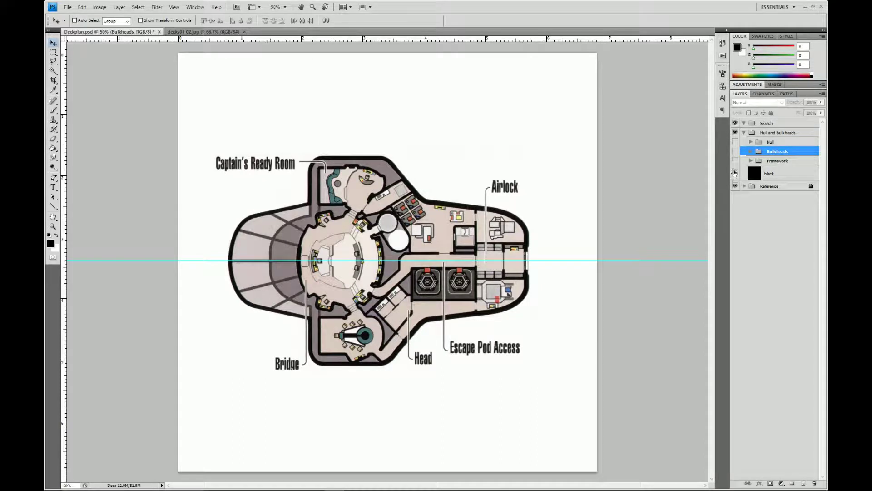
Make the Hull and Bulkheads groups visible over the reference deck plan
click(735, 142)
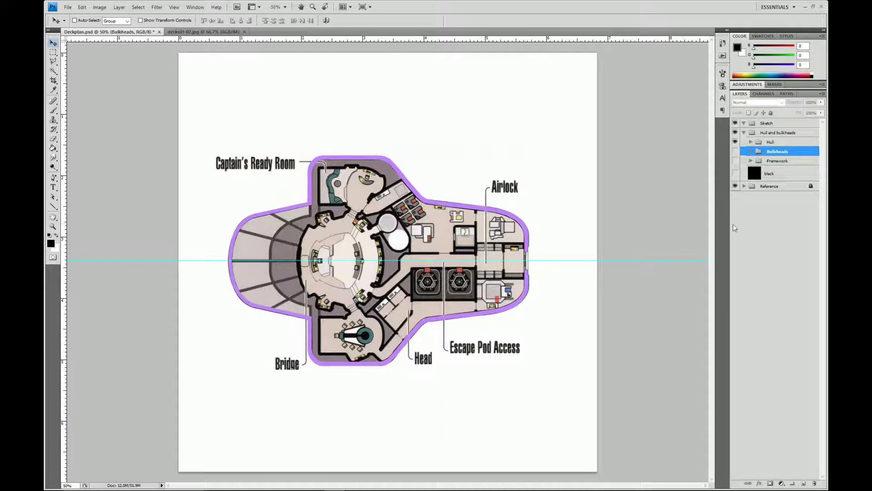
click(736, 152)
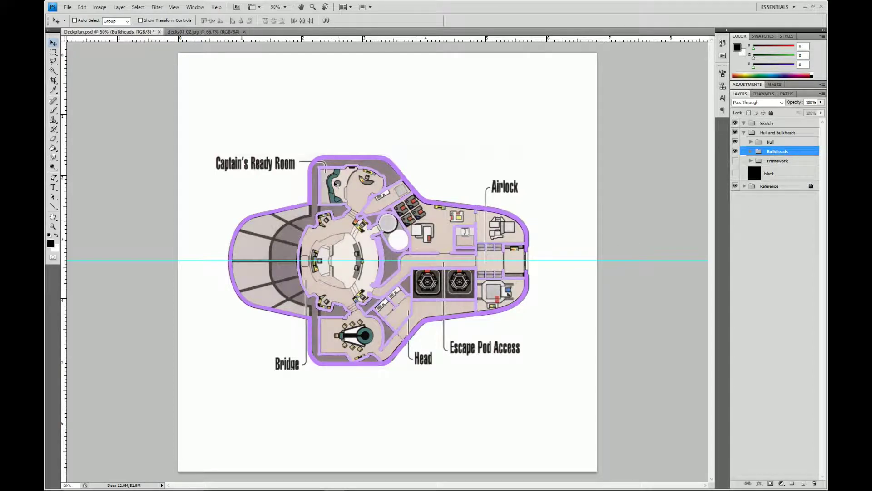
click(285, 6)
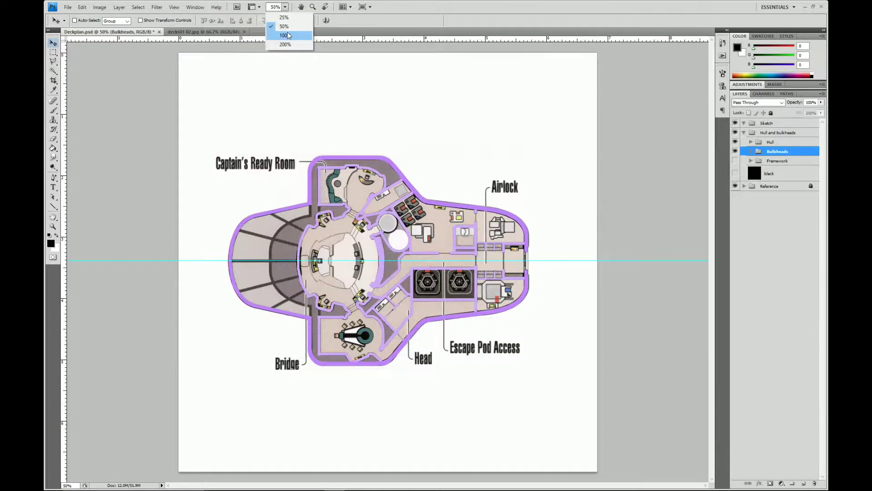
click(288, 36)
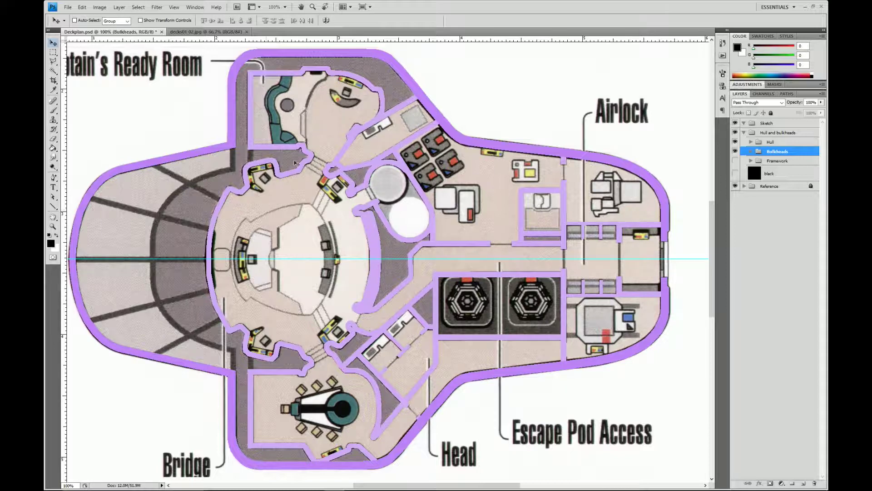
click(52, 63)
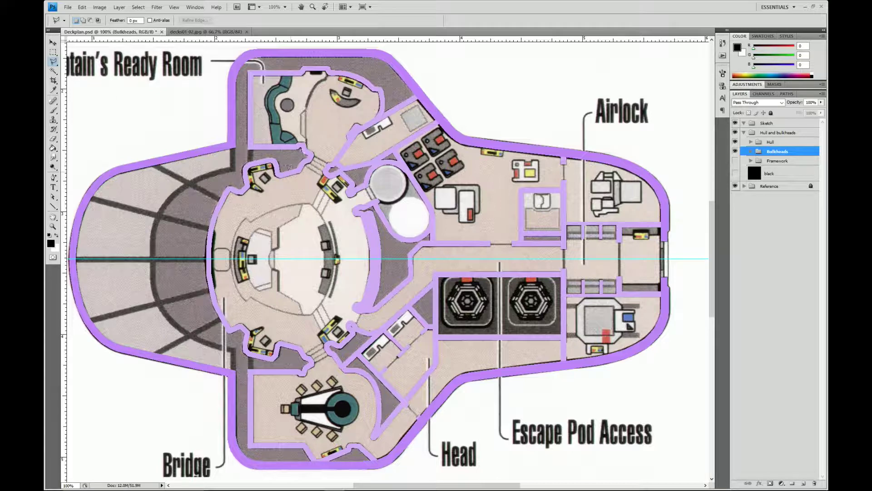
Examine the layers contained in the Bulkheads group
click(750, 152)
scroll(793, 296, down, 3)
scroll(793, 296, down, 1)
scroll(792, 295, up, 10)
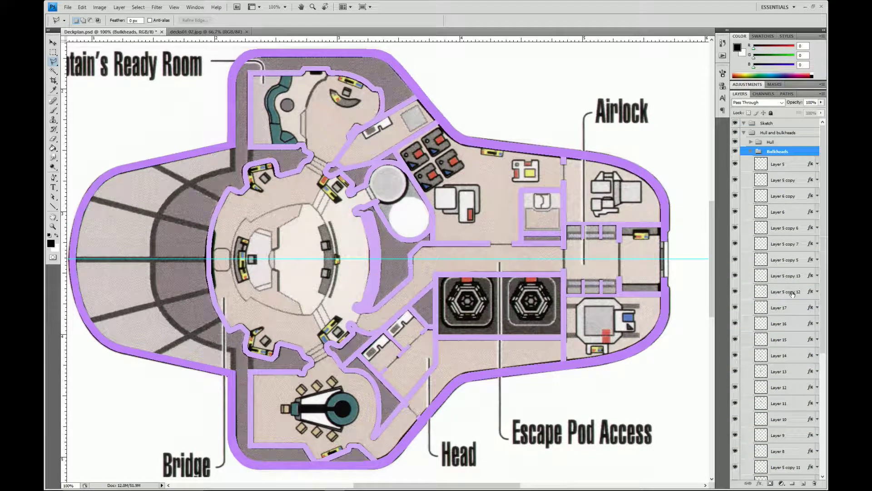
click(750, 151)
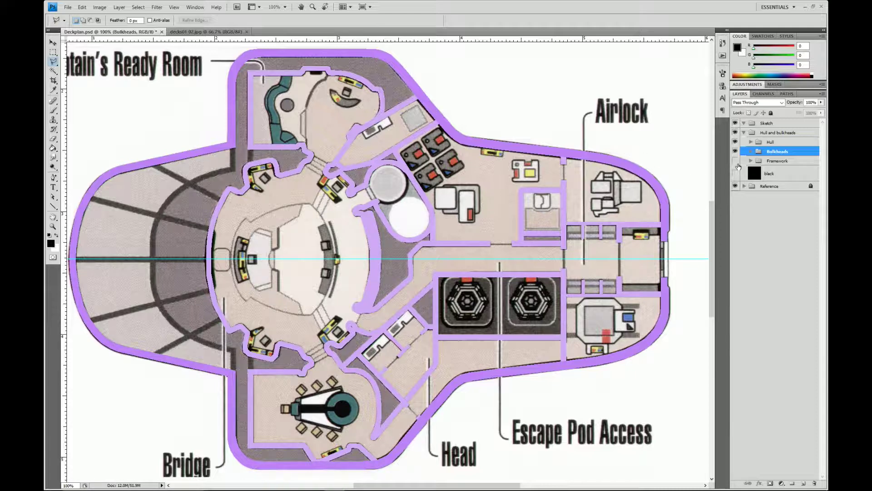
Make the Framework group visible and check which layer it contains
click(735, 160)
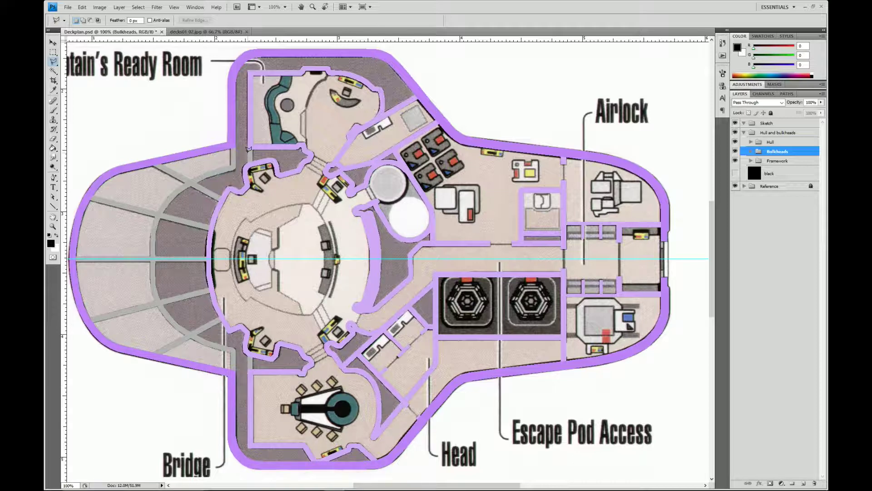
click(751, 161)
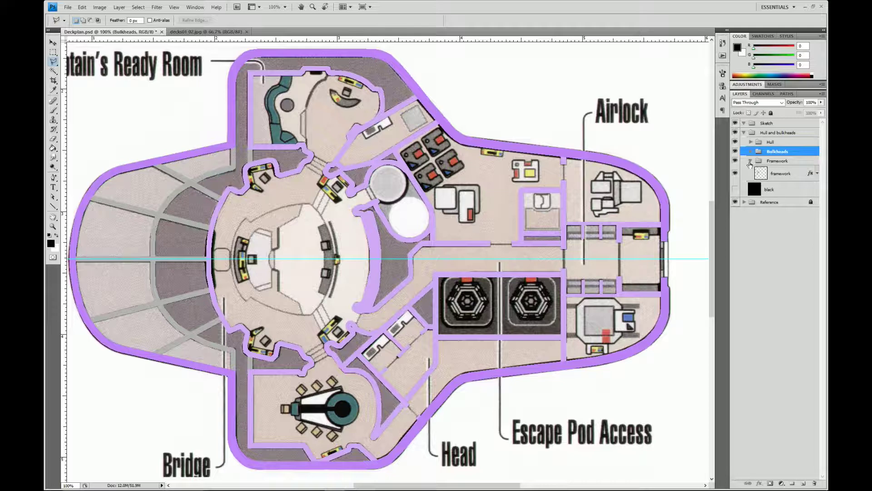
click(750, 160)
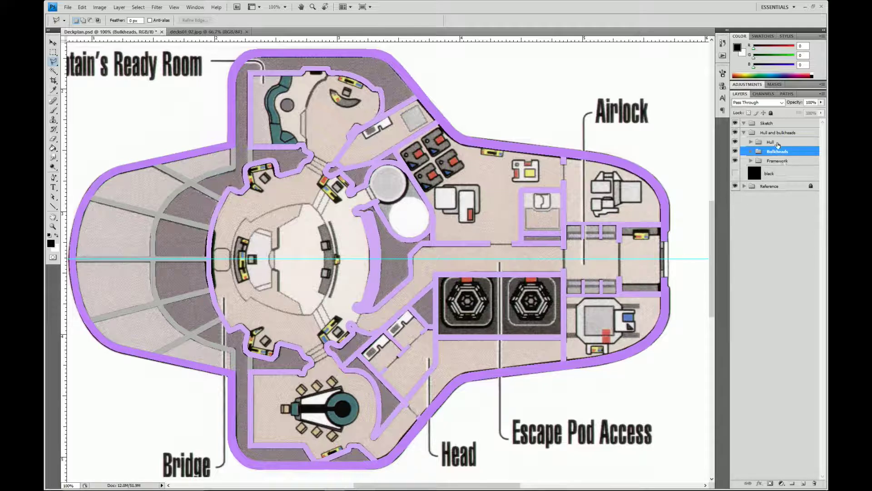
Hide and restore the Hull group and the Bulkheads group in turn to compare the traced lines with the reference
click(735, 142)
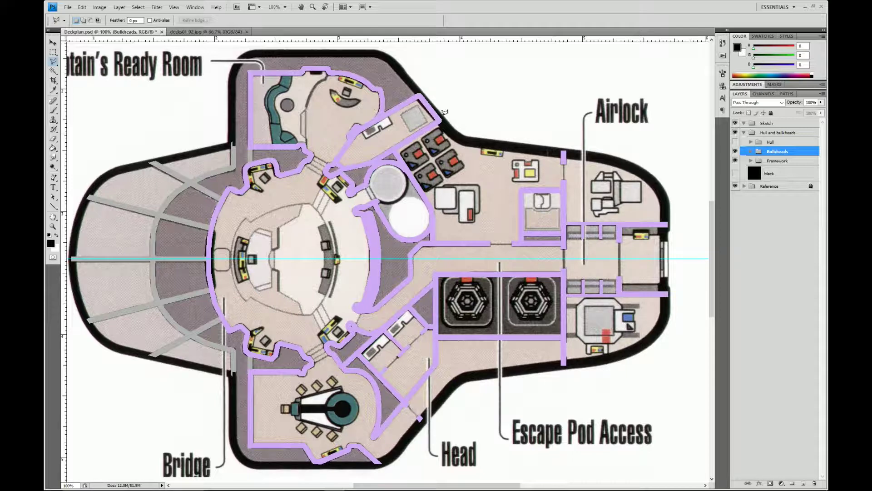
click(735, 143)
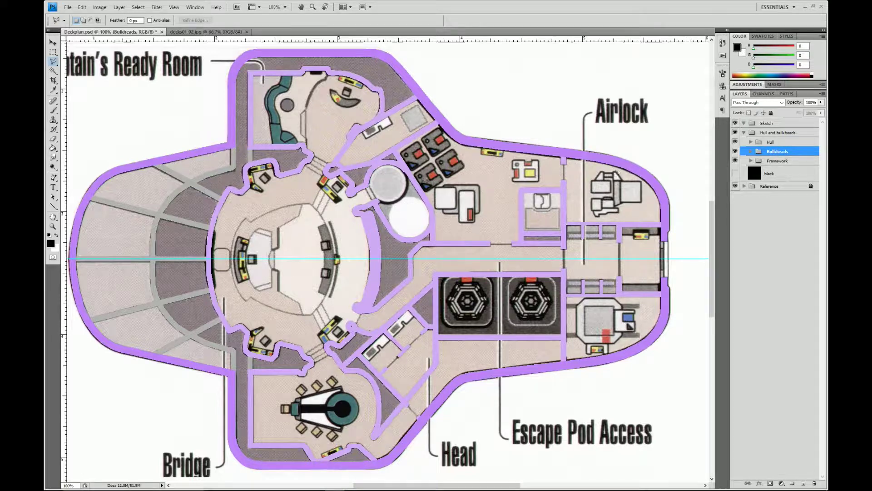
click(736, 152)
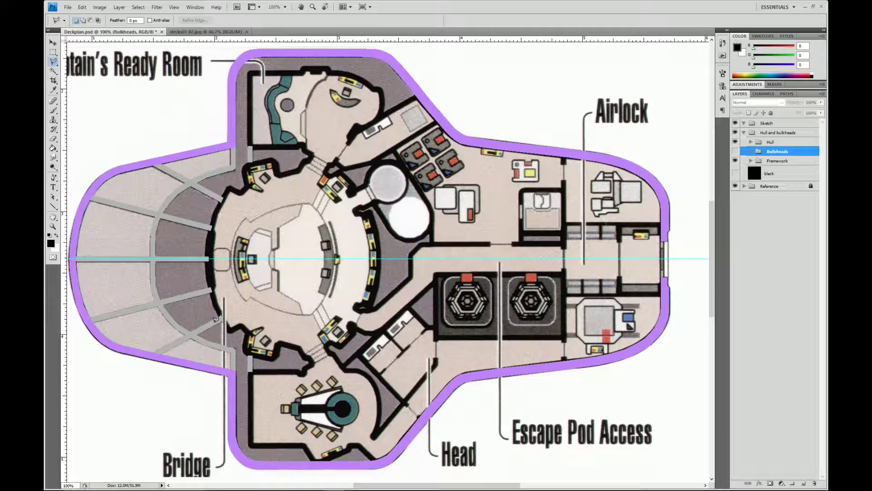
click(735, 151)
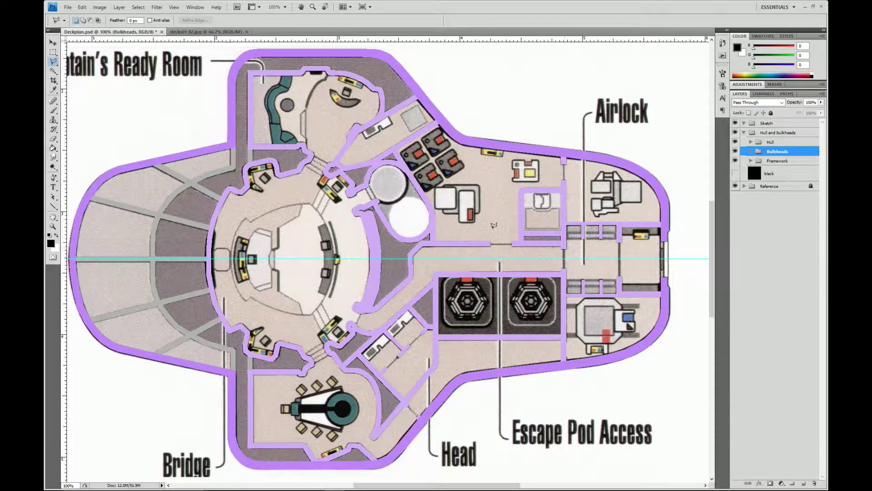
Examine the Deck 01 and Deck 02 schematics in decks01-02.jpg at 200%, and close that image
click(206, 31)
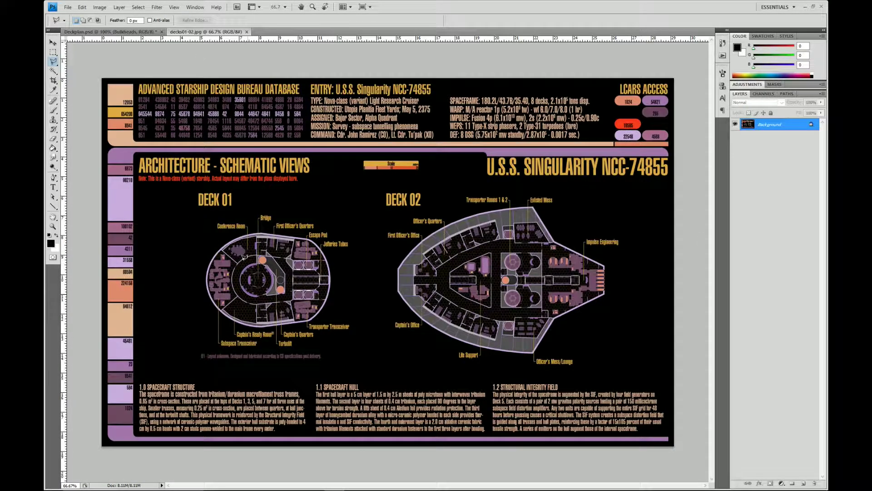
click(285, 7)
click(285, 44)
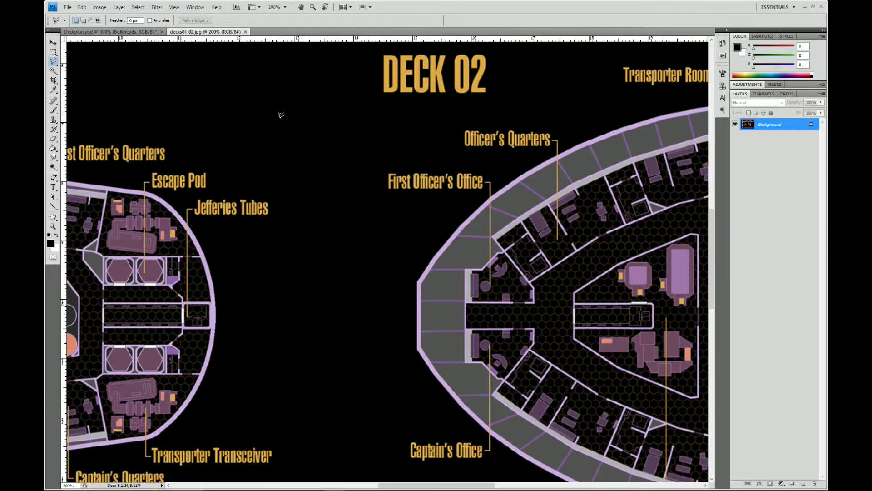
drag(161, 286, 512, 212)
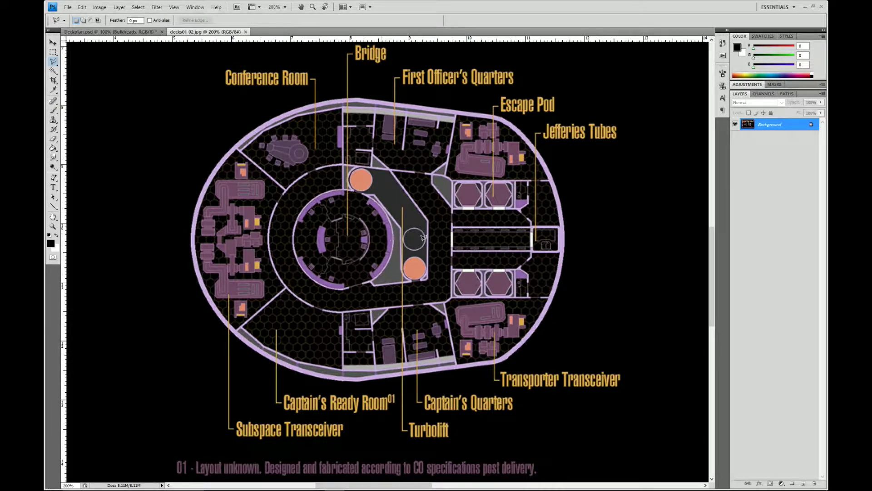
drag(371, 146, 370, 248)
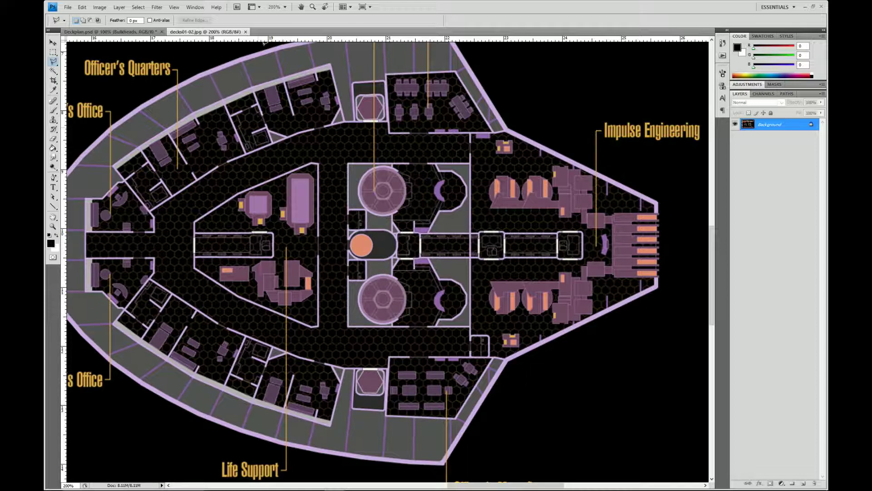
click(246, 31)
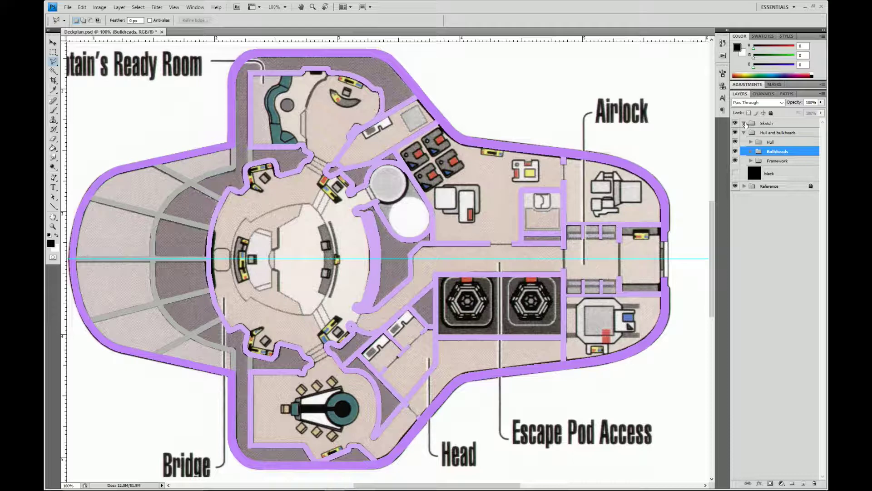
Add a new layer in the Sketch group and draw a circular selection around the grey circle beside the bridge
click(771, 126)
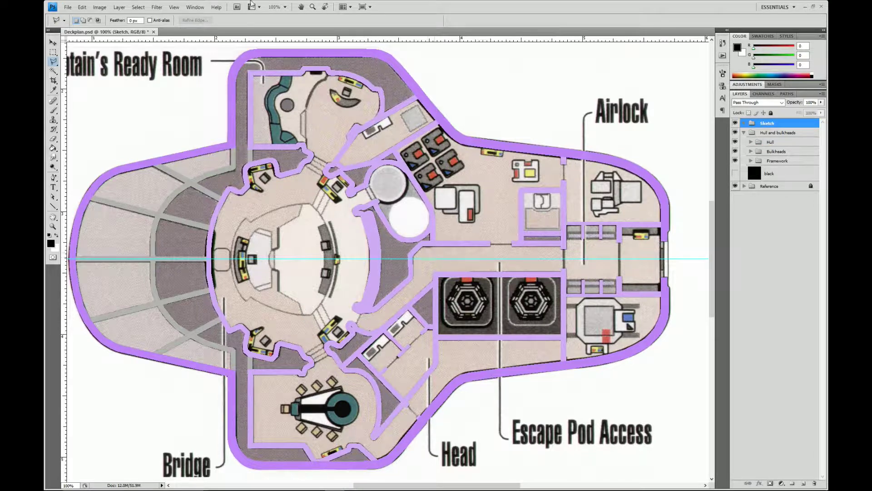
click(285, 7)
click(284, 44)
drag(419, 154, 414, 243)
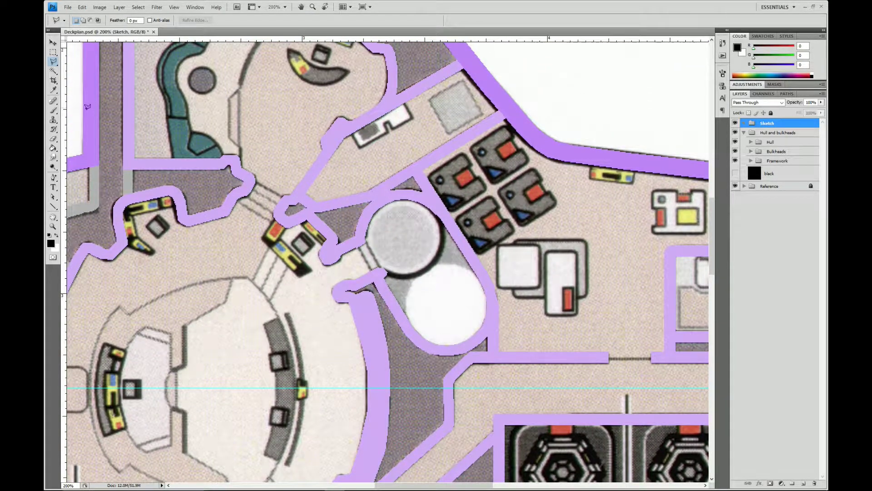
click(54, 53)
click(55, 55)
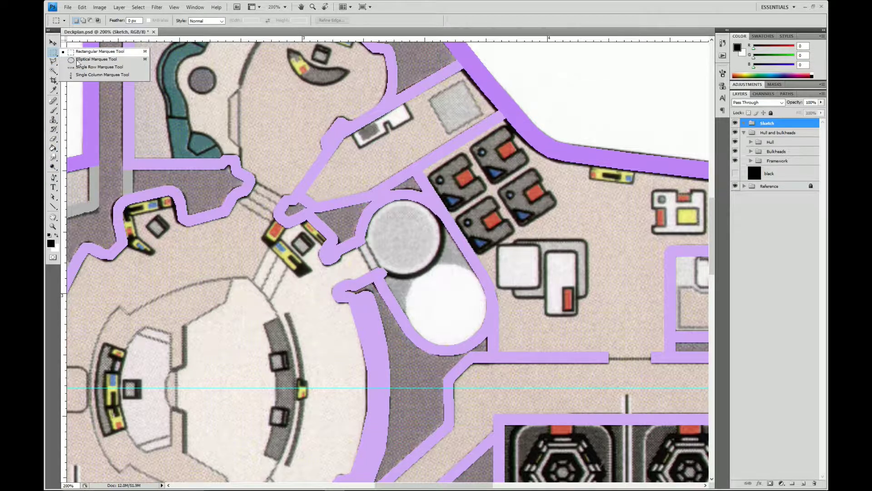
click(93, 60)
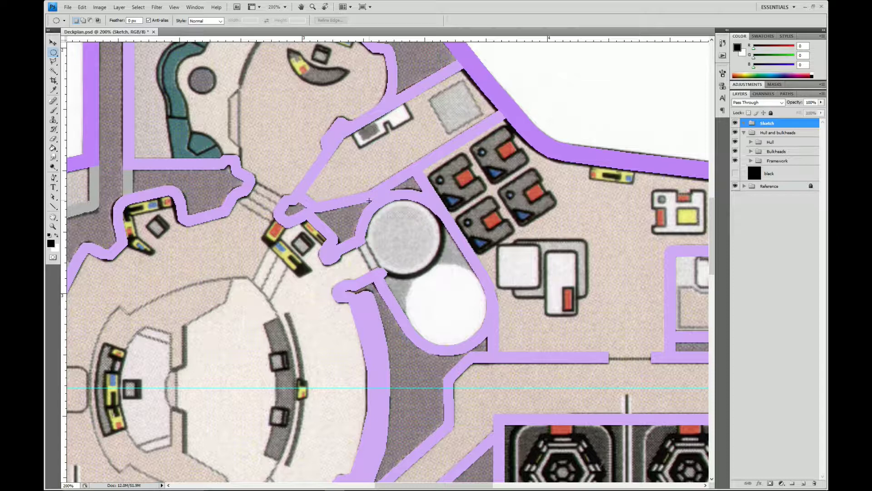
click(804, 484)
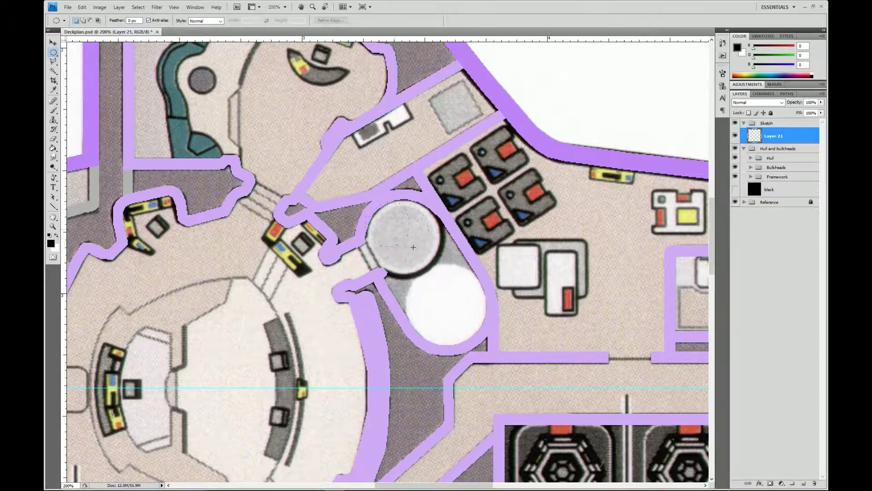
click(440, 272)
drag(445, 276, 442, 275)
click(137, 8)
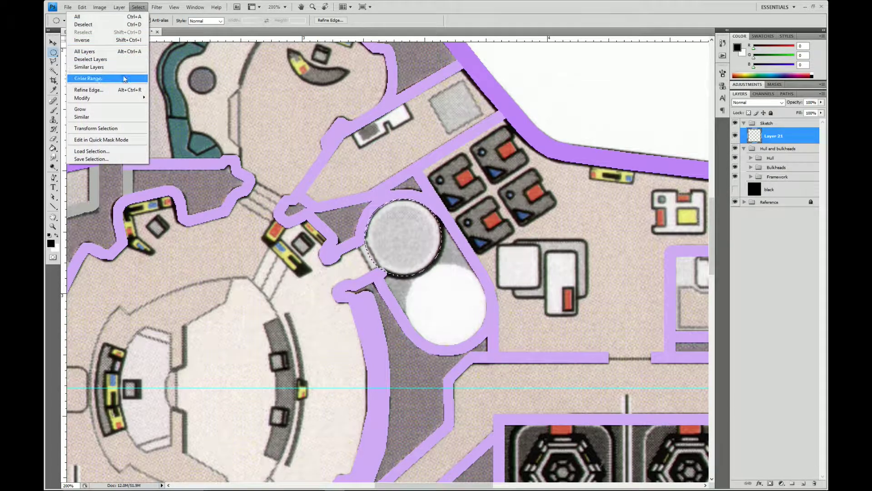
mouse_move(113, 99)
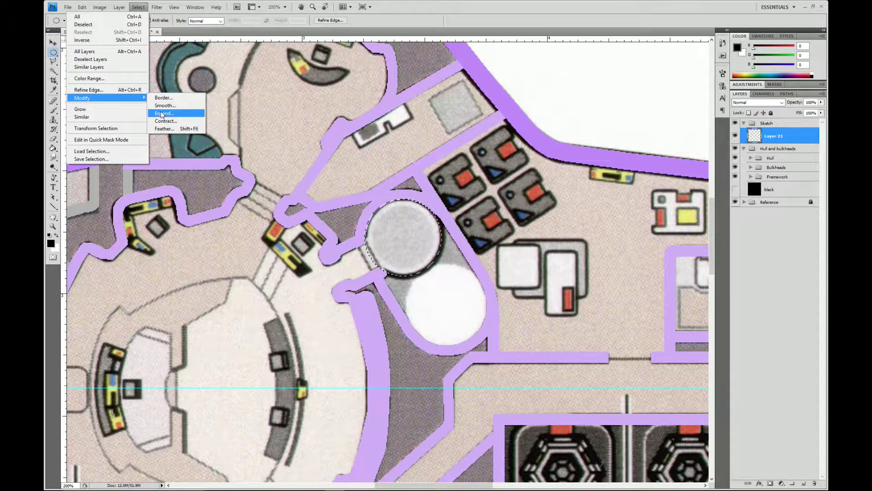
click(416, 17)
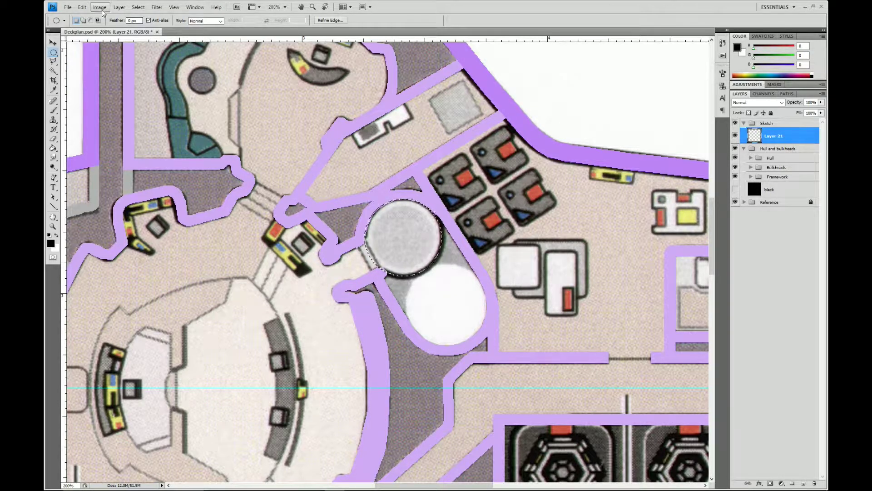
click(83, 9)
click(100, 132)
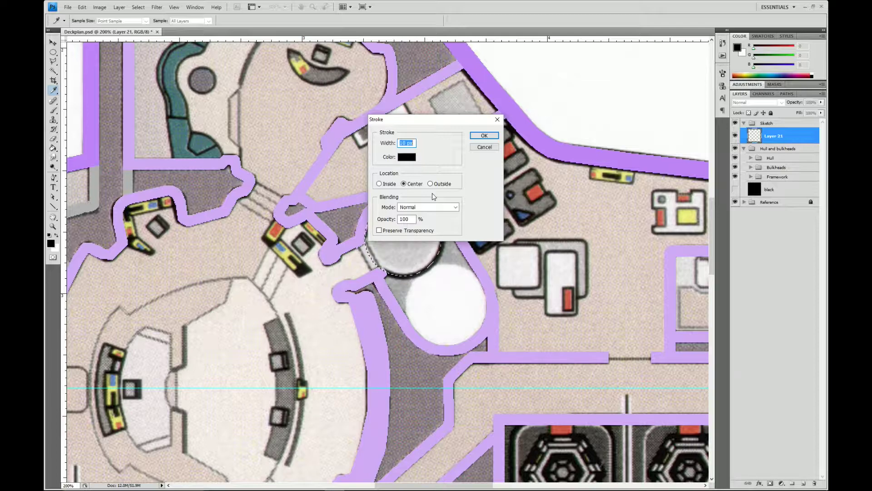
click(484, 137)
drag(431, 375, 446, 252)
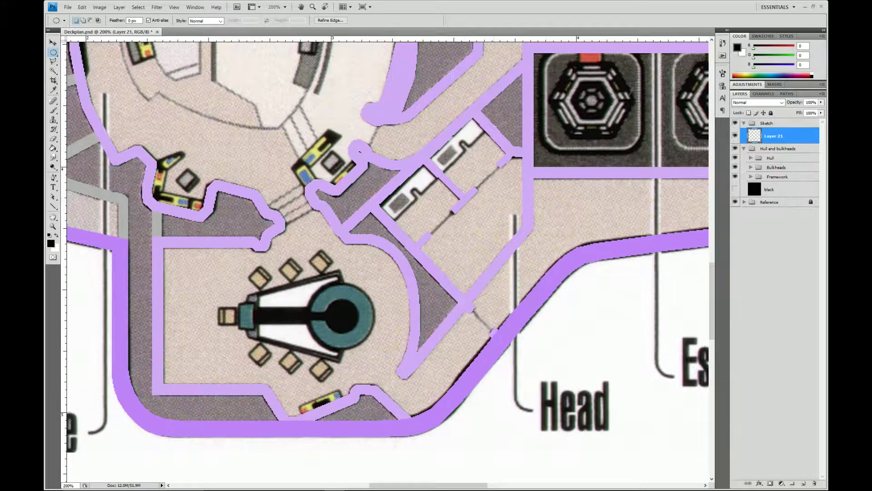
drag(480, 94, 443, 427)
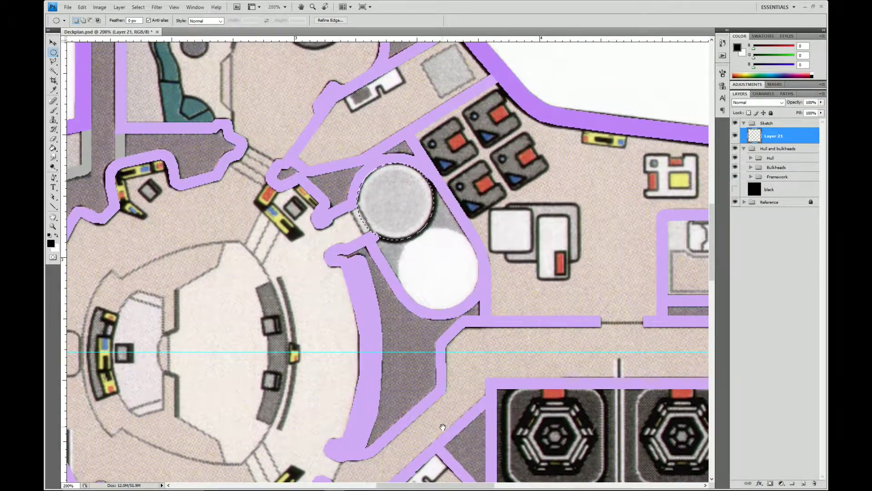
Stroke the circular selection with a 10 px black line at the center location, and deselect it
click(82, 7)
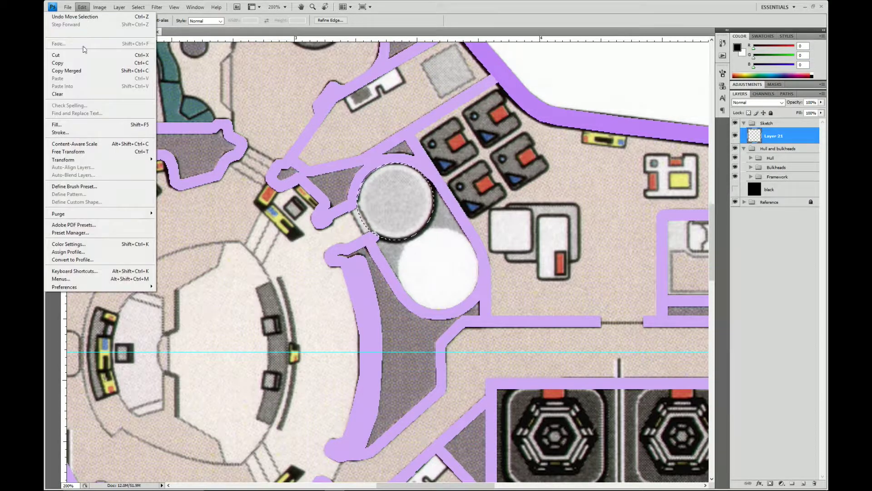
click(61, 132)
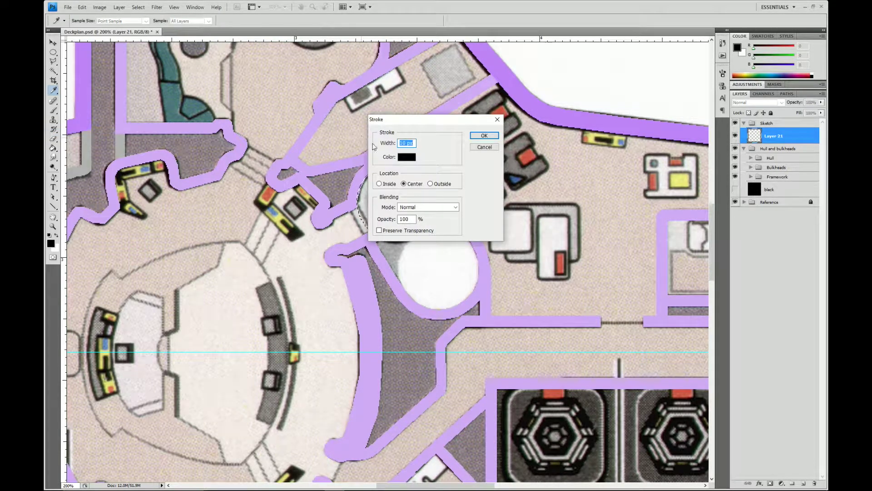
click(484, 135)
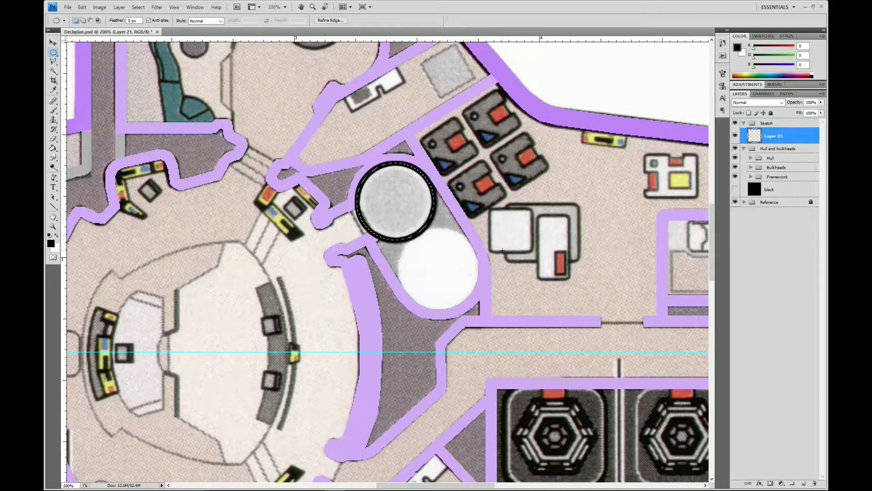
key(ctrl+d)
Hide the stroked circle's layer to expose the grey reference circle for close inspection at 400%
click(735, 136)
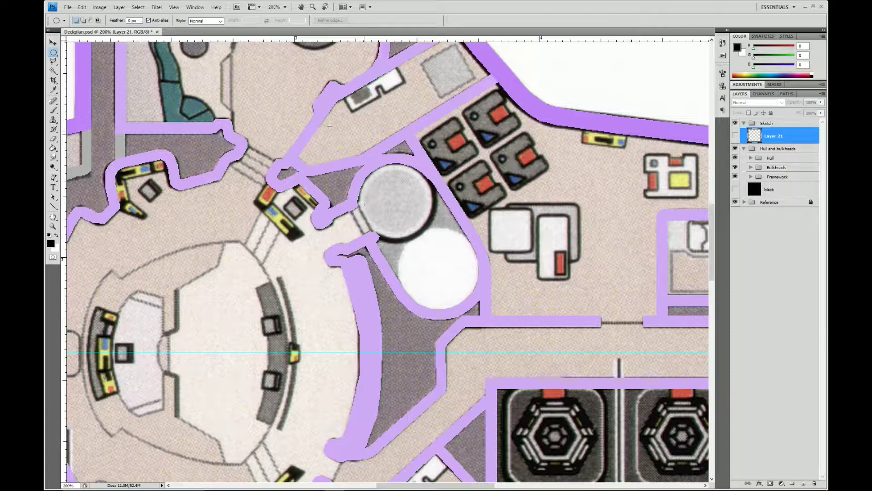
click(274, 7)
text(400)
key(Return)
scroll(405, 155, up, 3)
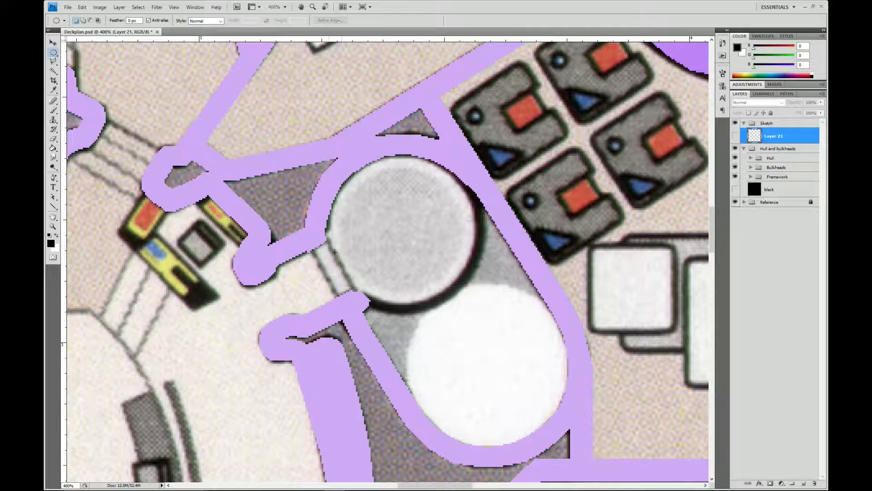
Examine the reference details around the bridge and the two circles at 100%, 200% and 400% zoom
click(284, 7)
click(284, 44)
click(285, 7)
click(284, 36)
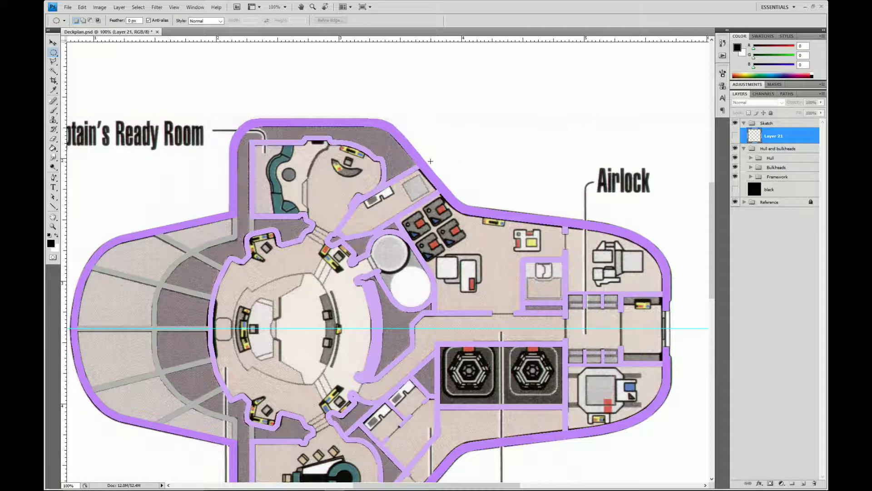
click(286, 7)
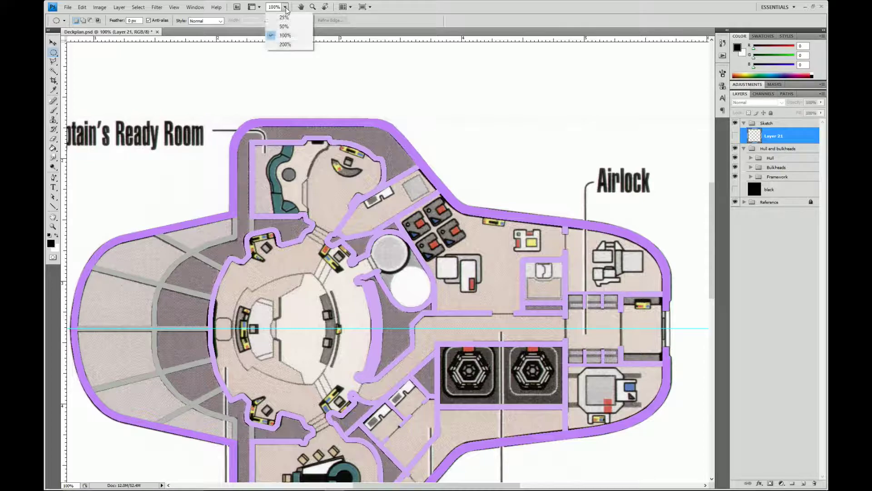
click(286, 47)
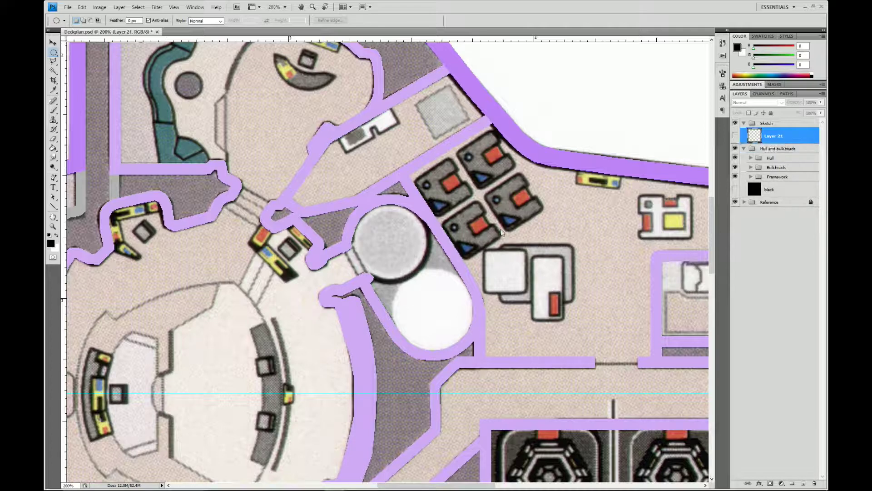
click(285, 6)
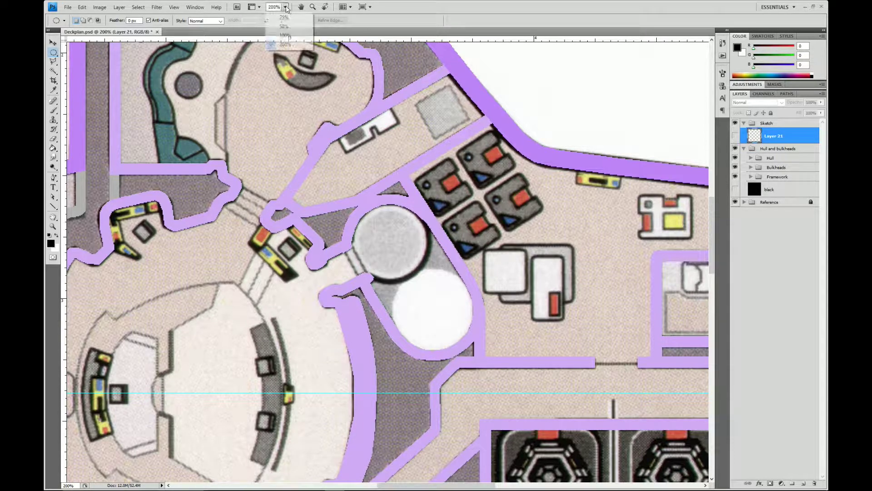
click(277, 7)
text(4)
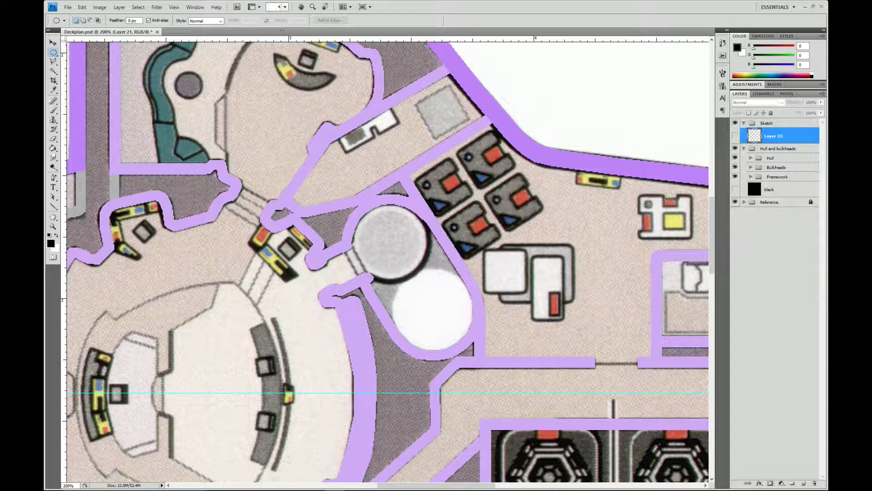
text(400)
key(Return)
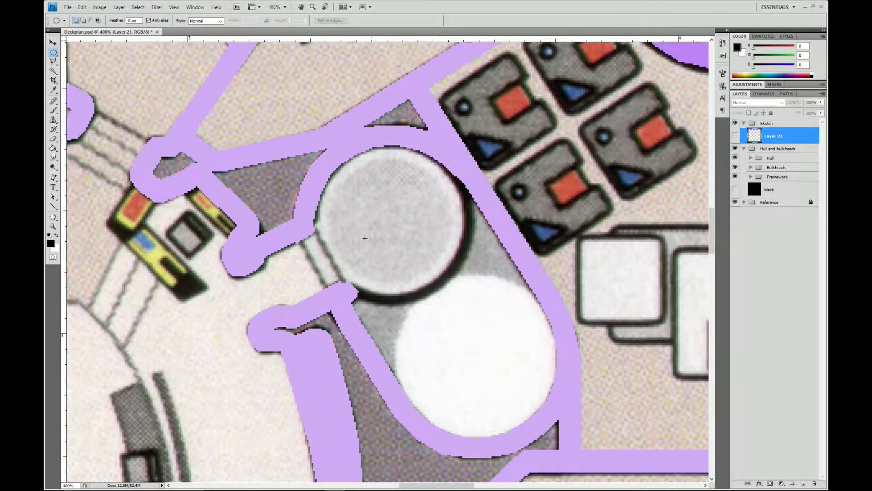
Show the stroked circle's layer again, erase the part of the ring crossing the doorway using a polygonal lasso selection, and deselect
key(l)
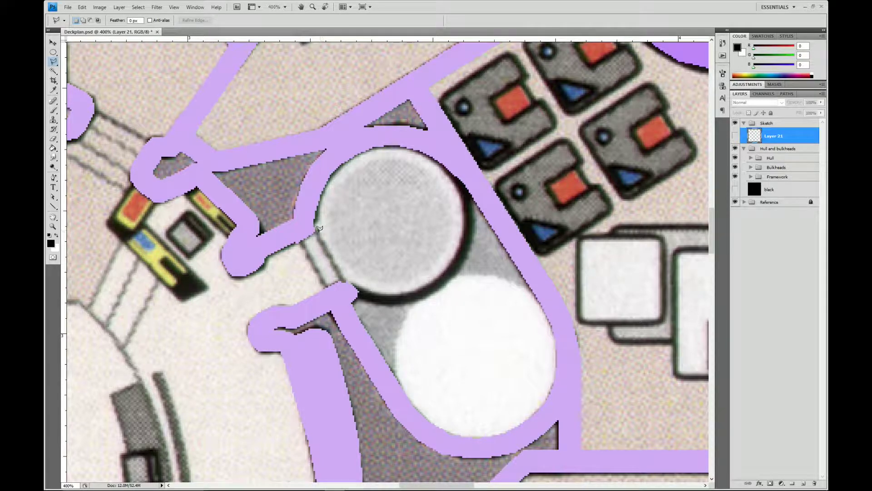
click(318, 228)
click(300, 241)
click(321, 290)
click(353, 273)
click(323, 226)
click(736, 136)
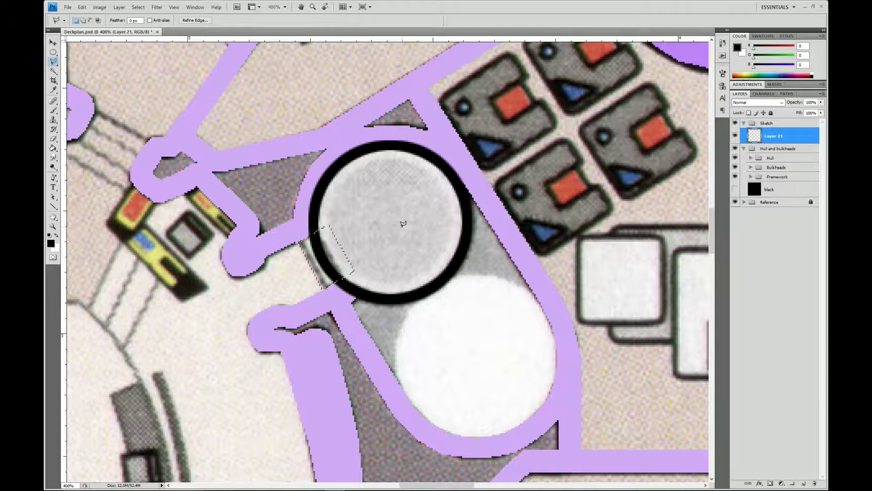
key(m)
key(ctrl+d)
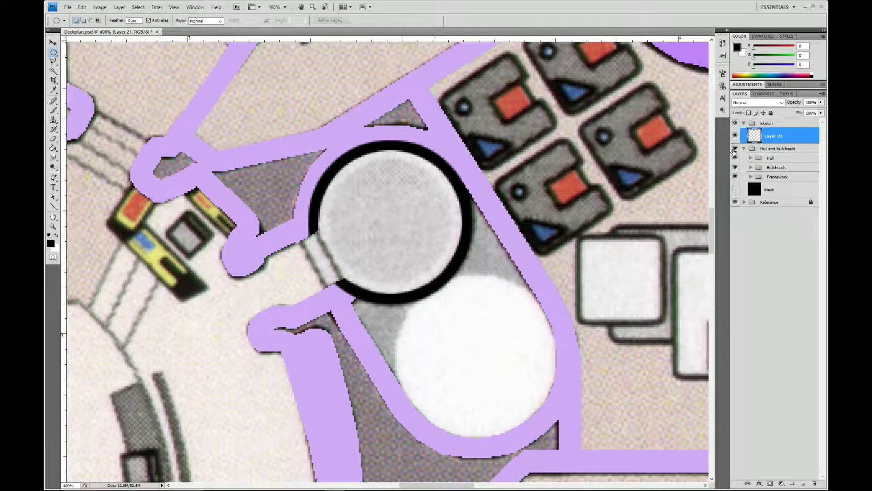
Paste the copied Color Overlay layer style onto the circle's layer and collapse its effects list
right_click(794, 134)
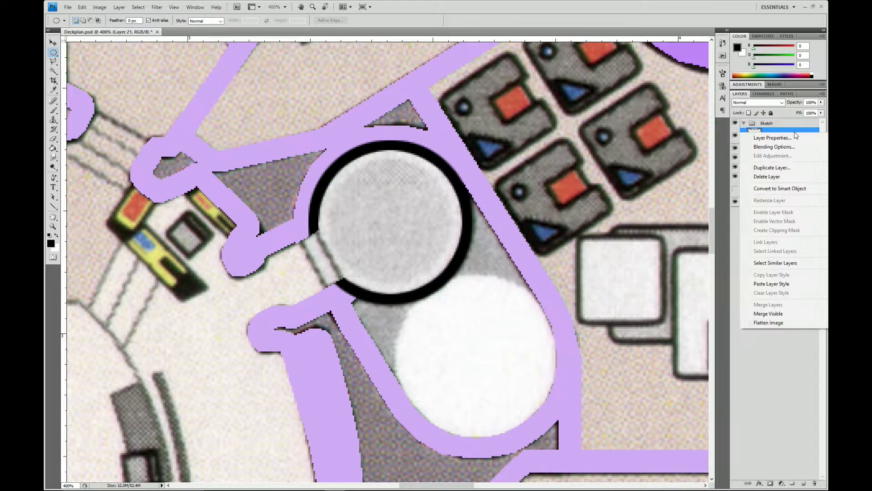
click(762, 284)
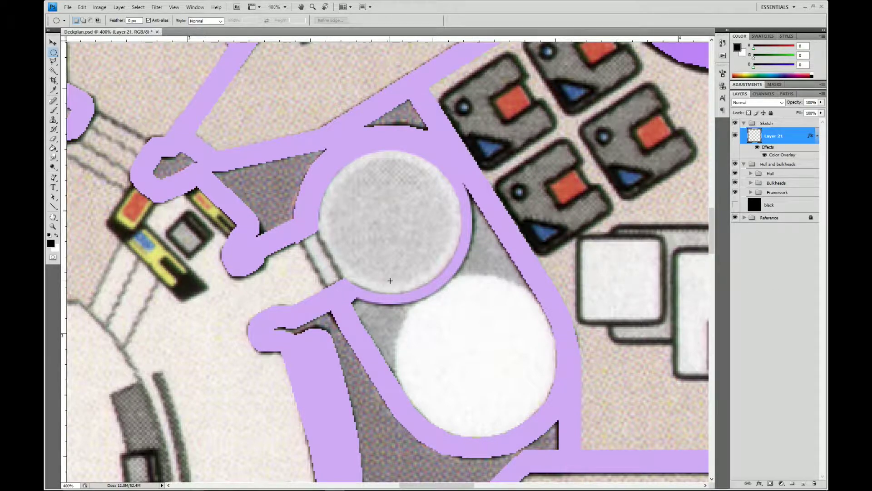
drag(403, 338, 426, 260)
drag(357, 186, 407, 244)
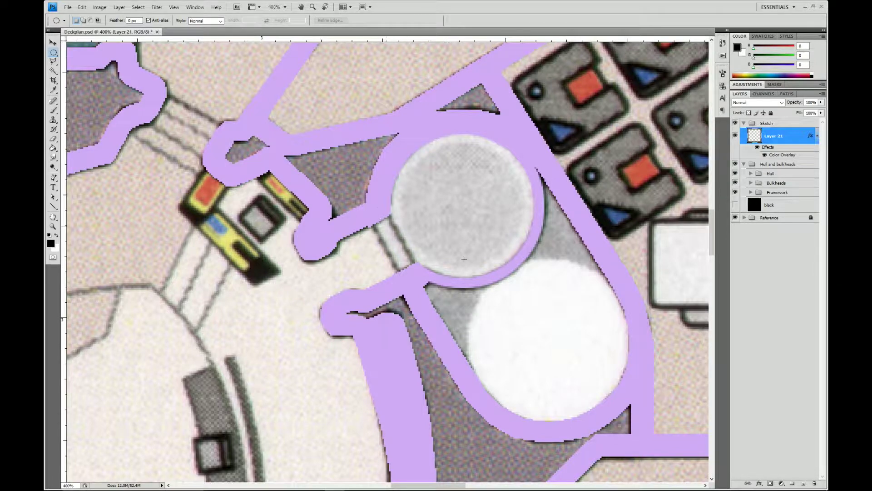
drag(566, 370, 377, 247)
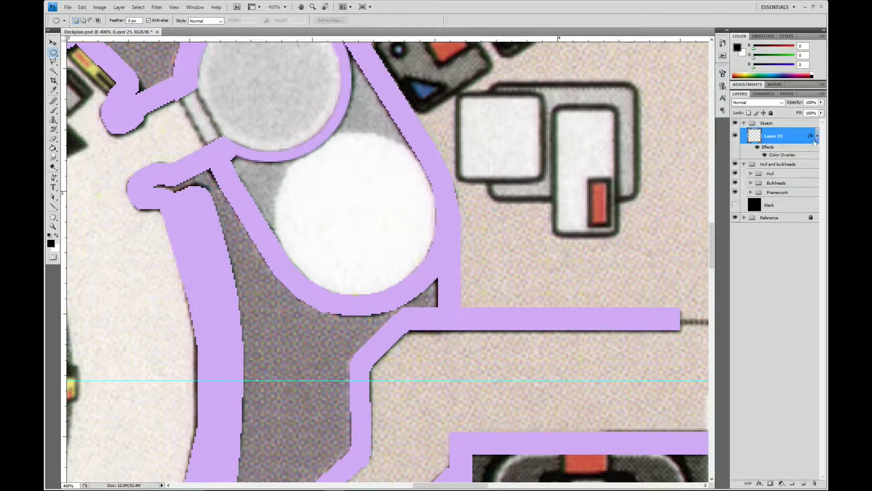
click(817, 137)
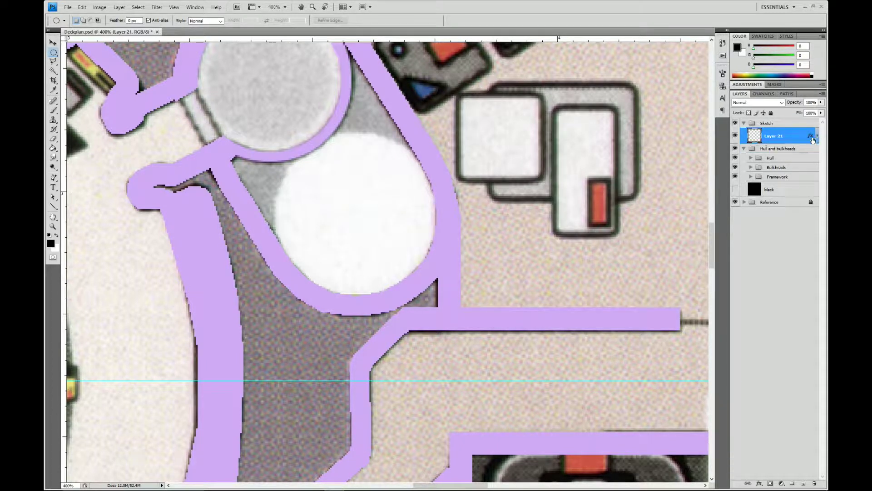
Create a group named Turbolift inside the Sketch group and place the circle's layer in it
click(791, 483)
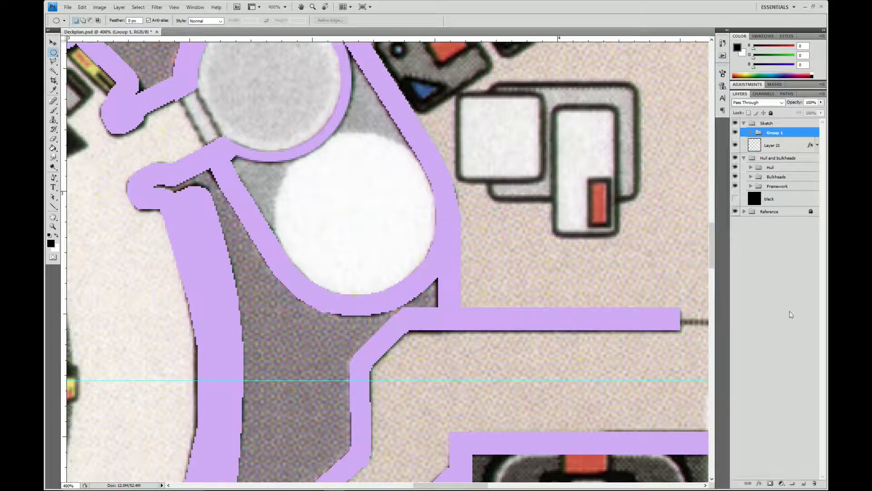
double_click(772, 133)
text(Turbolift)
key(Return)
click(785, 145)
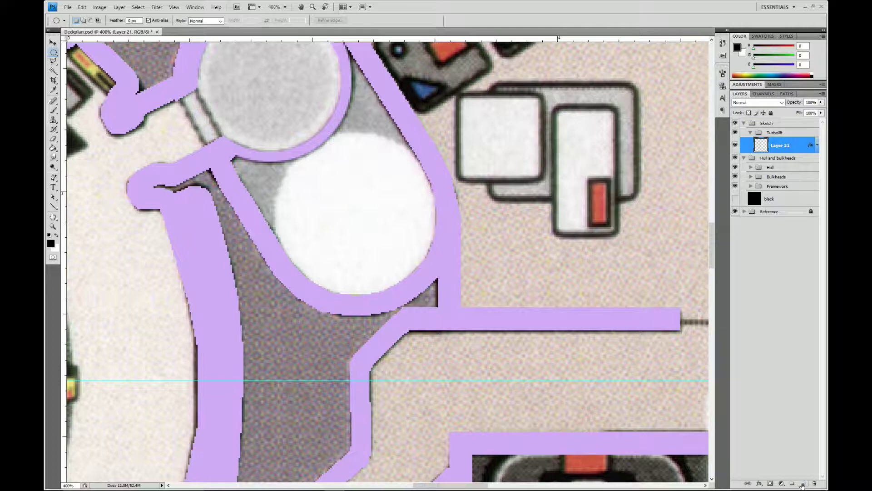
Add a new layer beneath the circle's layer in the Turbolift group, and rename the circle's layer to car
click(802, 484)
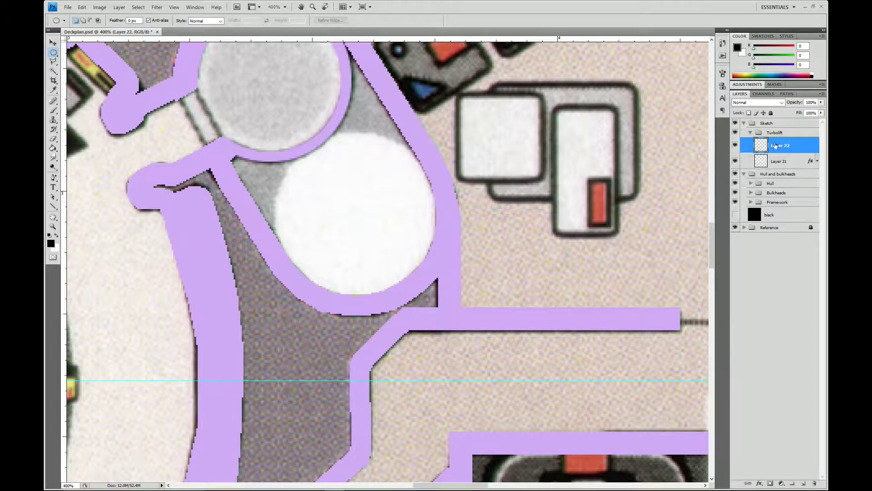
drag(775, 145, 777, 167)
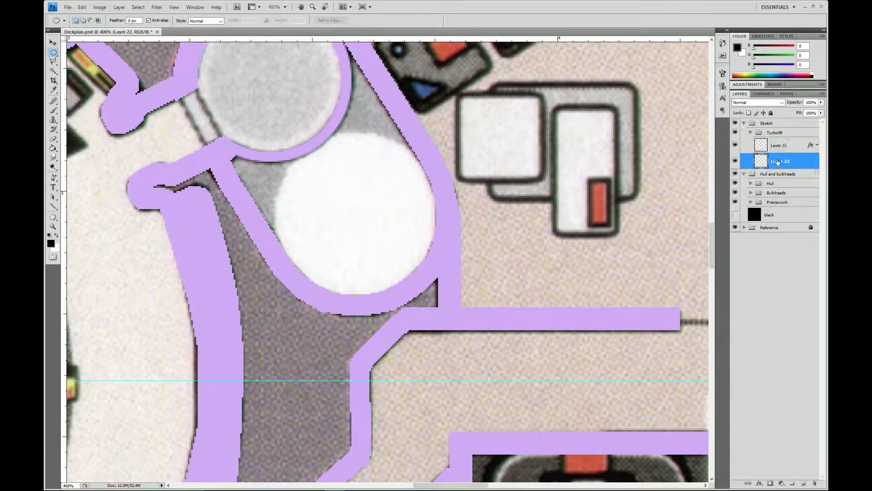
double_click(778, 146)
text(car)
key(Return)
click(782, 163)
Draw a circular selection around the white circle on the new layer, stroke it with a 2 px black centered line, and deselect
drag(282, 141, 409, 268)
drag(277, 133, 437, 294)
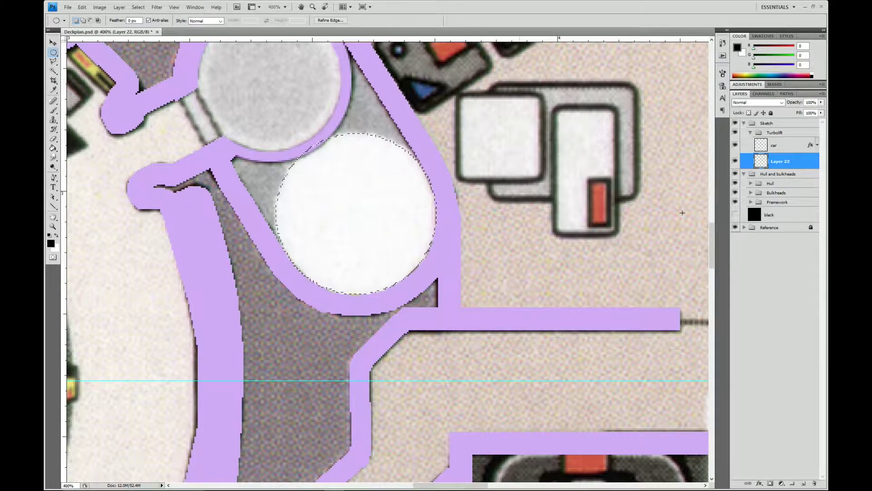
click(82, 7)
click(69, 131)
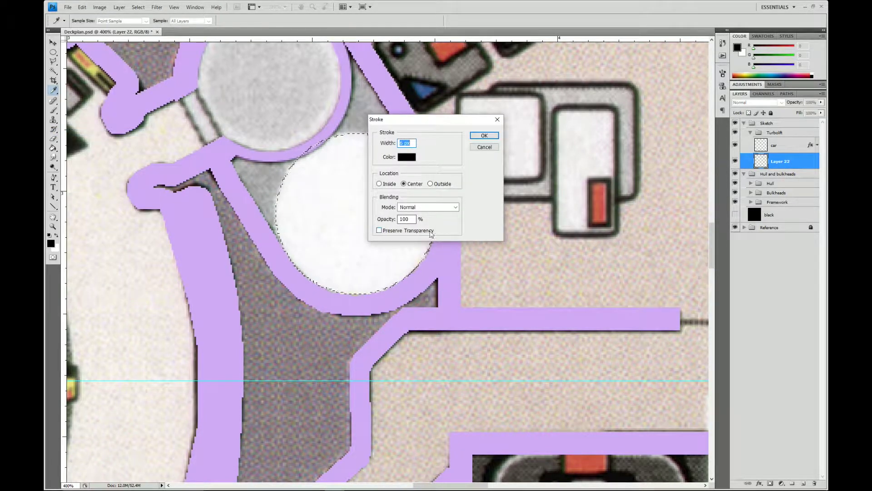
text(2)
click(483, 137)
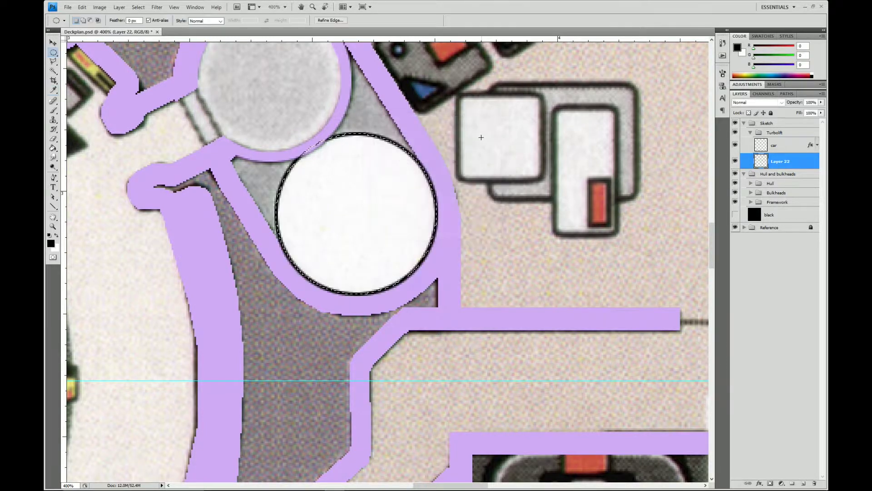
key(ctrl+d)
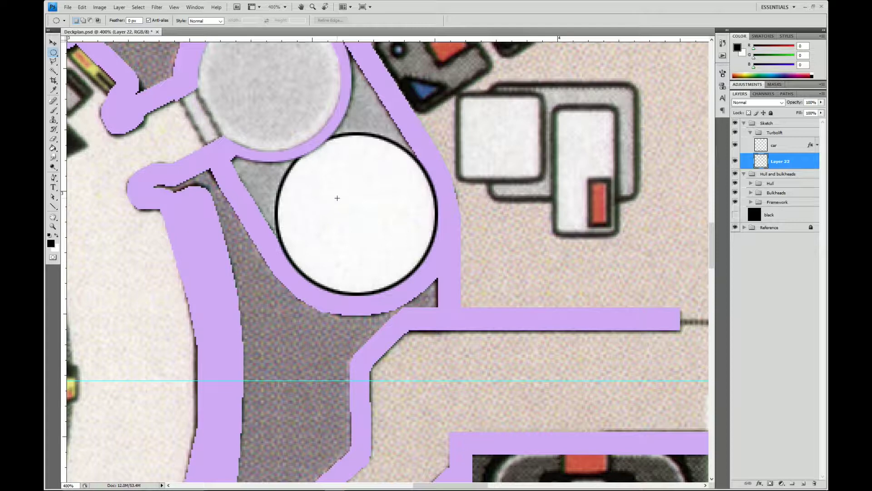
Collapse the Turbolift group and move it into the Hull and bulkheads group, between Hull and Bulkheads
click(751, 132)
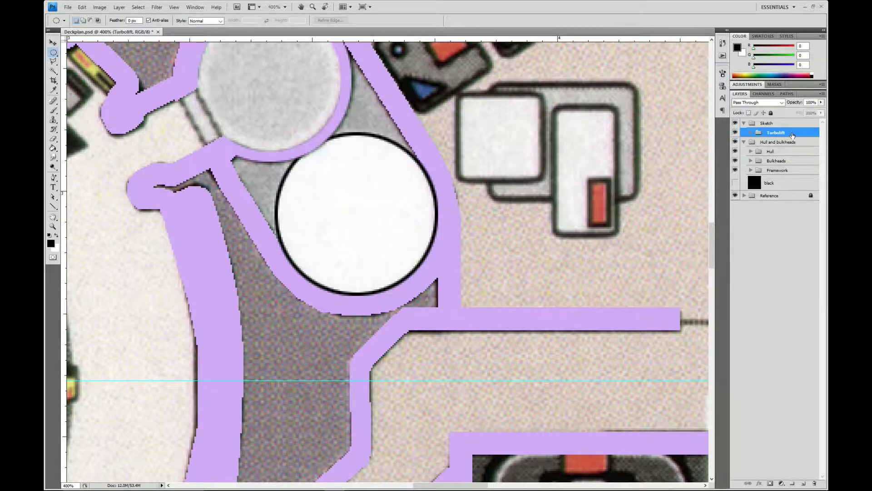
drag(793, 135, 791, 156)
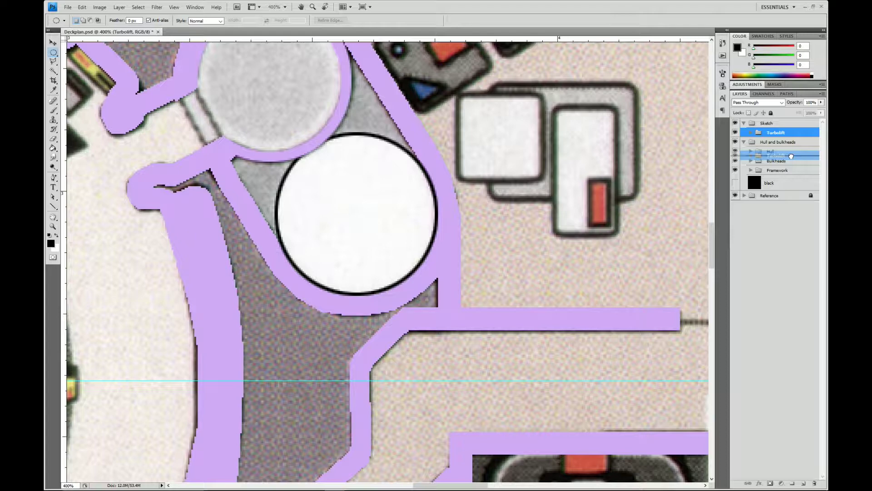
drag(791, 156, 791, 165)
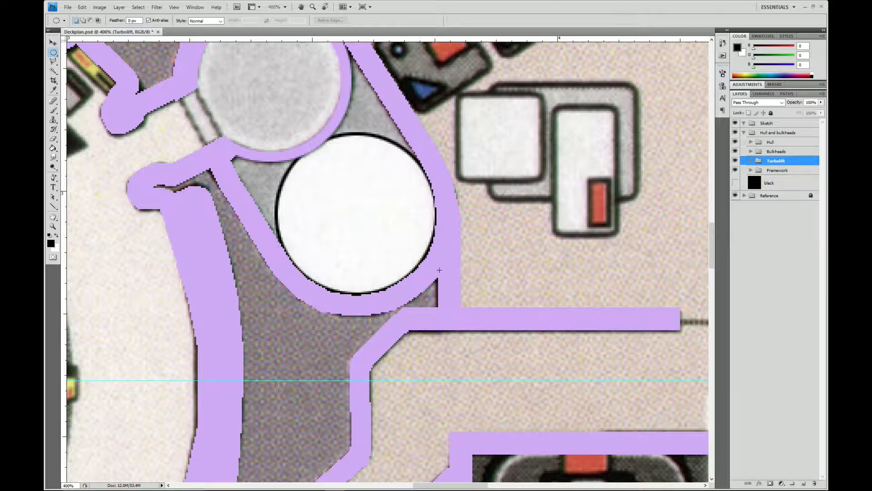
drag(793, 163, 796, 148)
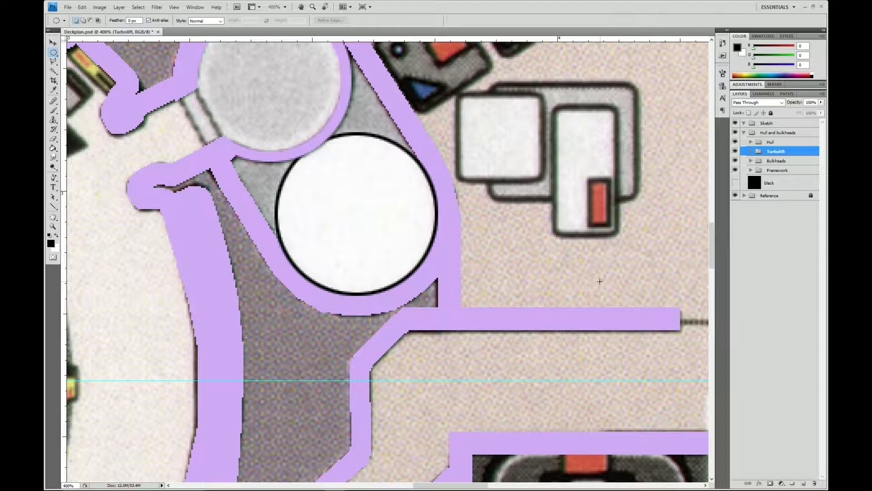
Show the black background layer and review the whole deck plan's line work at 100% and 50%
click(284, 7)
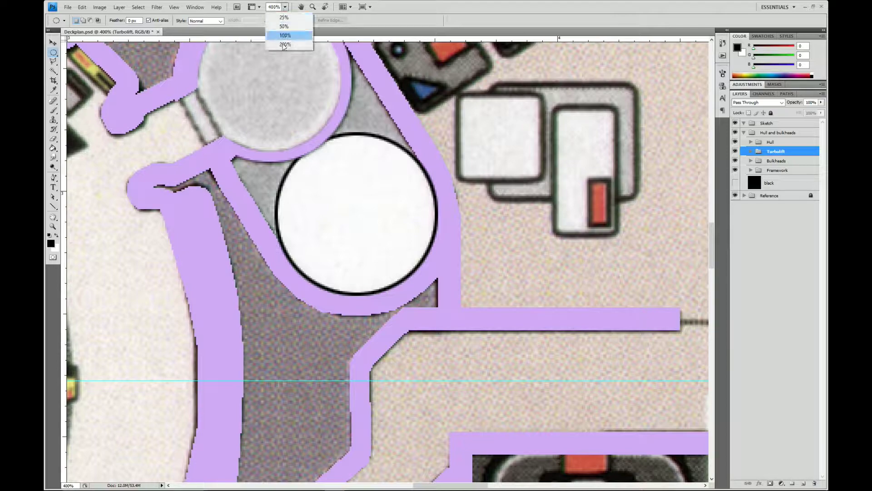
click(282, 35)
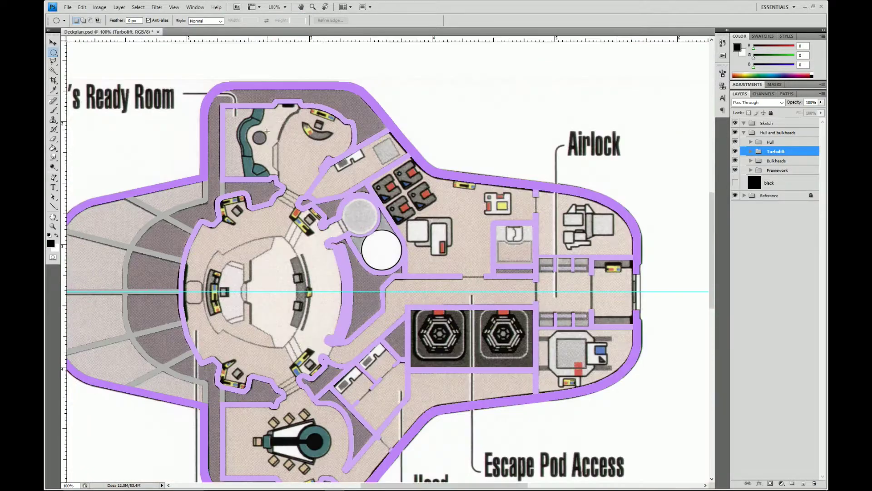
key(h)
drag(328, 269, 626, 249)
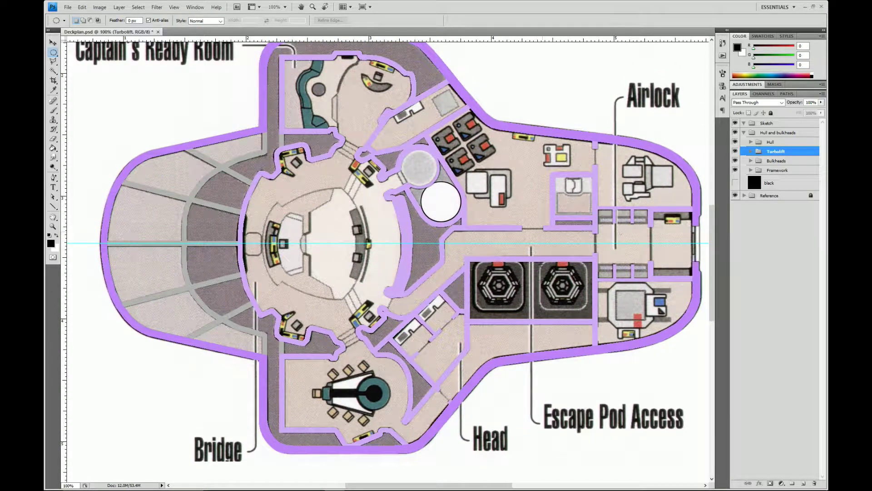
scroll(291, 105, up, 2)
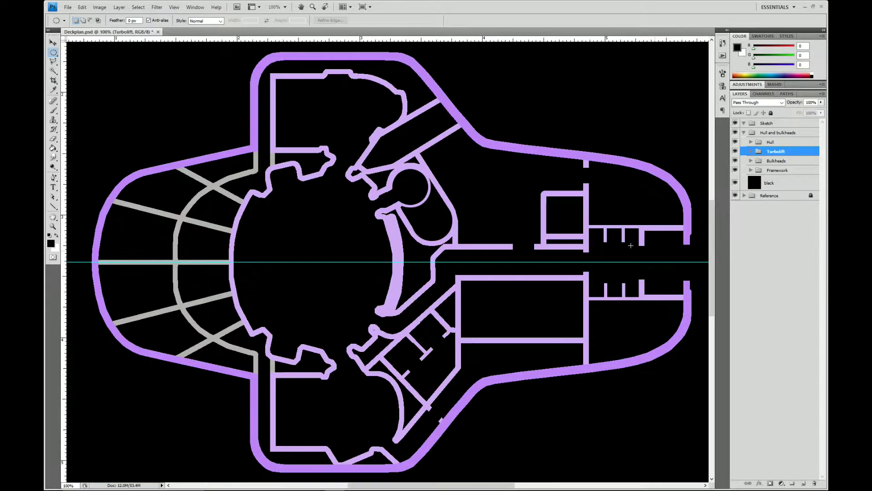
click(736, 182)
click(286, 7)
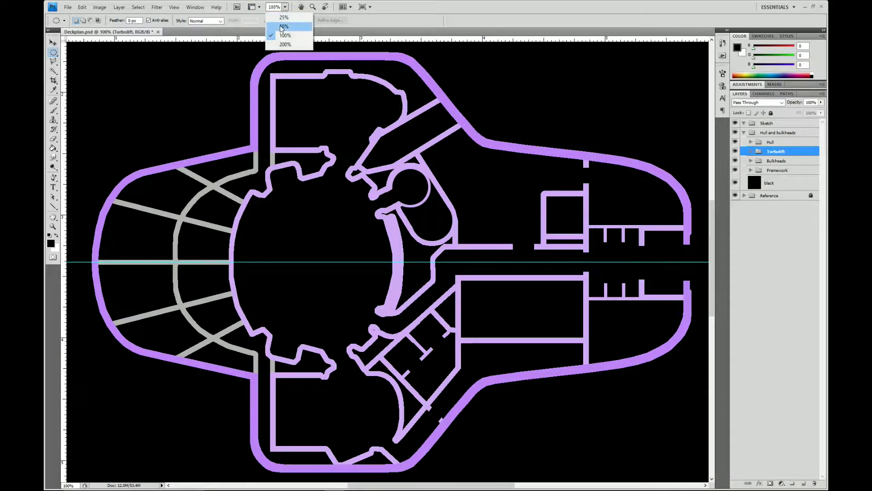
click(289, 28)
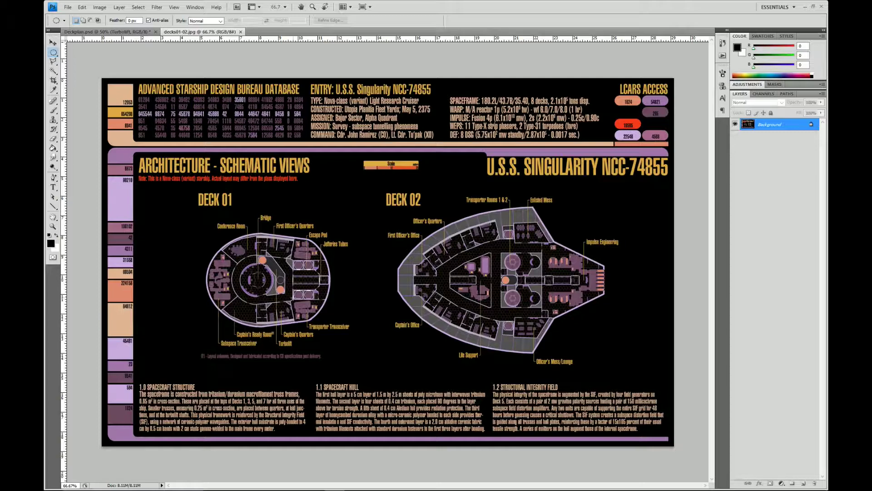
Sample the grey hull fill colour from the enlarged Deck 02 schematic in decks01-02.jpg, and return to Deckplan.psd
click(285, 6)
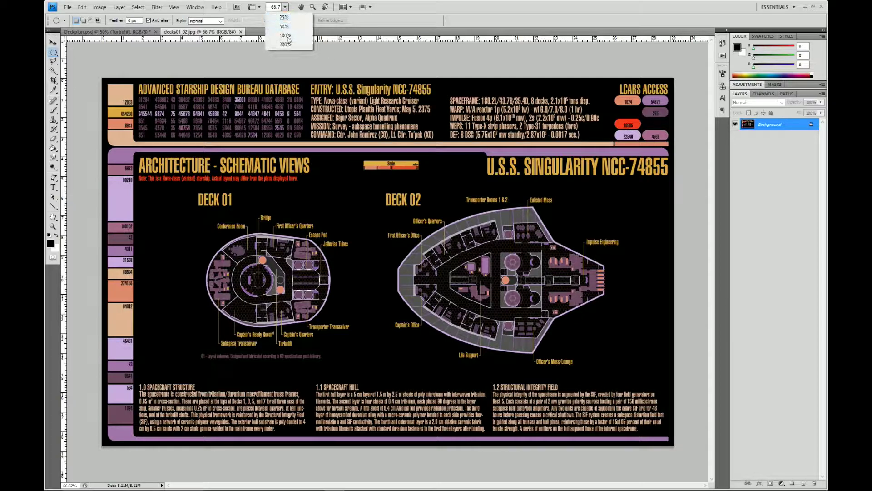
click(284, 44)
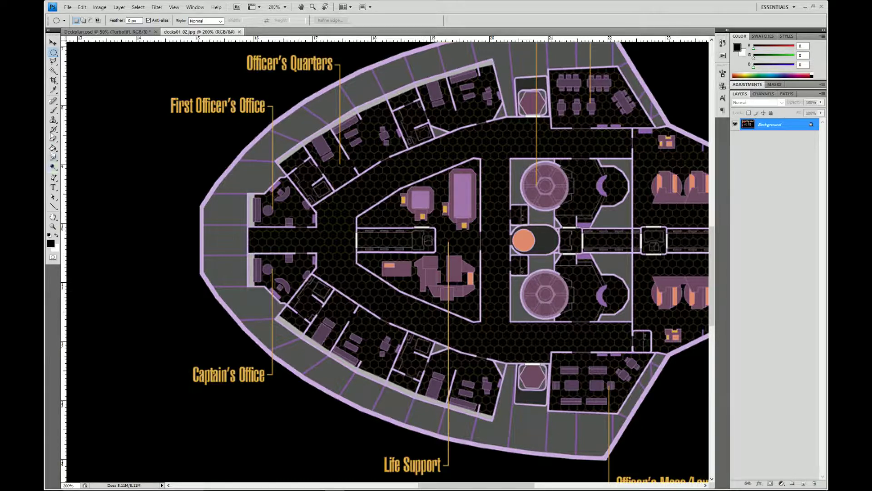
click(53, 90)
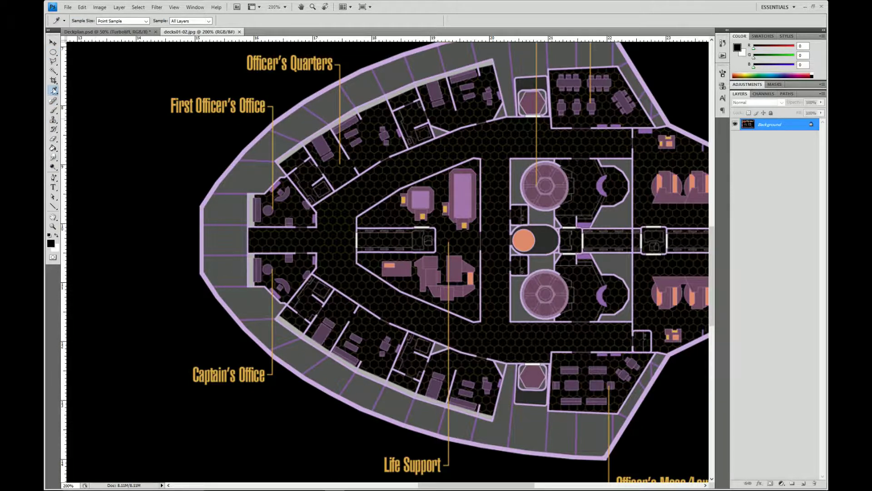
click(504, 419)
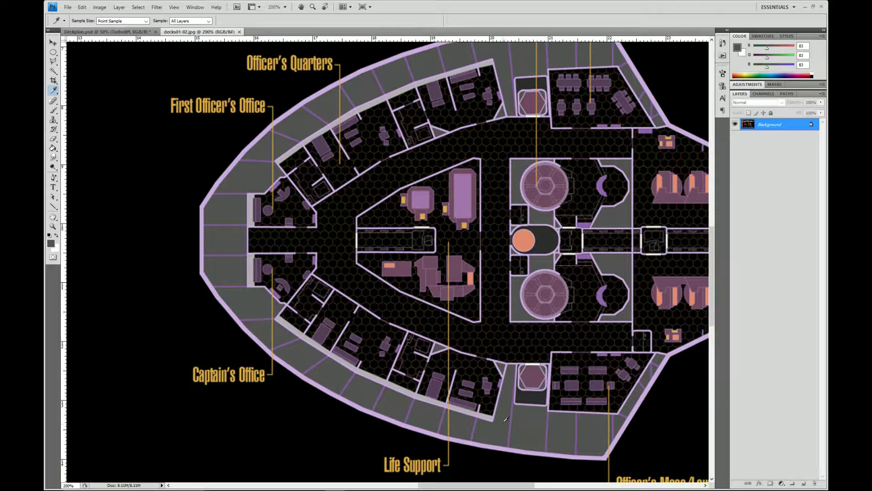
click(136, 33)
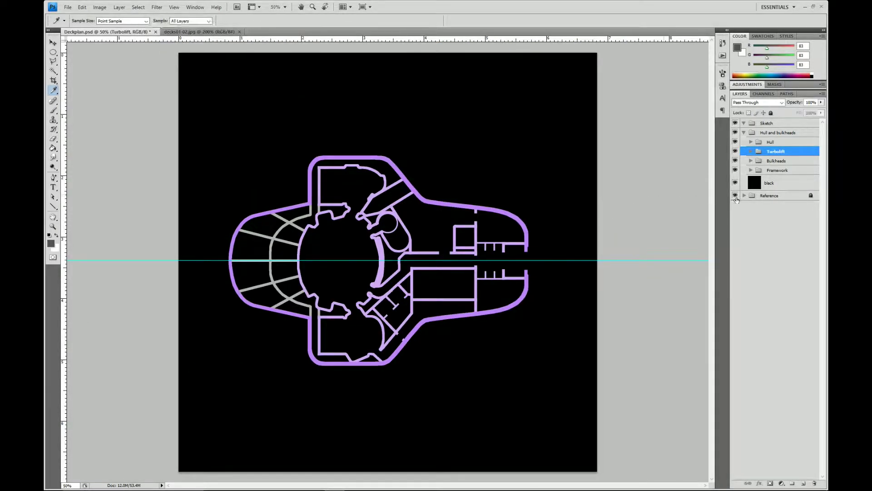
Hide the black background layer and add a new layer inside the Sketch group, working at 150% on the bridge's bow area
click(735, 183)
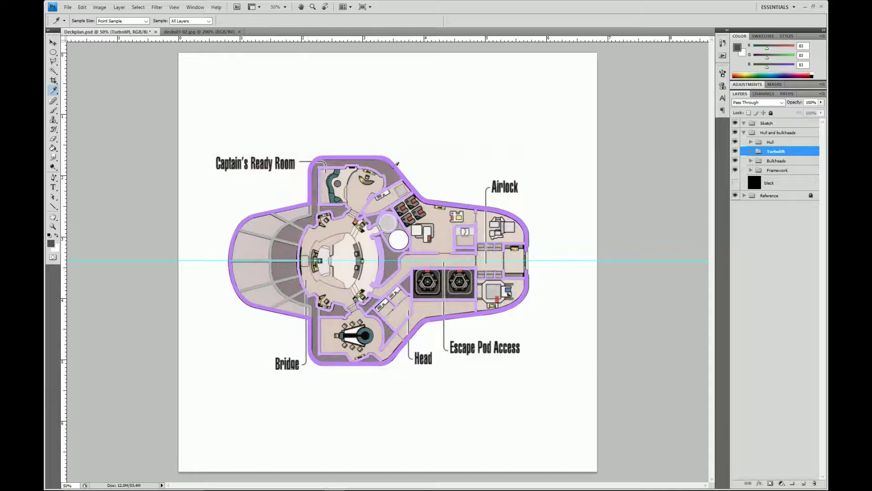
click(286, 7)
click(282, 45)
drag(172, 164, 512, 176)
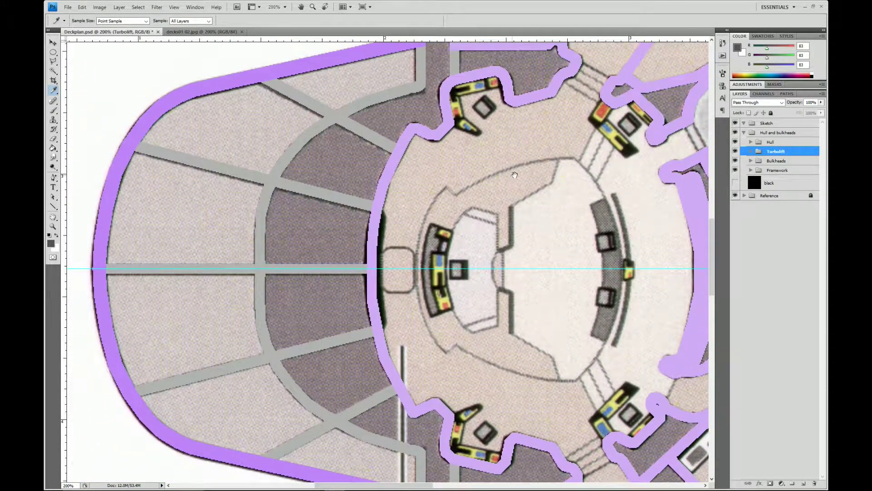
click(285, 8)
click(274, 7)
text(150)
key(Return)
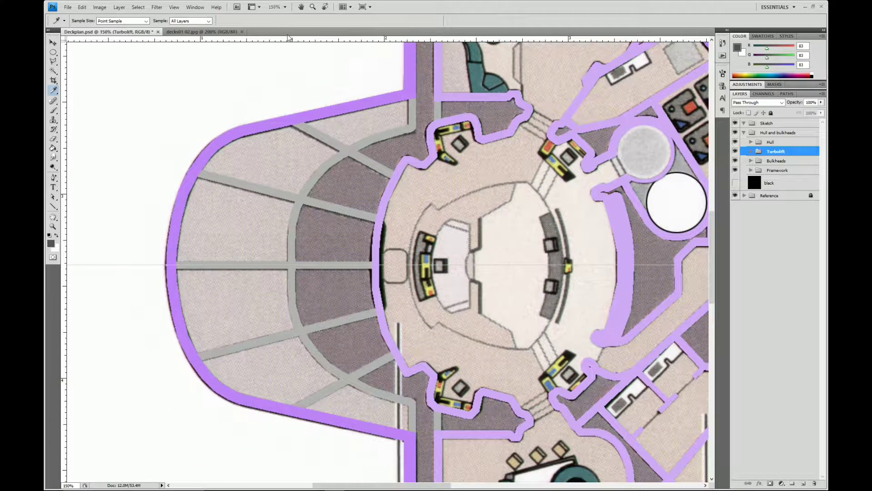
click(775, 124)
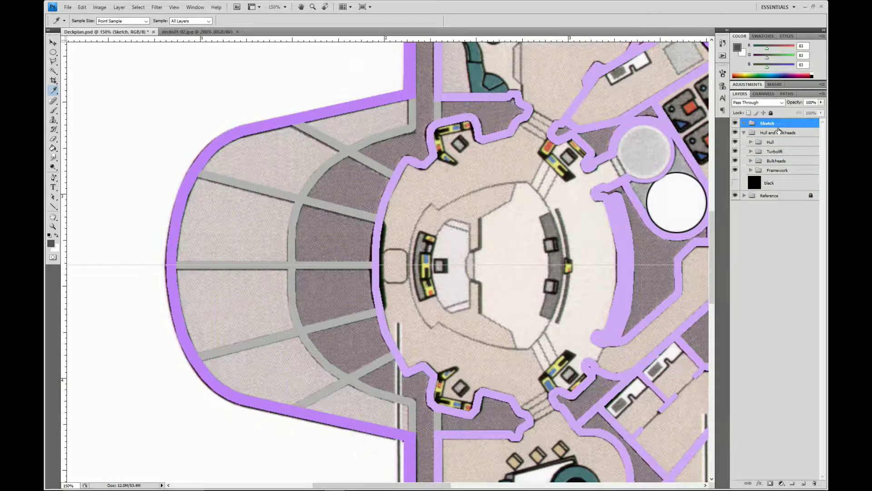
click(802, 484)
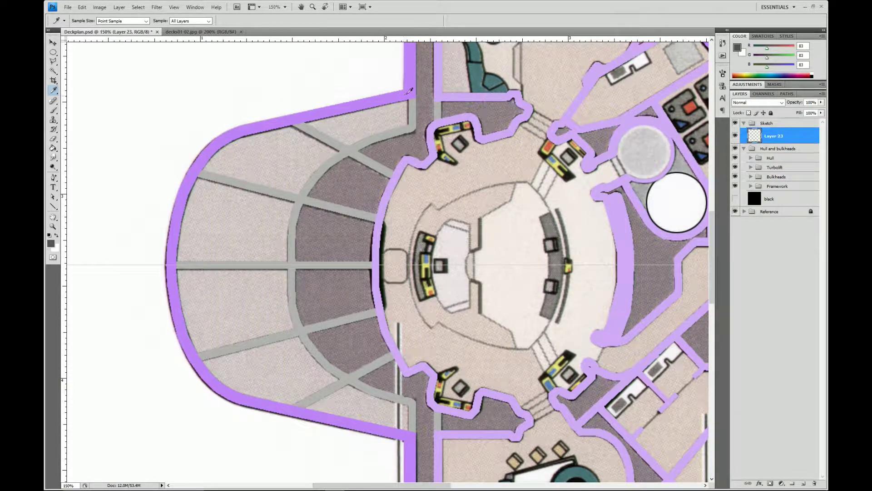
Draw a polygonal selection around the outer bow section, following the middle of the curved framework and the purple hull line
key(l)
click(411, 86)
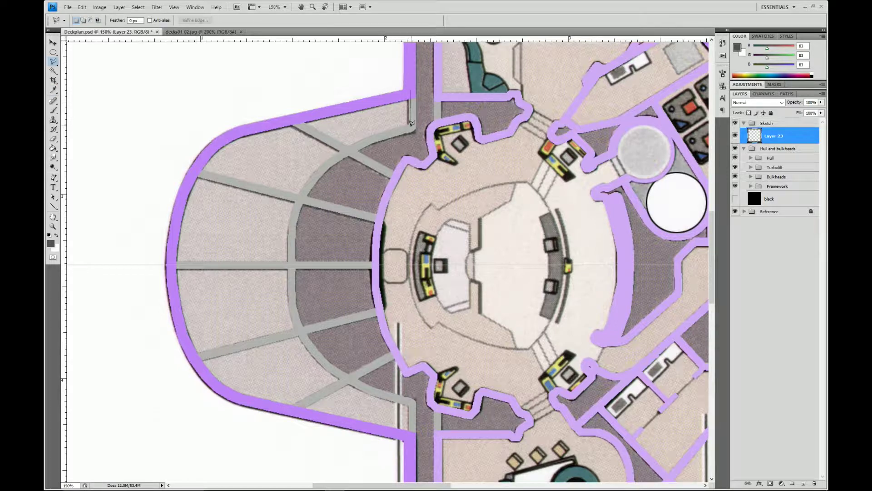
click(411, 129)
click(349, 151)
click(336, 157)
click(321, 172)
click(309, 184)
click(301, 197)
click(293, 212)
click(293, 302)
click(304, 334)
click(318, 356)
click(347, 379)
click(412, 402)
click(411, 436)
click(237, 396)
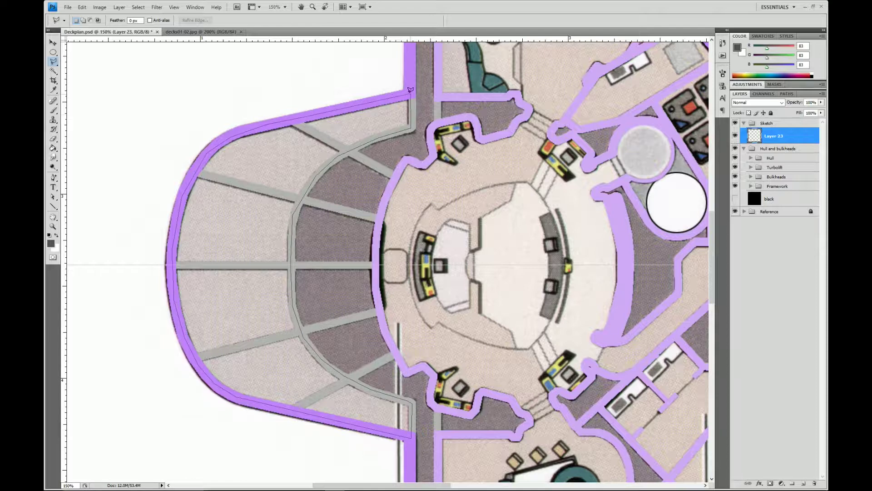
click(410, 88)
Sample the grey hull colour from decks01-02.jpg, fill the bow selection with it on the new layer, and deselect
key(i)
click(304, 291)
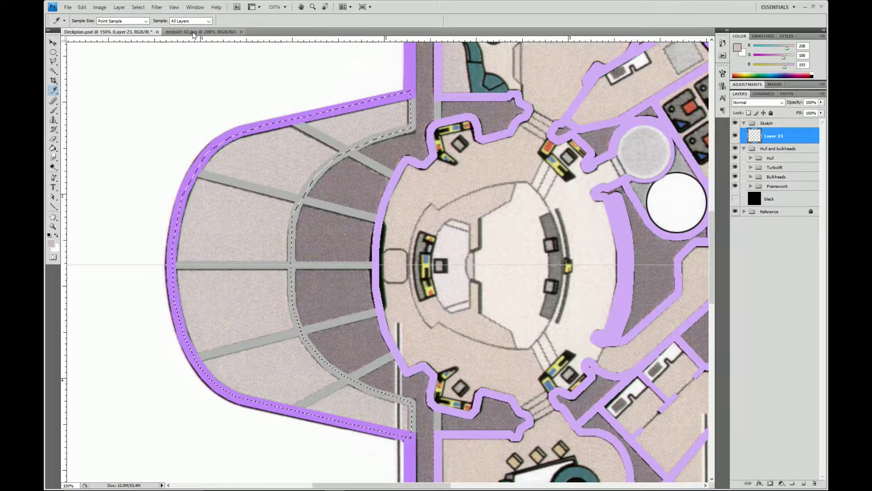
key(ctrl+Tab)
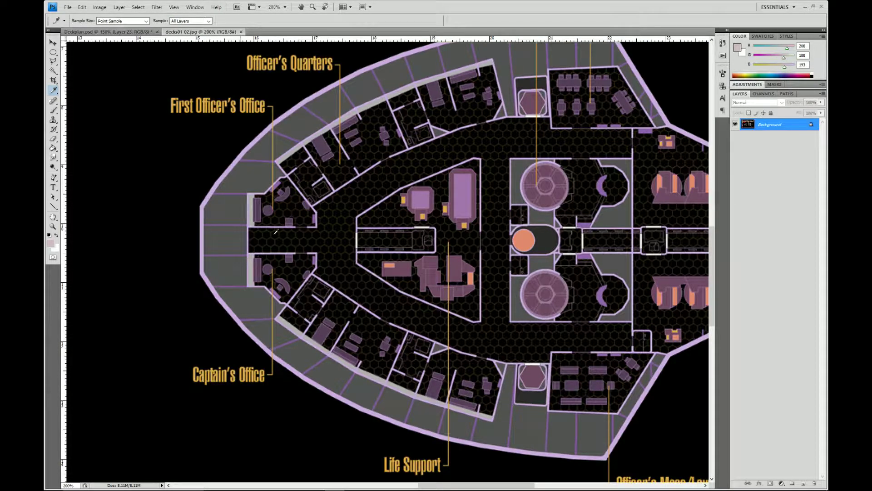
click(499, 435)
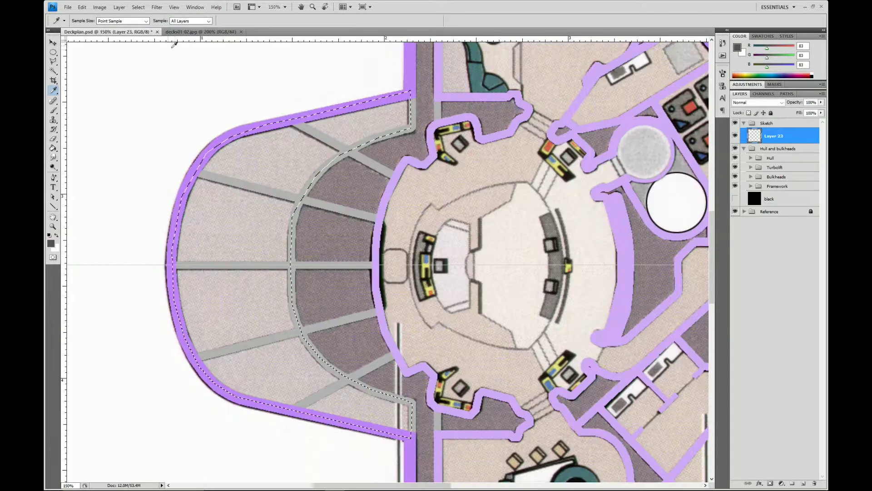
click(107, 32)
key(g)
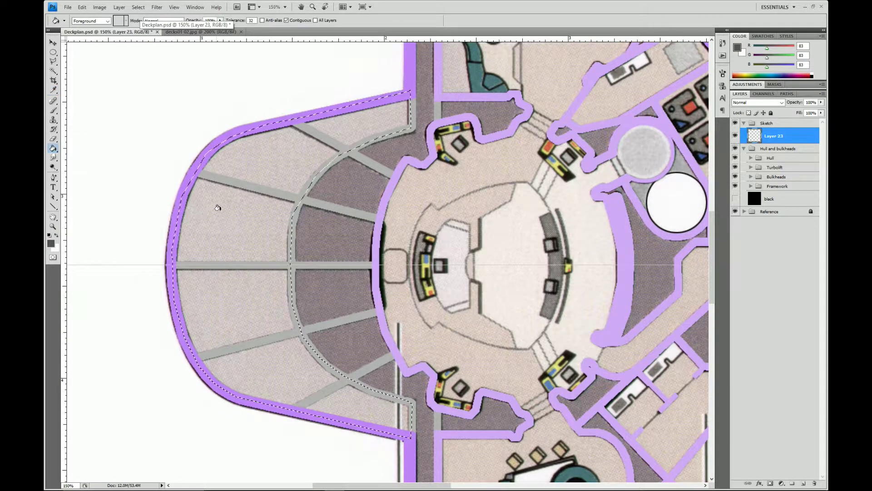
click(241, 277)
key(ctrl+d)
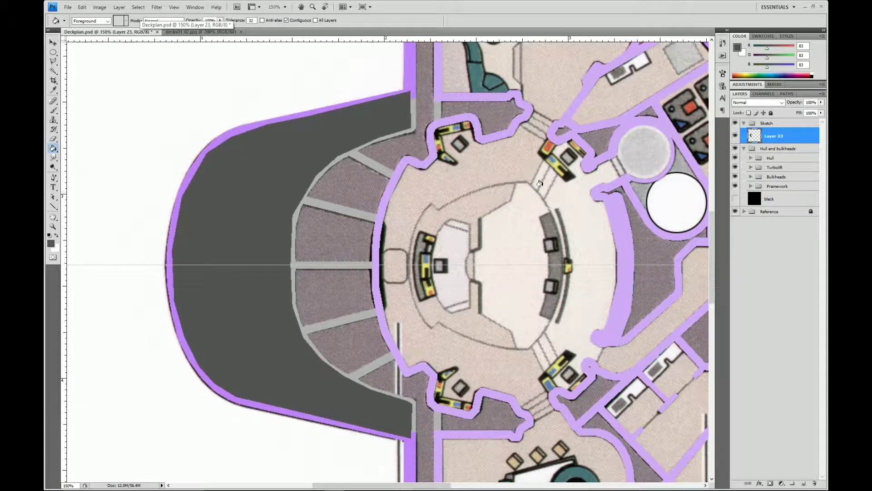
Move the grey fill layer below the Framework group, and create a new layer group named Fills above it
drag(795, 139, 790, 203)
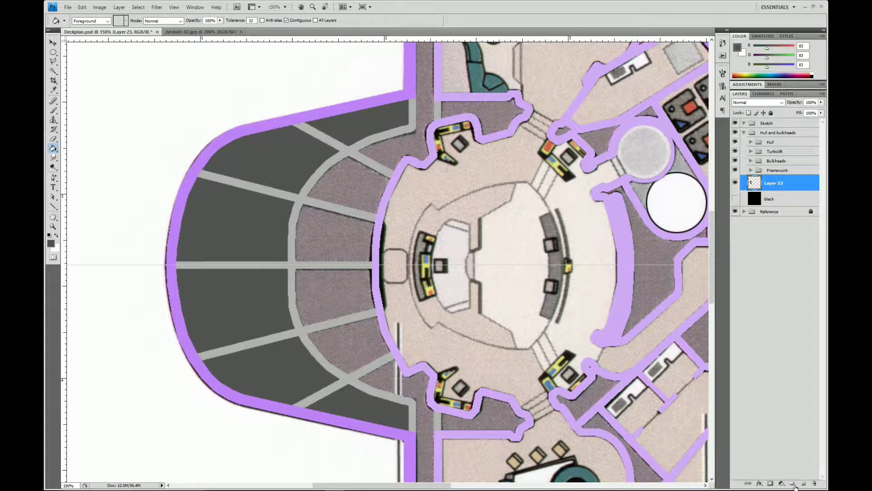
click(793, 483)
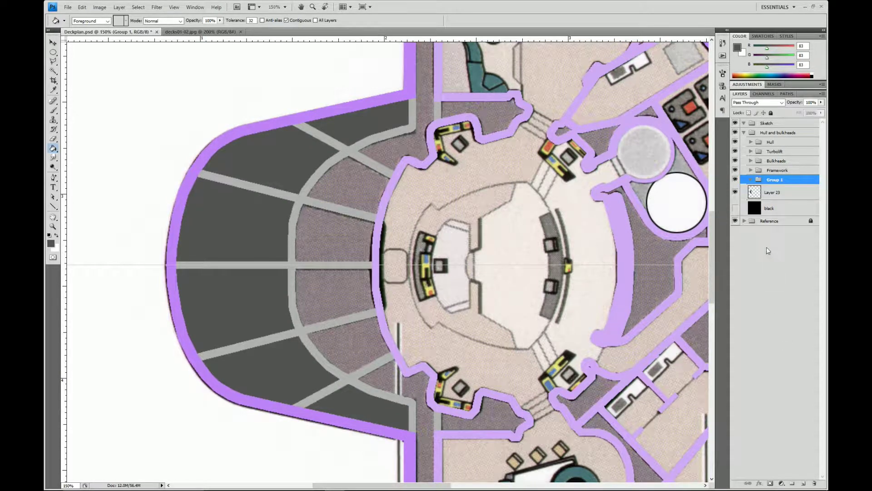
alt+double_click(775, 184)
text(Fills)
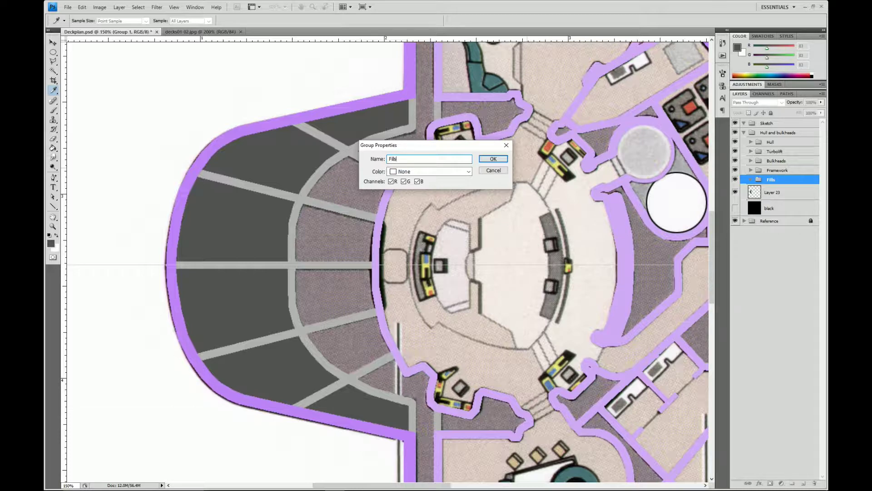
key(Return)
key(g)
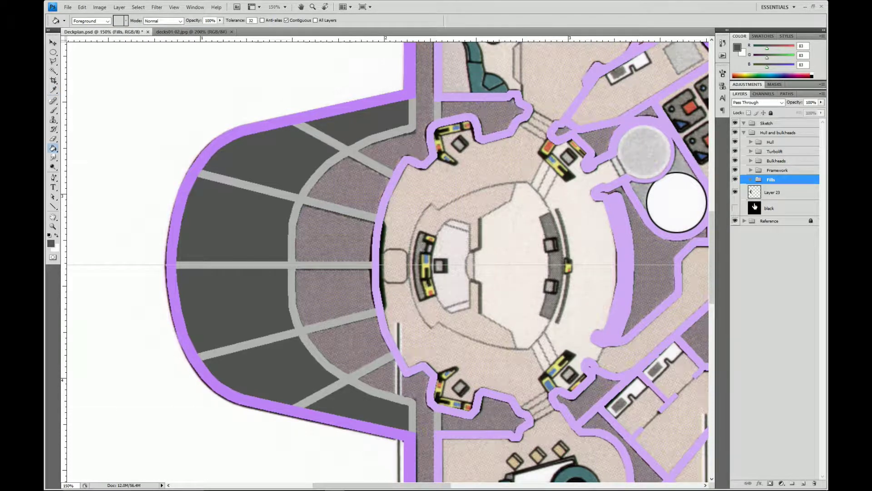
Move the grey fill layer and the black layer into the Fills group, and rename the grey layer Lighter Grey
mouse_move(782, 196)
mouse_down()
mouse_move(789, 208)
mouse_move(789, 200)
mouse_up()
click(777, 209)
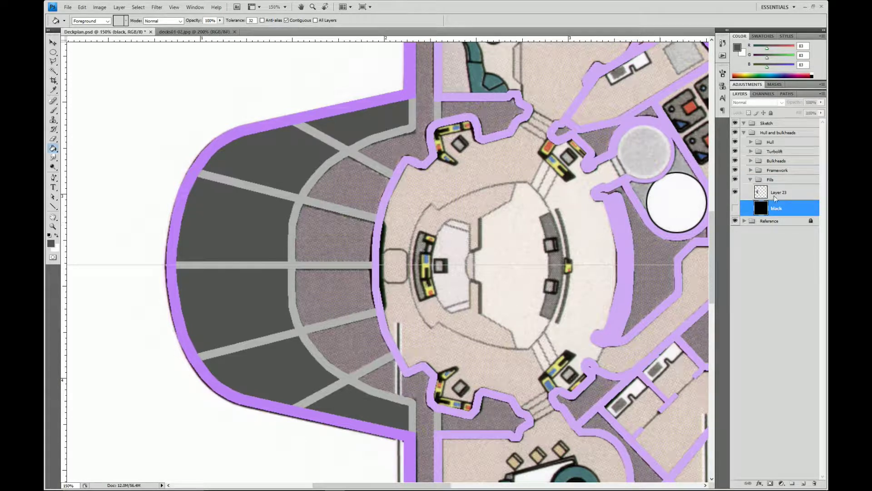
double_click(779, 193)
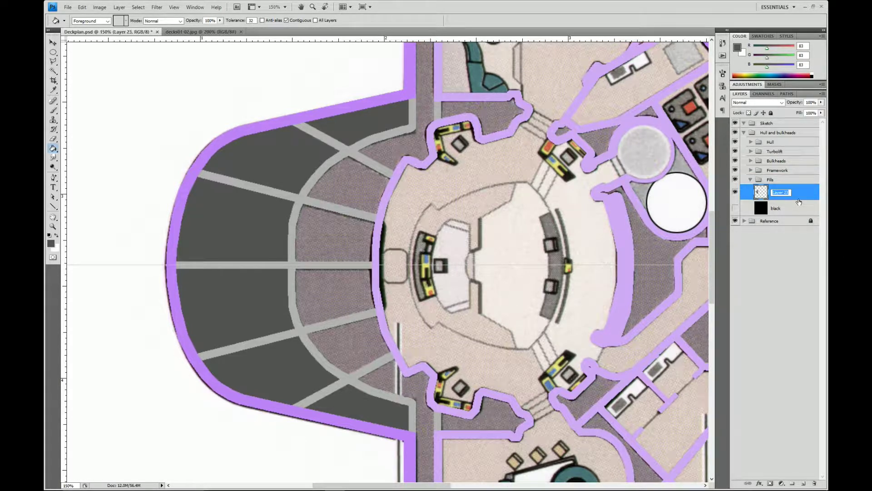
text(Ligh)
text(ter G)
text(ray)
text(y)
key(Return)
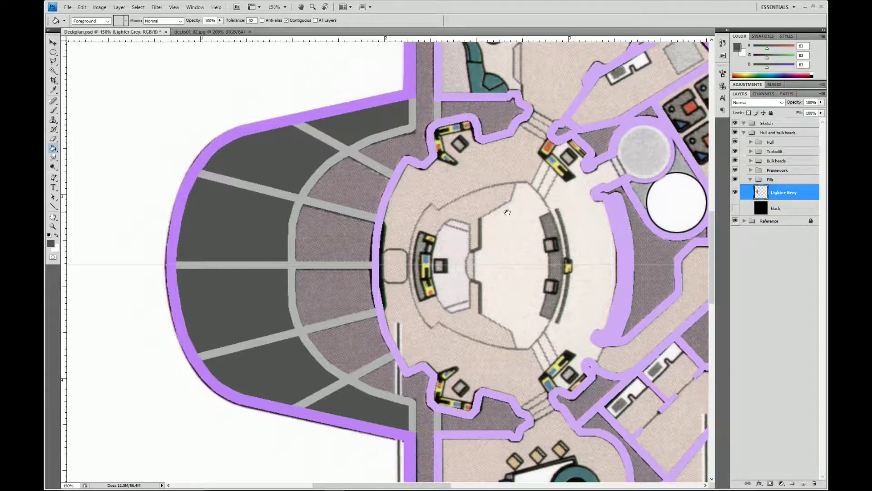
On a new layer above Lighter Grey, draw a polygonal selection of the hull cavity around the ready room and along the bridge's forward wall
drag(434, 235, 289, 354)
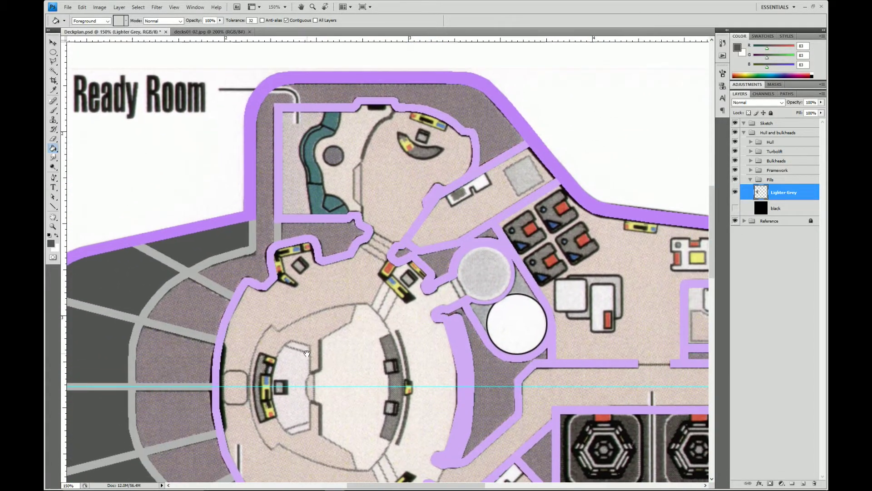
click(803, 483)
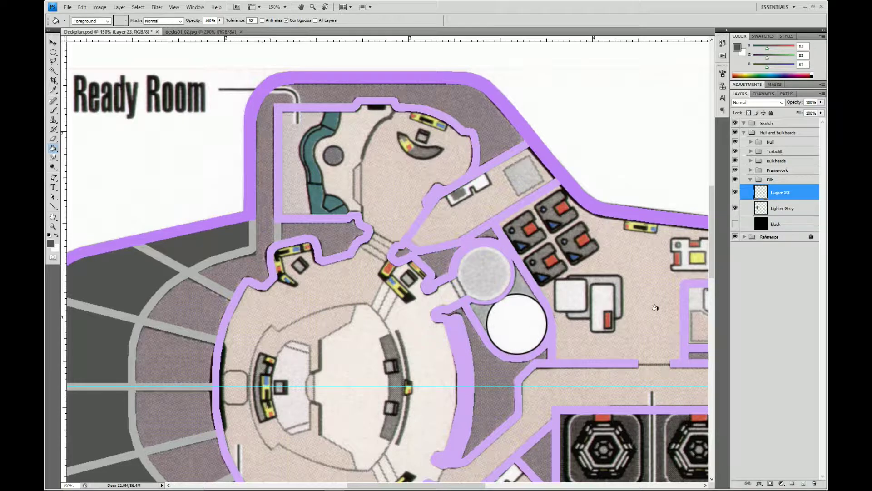
key(l)
click(474, 78)
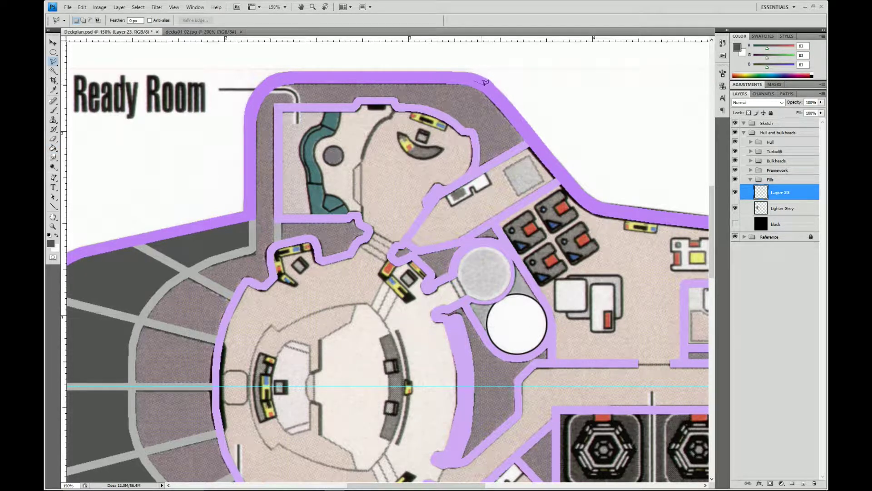
click(530, 142)
click(476, 168)
click(471, 132)
click(459, 125)
click(445, 117)
click(433, 109)
click(399, 105)
click(392, 101)
click(352, 103)
click(279, 109)
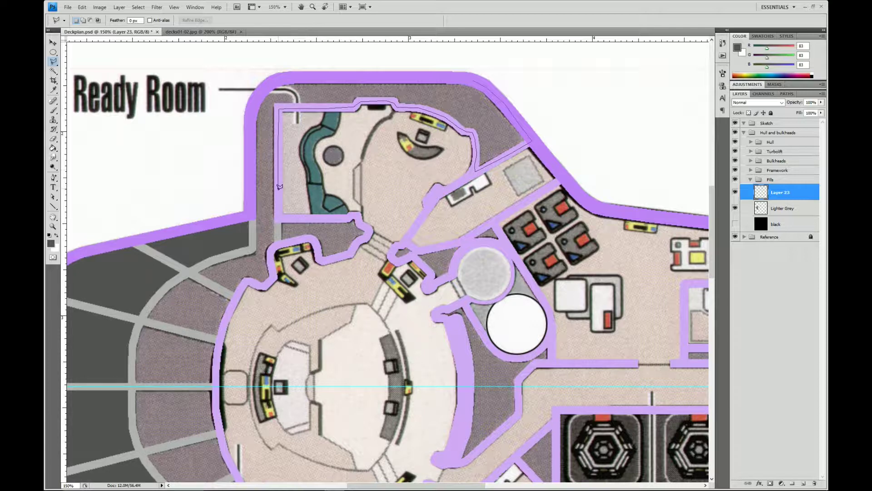
click(279, 219)
click(357, 212)
click(370, 230)
click(354, 250)
click(319, 260)
click(308, 236)
click(272, 245)
click(220, 336)
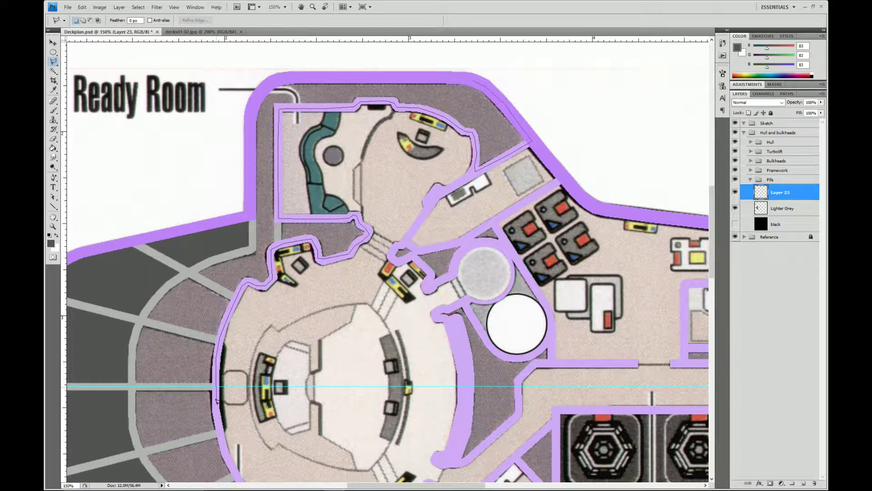
click(228, 456)
scroll(275, 453, down, 5)
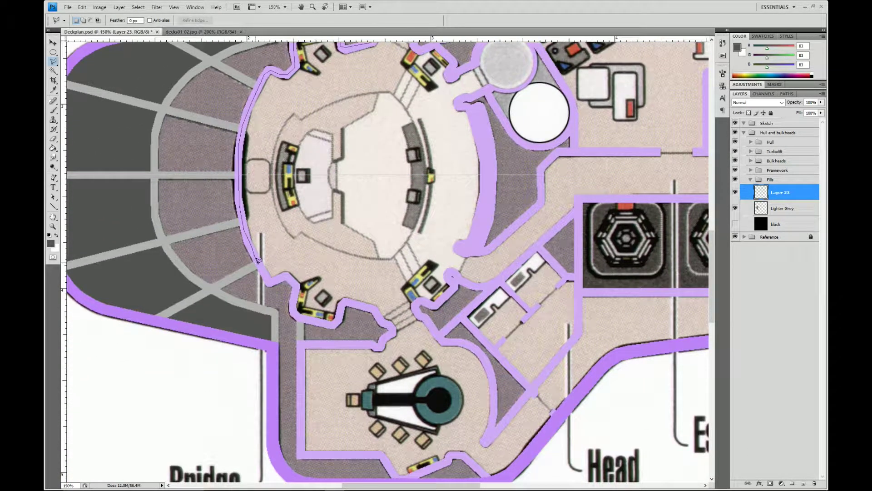
click(269, 283)
click(266, 320)
click(174, 289)
click(135, 211)
click(161, 69)
scroll(208, 49, up, 5)
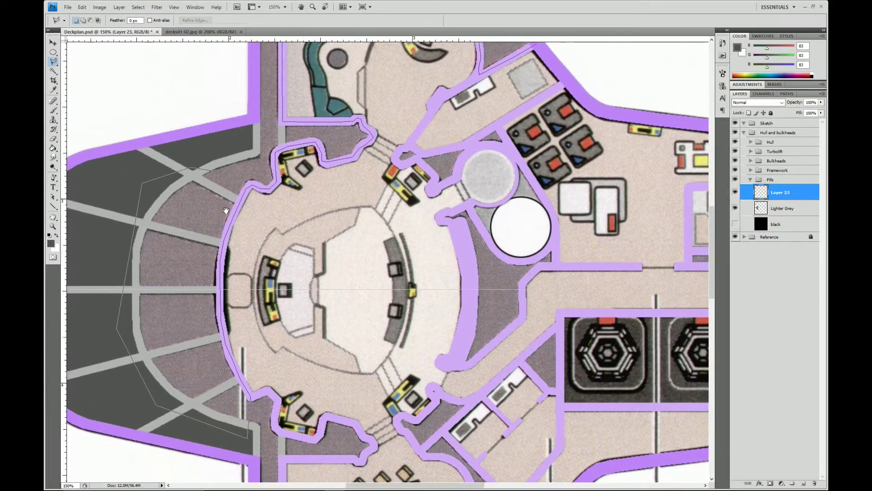
click(243, 191)
click(255, 165)
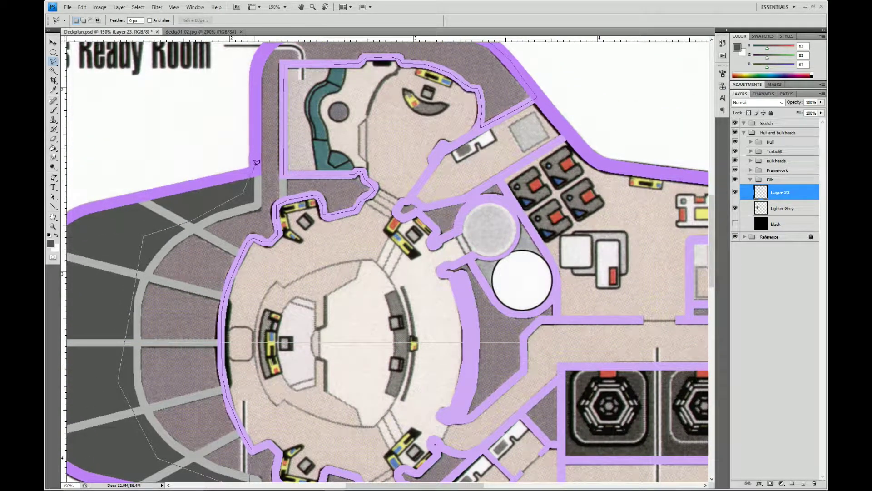
click(259, 75)
drag(276, 81, 272, 174)
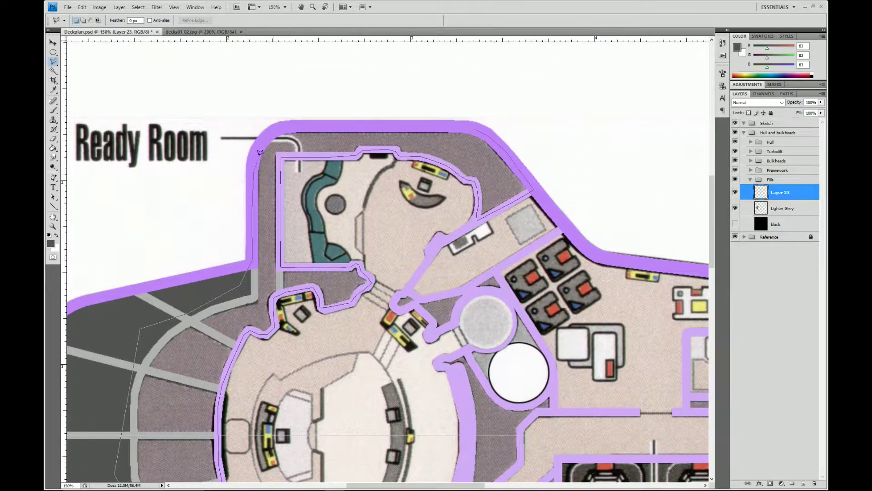
click(267, 136)
click(474, 126)
click(532, 190)
click(478, 219)
click(477, 182)
double_click(463, 175)
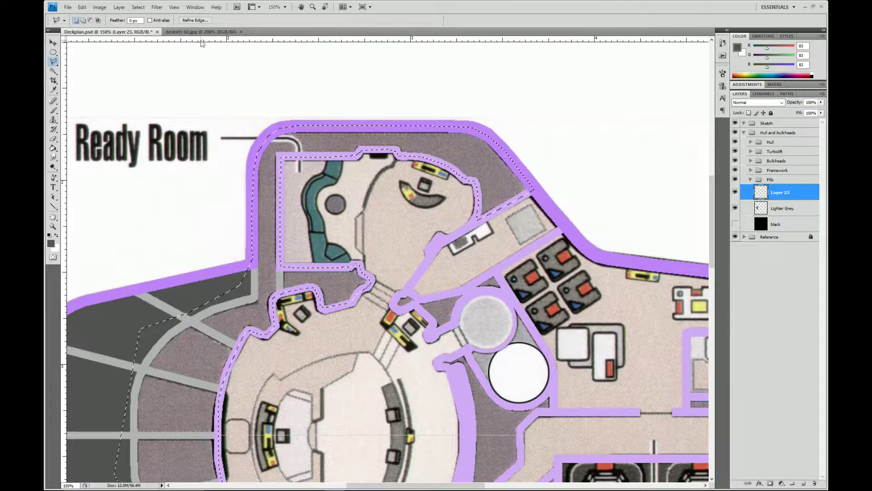
Sample the dark grey of the turbolift shaft (RGB 40) in decks01-02.jpg and fill the hull cavity selection with it in Deckplan.psd
key(ctrl+Tab)
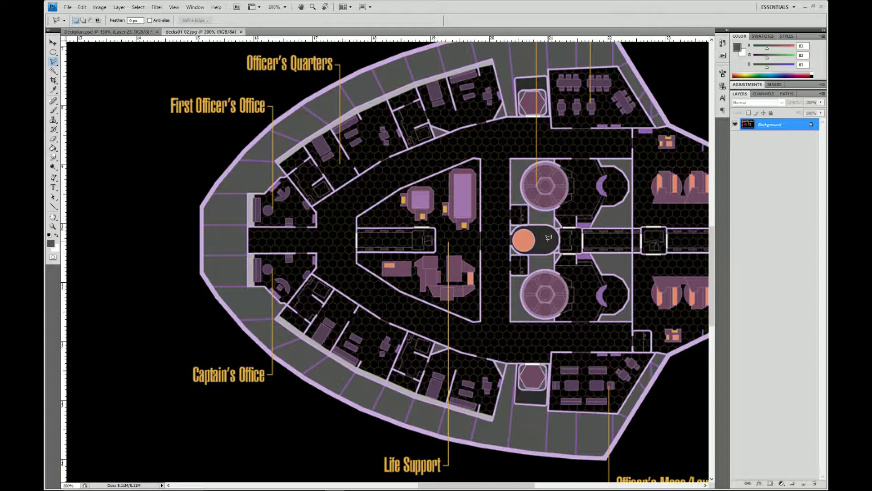
key(g)
key(i)
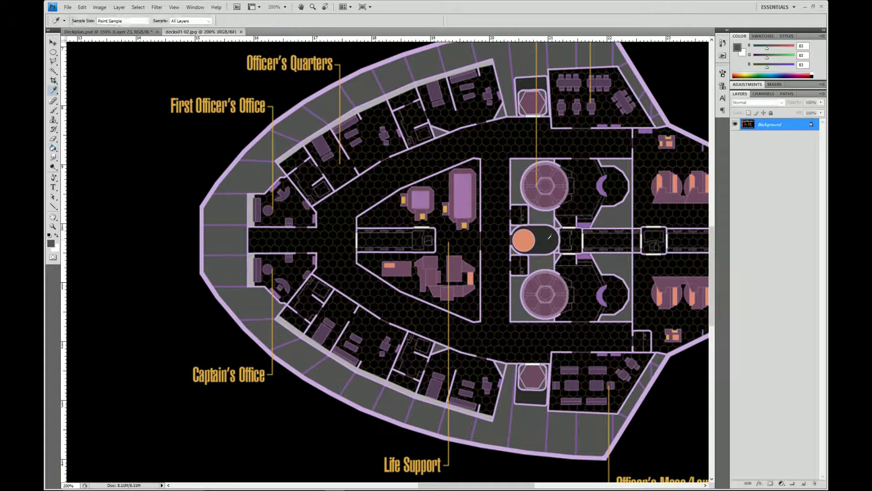
click(539, 235)
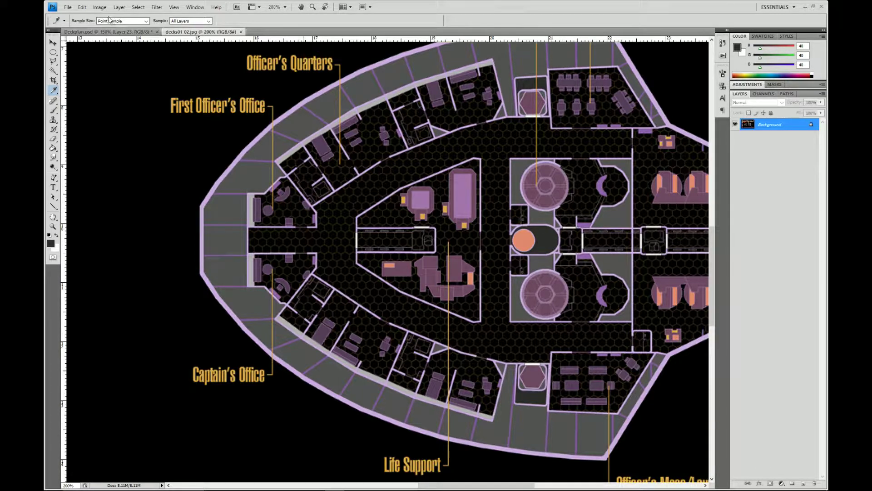
click(150, 32)
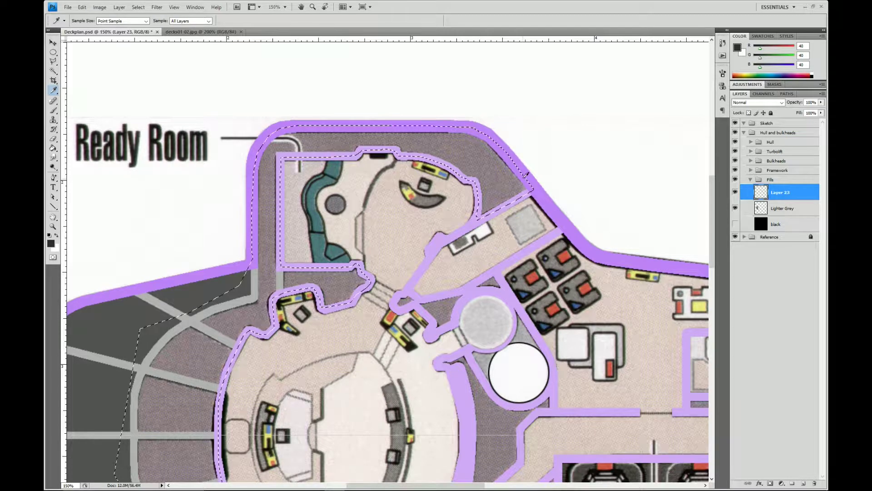
key(g)
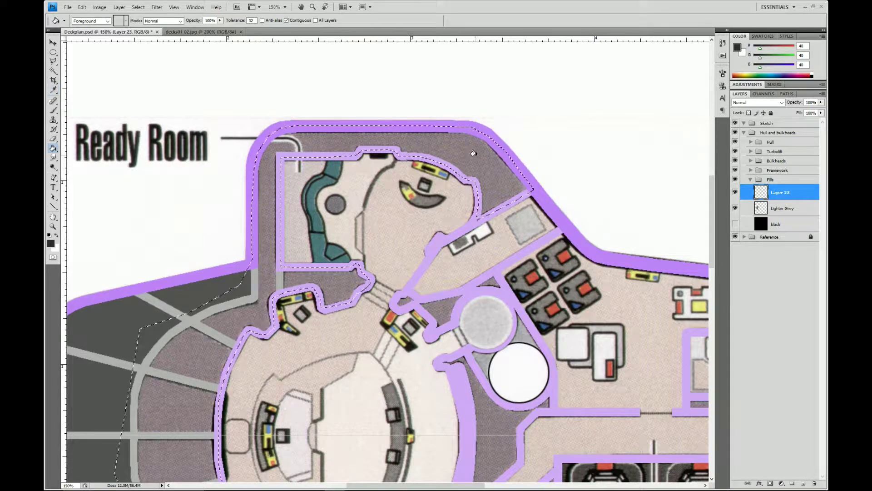
click(475, 155)
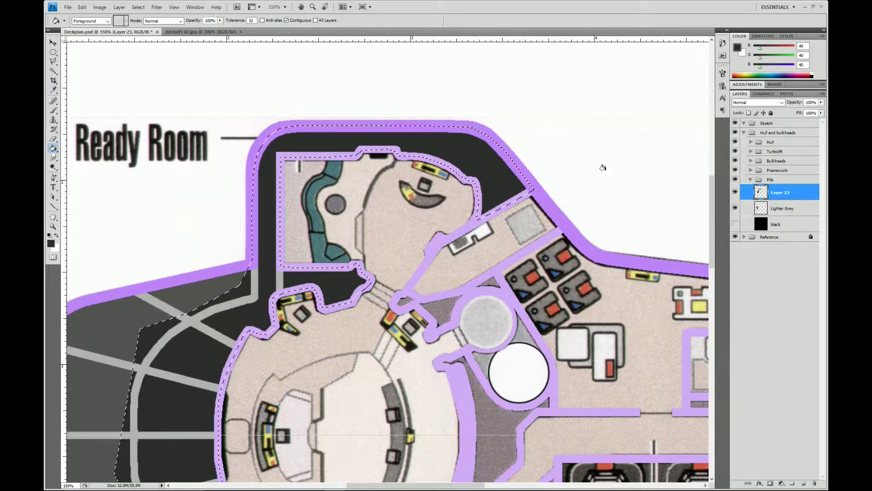
Rename the new fill layer Darker Grey and move it below Lighter Grey in the Fills group
double_click(796, 196)
text(Darker grey)
key(Return)
drag(784, 196, 782, 217)
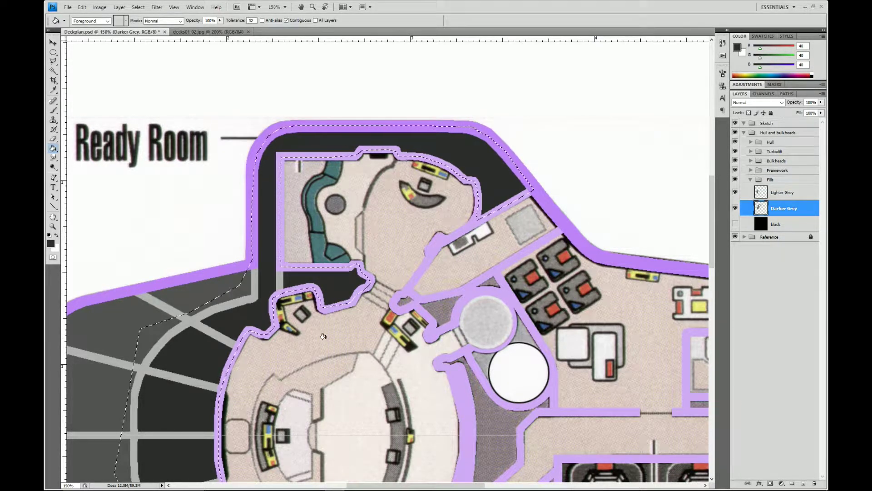
drag(322, 336, 304, 42)
drag(364, 241, 375, 267)
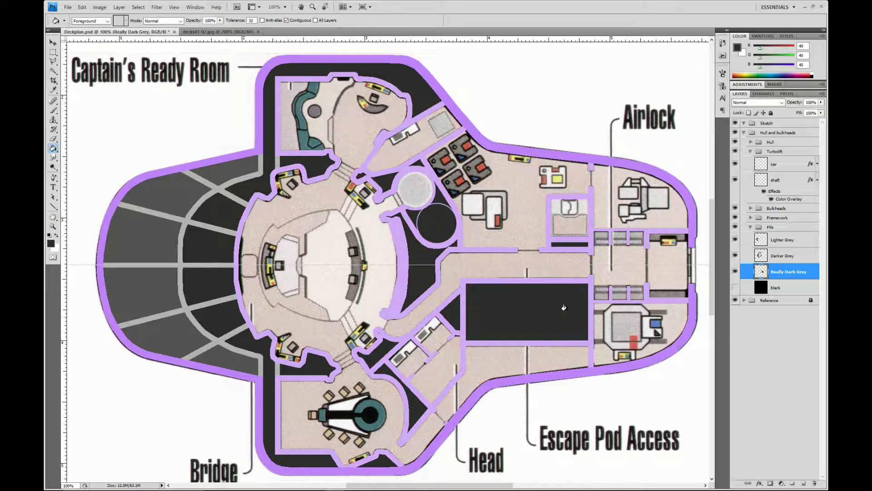
Compare the fills with the reference plan and the decks01-02.jpg schematic by temporarily hiding the Really Dark Grey layer and the Hull and bulkheads group
click(735, 272)
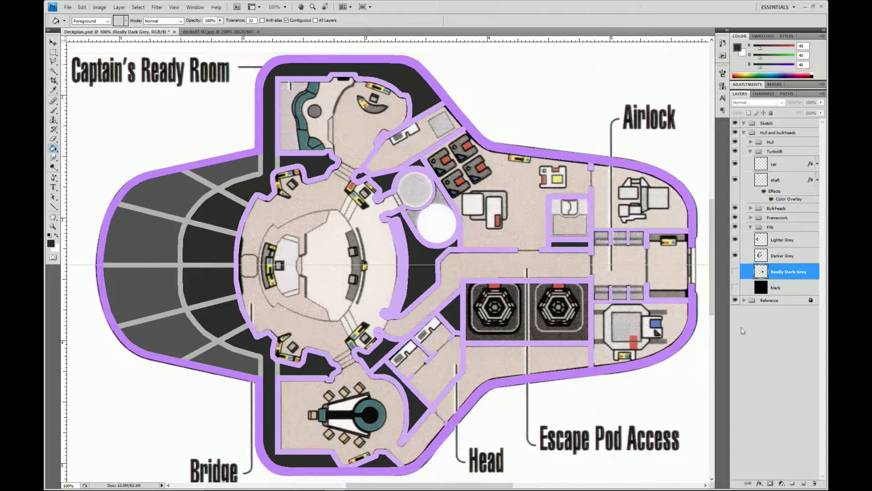
click(735, 134)
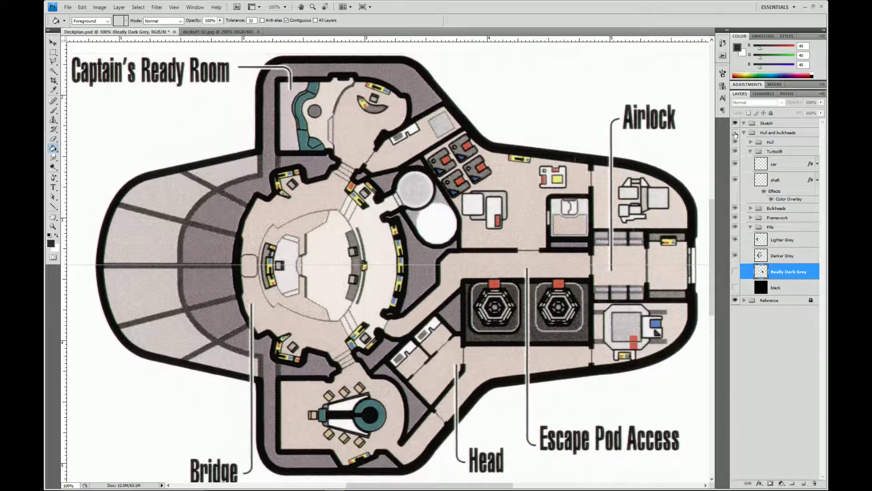
click(735, 134)
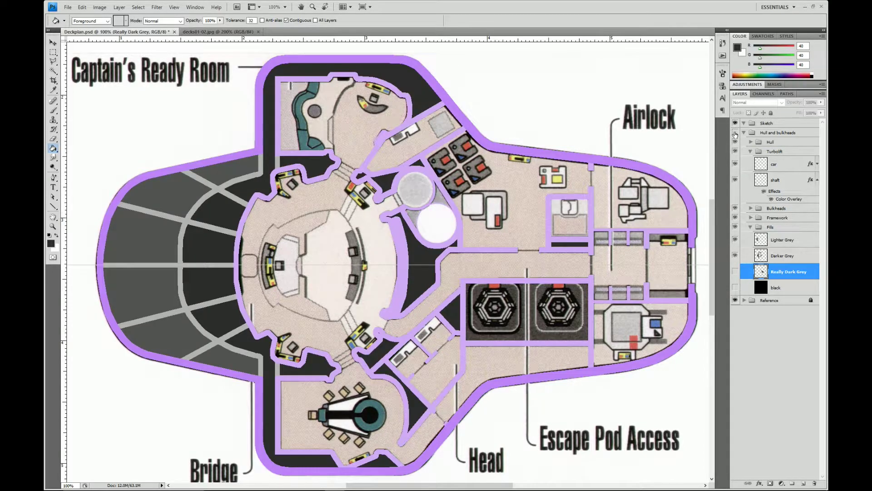
click(736, 133)
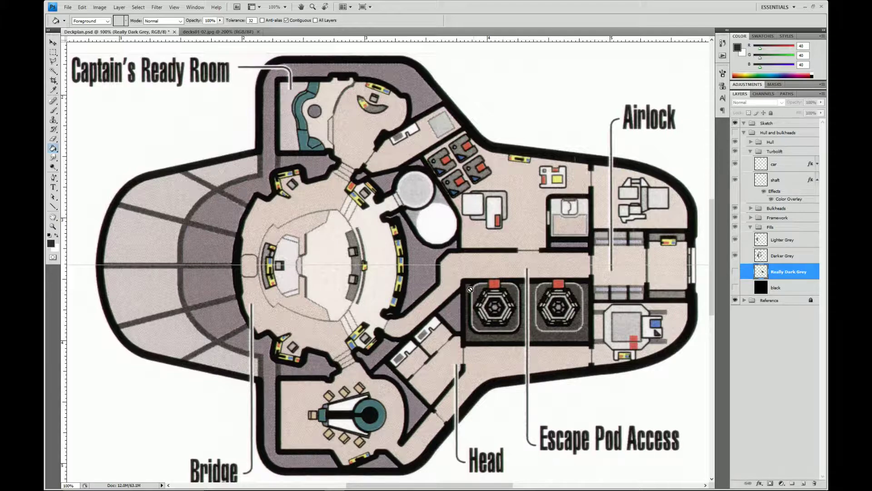
click(232, 32)
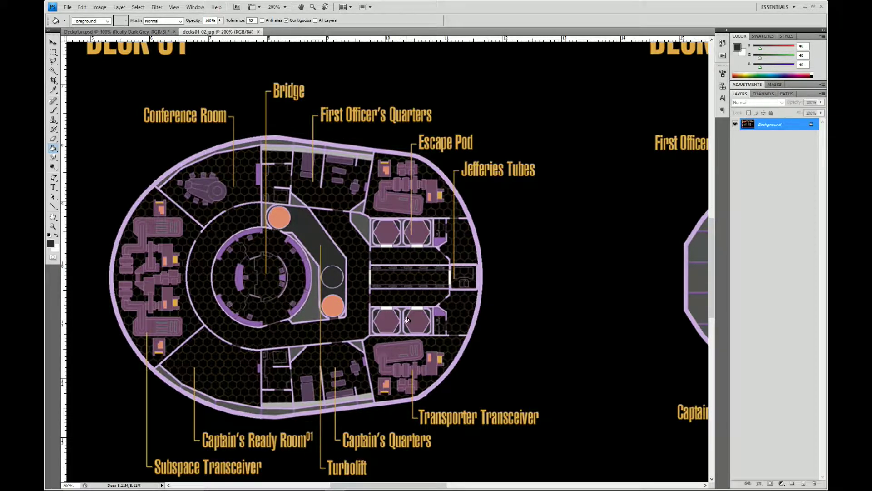
click(157, 31)
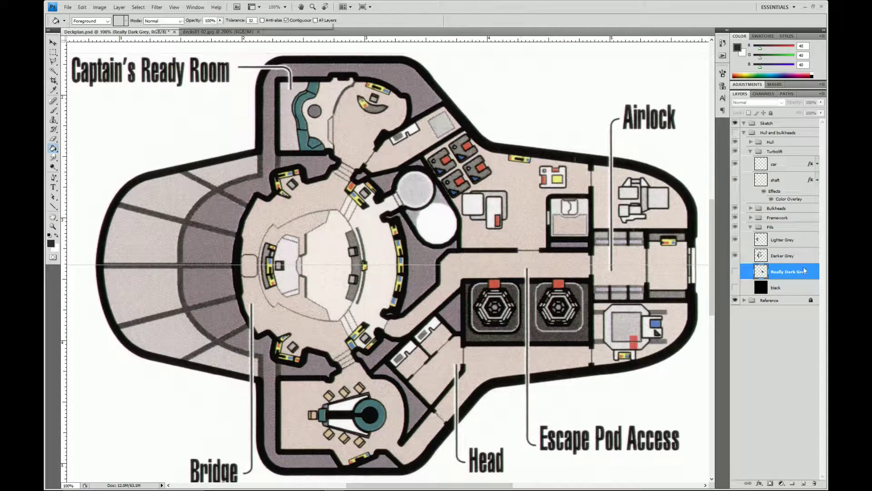
click(736, 273)
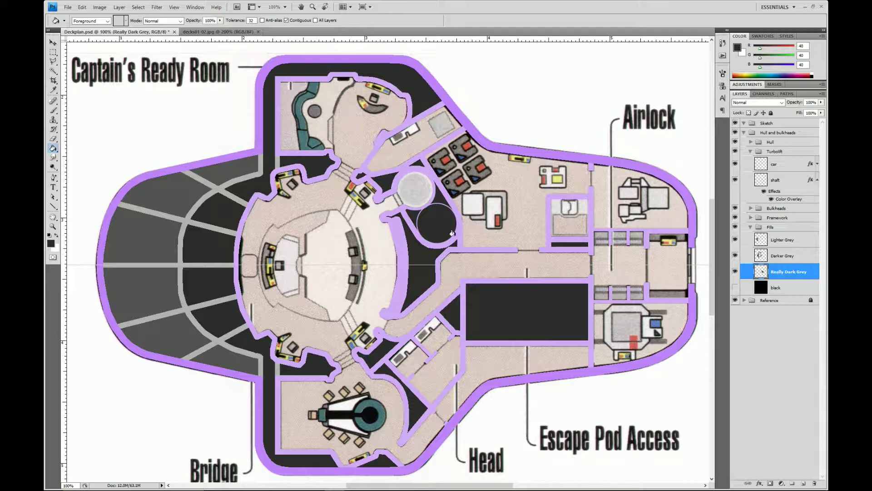
Add a Color Overlay to the Darker Grey layer, using the grey 535353 sampled from the outer bow fill
double_click(805, 262)
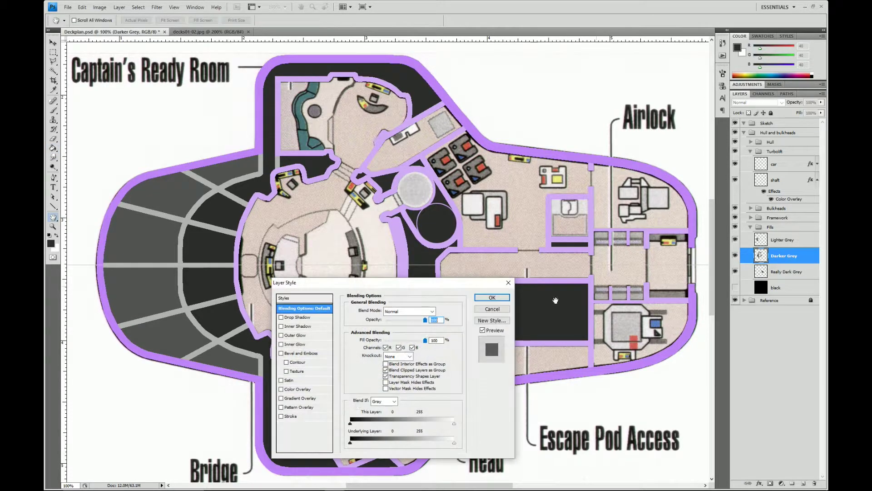
click(281, 389)
drag(365, 285, 624, 288)
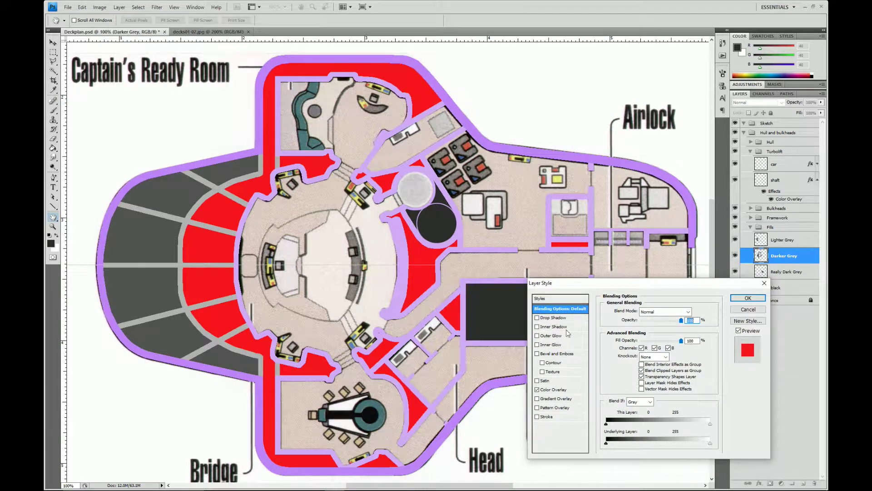
click(555, 390)
click(692, 312)
click(173, 251)
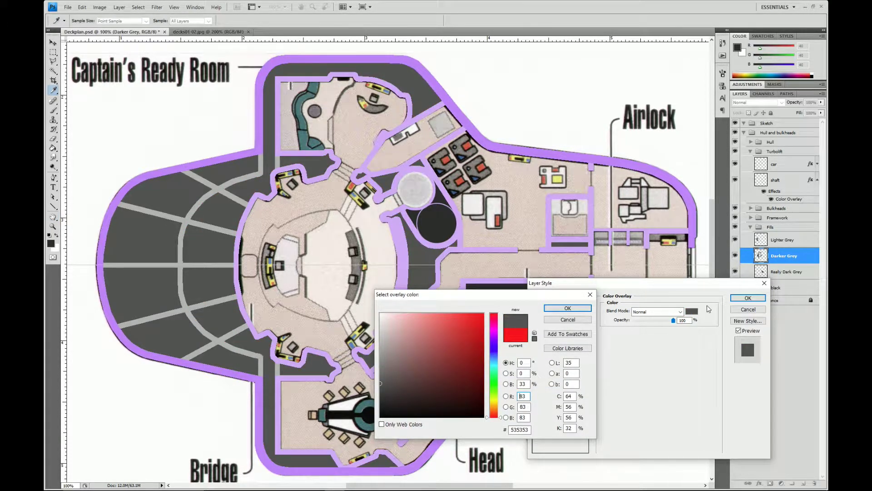
click(568, 308)
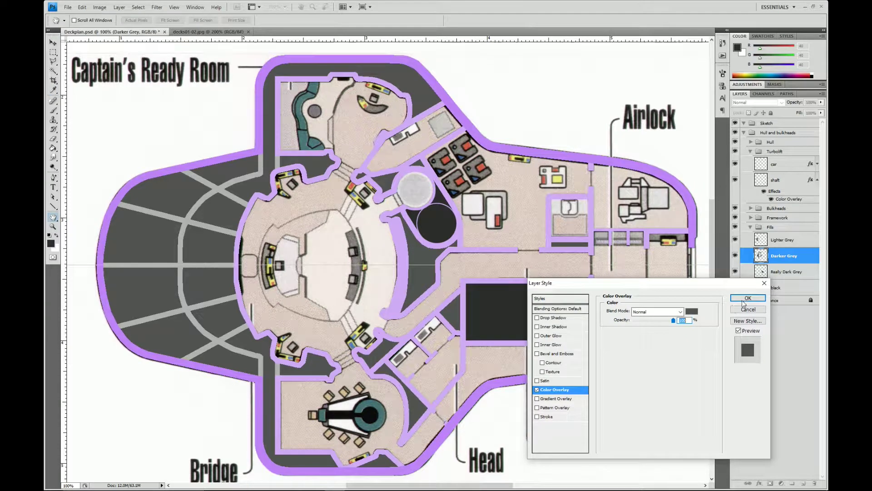
click(749, 298)
Add a Color Overlay to the Lighter Grey layer with the mid grey 8e8e8e
double_click(804, 242)
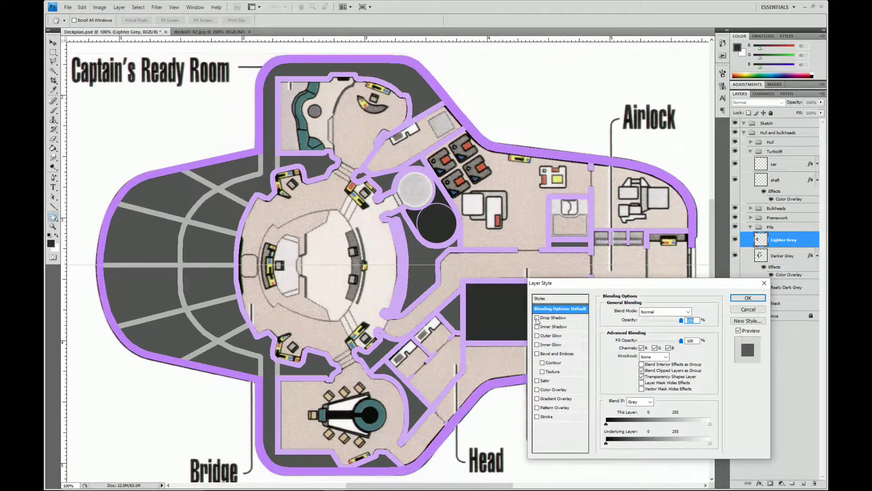
click(537, 389)
click(556, 390)
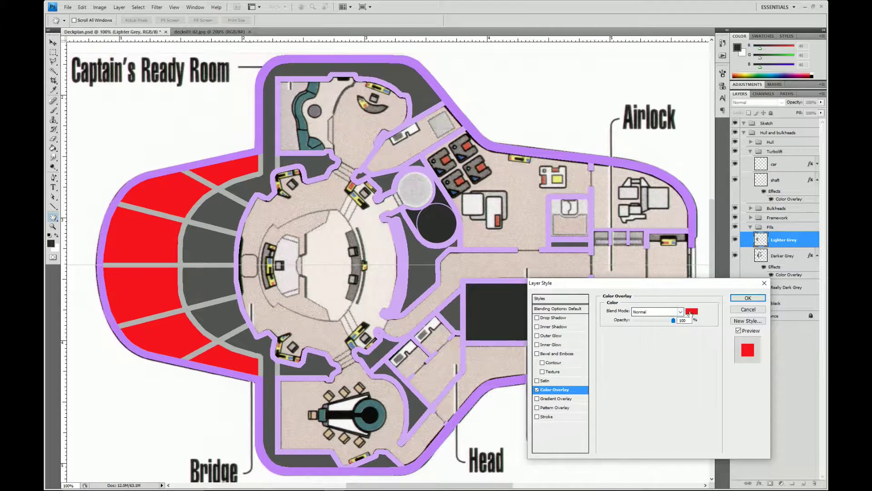
click(692, 311)
click(220, 209)
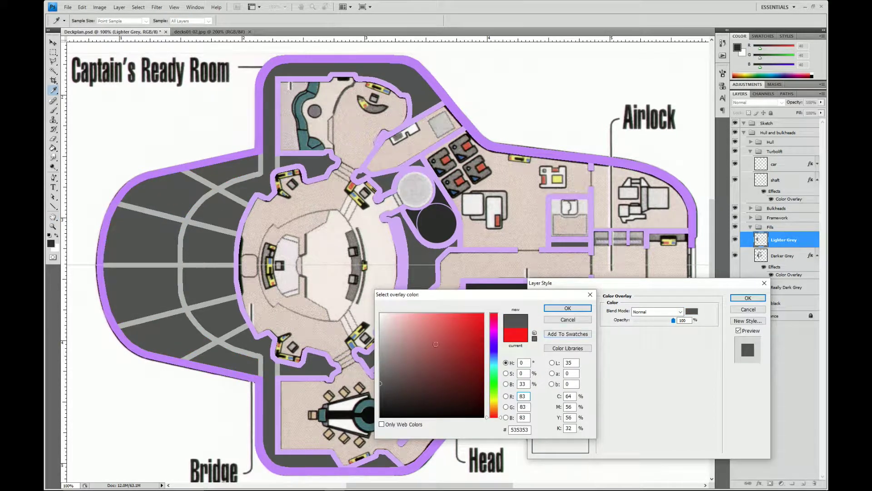
click(379, 356)
click(378, 360)
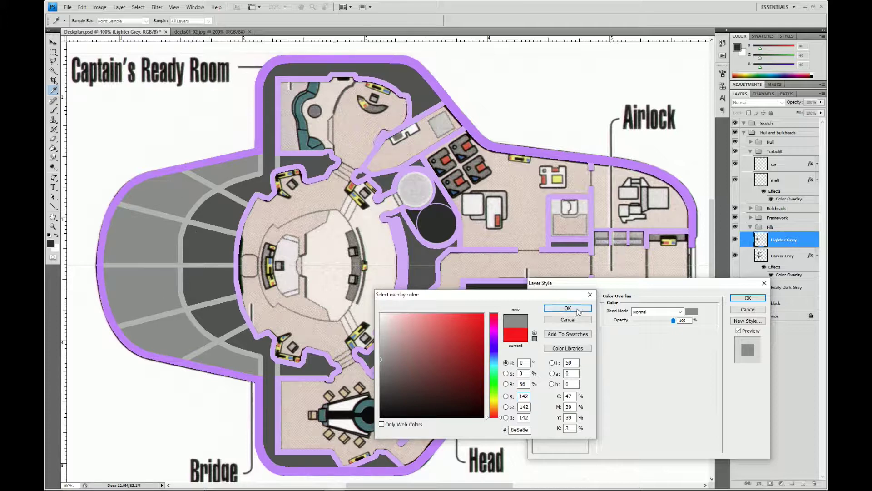
click(551, 308)
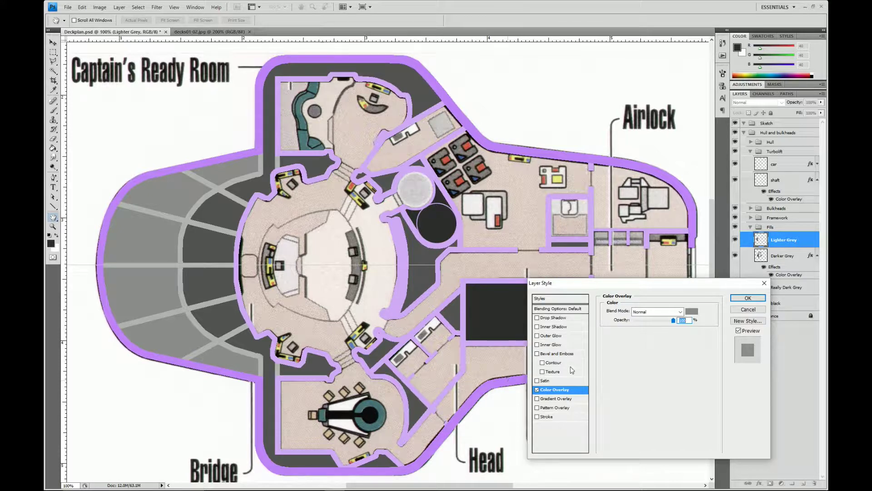
click(748, 298)
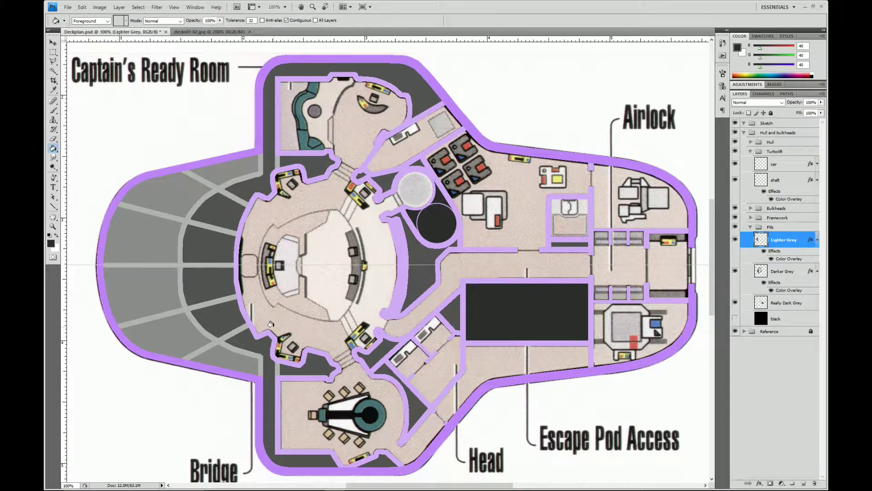
Review the filled deck plan against the black background layer at 50% and 100% zoom, then hide the black layer again
click(735, 320)
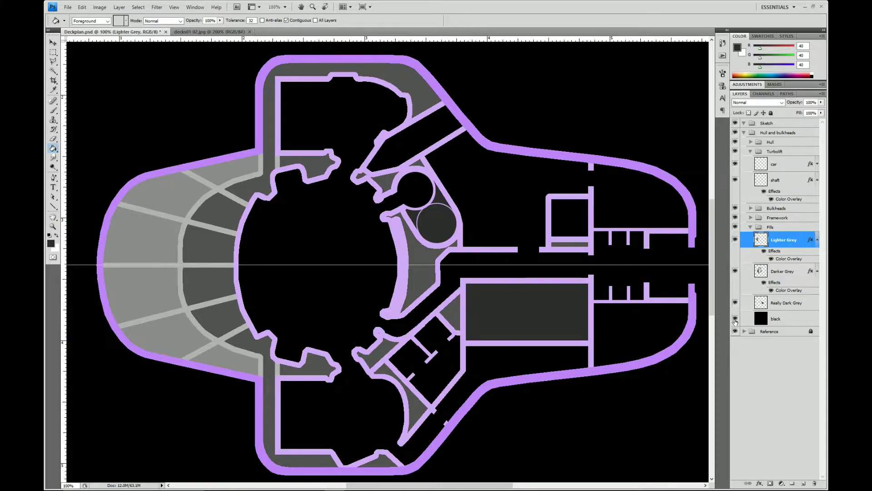
click(285, 7)
click(284, 26)
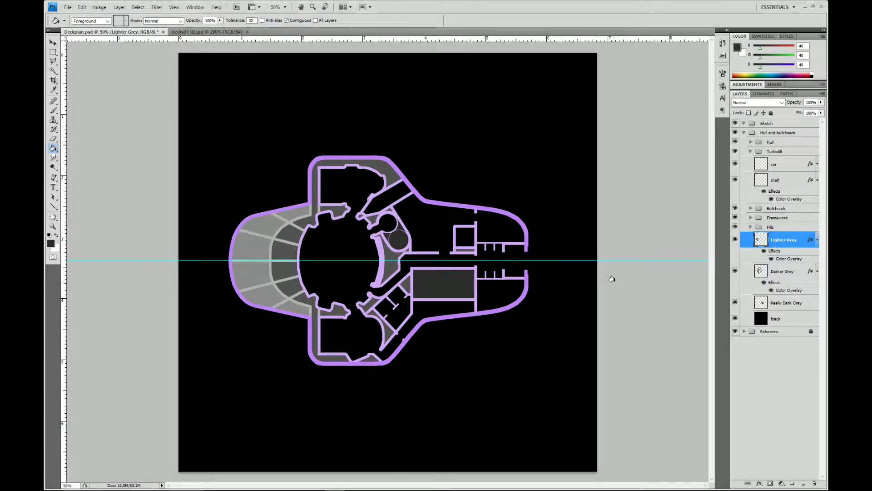
click(285, 7)
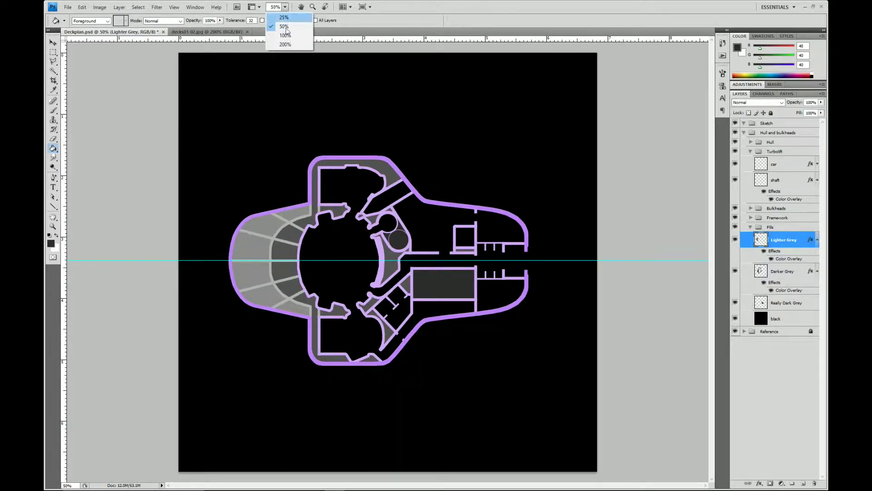
click(285, 37)
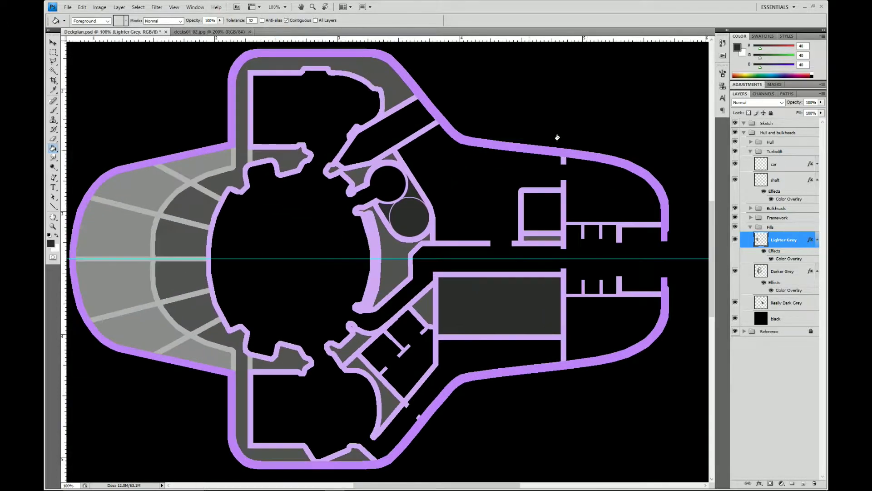
click(737, 318)
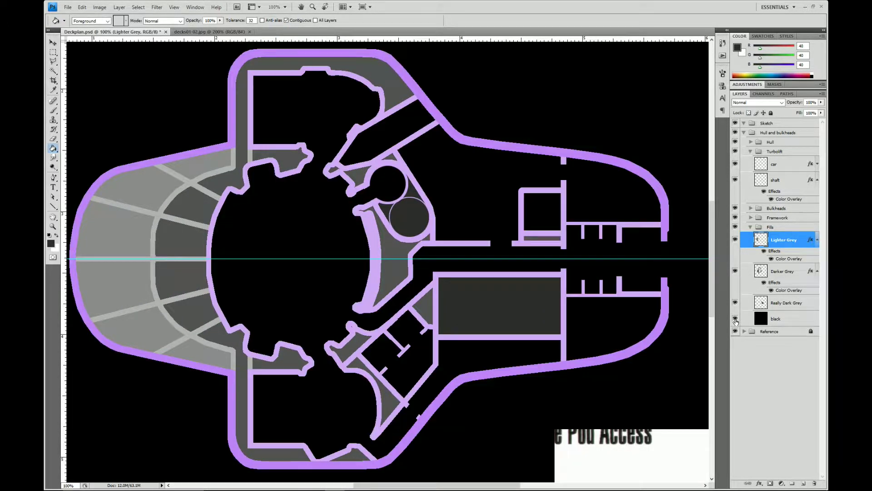
click(736, 319)
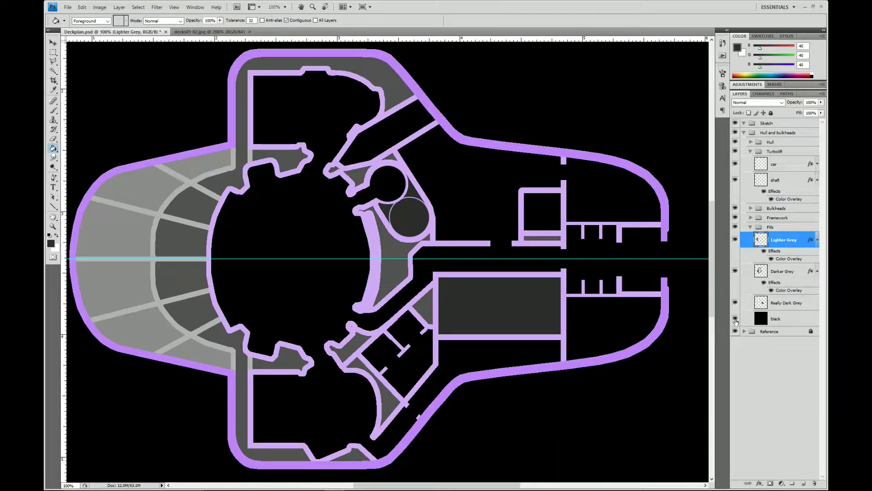
click(736, 319)
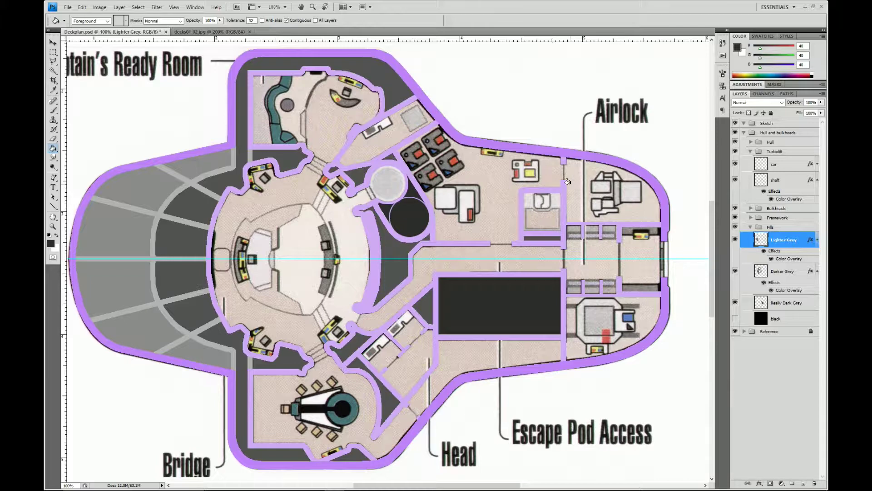
Switch to the browser and open the Hexagonal PDF Generator from the Triangle and Hexagonal section of Incompetech's graph paper site
key(alt+Tab)
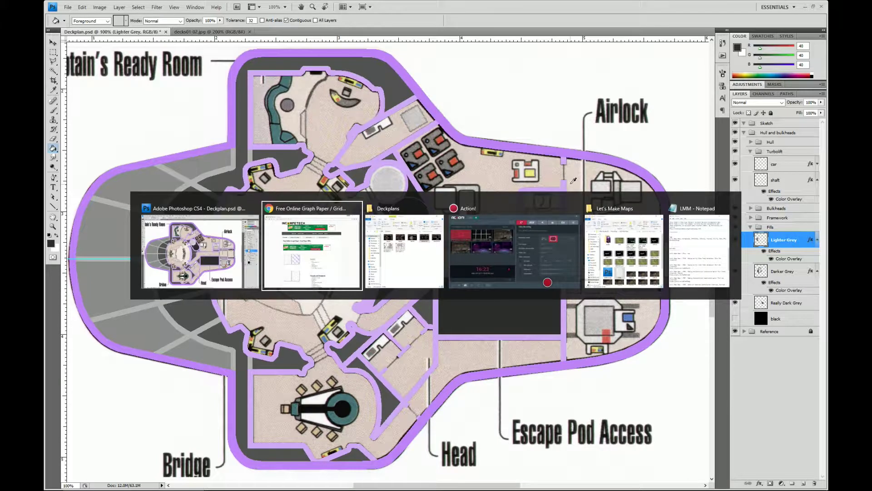
scroll(663, 356, down, 2)
scroll(664, 355, up, 2)
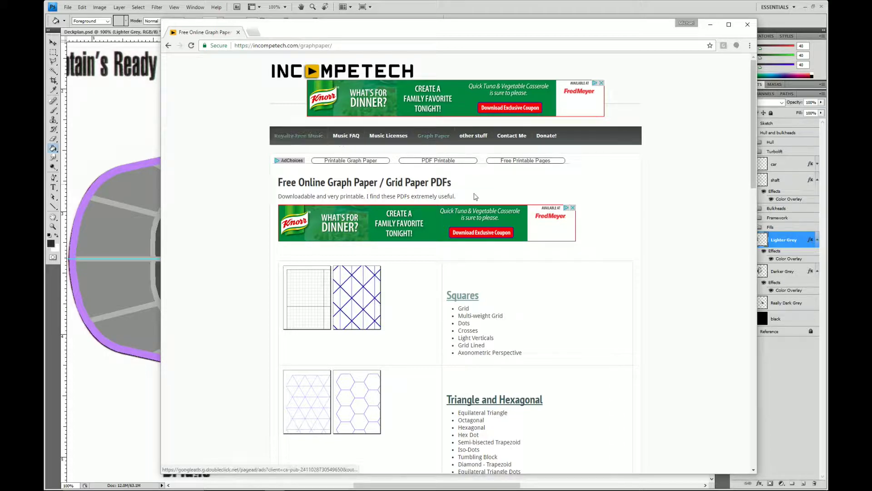
scroll(598, 312, down, 5)
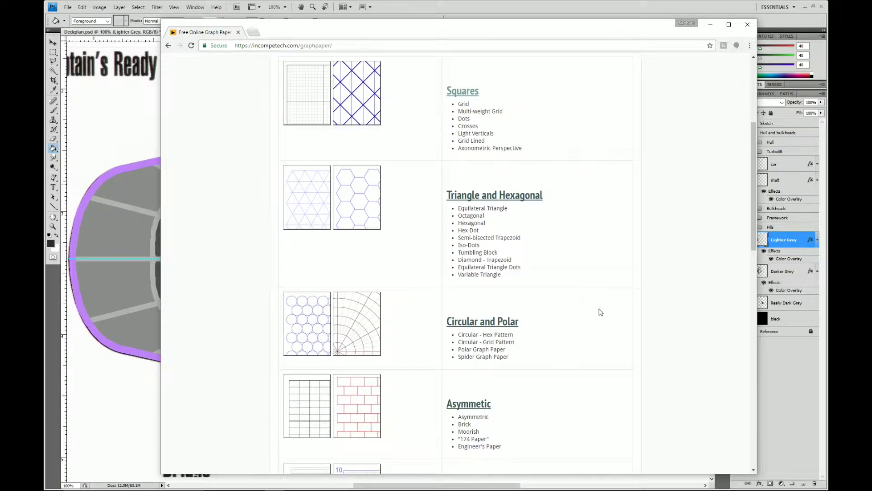
scroll(568, 275, up, 5)
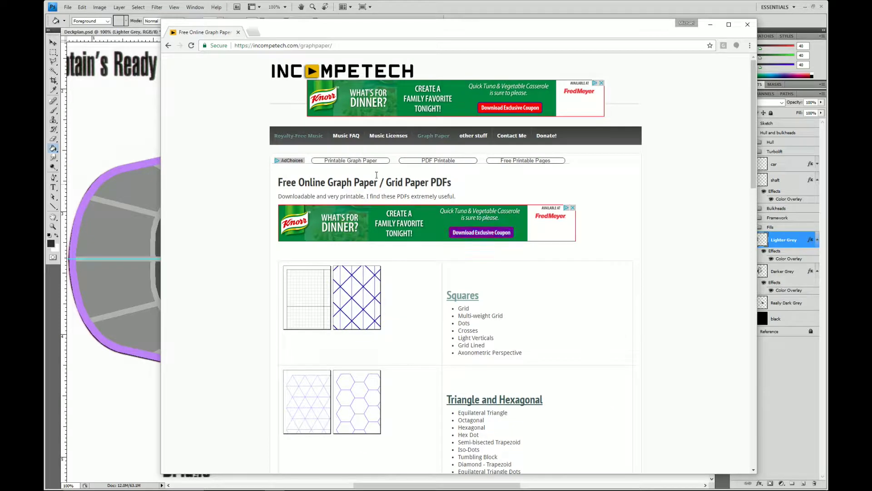
scroll(593, 348, down, 4)
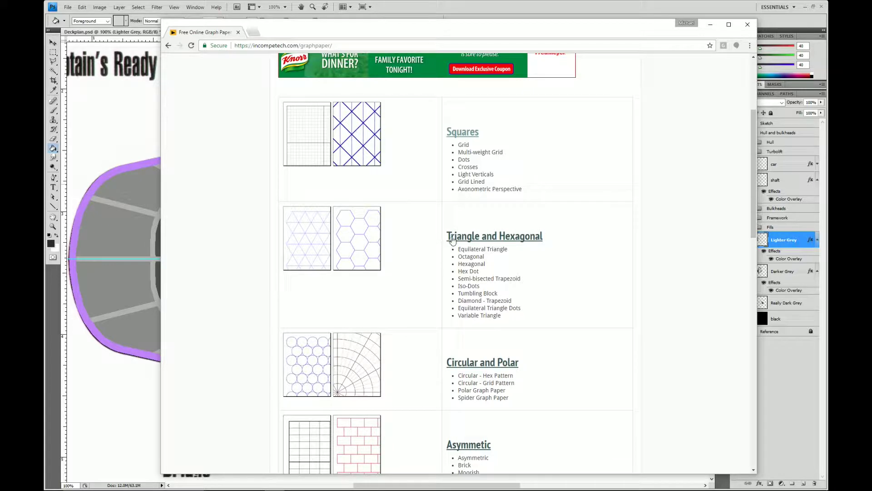
click(482, 240)
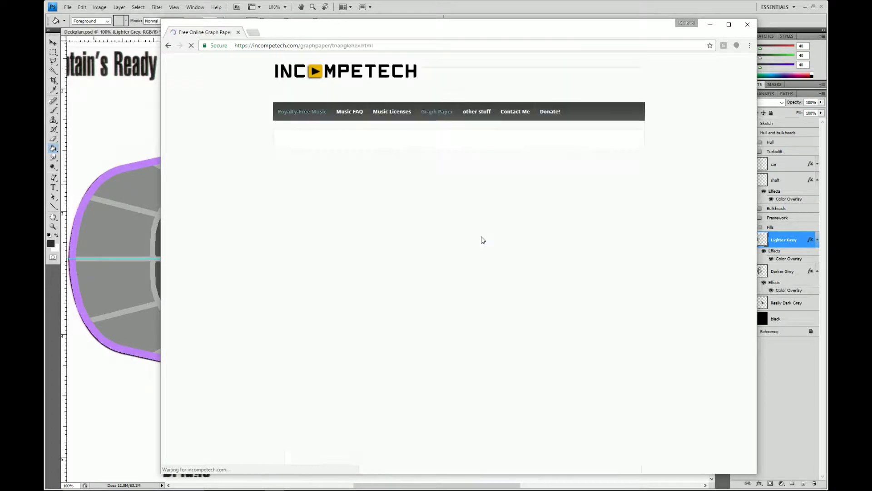
scroll(650, 340, down, 3)
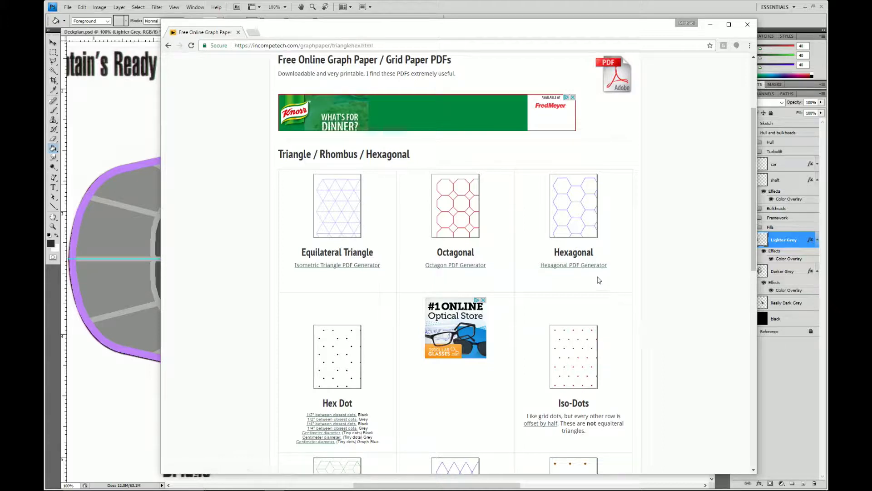
click(583, 270)
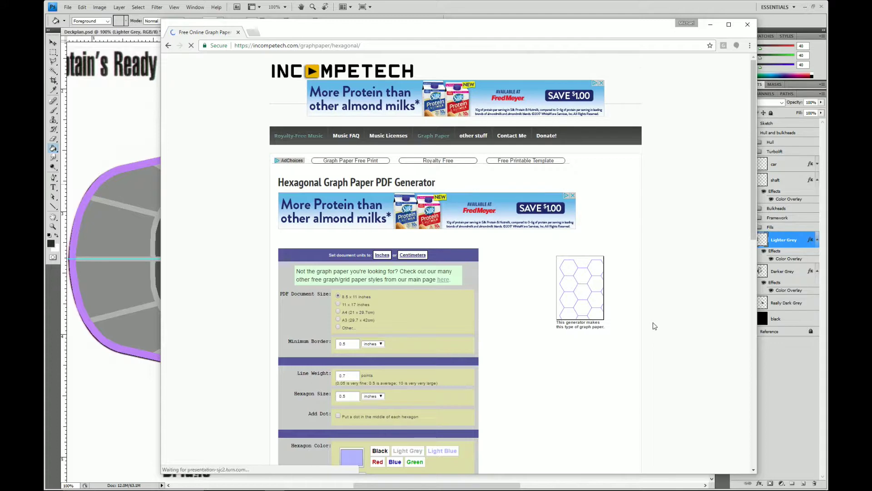
scroll(653, 322, down, 2)
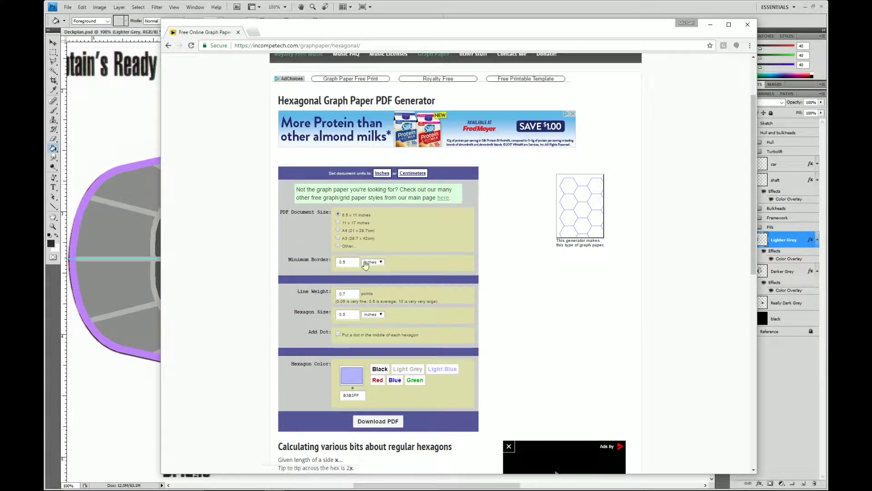
Choose a custom PDF document size and set its width to 22 inches
click(339, 247)
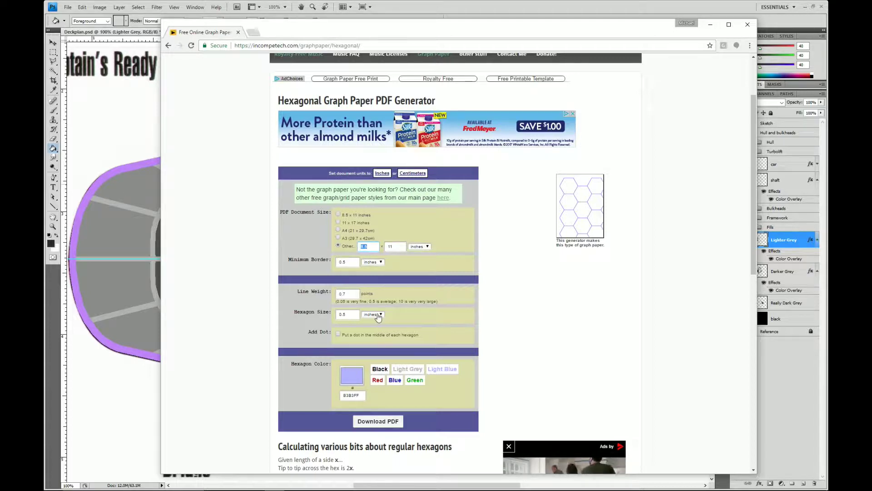
text(22)
key(Tab)
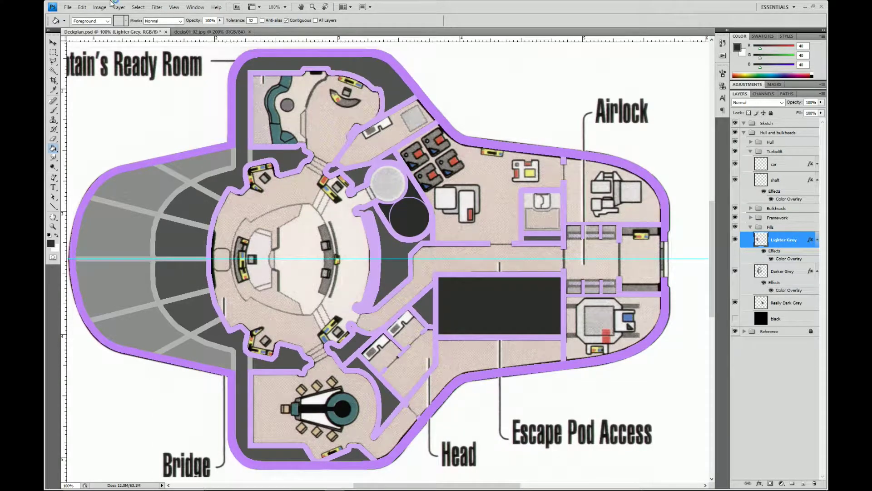
Check the deck plan's image size and resolution in Photoshop, then return to the hexagonal graph paper generator
click(100, 7)
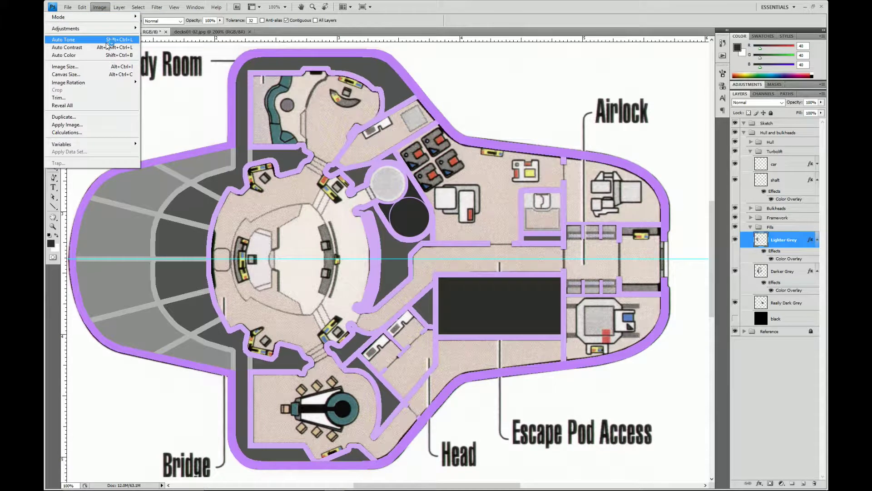
click(72, 66)
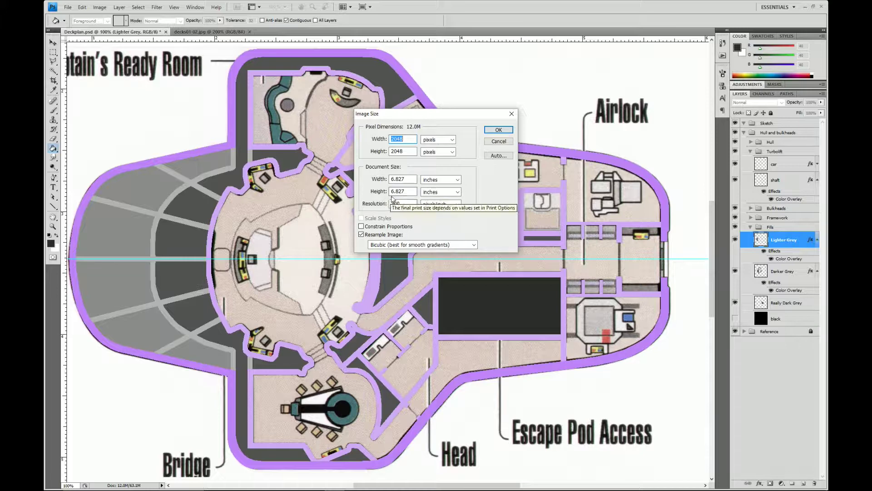
key(alt)
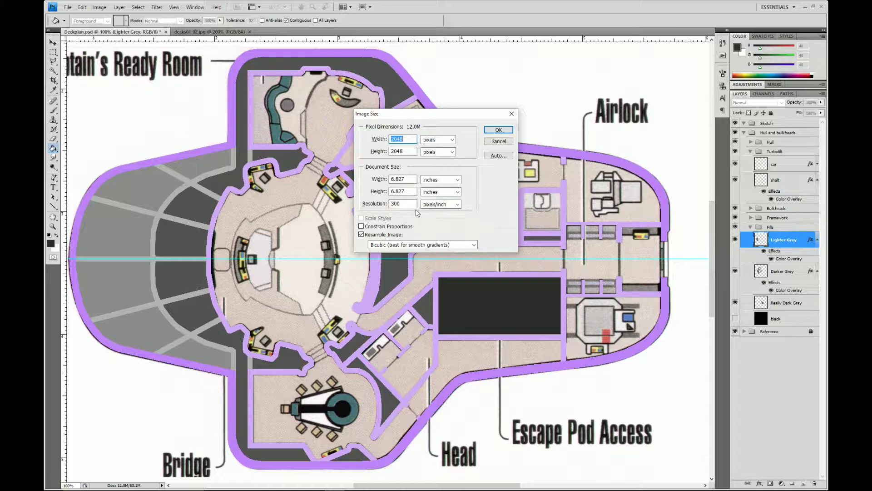
key(alt+Tab)
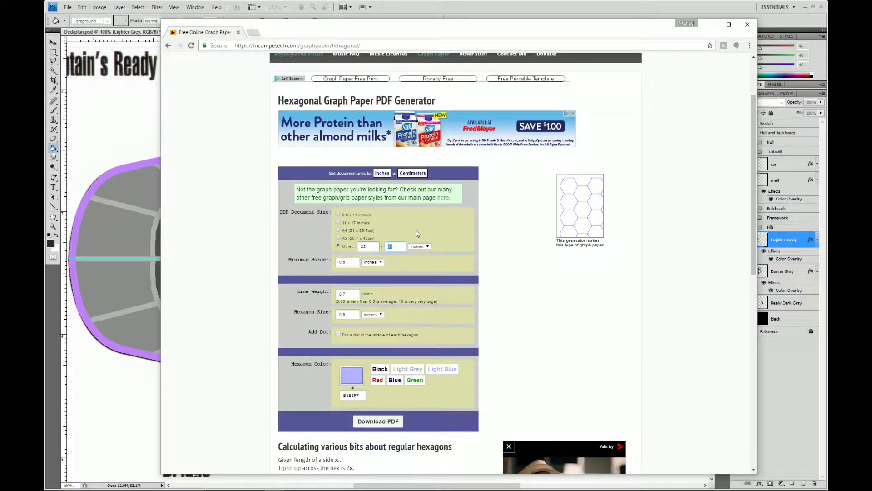
Set the custom PDF document size to 22 × 22 inches with a minimum border of 0
double_click(373, 247)
text(18)
click(337, 245)
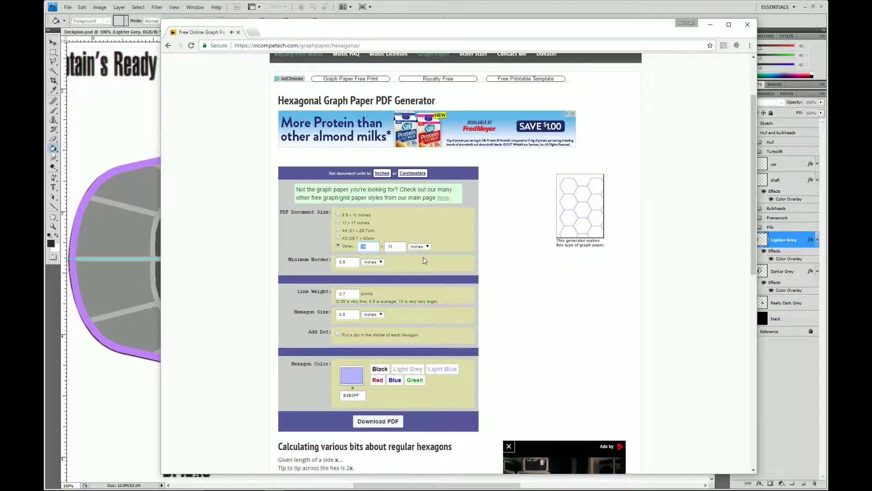
text(22)
key(Tab)
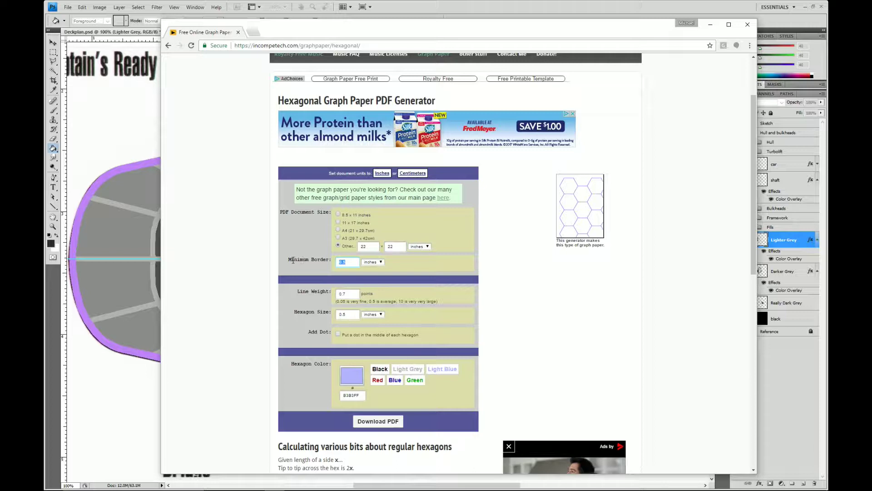
text(0)
click(440, 278)
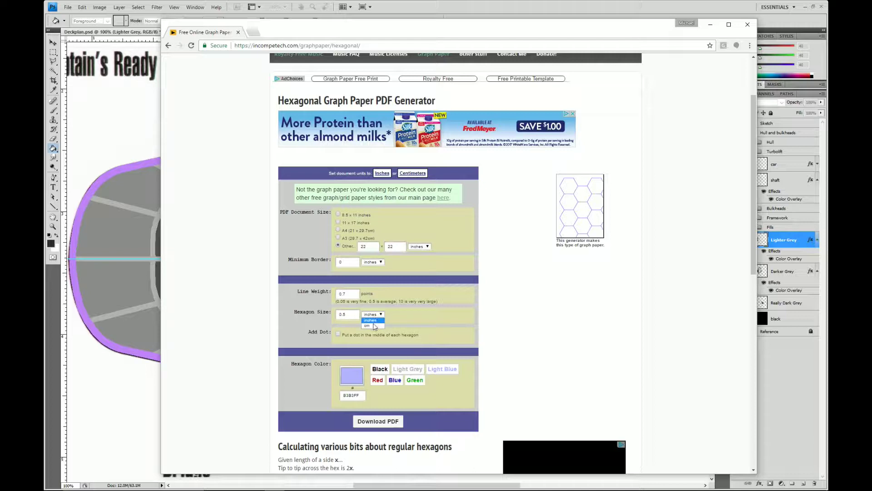
Set the hexagon size to .2 inches and the hexagon color to white
double_click(356, 313)
key(BackSpace)
text(.2)
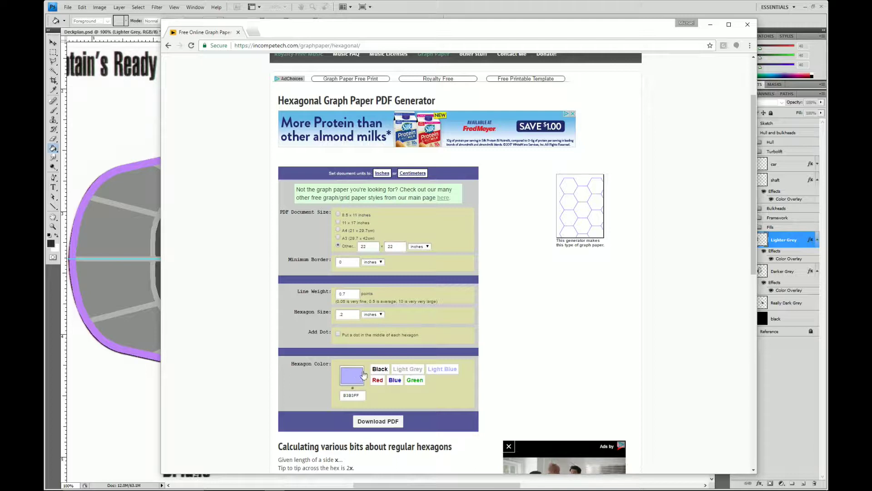
click(380, 369)
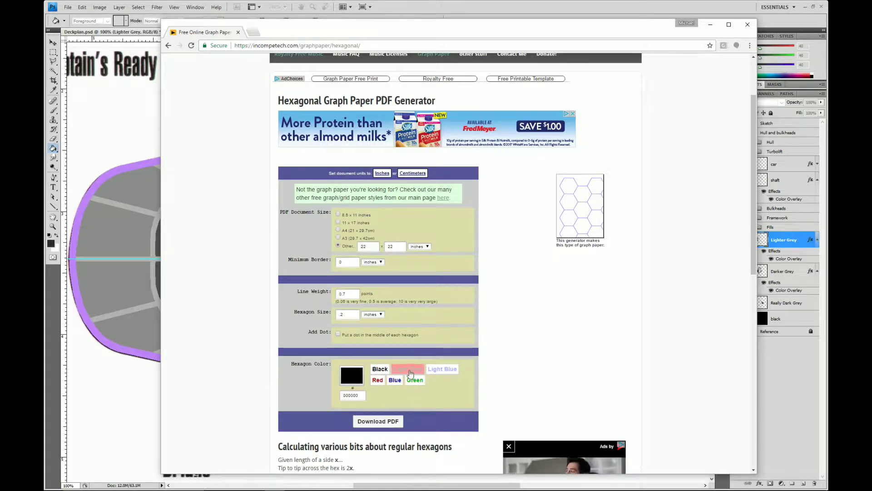
click(410, 373)
double_click(357, 395)
text(1)
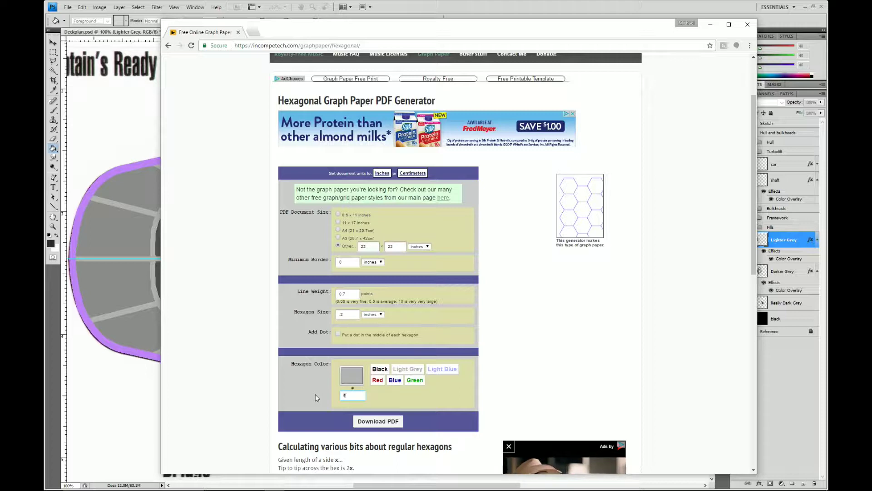
Download the hexagonal graph paper PDF and preview it in the browser before closing the preview
click(366, 422)
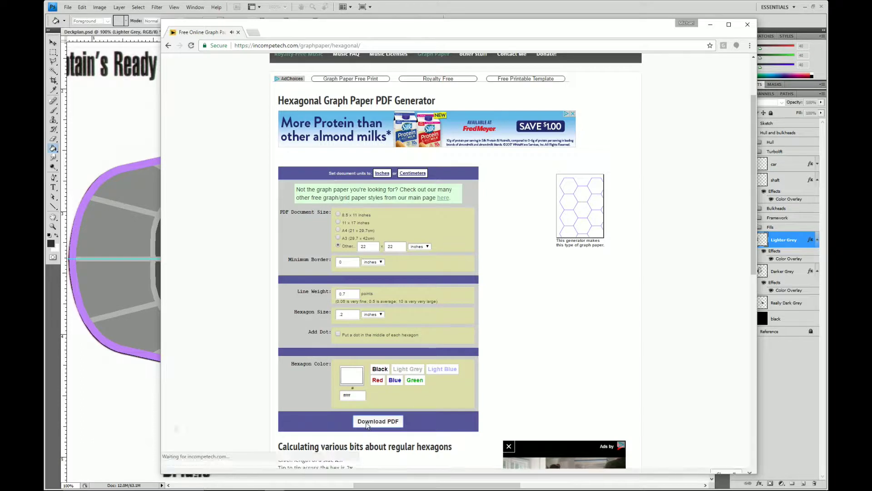
click(202, 463)
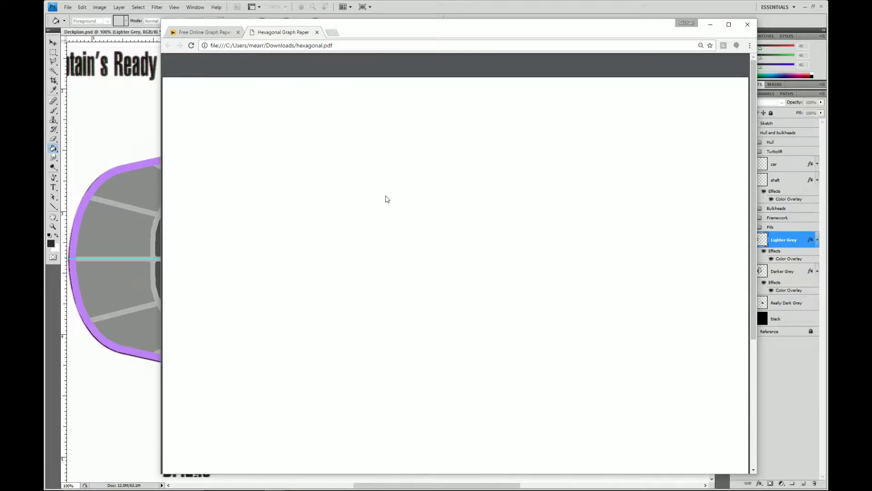
click(317, 33)
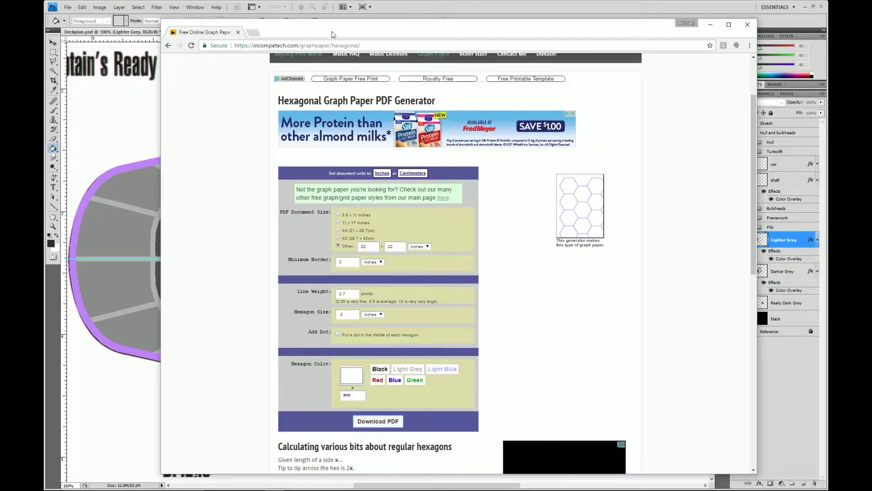
Back in Photoshop, cancel the Image Size dialog and import the hexagonal PDF page at 300 pixels/inch in 8-bit RGB Color
key(alt+Tab)
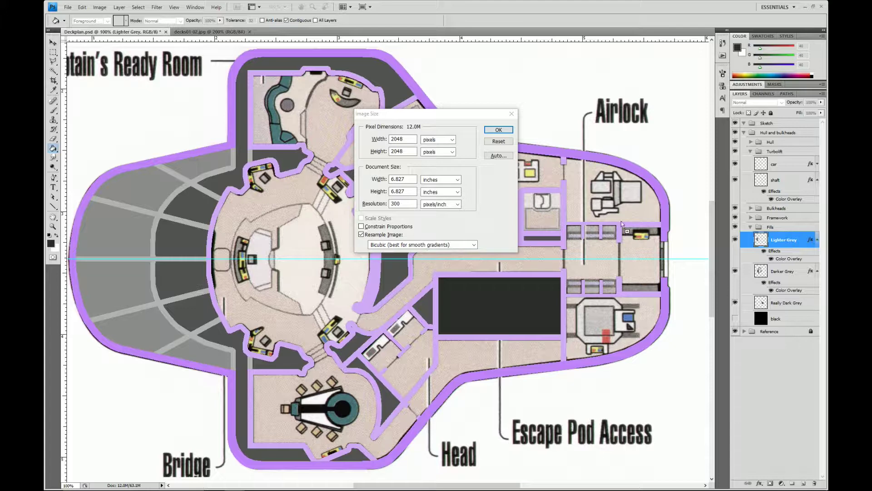
click(498, 135)
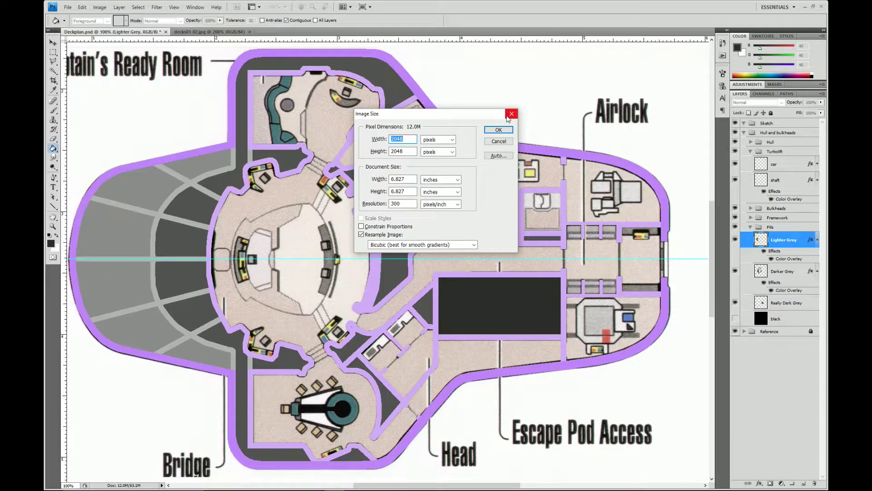
click(505, 142)
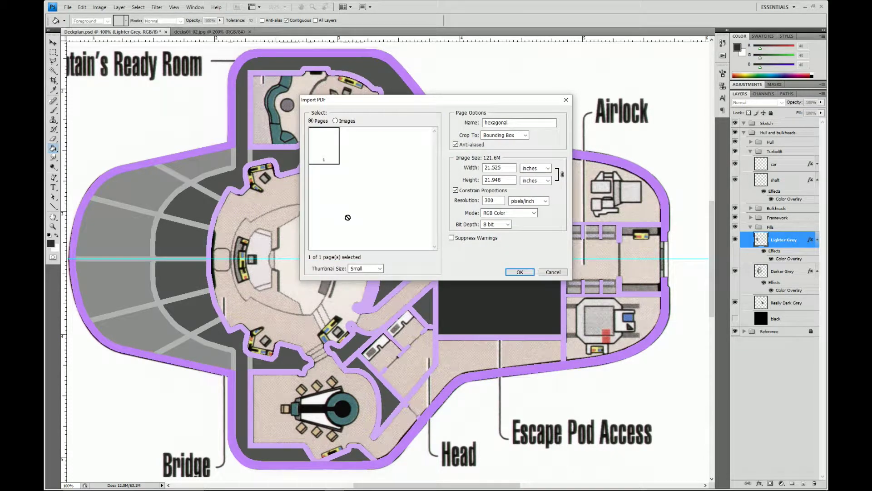
click(518, 273)
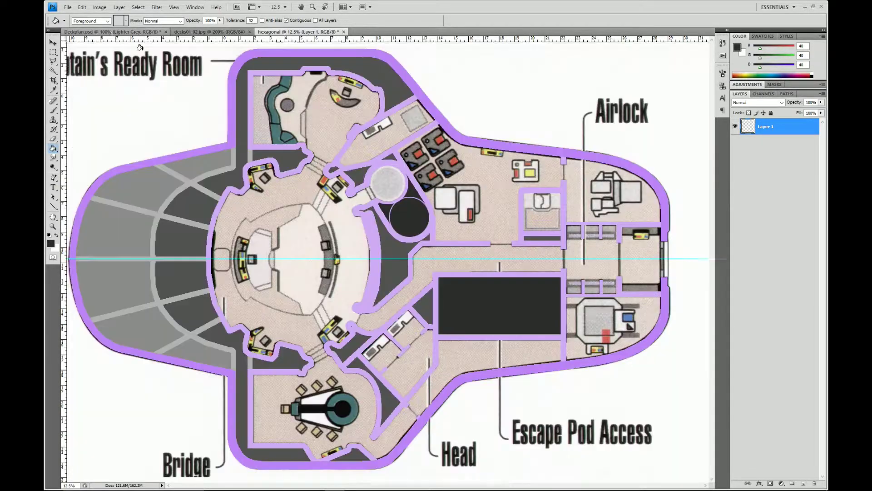
Show the black layer in Deckplan.psd and paste the white hexagonal grid as a new layer directly above it
click(114, 31)
click(735, 318)
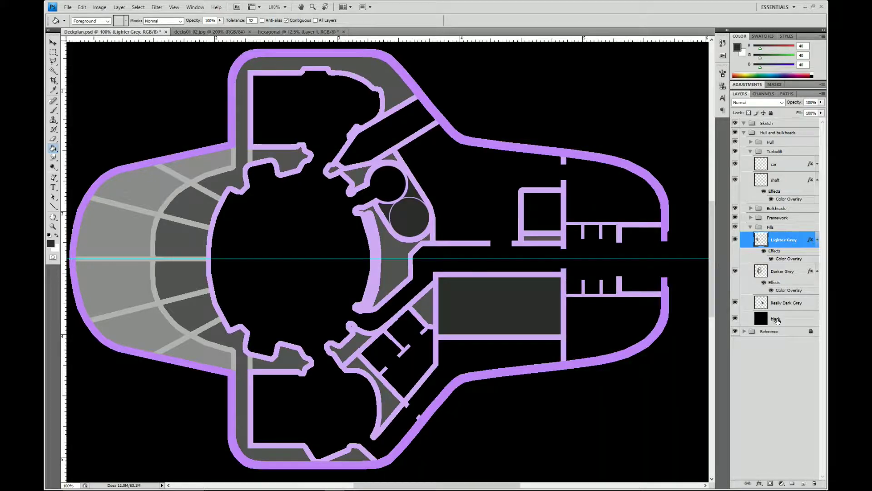
click(777, 321)
key(ctrl+v)
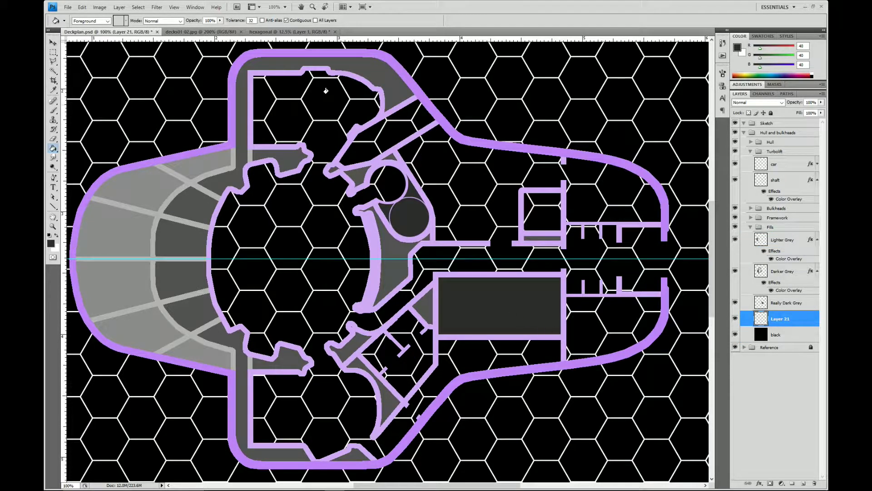
Compare the pasted hex grid at 50% zoom with the grid and scale bar in the decks01-02.jpg schematic at 100%
click(285, 7)
click(275, 23)
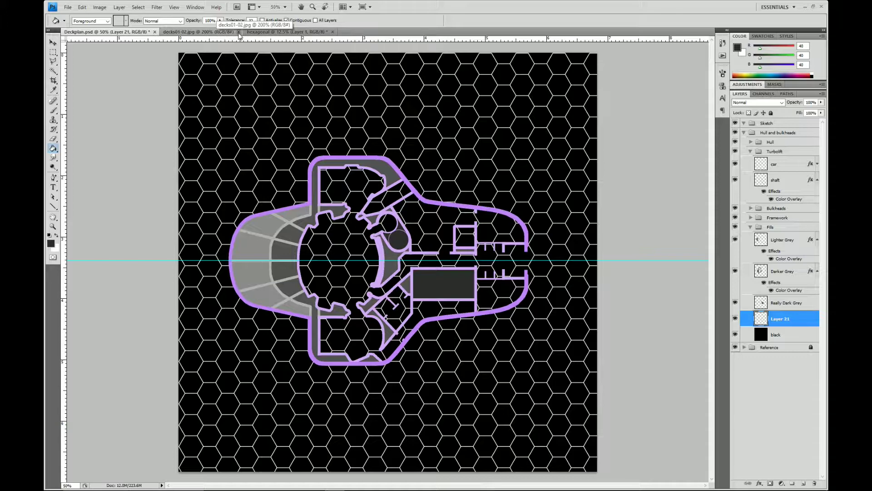
click(213, 36)
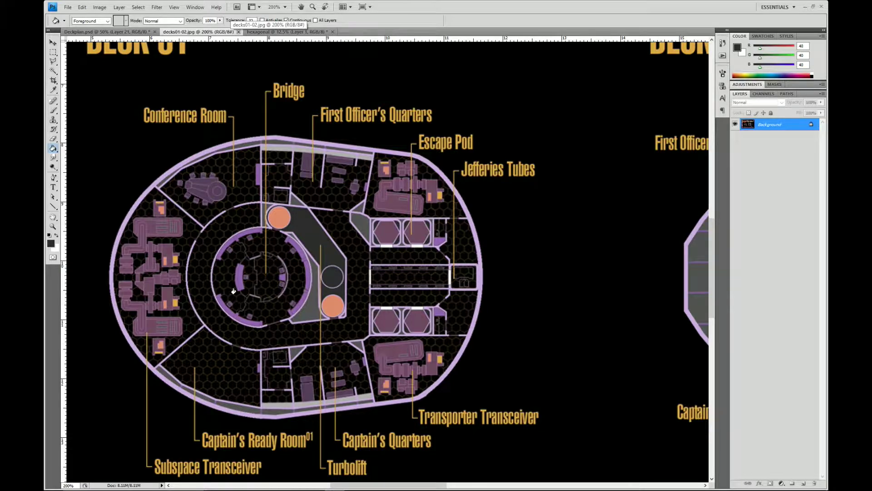
scroll(374, 367, down, 3)
scroll(436, 386, down, 2)
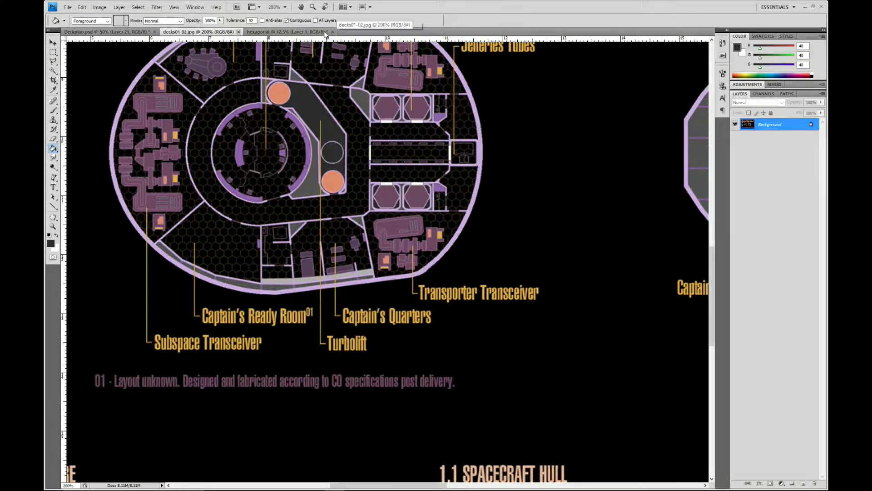
click(285, 8)
click(285, 35)
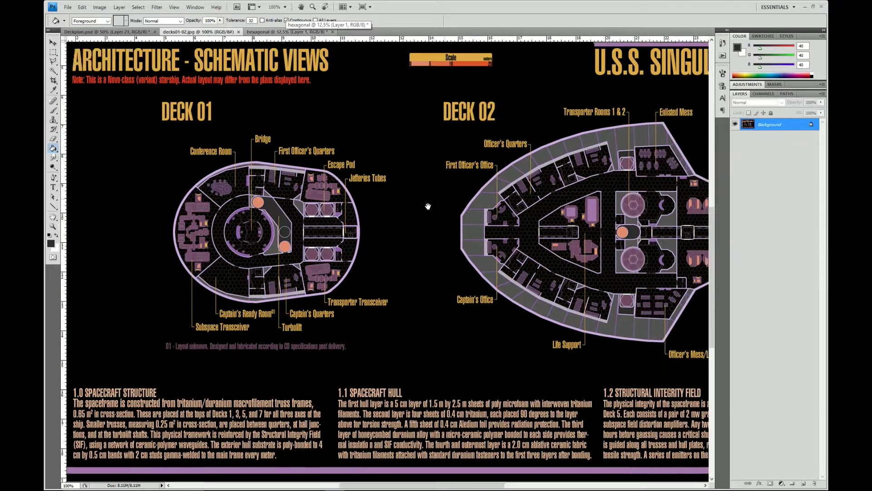
drag(428, 207, 428, 297)
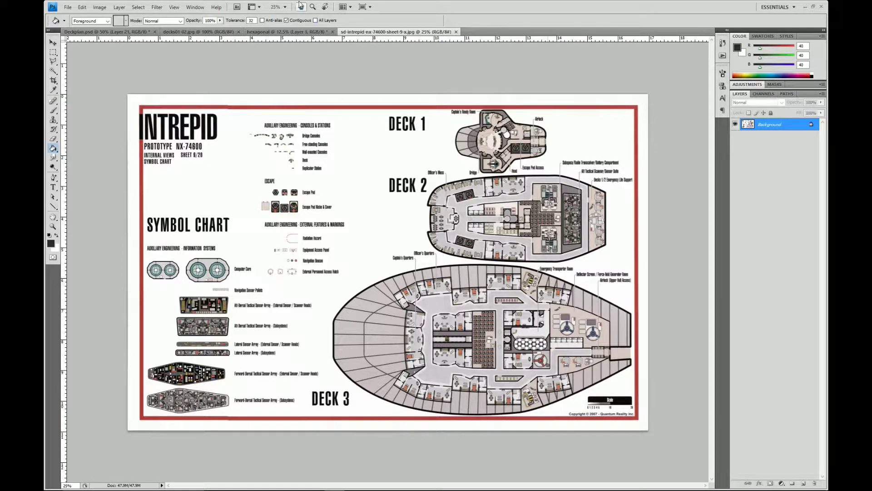
Examine the scale bar in the lower-right corner of the Intrepid sheet at 200% zoom
click(282, 7)
click(279, 45)
drag(619, 296, 351, 148)
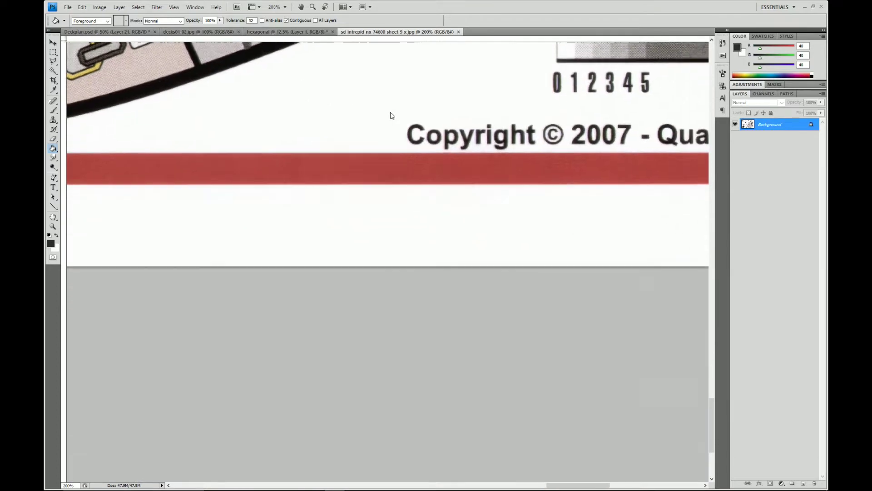
drag(391, 115, 149, 324)
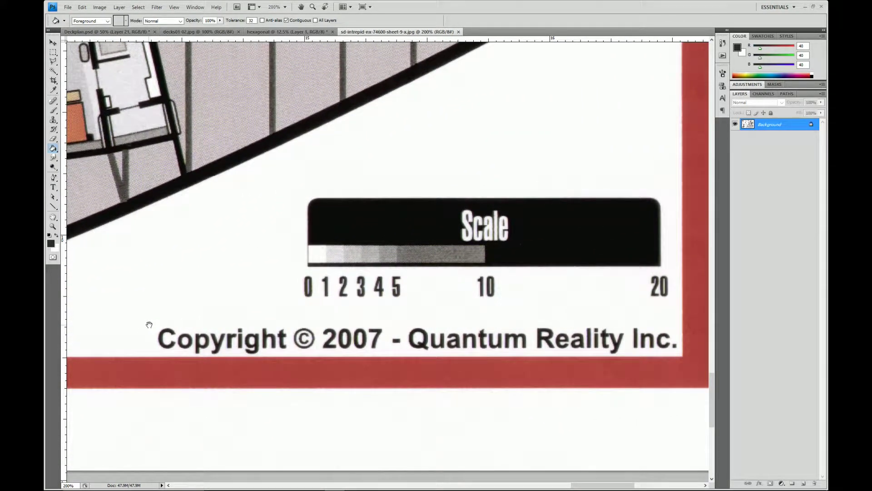
scroll(210, 224, down, 3)
scroll(220, 189, up, 2)
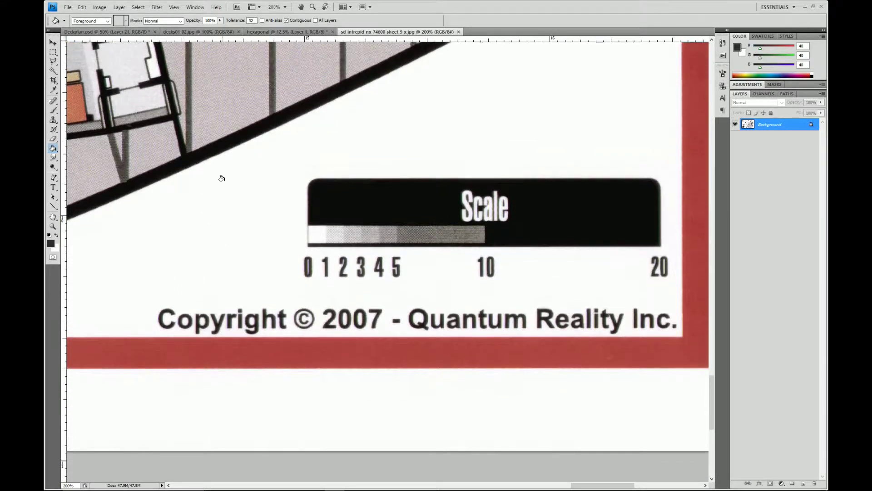
Look over the Deck 1, 2 and 3 plans and the scale bar of the Intrepid sheet at 50% zoom
click(285, 7)
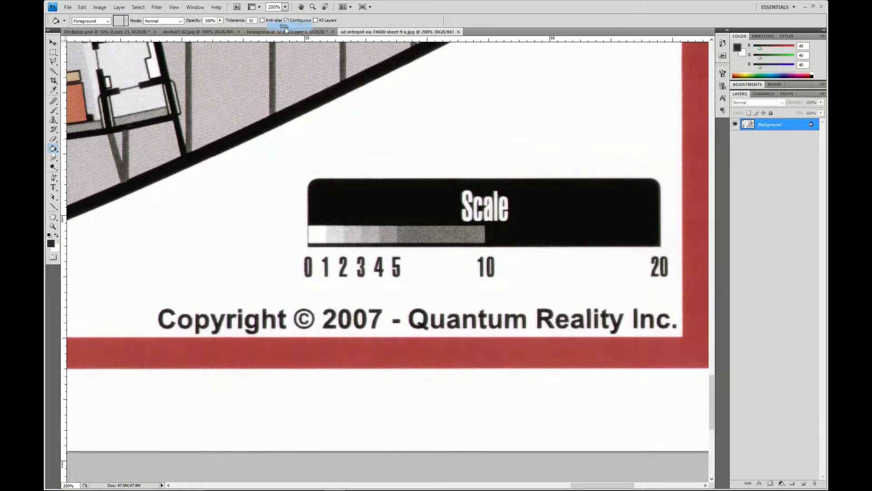
click(284, 26)
drag(293, 43, 344, 251)
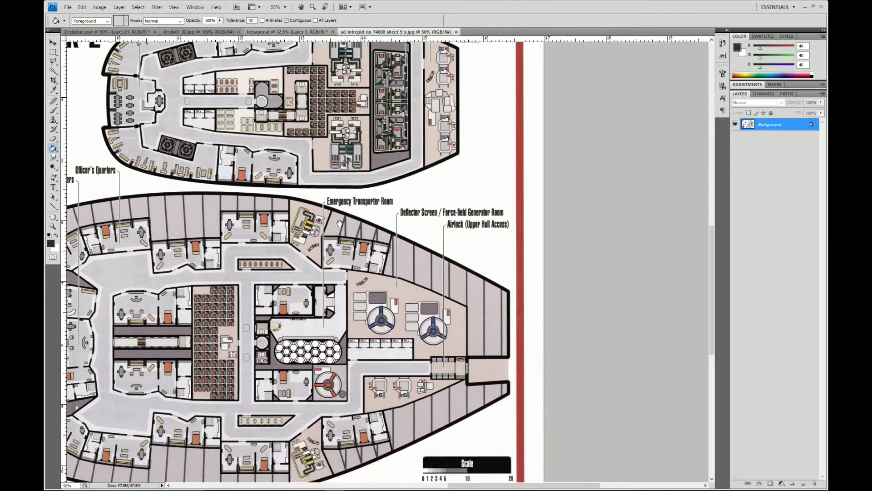
scroll(344, 251, down, 6)
scroll(373, 268, up, 3)
scroll(373, 268, up, 10)
scroll(373, 268, left, 4)
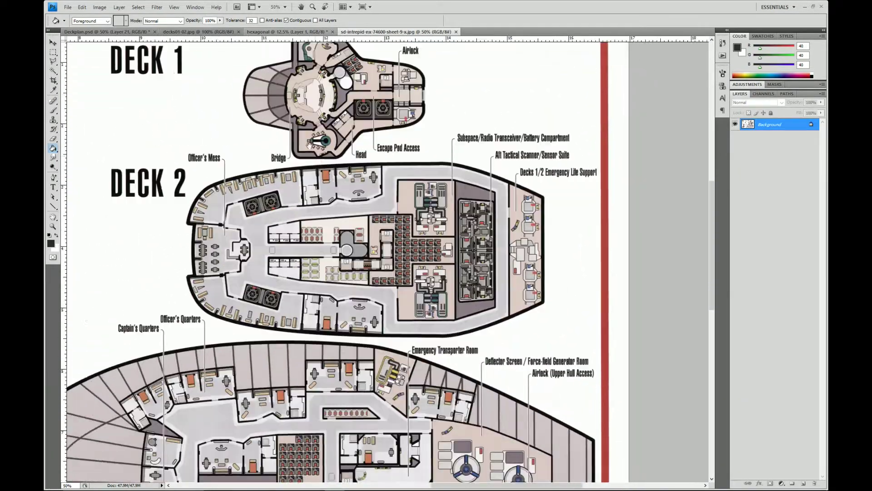
scroll(317, 159, down, 15)
scroll(336, 209, right, 7)
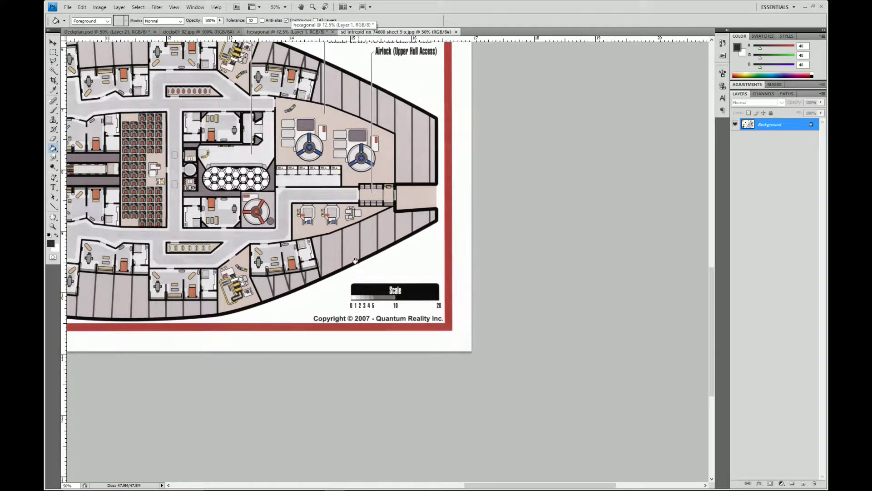
Copy the Intrepid sheet's scale bar and paste it as a new layer in the Sketch group of Deckplan.psd
key(m)
drag(344, 277, 444, 310)
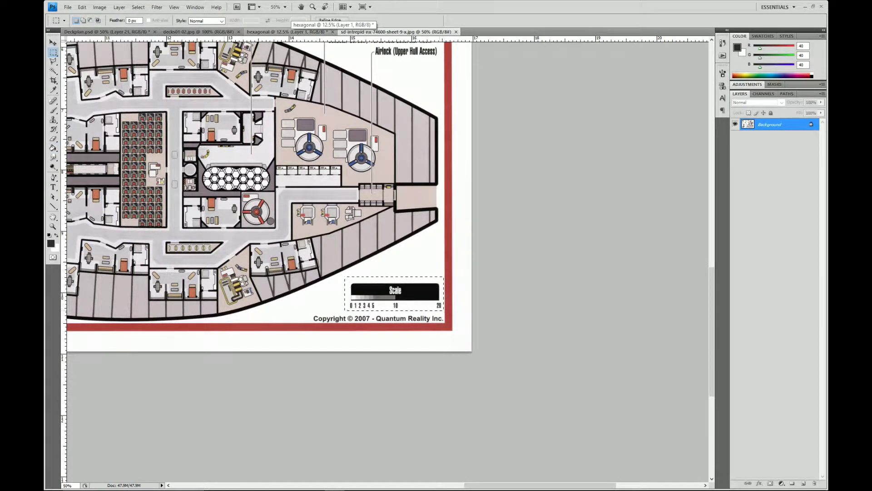
click(107, 31)
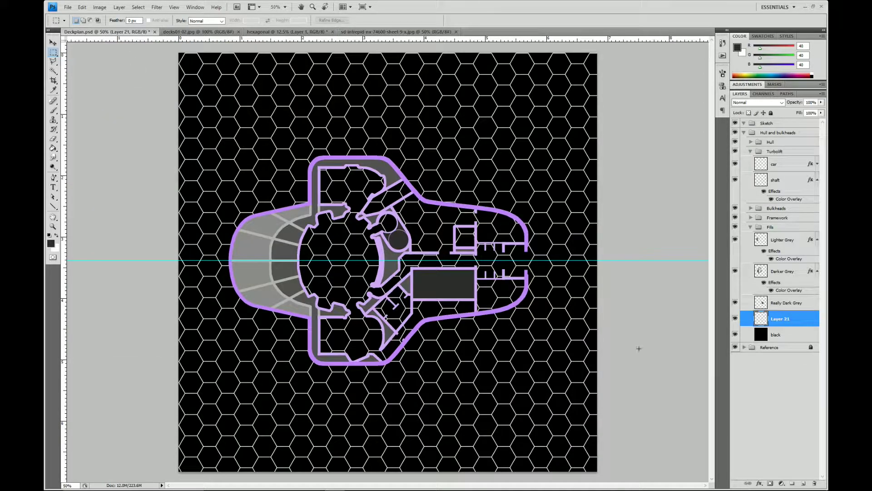
click(781, 124)
key(ctrl+v)
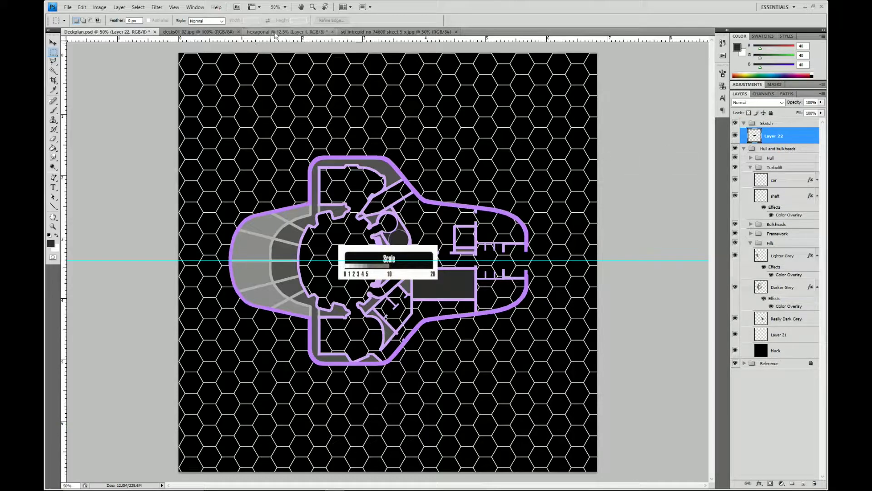
Copy the Deck 1 plan from the Intrepid sheet and paste it as a new layer in Deckplan.psd
click(357, 32)
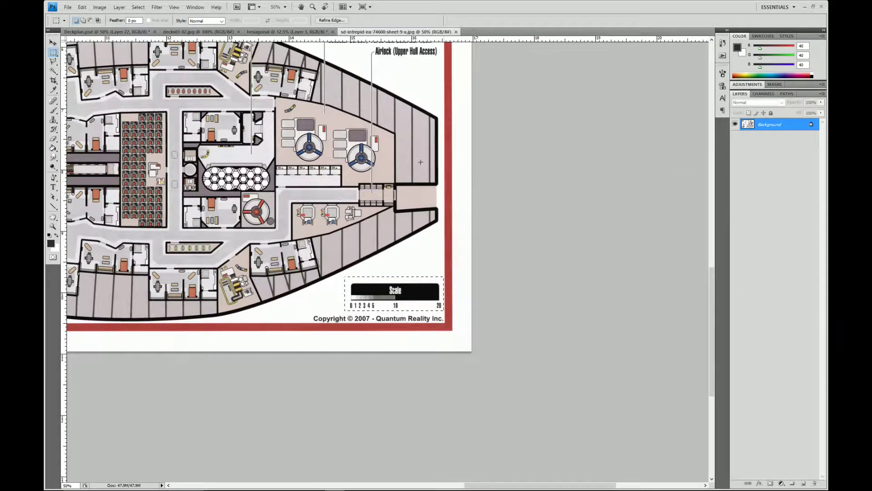
drag(400, 91, 376, 262)
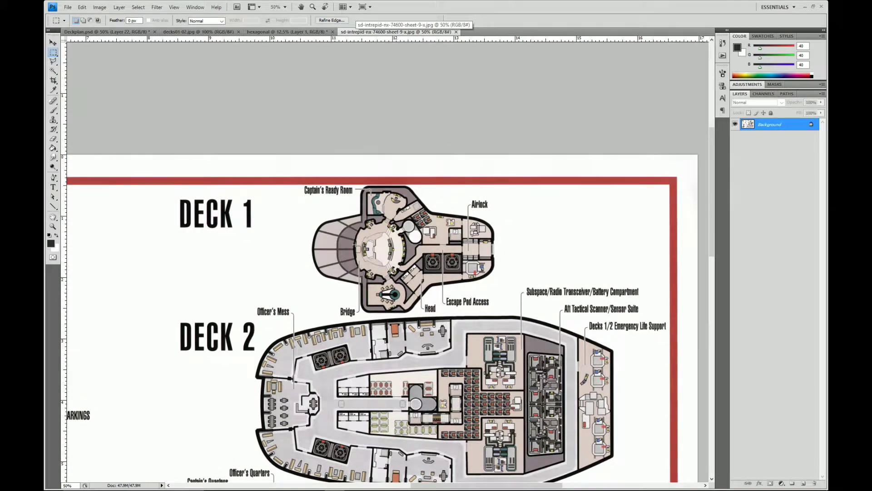
drag(298, 186, 507, 287)
drag(509, 312, 509, 315)
click(105, 31)
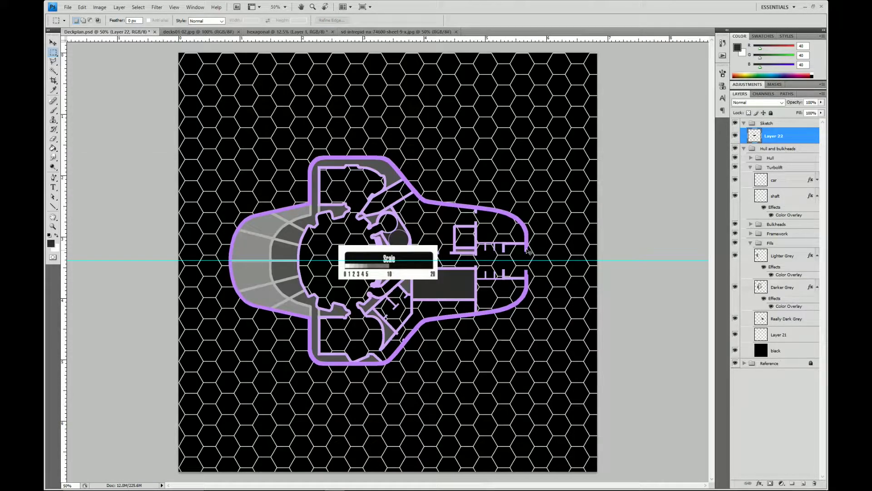
key(ctrl+v)
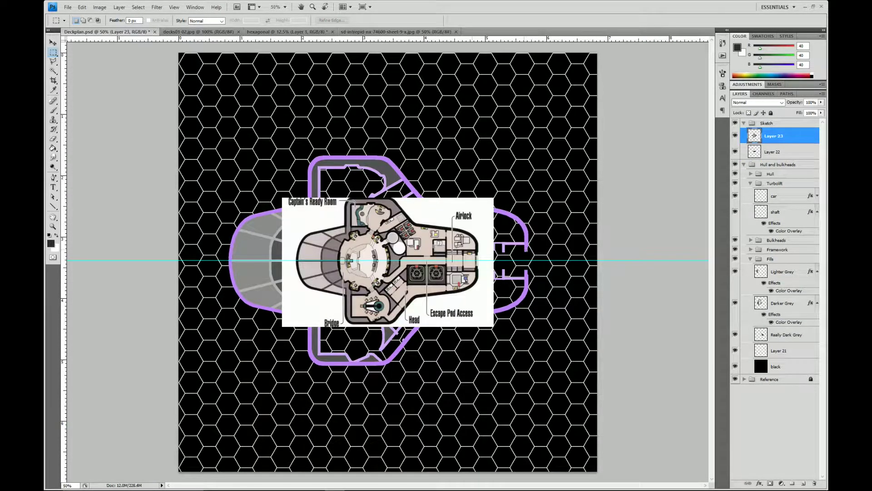
Place the pasted Deck 1 layer between the hex grid and black layers and move its image toward the hull's lower left
key(v)
drag(385, 280, 377, 188)
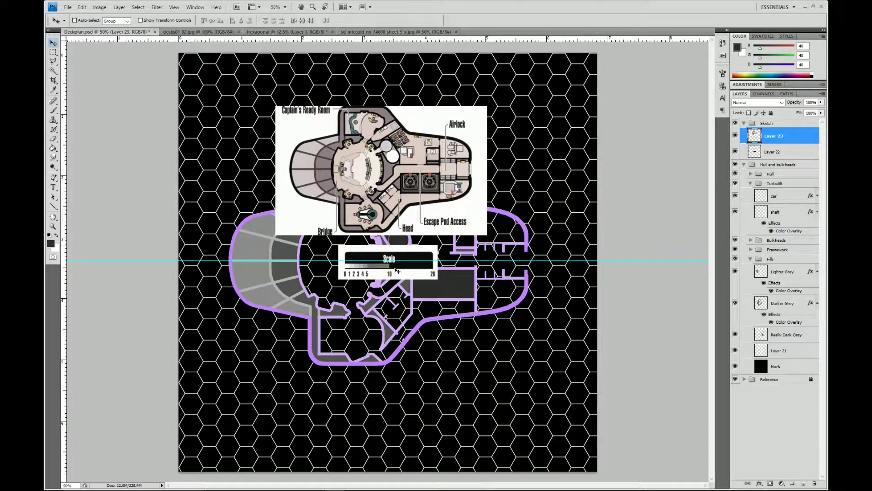
drag(396, 272, 370, 255)
drag(778, 138, 777, 359)
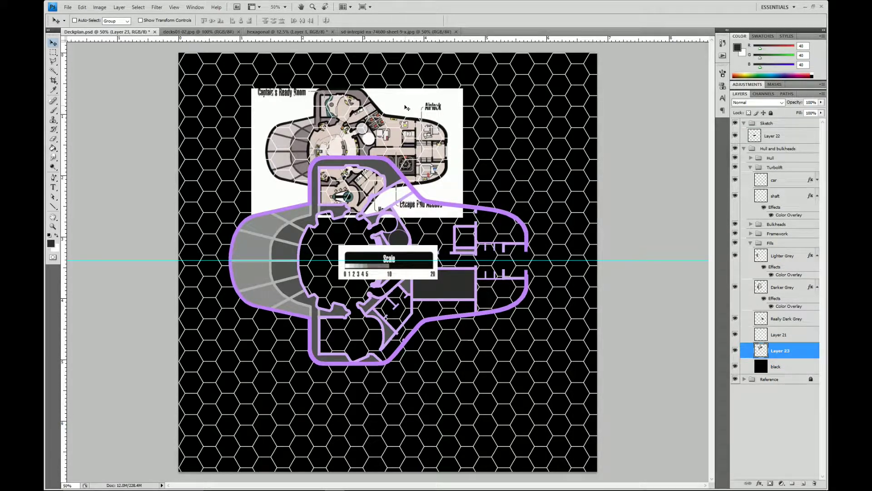
drag(408, 99, 381, 256)
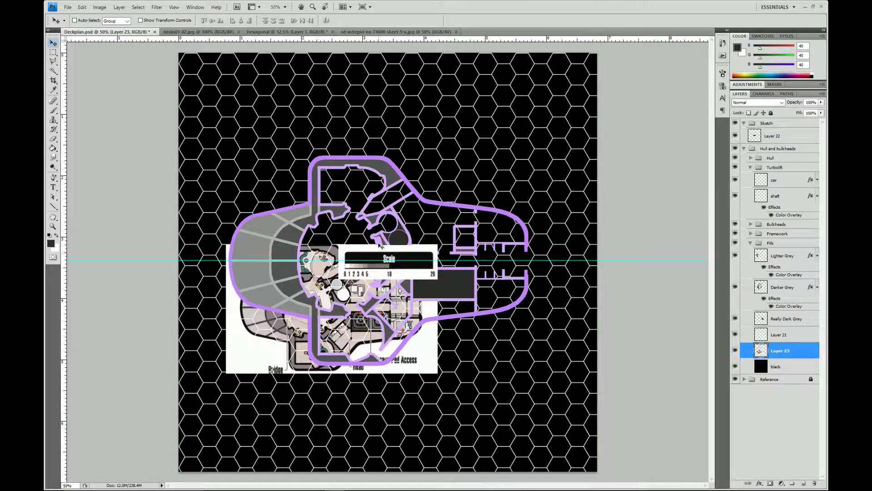
Scale the pasted Deck 1 plan proportionally to about 160.4% and nudge it left to line up with the traced hull outline
key(ctrl+t)
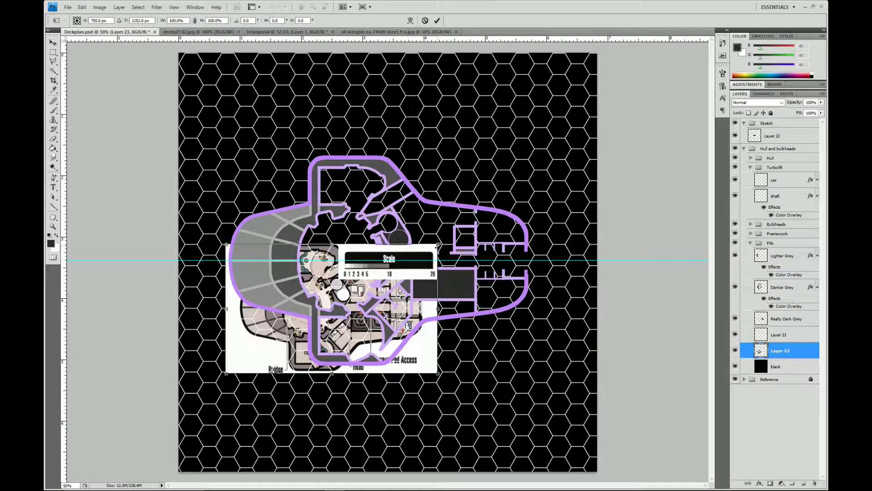
drag(438, 244, 555, 159)
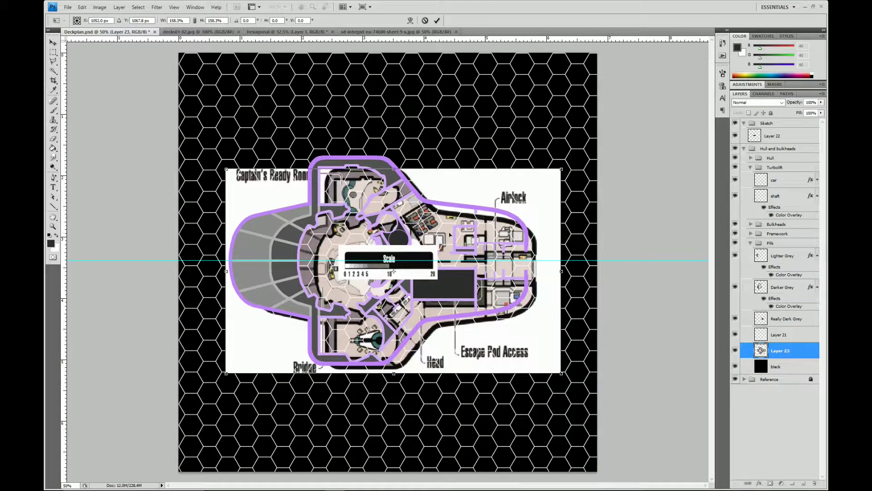
drag(449, 235, 441, 229)
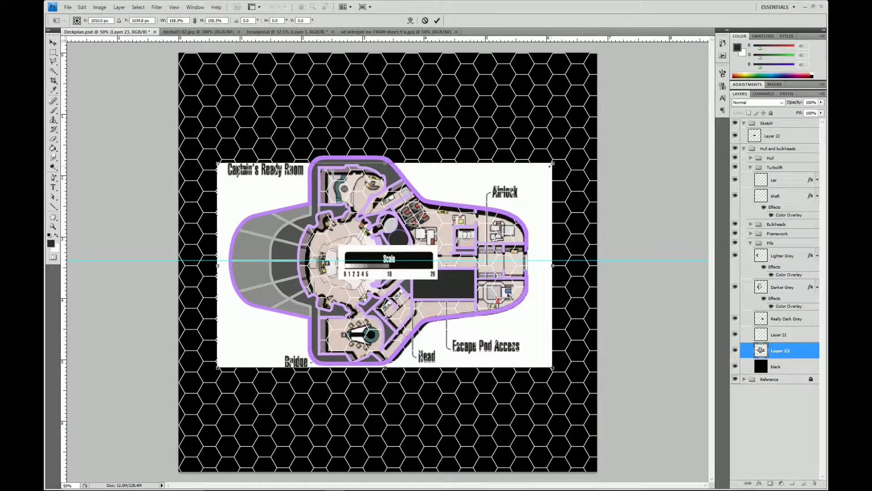
drag(553, 163, 557, 160)
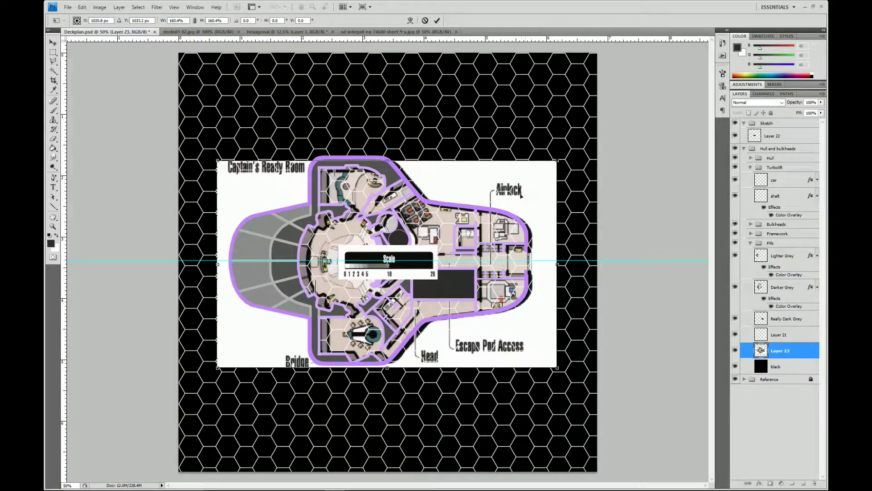
key(shift+Left)
key(shift+Left)
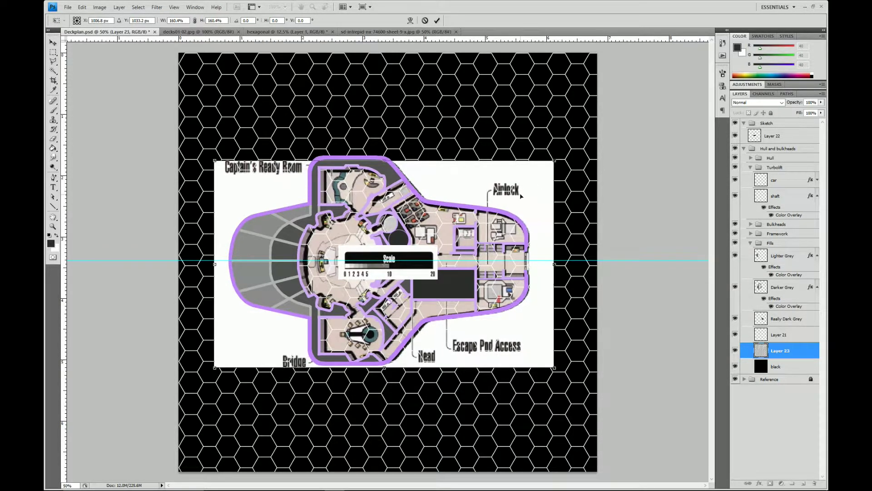
key(Left)
key(Left)
key(Left)
key(Left)
key(Left)
key(Left)
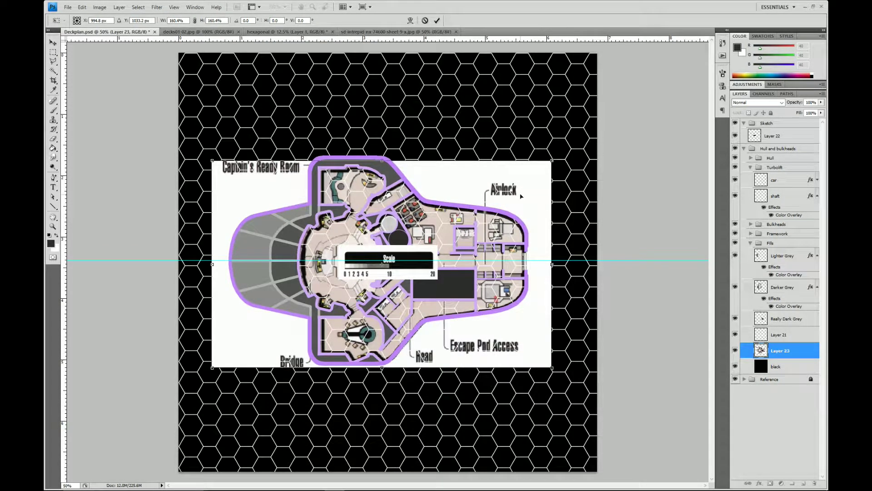
Refine the Deck 1 plan's fit to the traced outline by enlarging it to about 163.8%, repositioning it and applying the transformation
drag(552, 162, 555, 158)
key(Left)
key(Left)
key(Left)
key(Left)
key(Left)
key(Left)
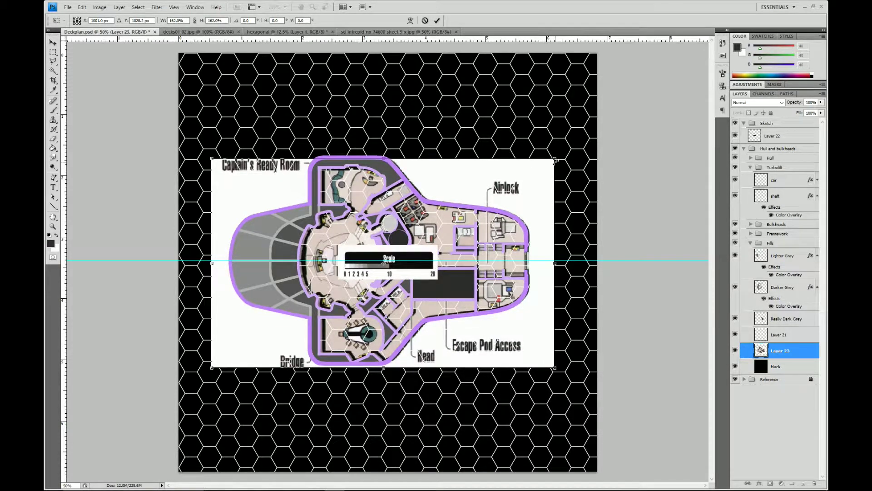
key(Down)
key(Down)
key(Left)
key(Left)
key(Left)
key(Left)
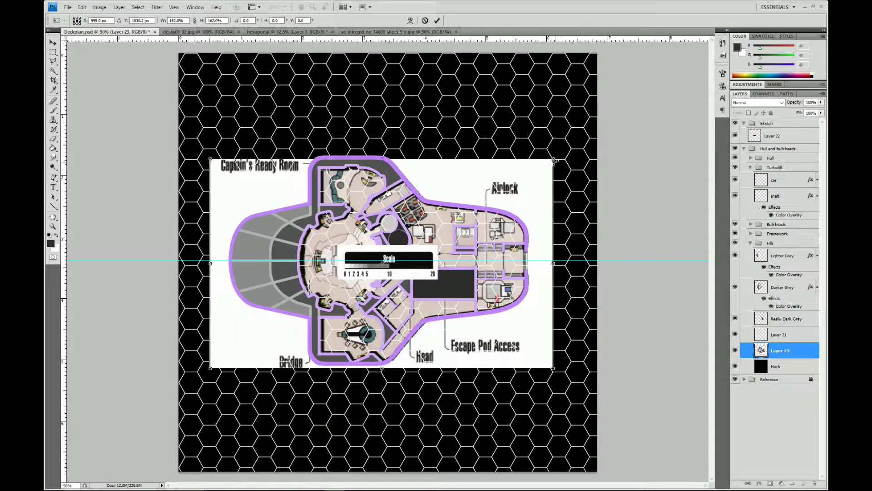
key(Up)
key(Up)
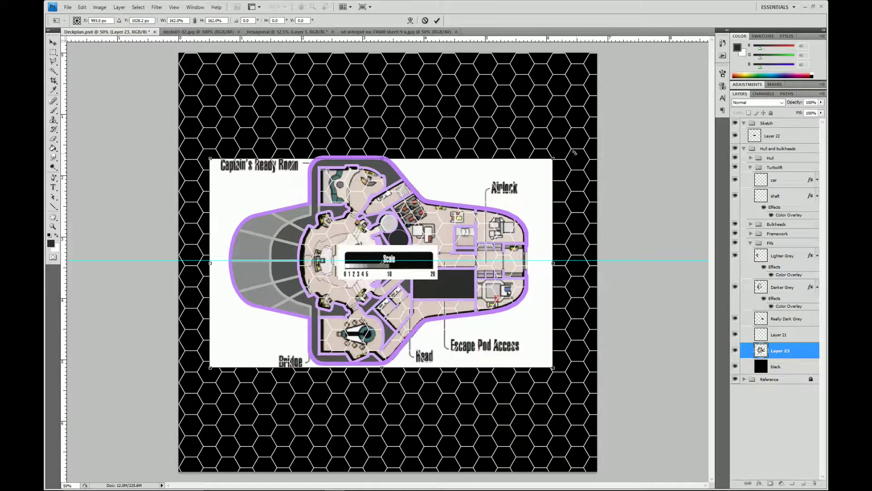
drag(553, 159, 557, 156)
drag(383, 261, 380, 263)
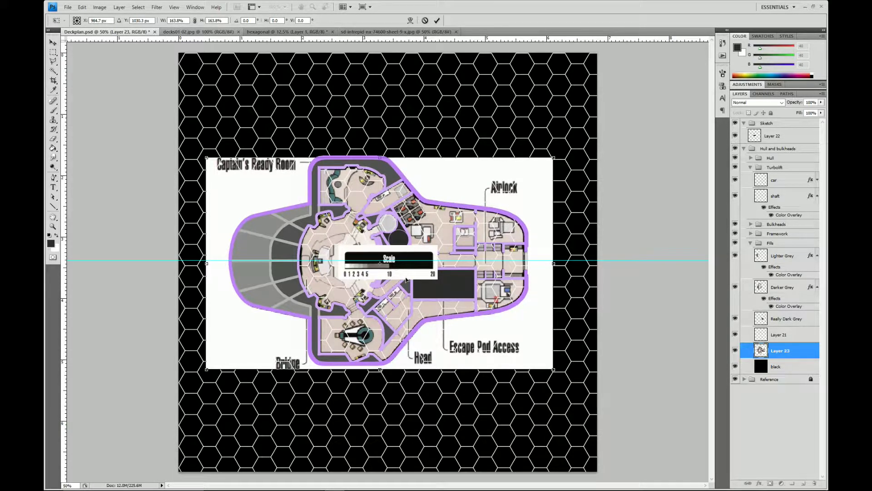
key(Return)
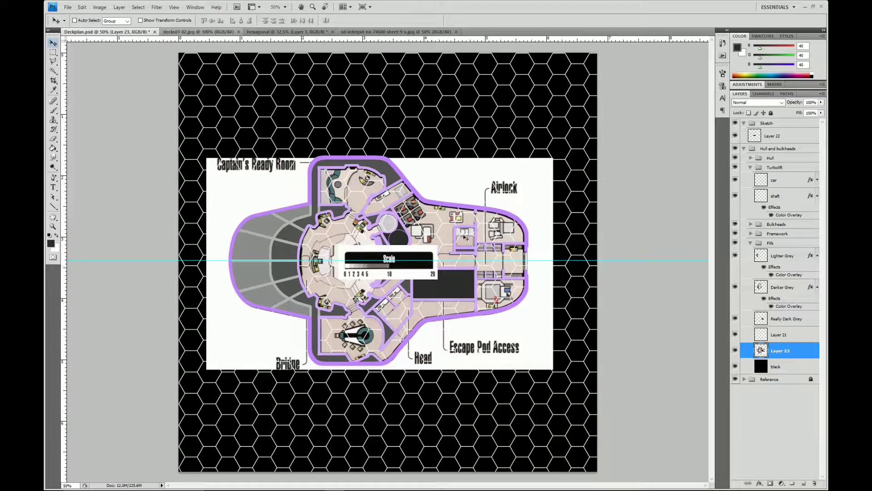
Delete the pasted Deck 1 layer and scale the scale bar layer proportionally to 164%
key(Delete)
click(780, 136)
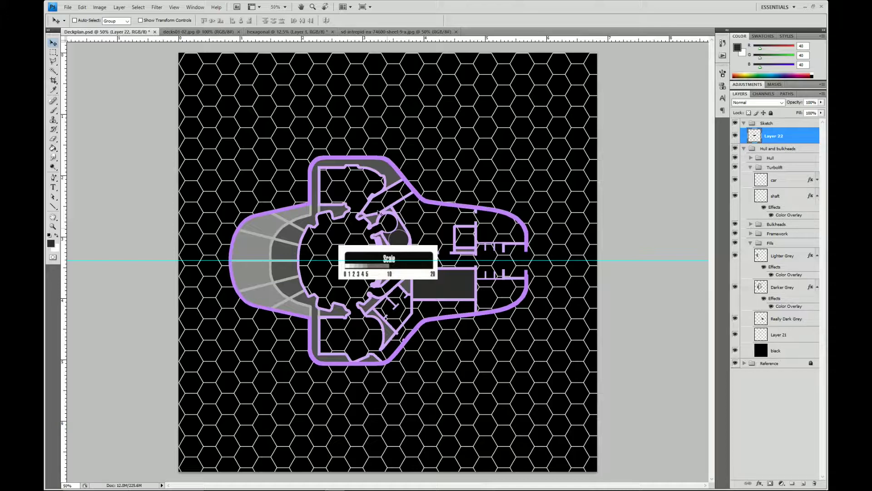
key(ctrl+t)
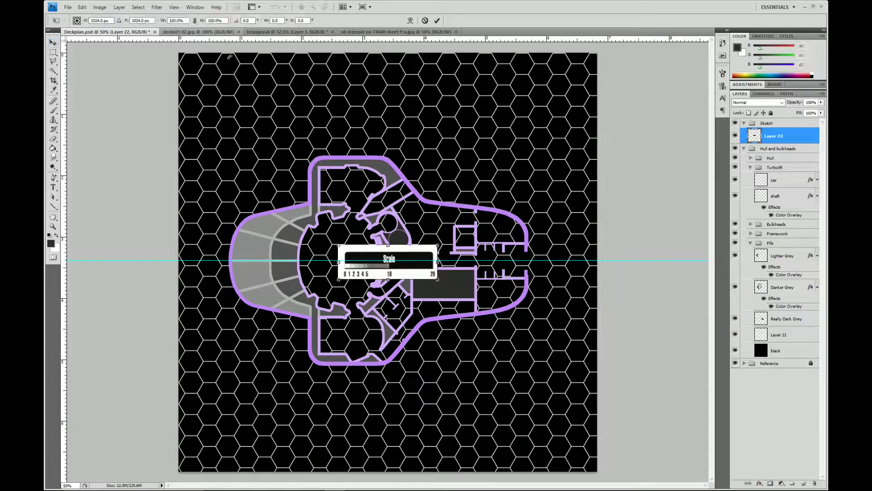
click(194, 21)
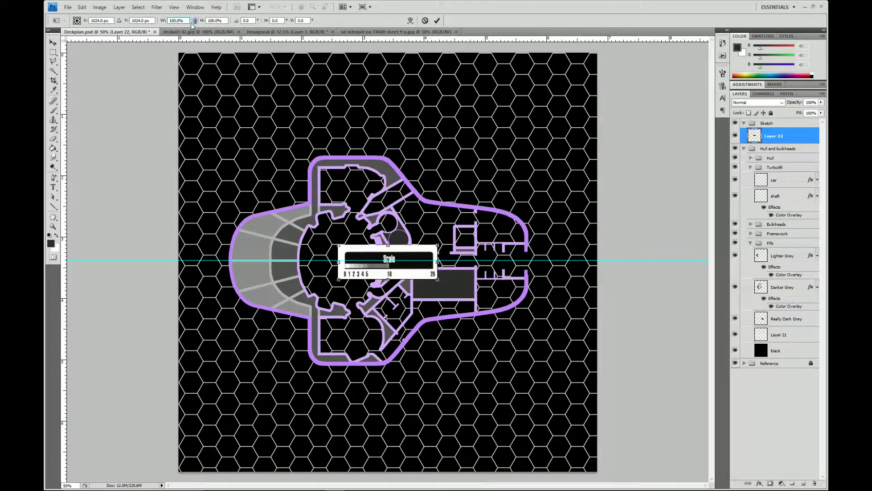
double_click(184, 20)
text(164)
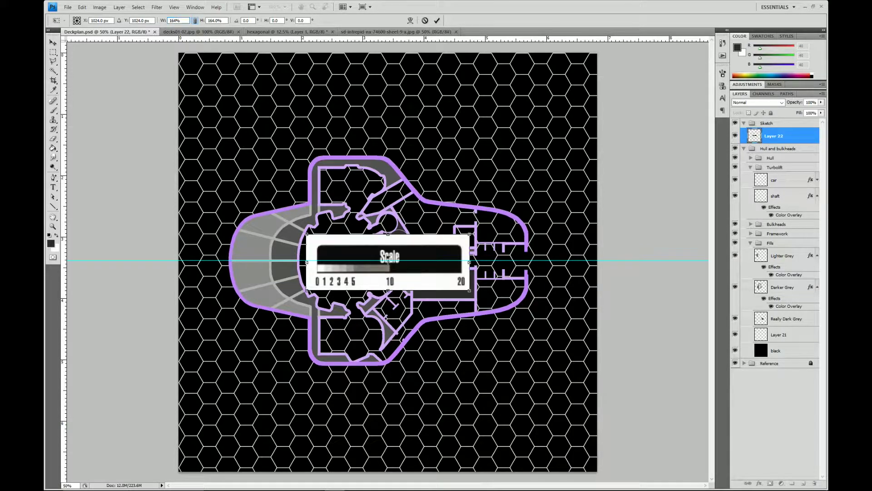
Move the enlarged scale bar to the canvas's upper-right corner, apply the transformation and rename its layer Scale
drag(393, 285, 495, 99)
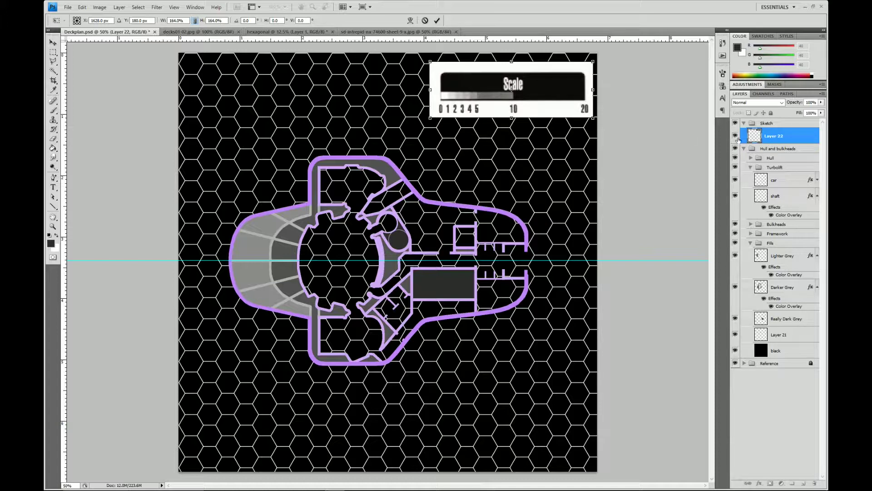
key(Return)
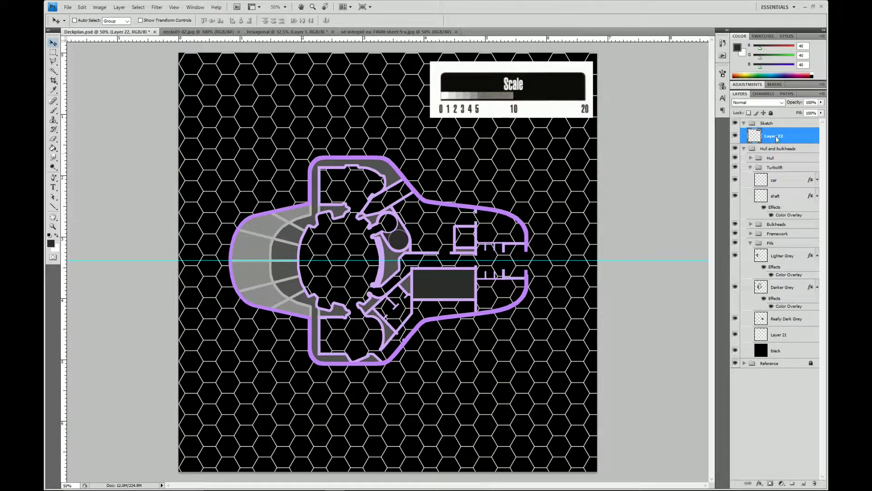
double_click(777, 136)
text(Scale)
key(Return)
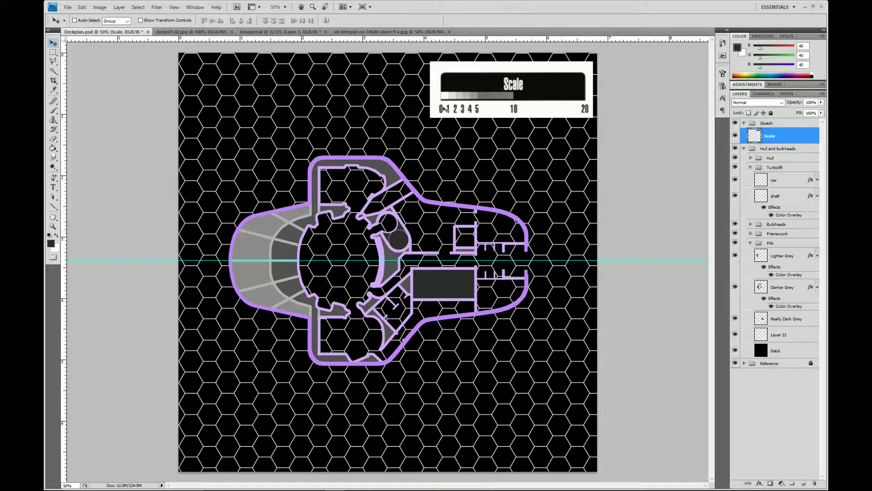
Move the Scale layer beneath the hexagon grid layer, directly above the black layer
drag(781, 137, 781, 341)
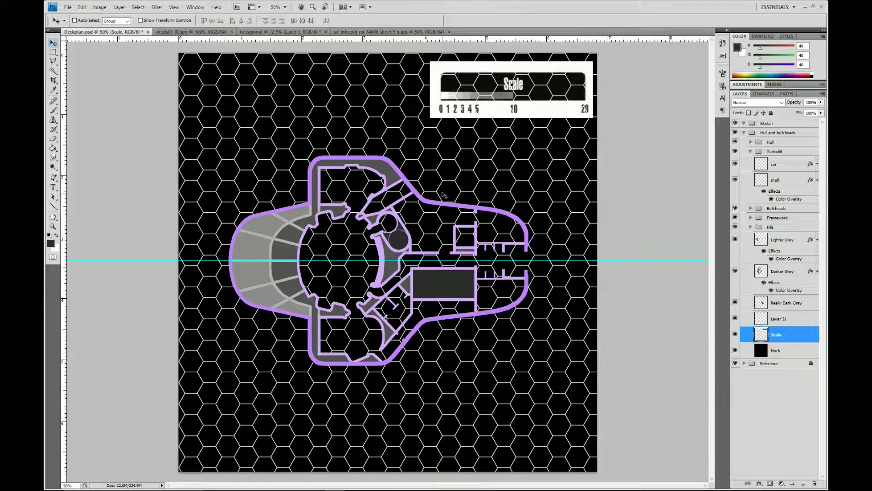
key(ctrl+t)
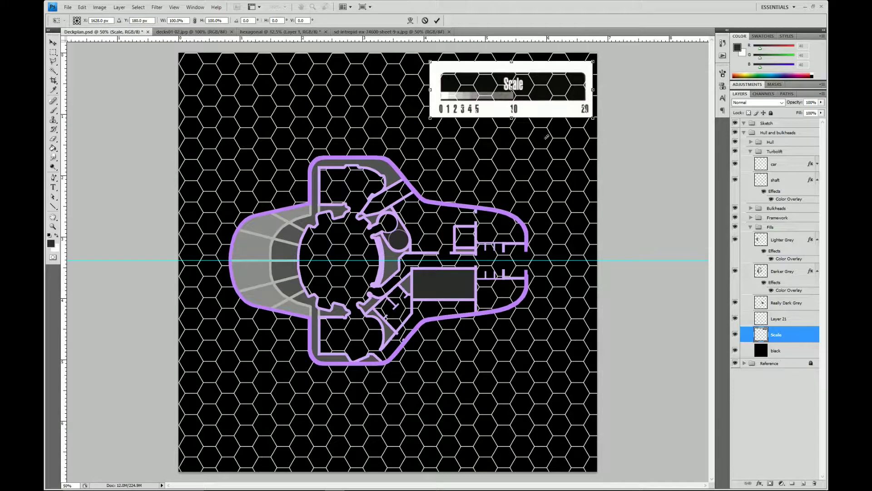
key(Return)
Scale the hexagon grid on Layer 21 proportionally to about 39.9% and position it over the scale bar
click(793, 321)
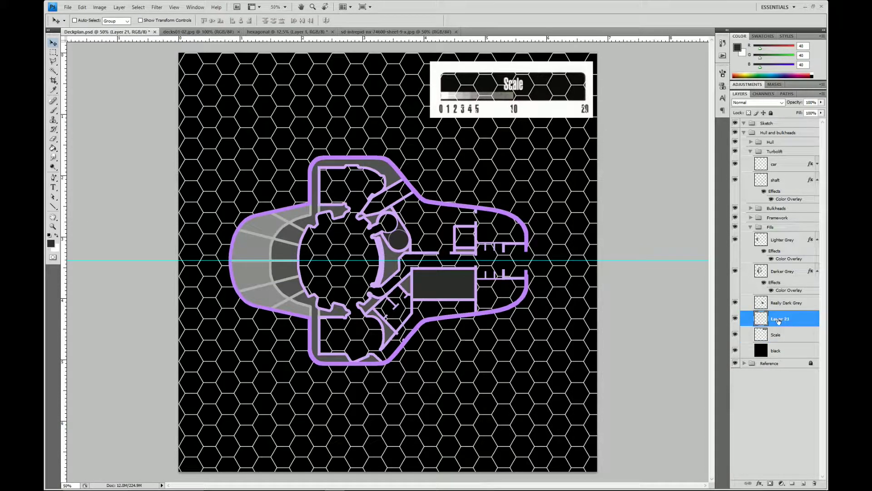
key(ctrl+t)
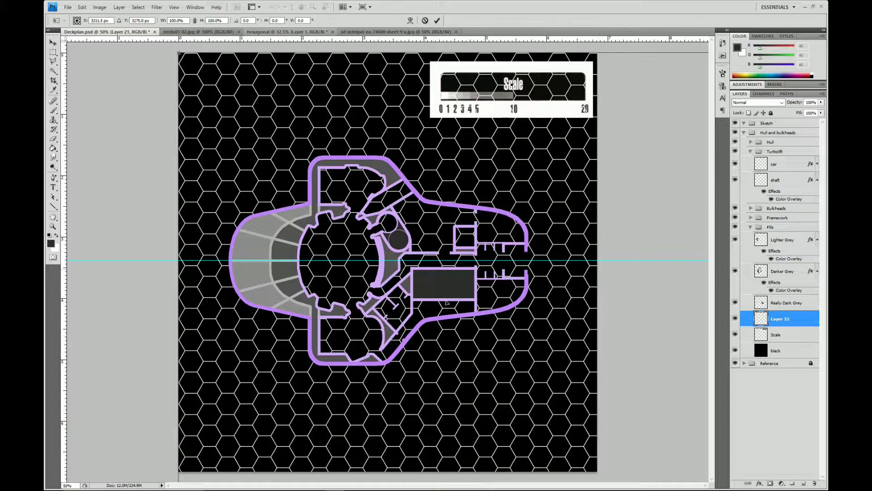
drag(178, 54, 391, 320)
drag(497, 339, 322, 153)
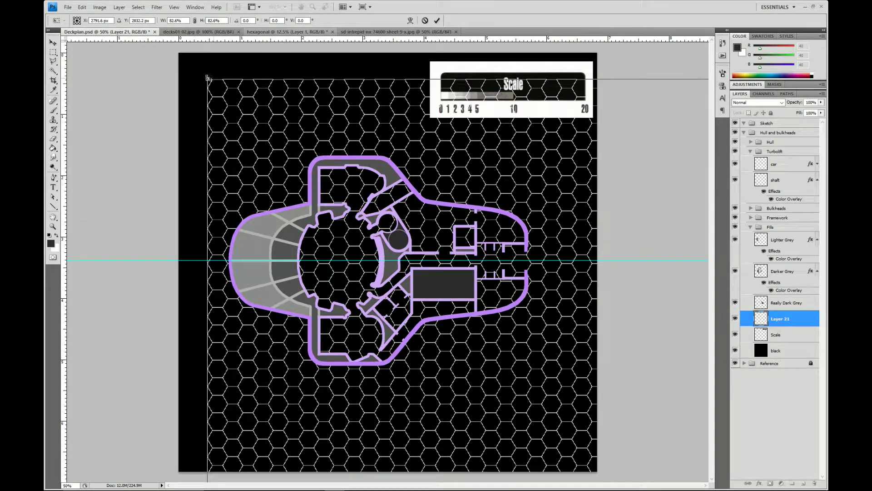
drag(209, 78, 458, 346)
drag(513, 367, 398, 326)
drag(485, 356, 329, 110)
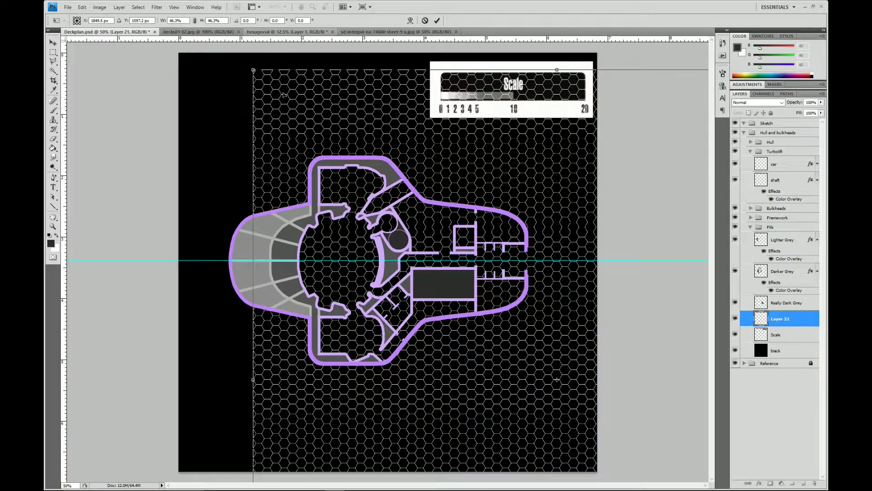
drag(253, 70, 325, 164)
drag(557, 294, 501, 205)
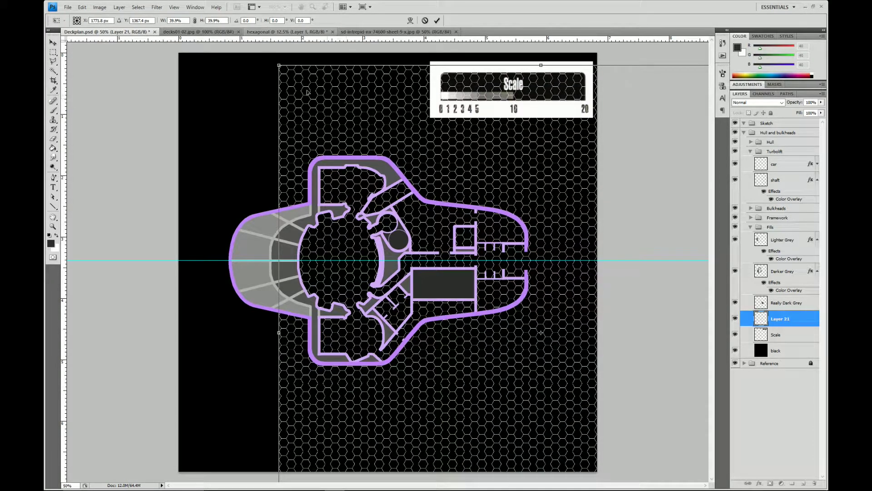
Align the hexagon grid with the scale bar's unit marks, set its width to 39% and apply the transformation
drag(76, 485, 45, 485)
text(200)
key(Return)
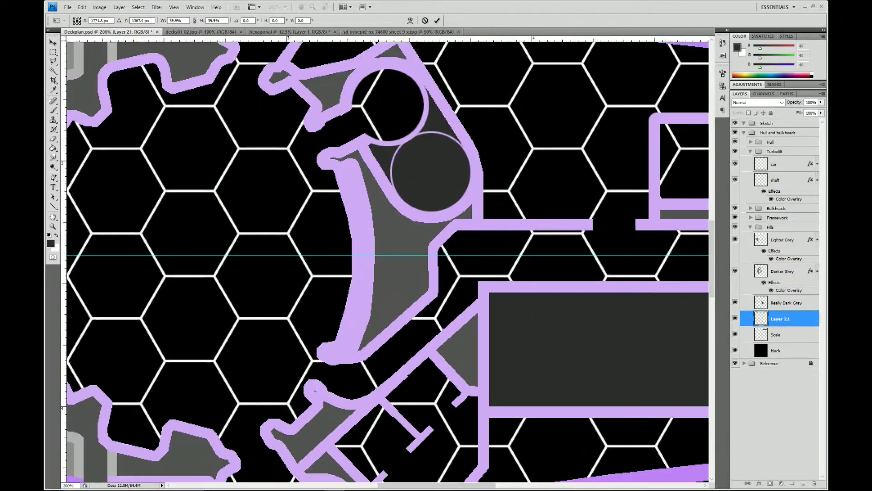
drag(444, 151, 370, 267)
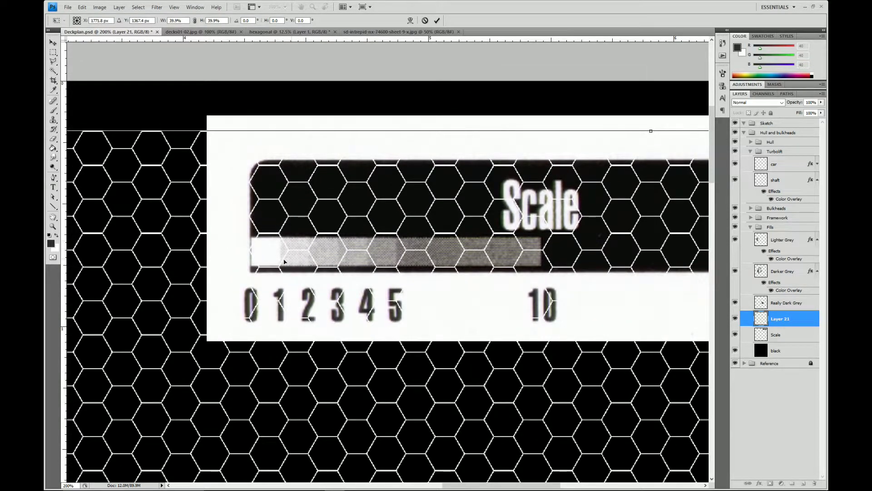
drag(281, 232, 297, 257)
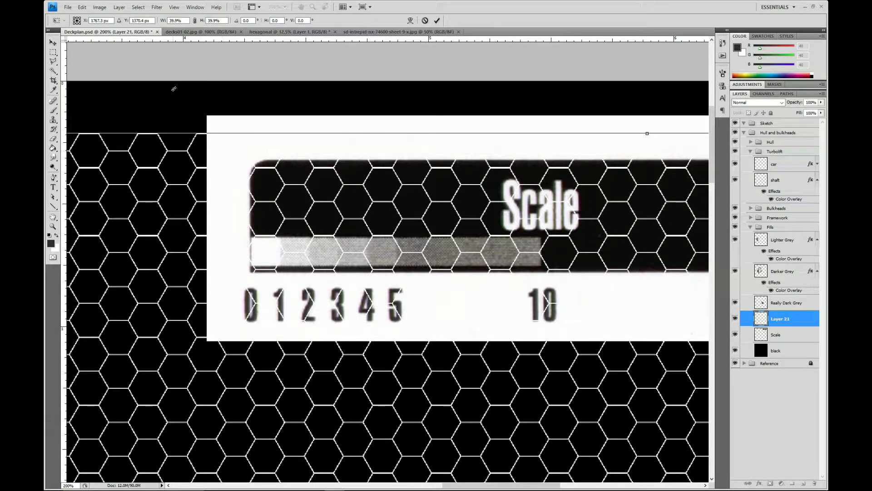
click(160, 21)
text(39)
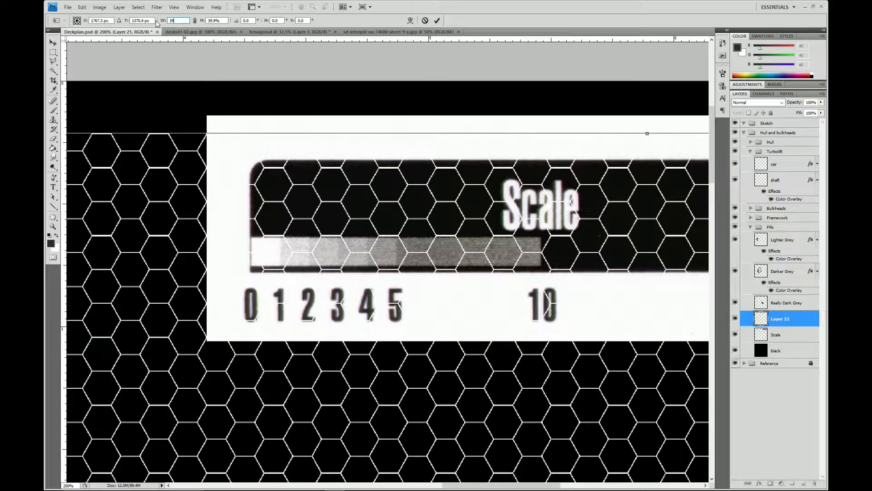
drag(274, 207, 267, 207)
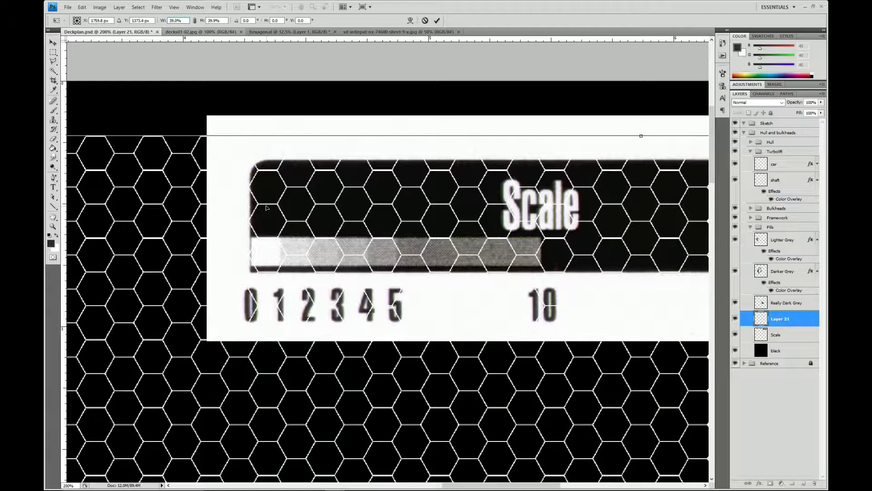
key(Return)
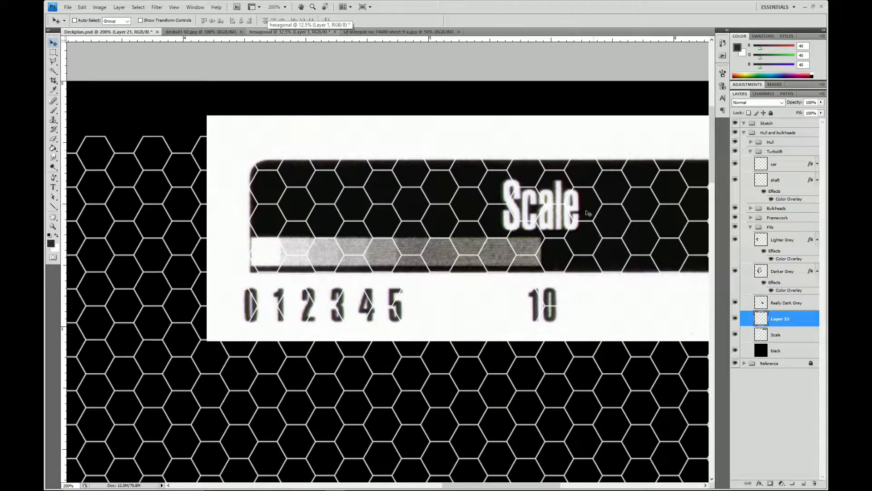
Hide the Scale layer and reposition the hexagon grid so it covers the whole hull plan
click(735, 335)
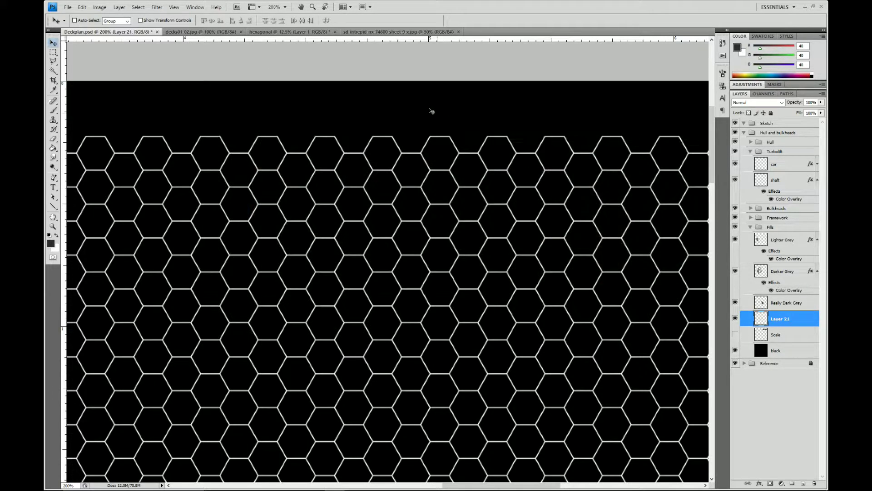
click(285, 7)
click(285, 35)
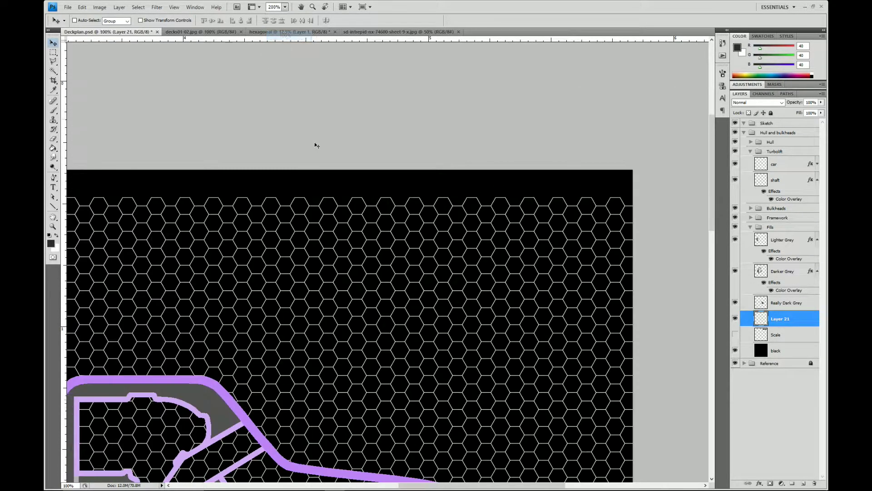
drag(253, 415, 407, 178)
drag(458, 108, 499, 67)
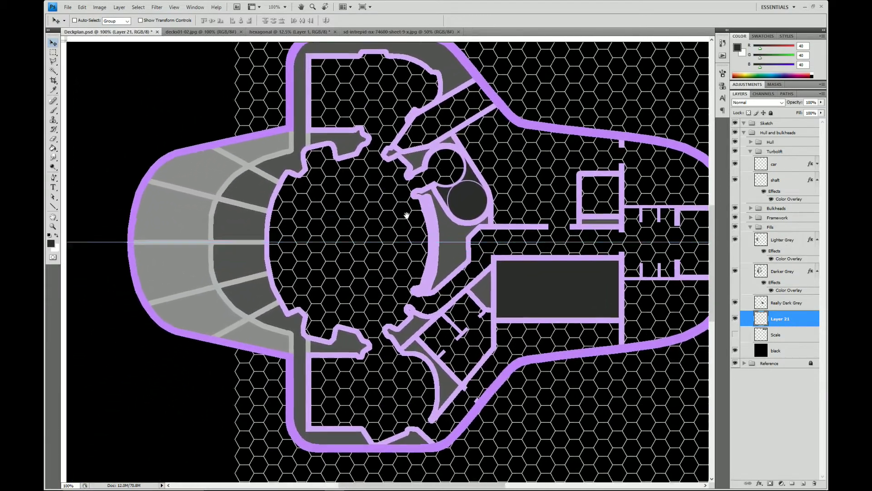
drag(388, 259, 346, 276)
drag(493, 191, 348, 214)
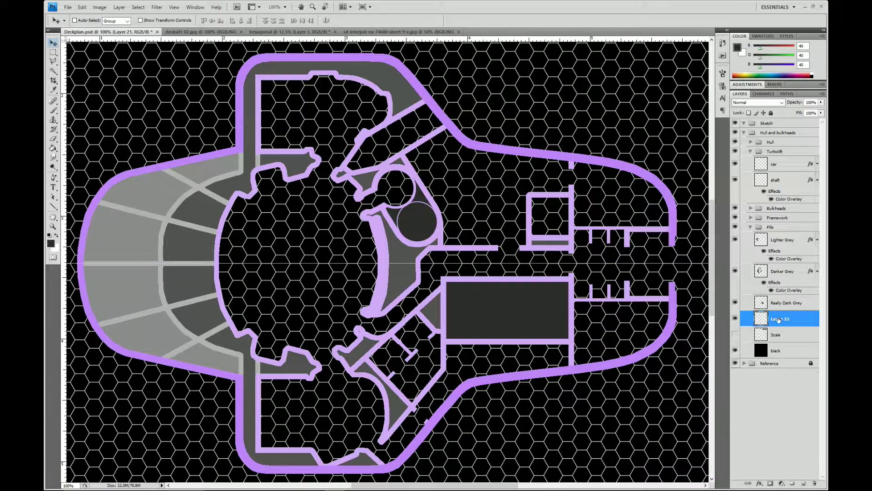
Rename the hexagon grid layer Hex
double_click(777, 319)
text(Hex)
key(Return)
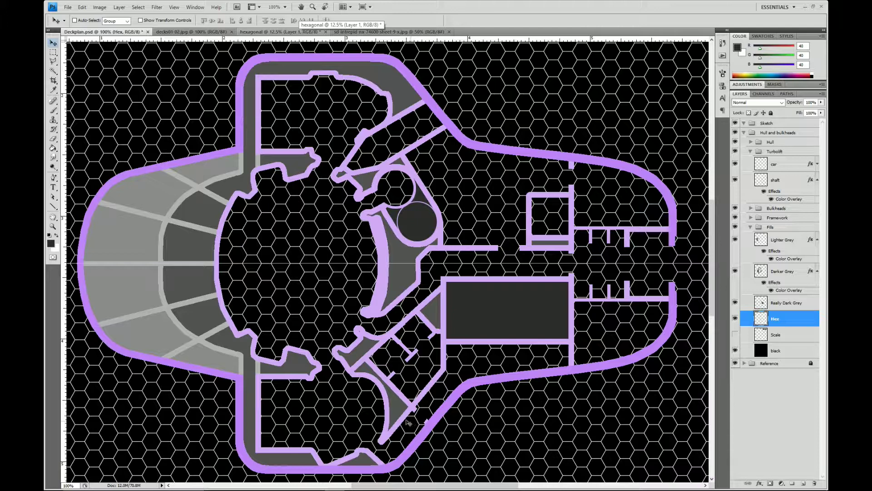
Select the deck area along the middle of the hull outline, adding a small rectangle outside the airlock opening
key(l)
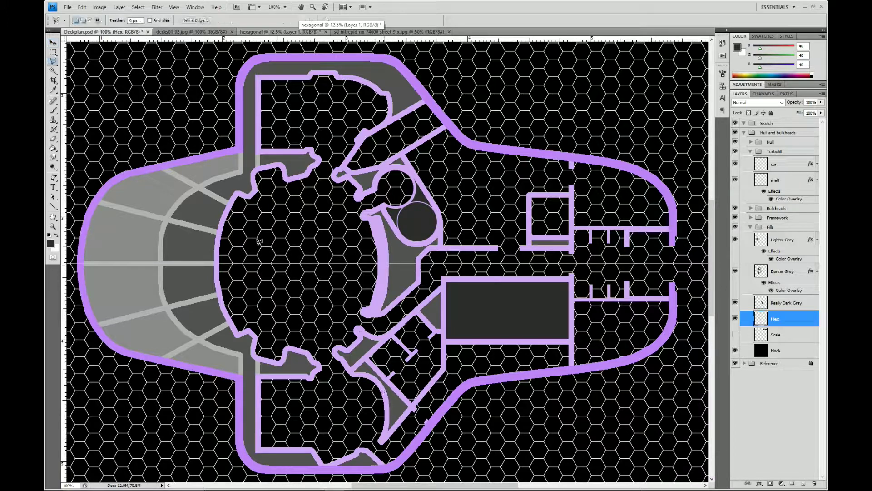
click(238, 78)
click(238, 145)
click(87, 212)
click(82, 287)
click(102, 331)
click(116, 343)
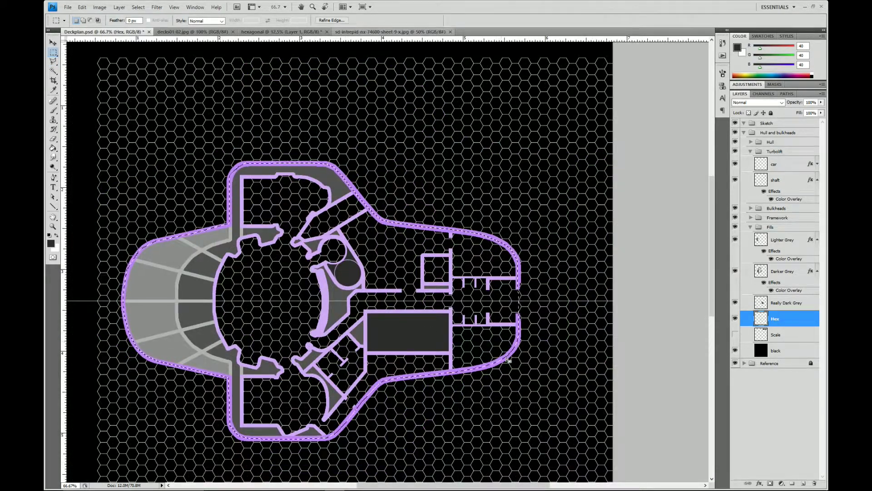
click(285, 7)
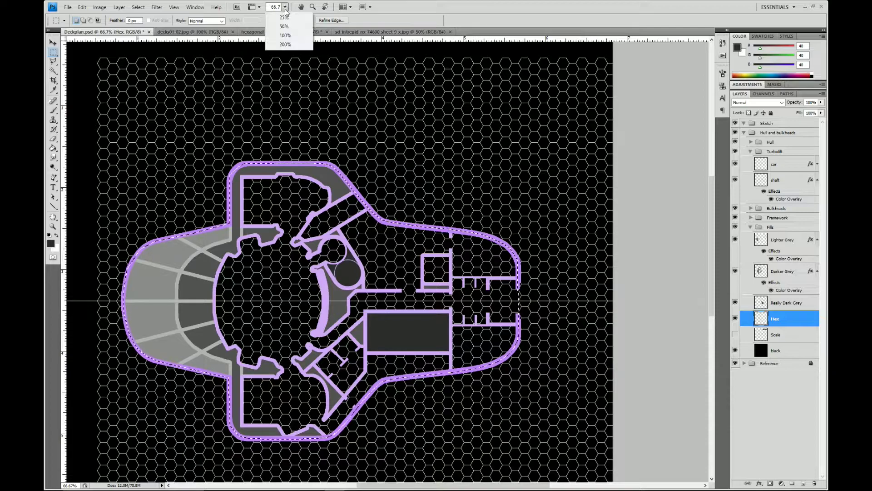
click(285, 36)
drag(591, 327, 483, 276)
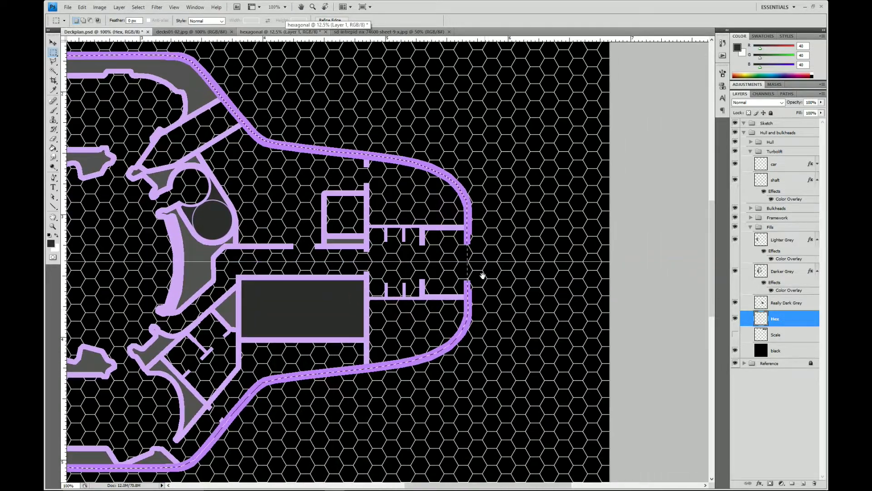
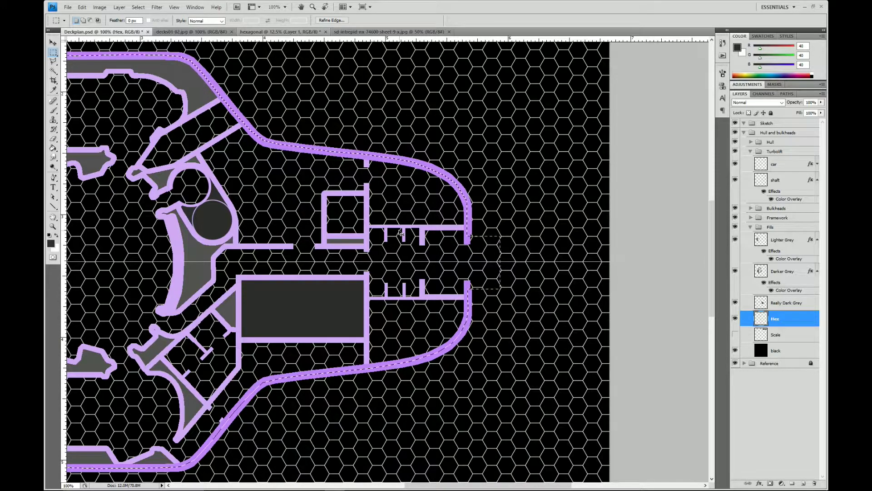
Invert the selection, delete the hexagon grid outside the hull and deselect
key(ctrl+shift+i)
key(Delete)
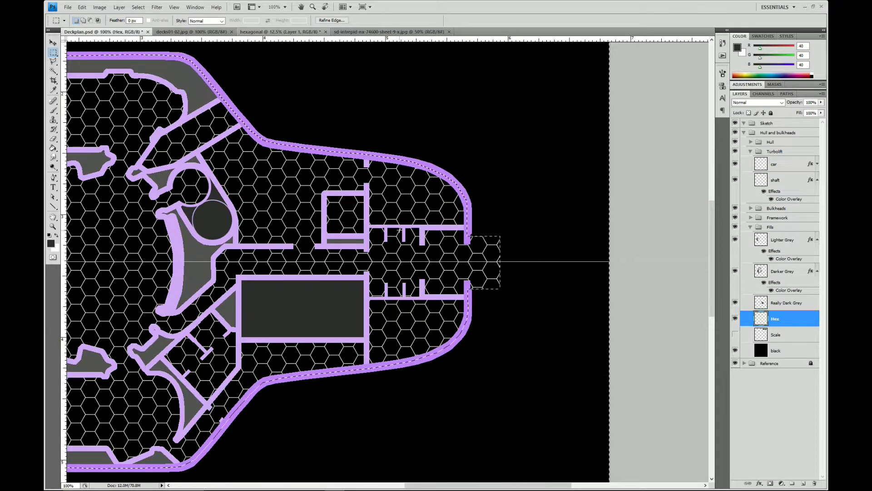
key(ctrl+d)
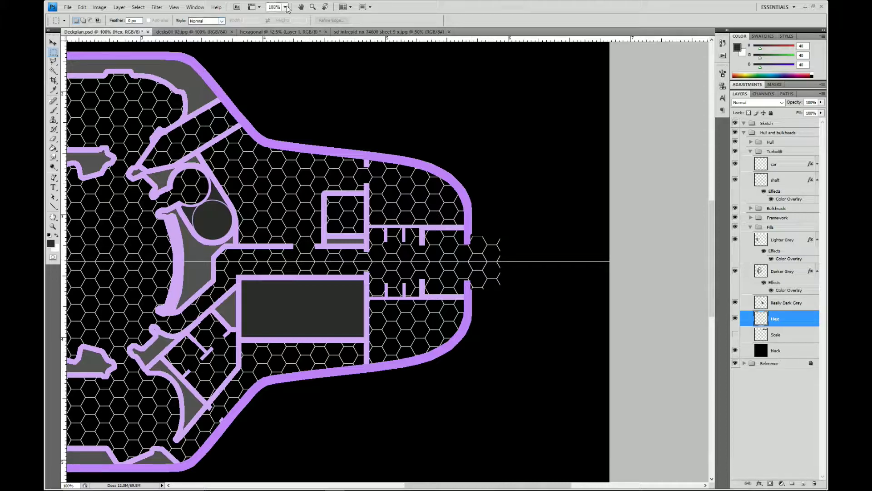
Add a layer mask to Hex and fill a rectangle just outside the airlock opening with black to hide the protruding grid
click(285, 7)
click(277, 29)
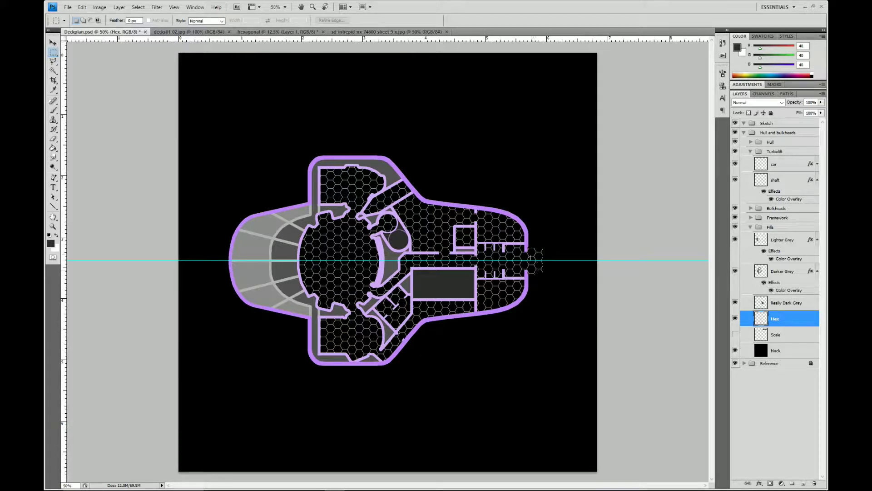
click(769, 483)
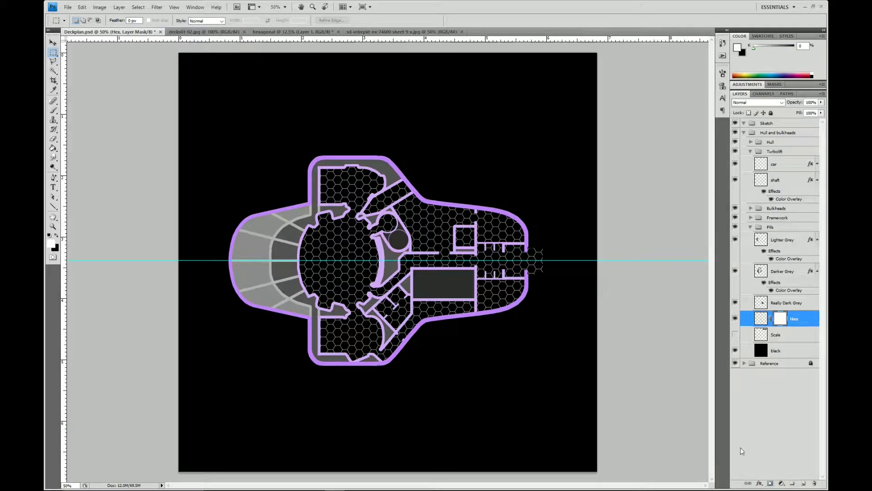
drag(536, 284, 526, 300)
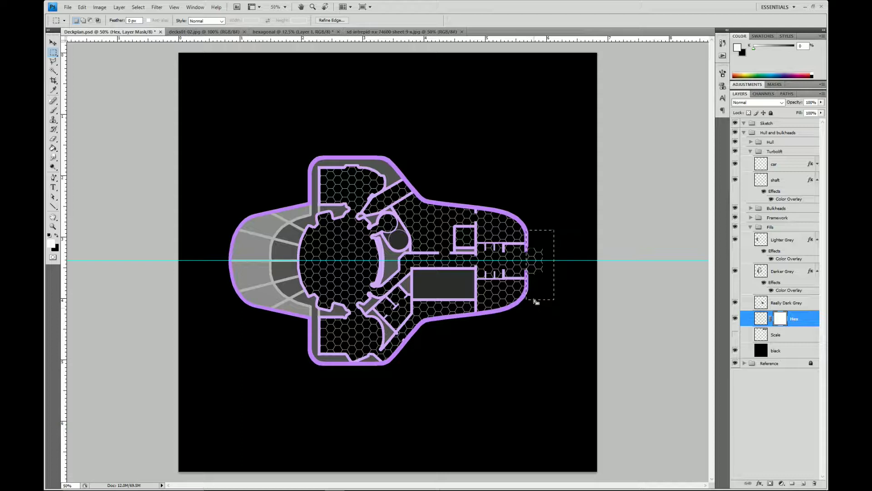
key(g)
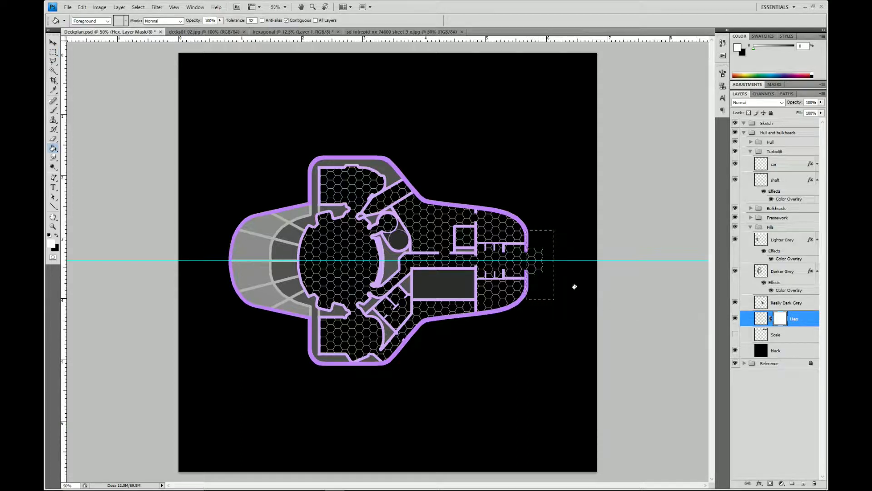
click(57, 235)
click(530, 267)
key(ctrl+d)
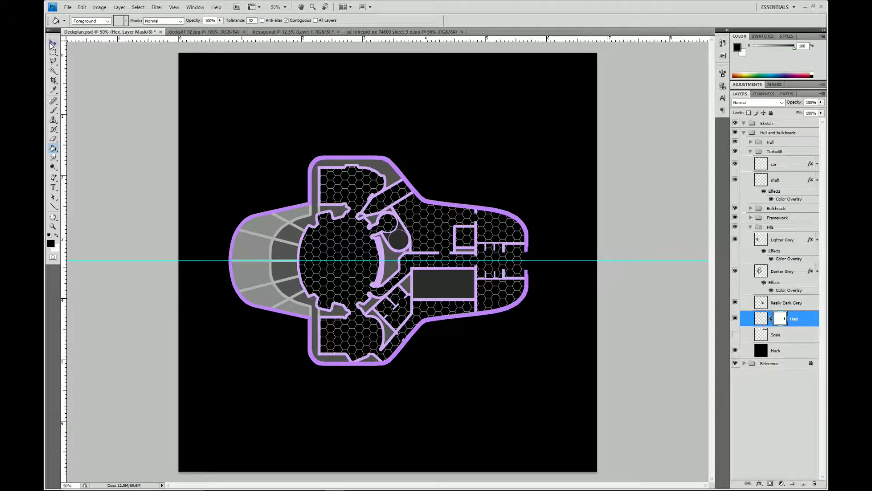
Crop the document to its exact canvas bounds, deleting layer content that extends beyond the edges
click(53, 44)
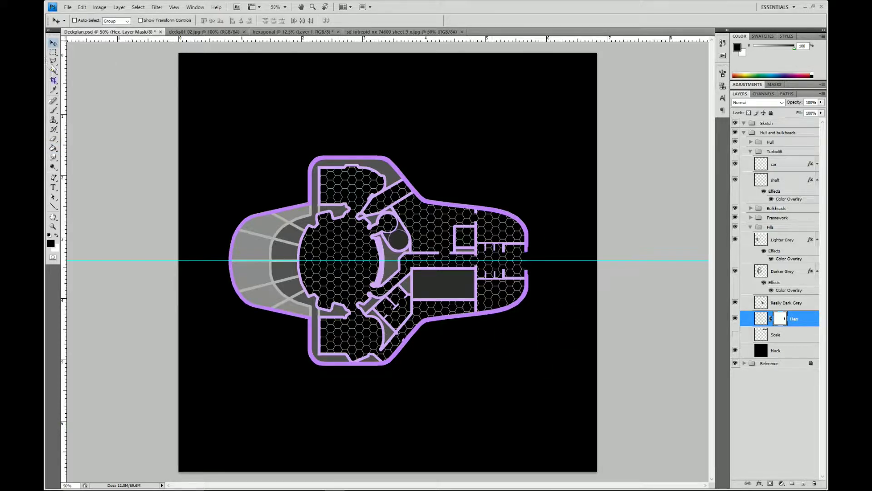
click(54, 80)
drag(178, 52, 598, 473)
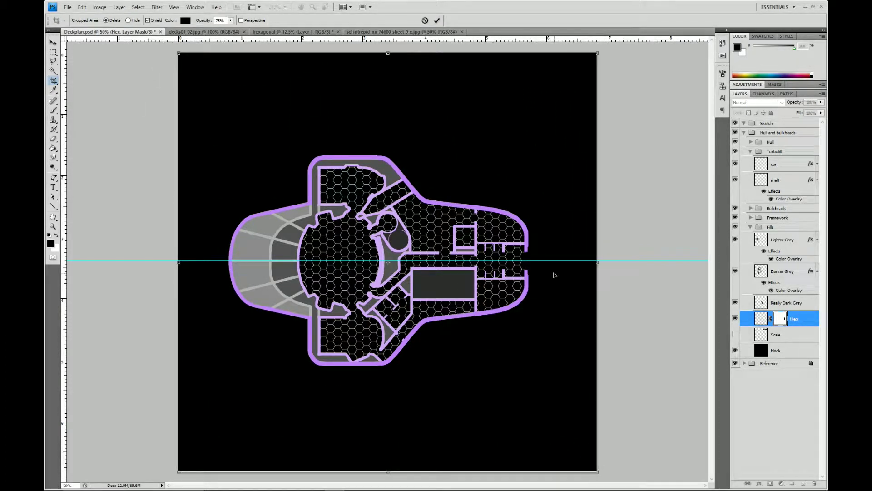
key(Return)
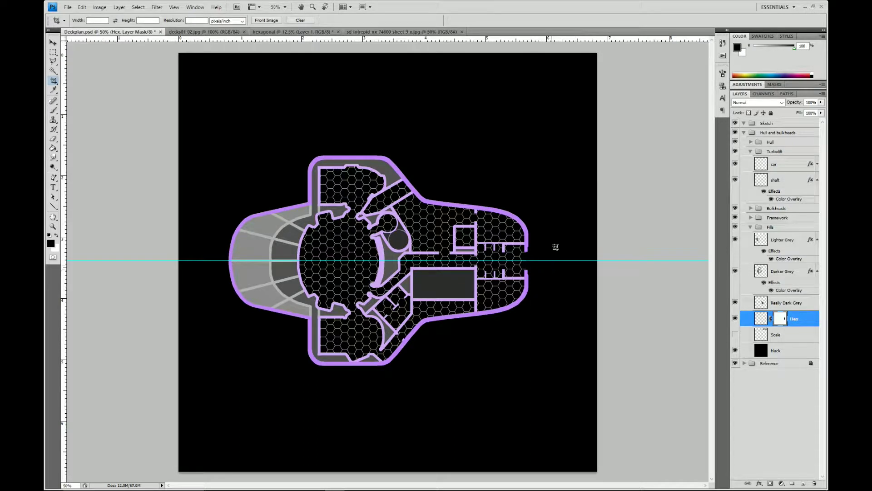
click(53, 43)
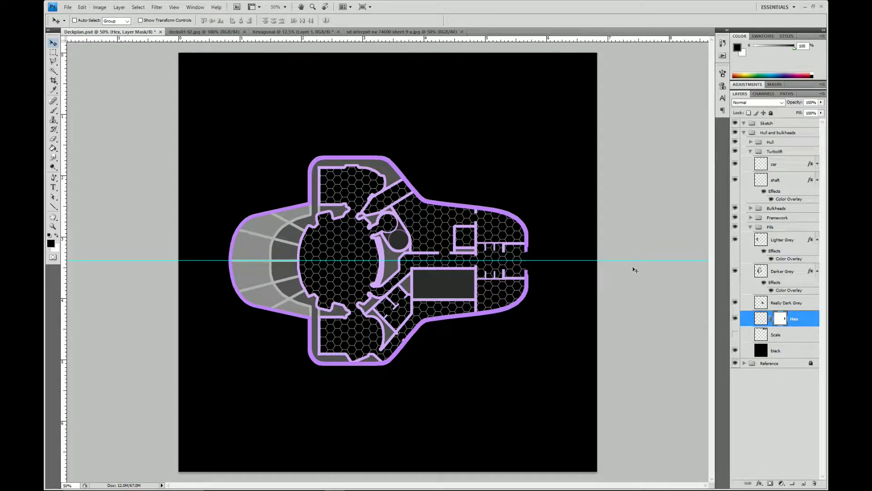
Collapse the Turbolift group and switch to the Intrepid sheet document
click(751, 152)
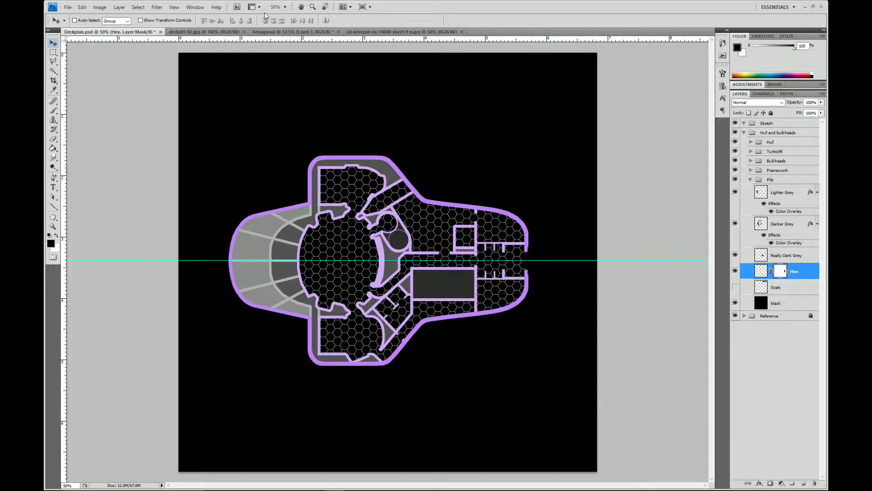
click(276, 7)
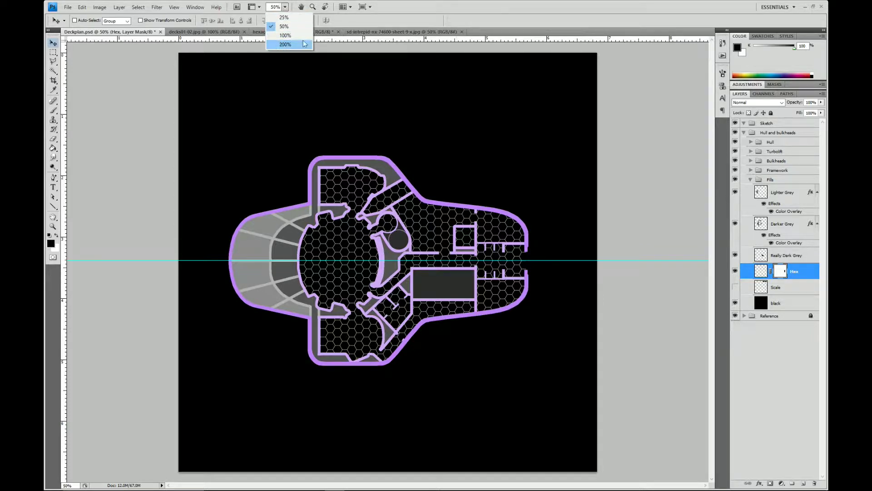
click(400, 32)
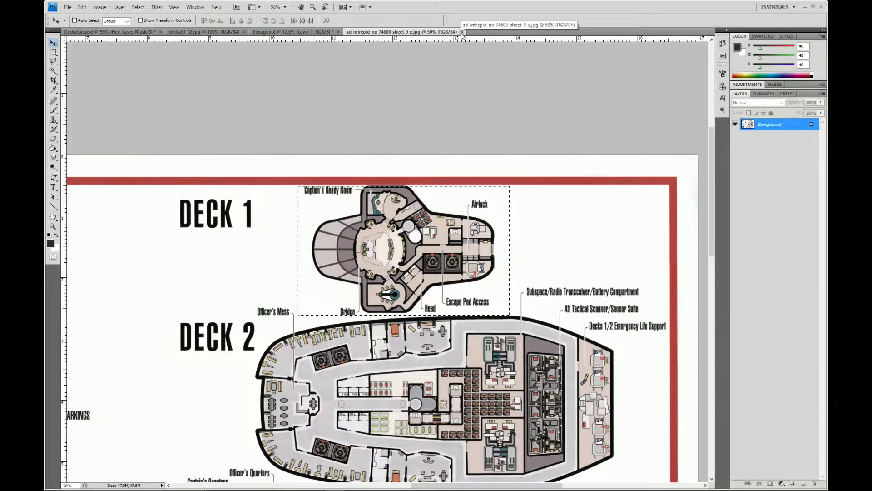
Close the Intrepid deck sheet image and the hexagonal document without saving changes
click(462, 32)
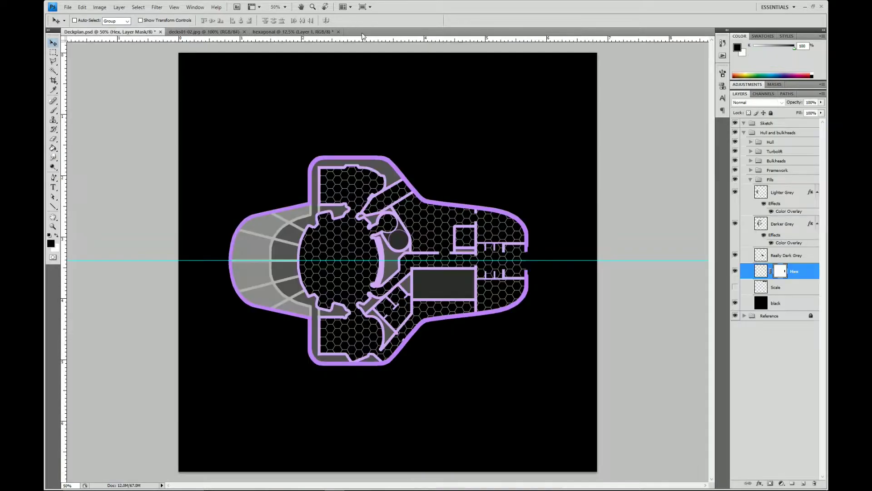
click(272, 31)
key(ctrl+w)
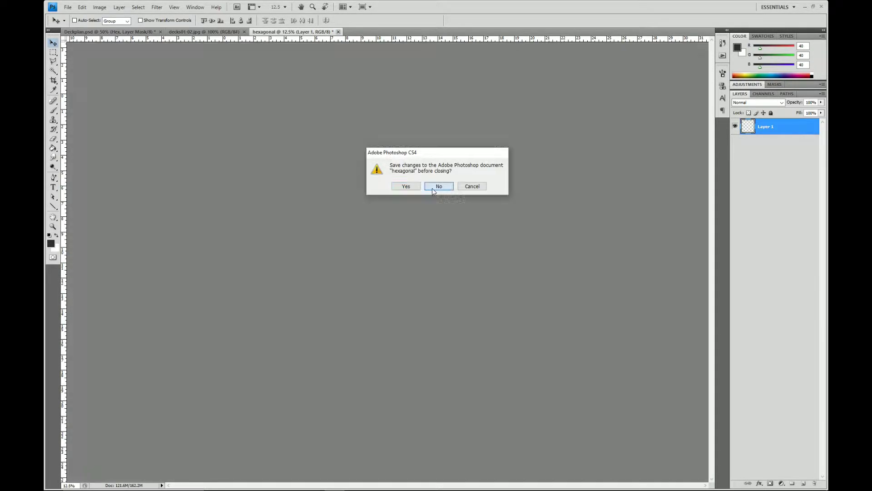
click(432, 188)
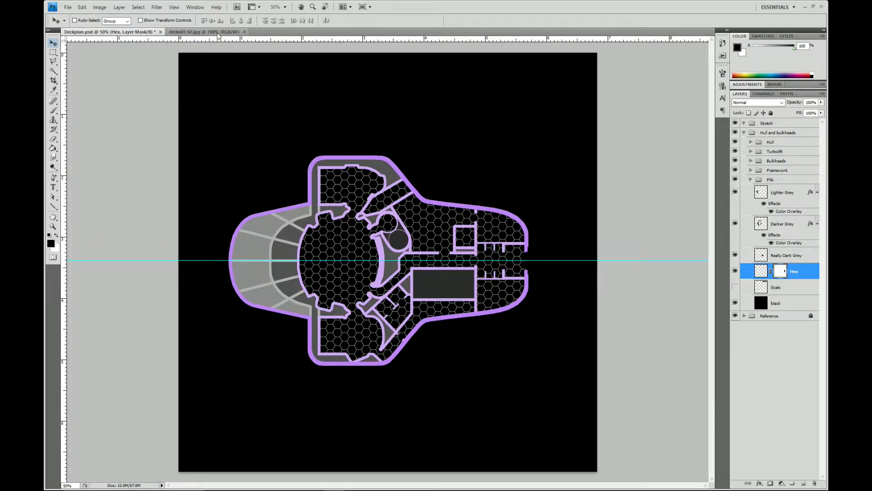
Check the decks01-02.jpg reference, and hide the black and Hex layers in Deckplan.psd
click(221, 33)
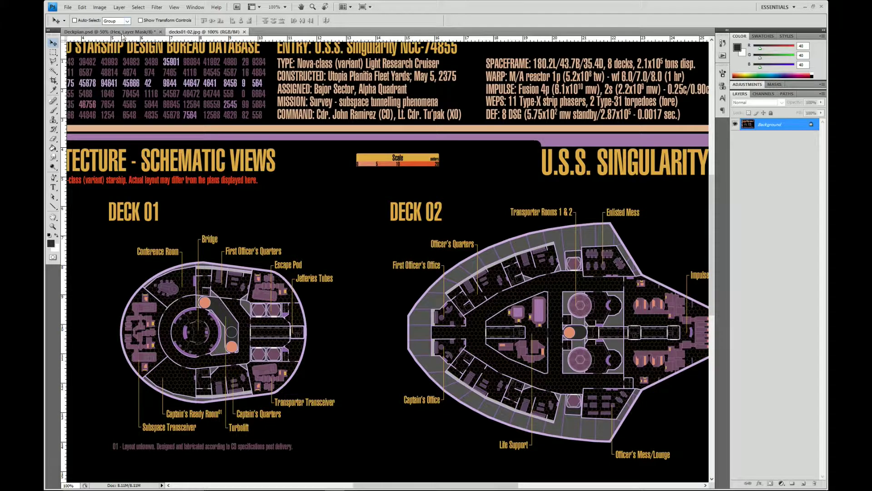
click(123, 32)
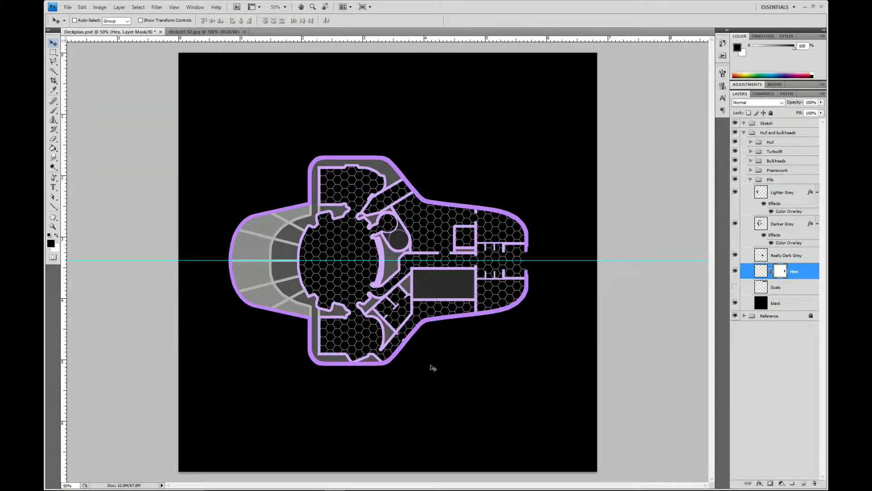
click(735, 304)
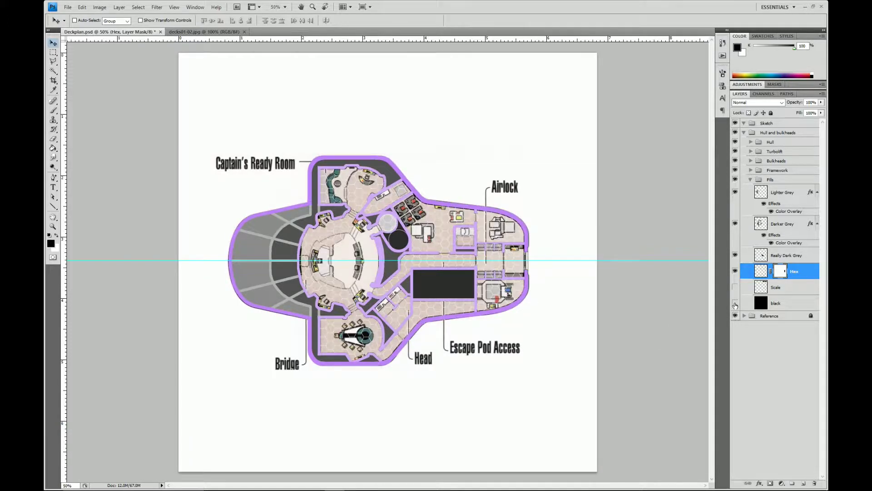
click(735, 271)
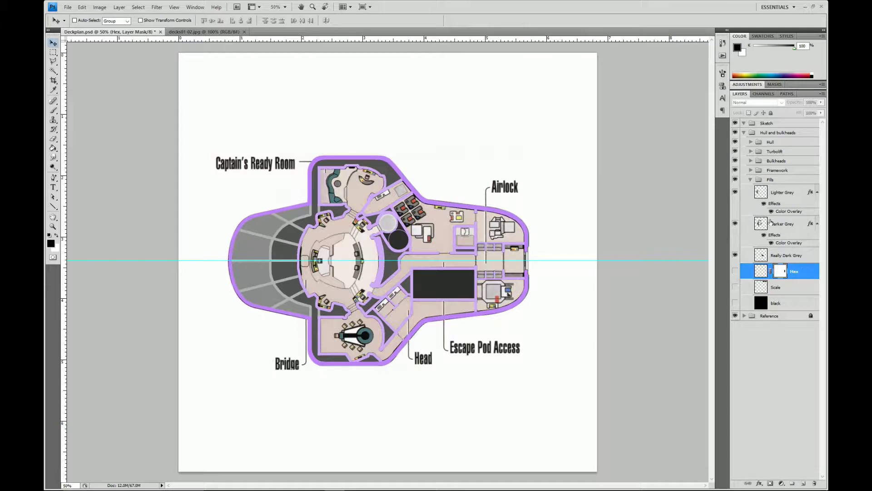
Collapse the effects lists of the Lighter Grey and Darker Grey layers and the Fills group
click(817, 193)
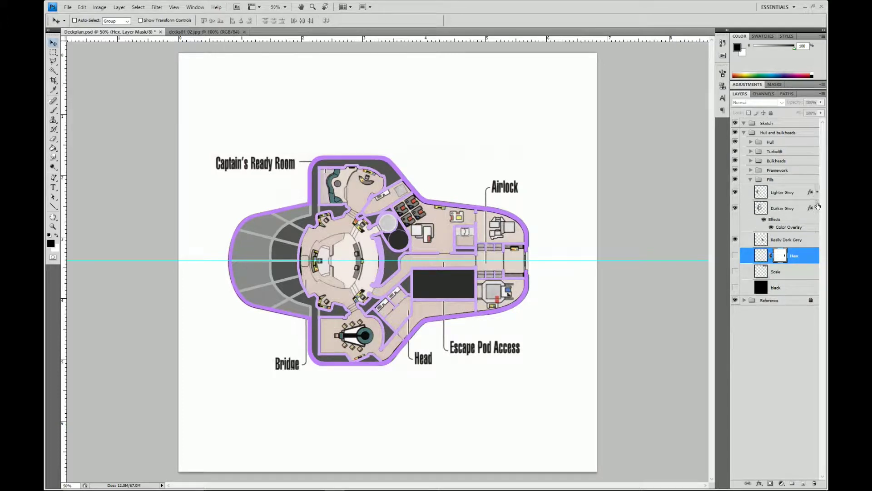
click(817, 208)
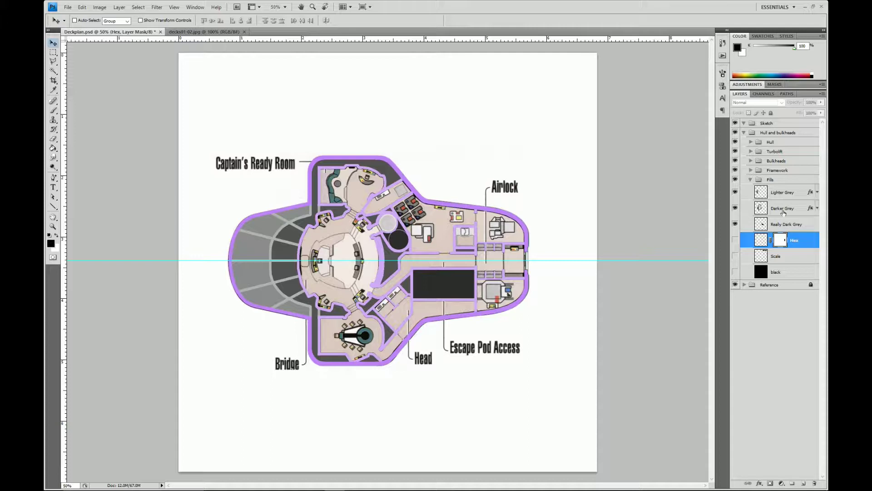
click(750, 181)
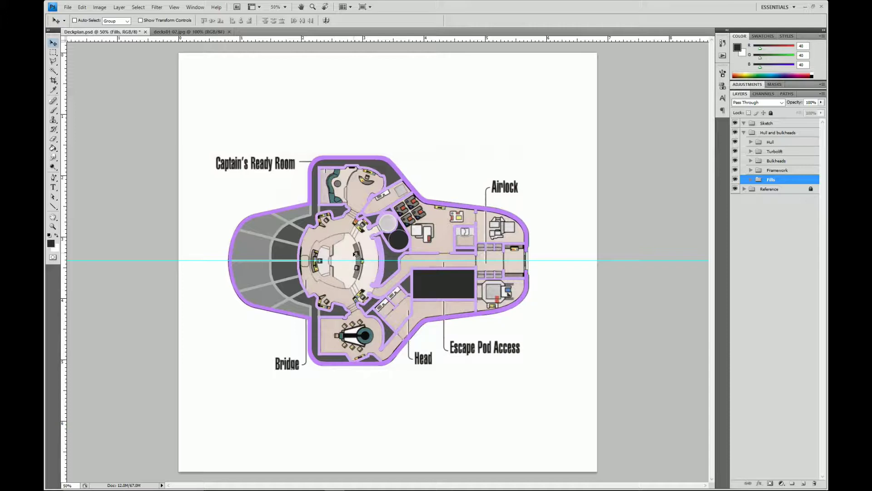
Collapse the Hull and bulkheads group and add a new group named "Cut line" above it
click(276, 7)
click(275, 38)
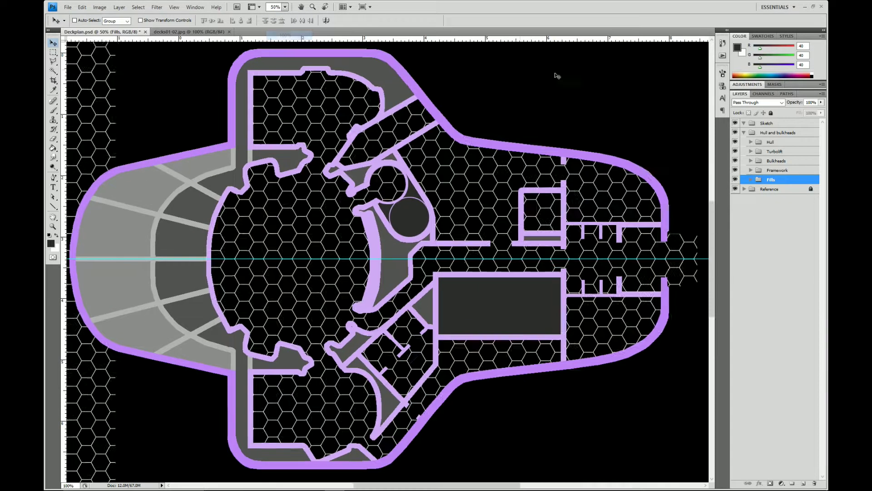
click(275, 7)
click(278, 46)
drag(353, 139, 352, 262)
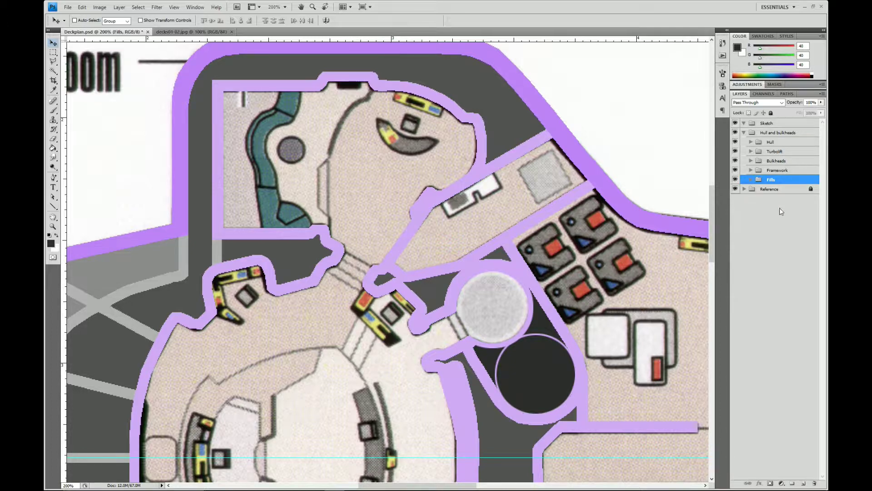
click(744, 132)
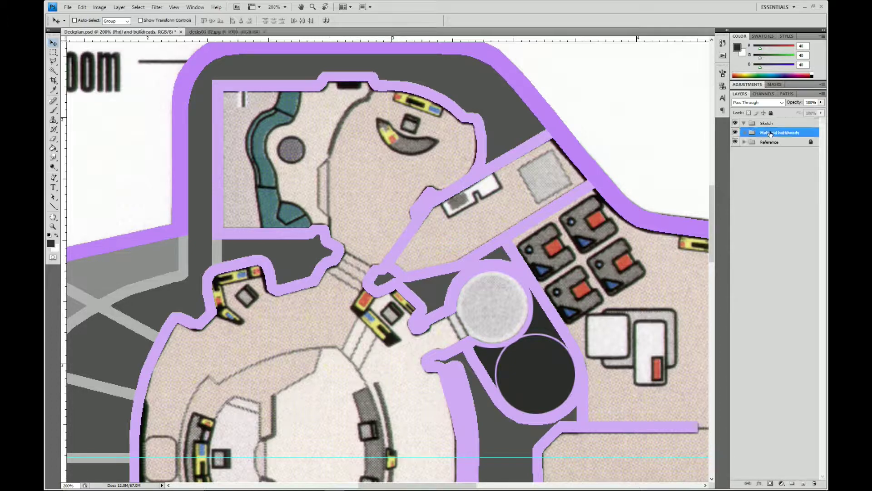
click(793, 483)
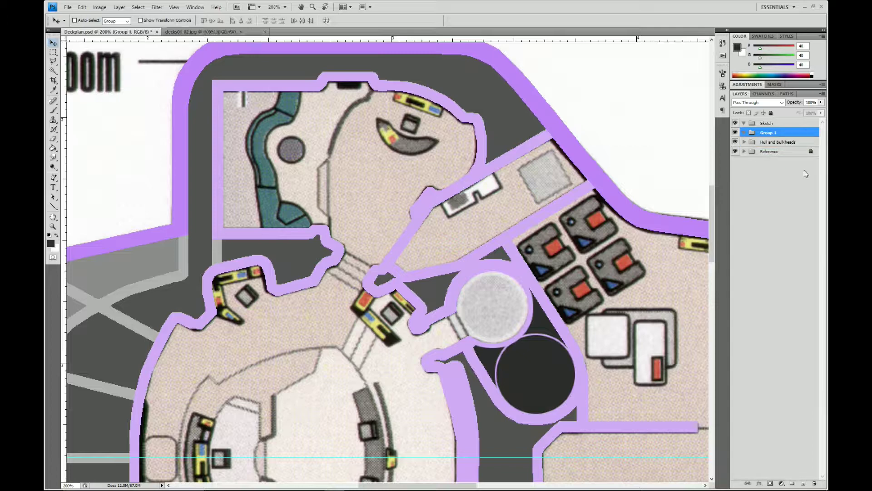
double_click(769, 133)
text(Cut Linesine)
key(Return)
Add a new layer named "stairs" inside the Cut line group
click(804, 483)
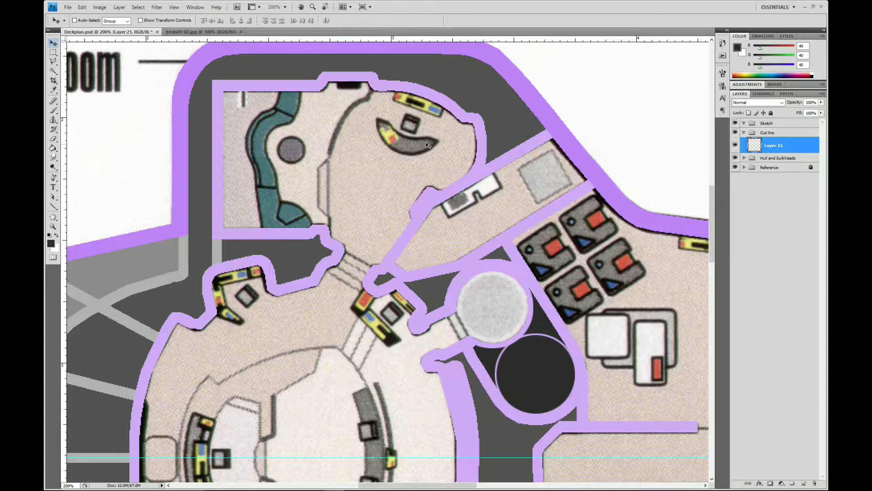
double_click(773, 147)
text(stairs)
key(Return)
Outline a four-sided polygonal selection along the uppermost ready room step and stroke it 2 px wide, centred, in dark grey
click(53, 60)
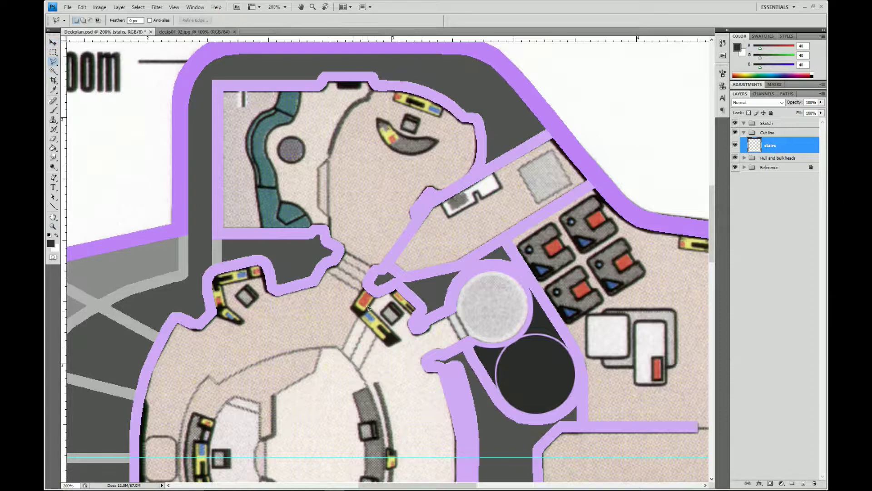
click(342, 248)
click(376, 268)
click(399, 251)
click(342, 228)
click(81, 8)
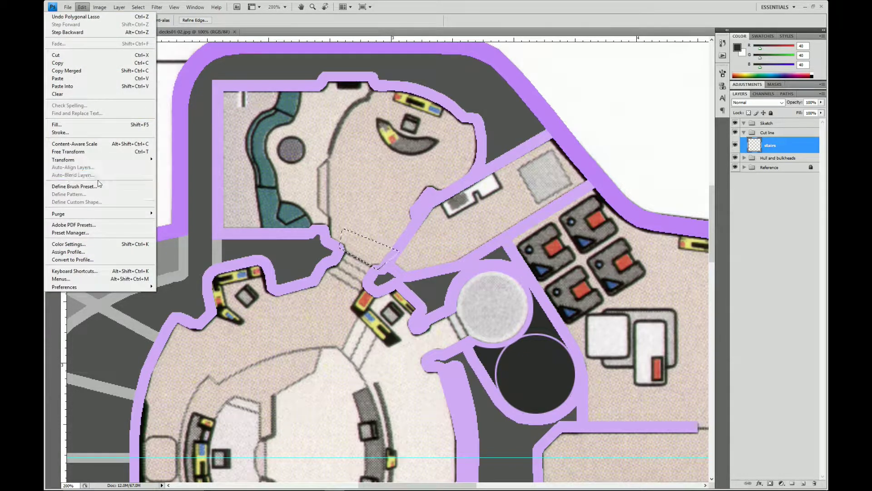
click(394, 9)
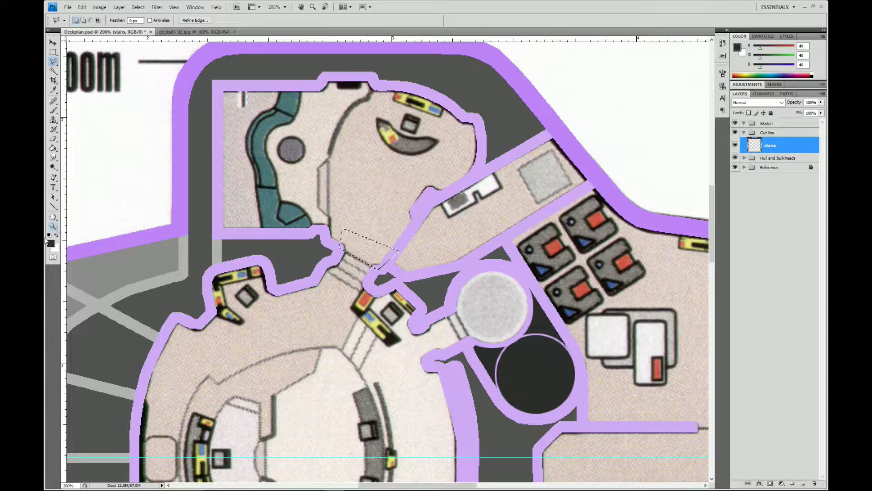
click(83, 7)
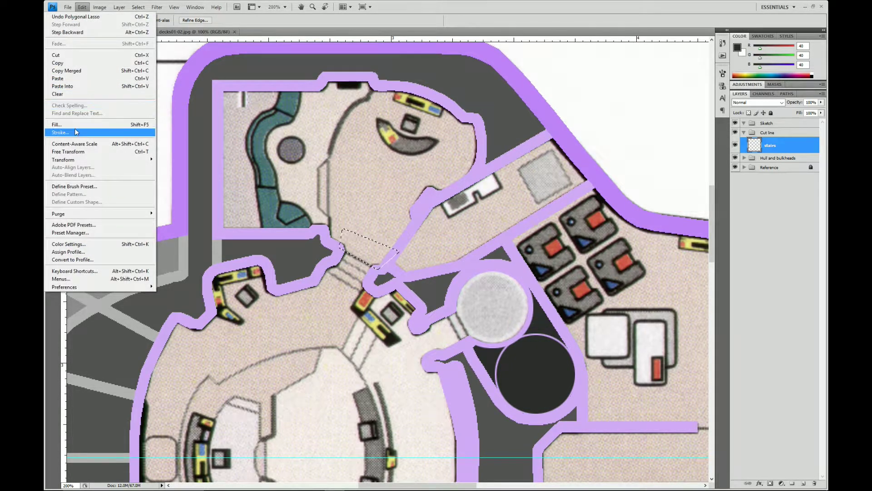
click(59, 132)
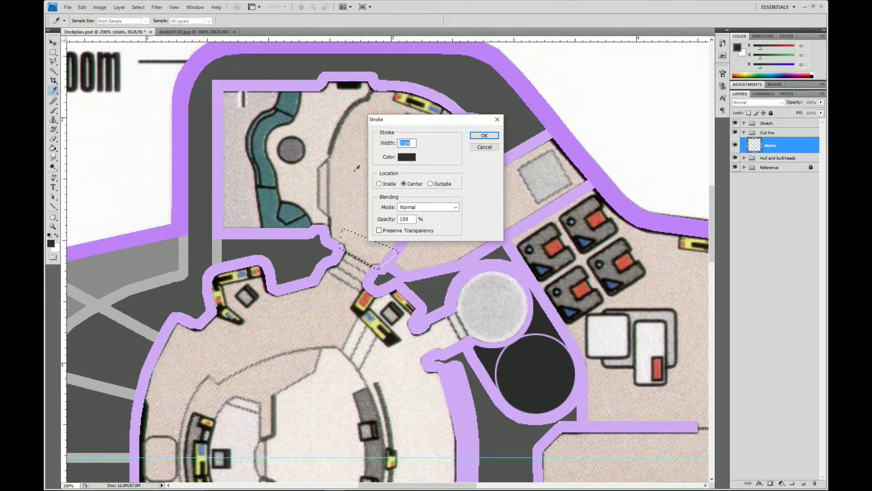
click(483, 137)
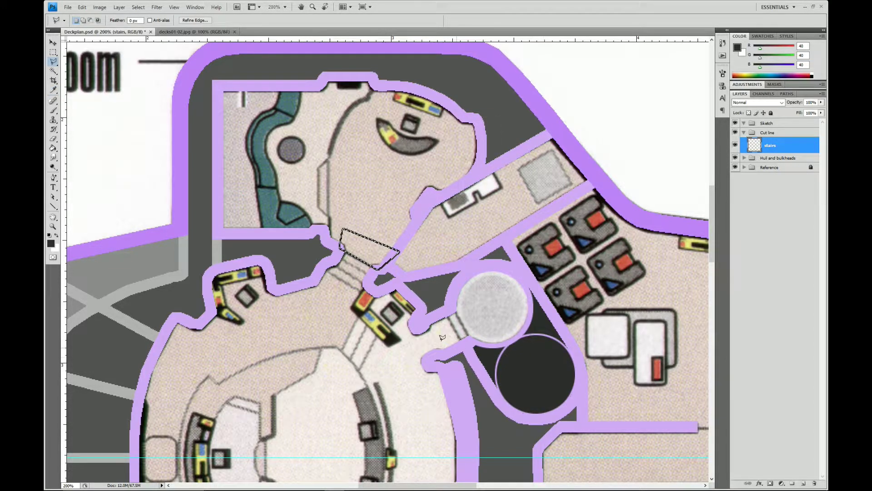
Lasso the unwanted sides of the stroked outline and delete them, leaving only the line along the uppermost step
key(ctrl+d)
click(347, 200)
click(411, 228)
click(429, 263)
click(391, 291)
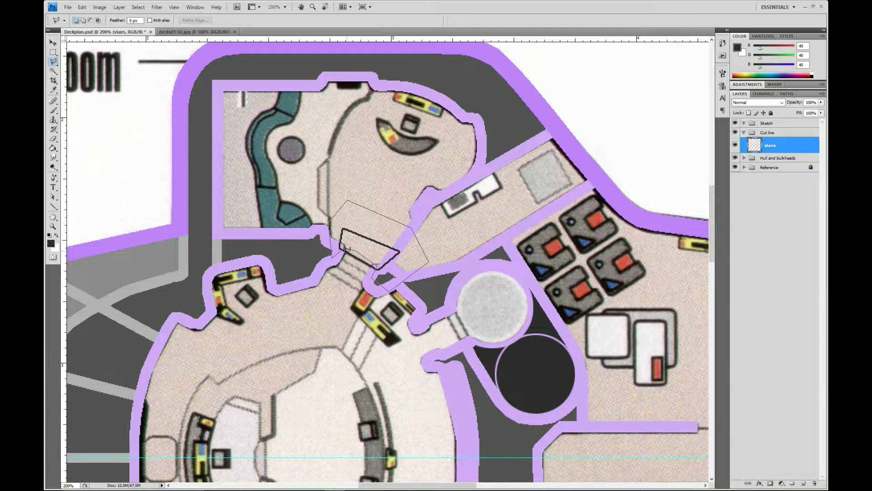
click(347, 244)
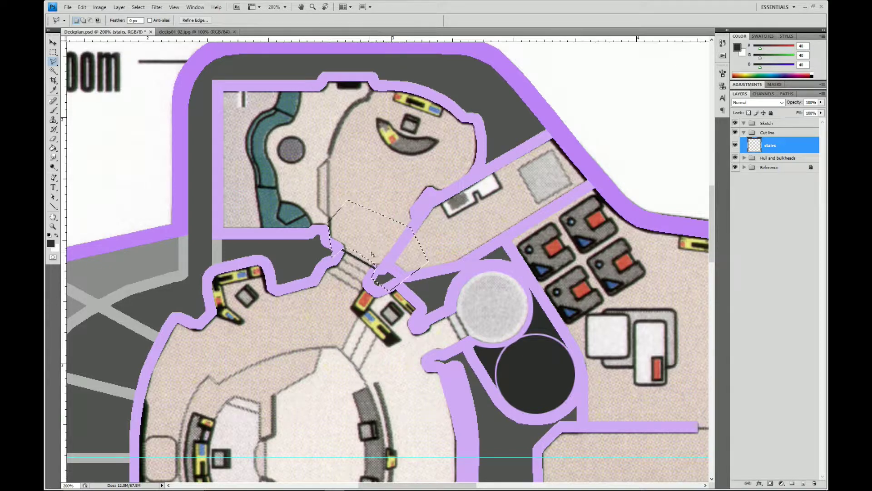
key(ctrl+d)
Move the Cut line group below Hull and bulkheads, and copy the stair line three times along the remaining steps
drag(772, 130, 772, 170)
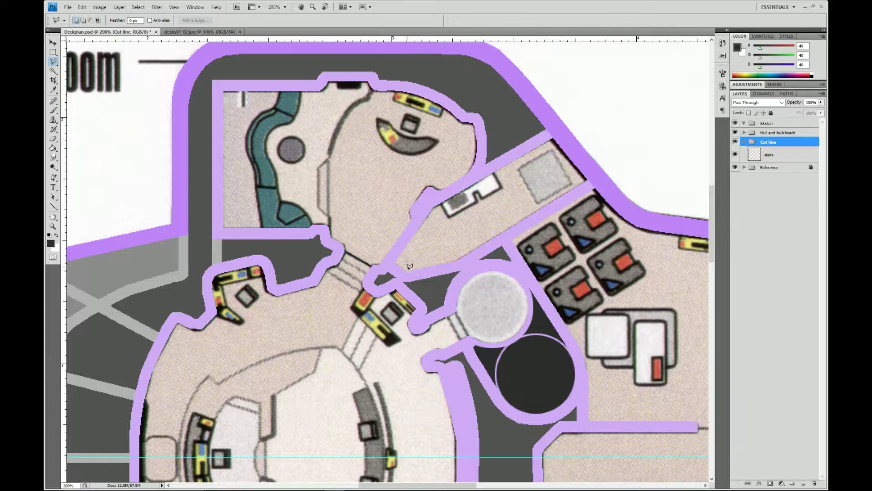
key(v)
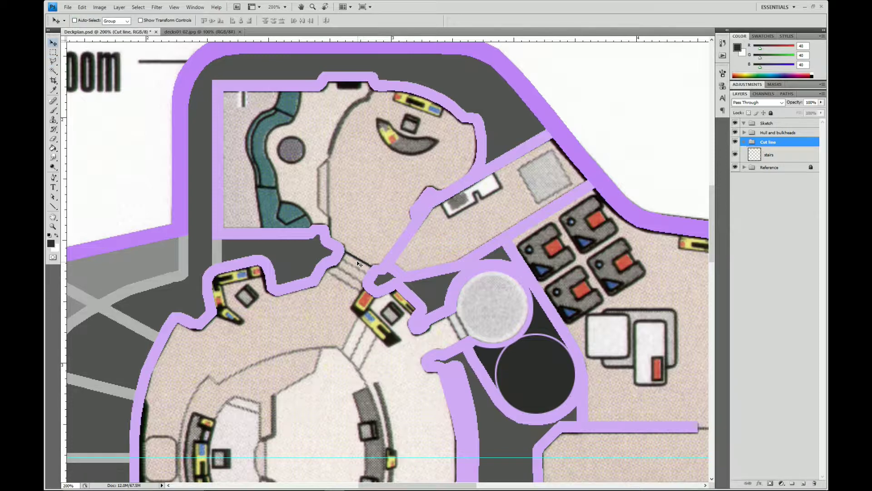
key(alt+bracketleft)
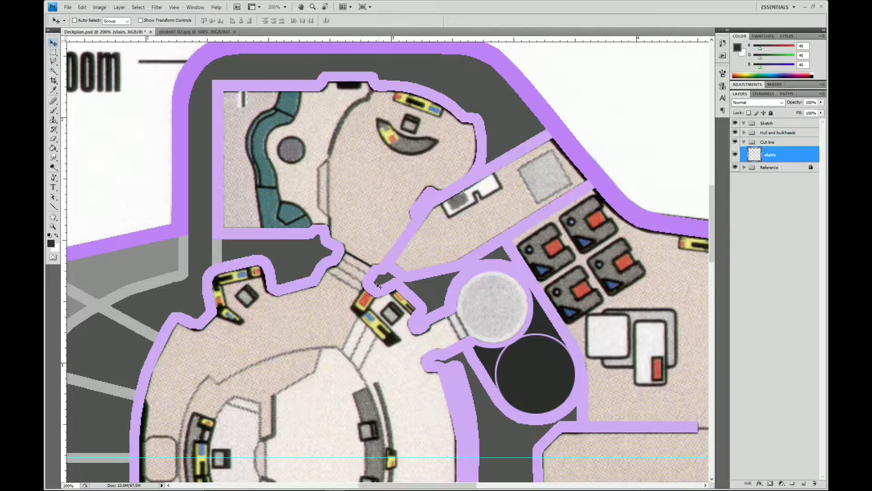
drag(357, 262, 343, 284)
key(ctrl+j)
key(ctrl+j)
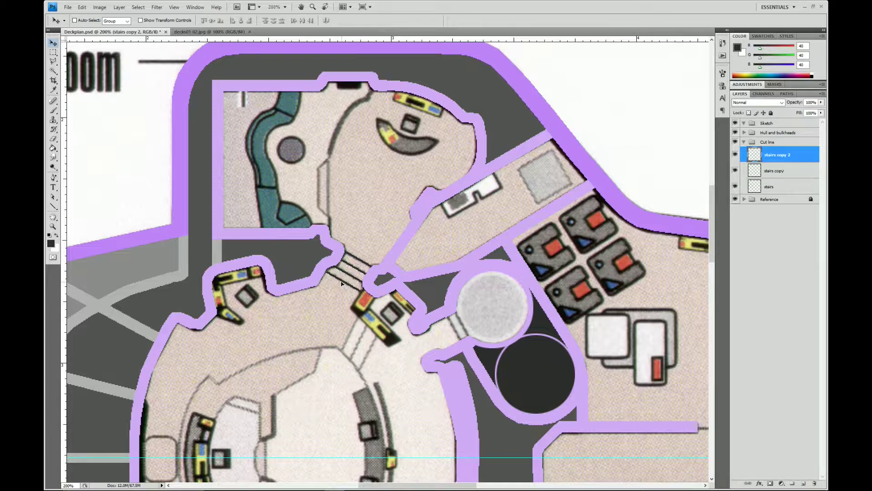
key(ctrl+j)
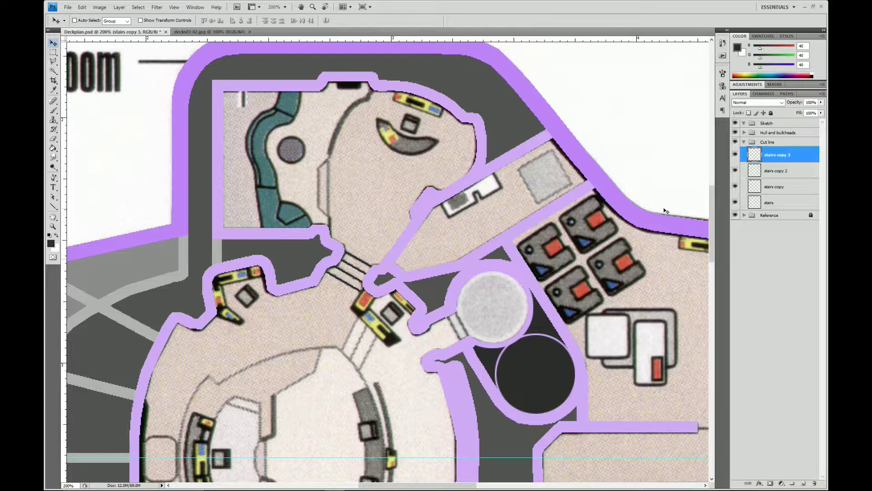
Merge the three stair line copies together and merge the result down into the stairs layer
shift+click(785, 189)
right_click(784, 182)
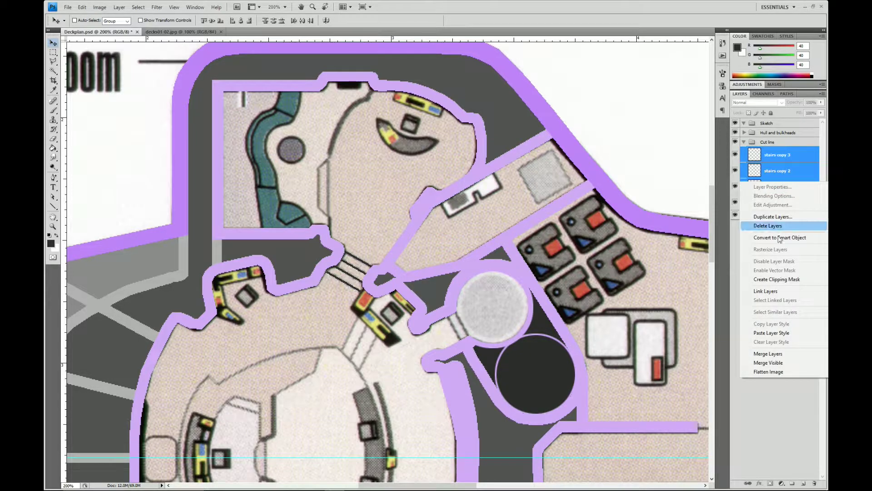
click(768, 354)
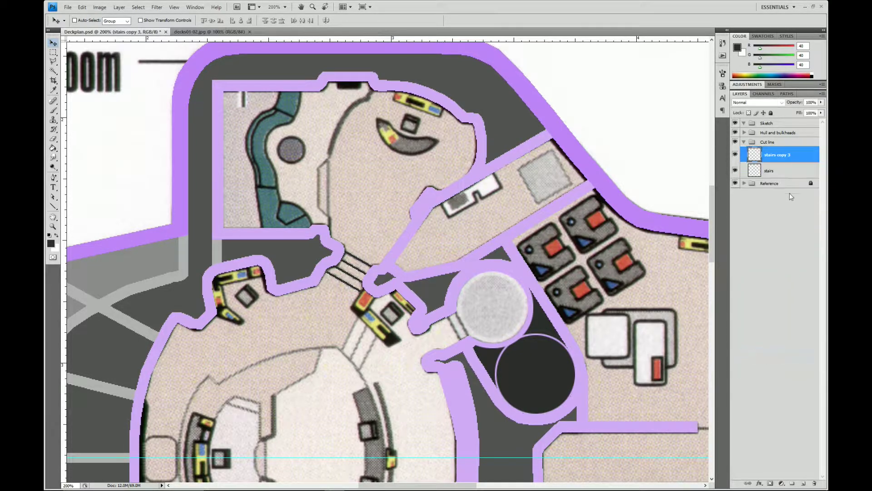
right_click(795, 157)
click(768, 331)
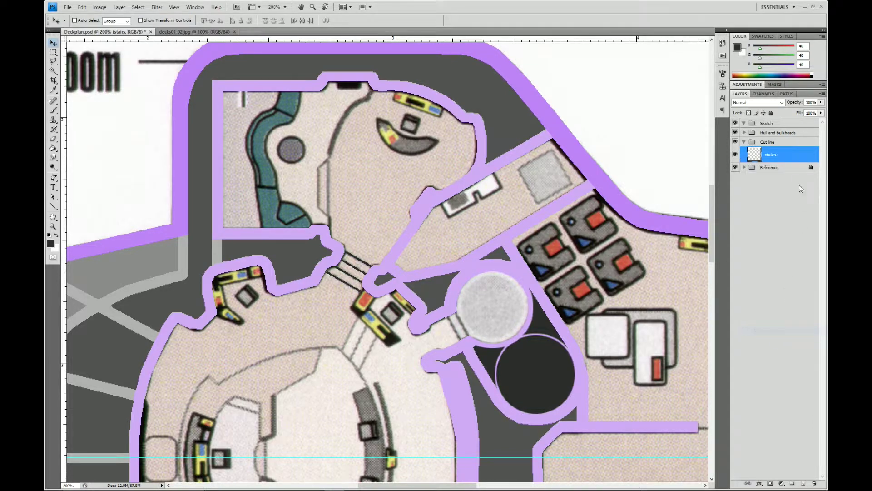
right_click(787, 157)
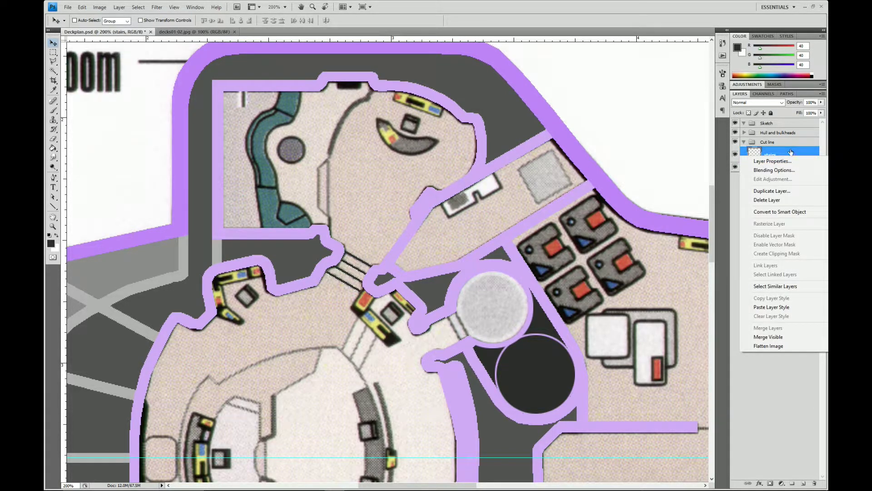
click(791, 151)
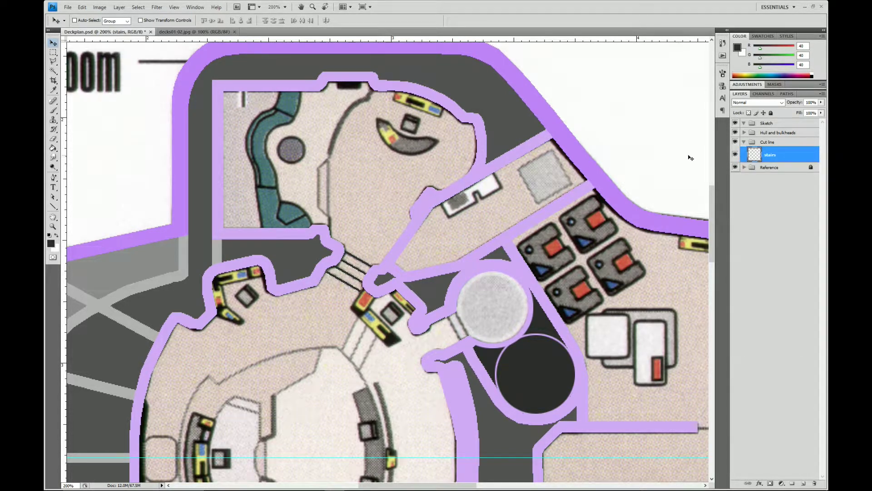
Add a Color Overlay effect to the stairs layer and open its overlay colour for editing
double_click(787, 157)
click(543, 390)
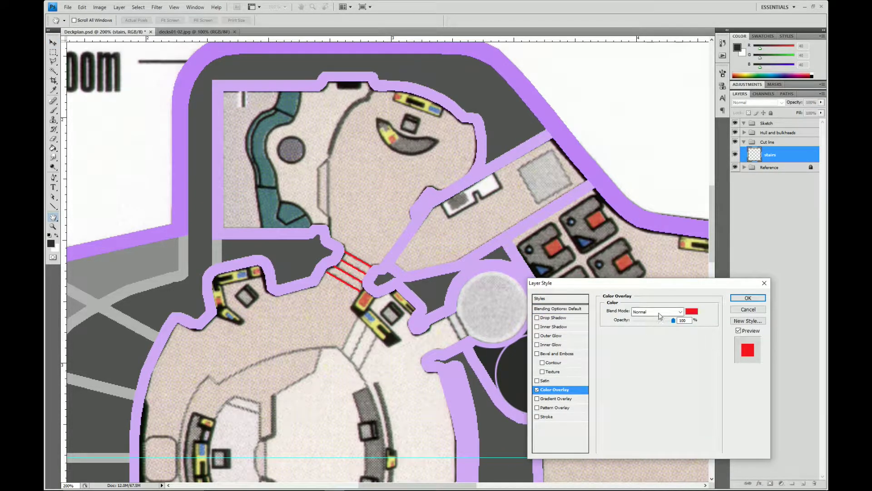
click(656, 312)
click(692, 314)
click(692, 314)
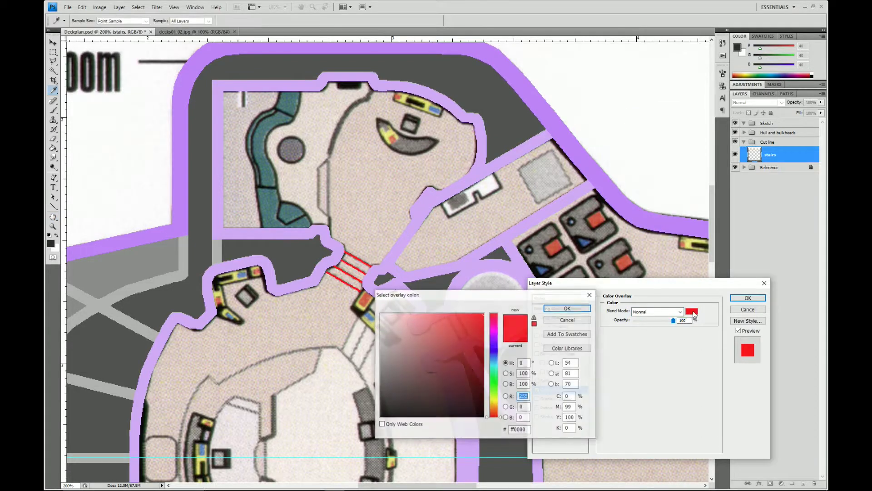
Try a softer red and several other hues for the stairs overlay colour
click(432, 323)
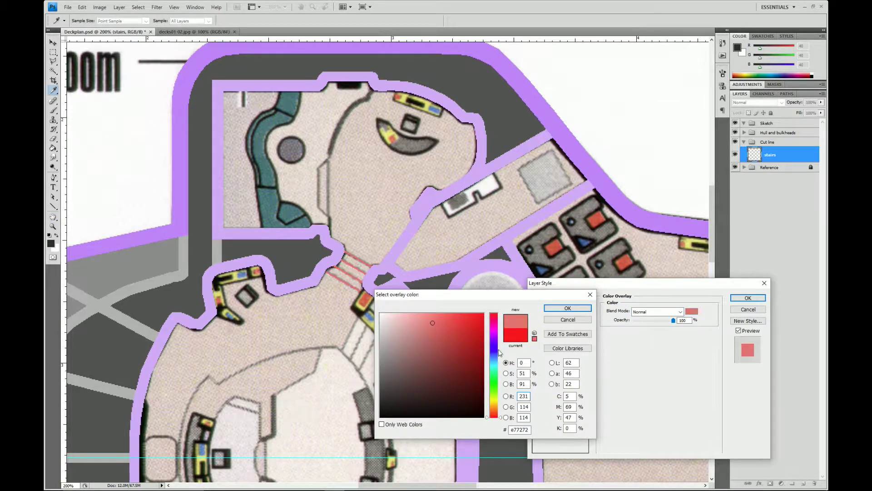
drag(495, 374, 494, 331)
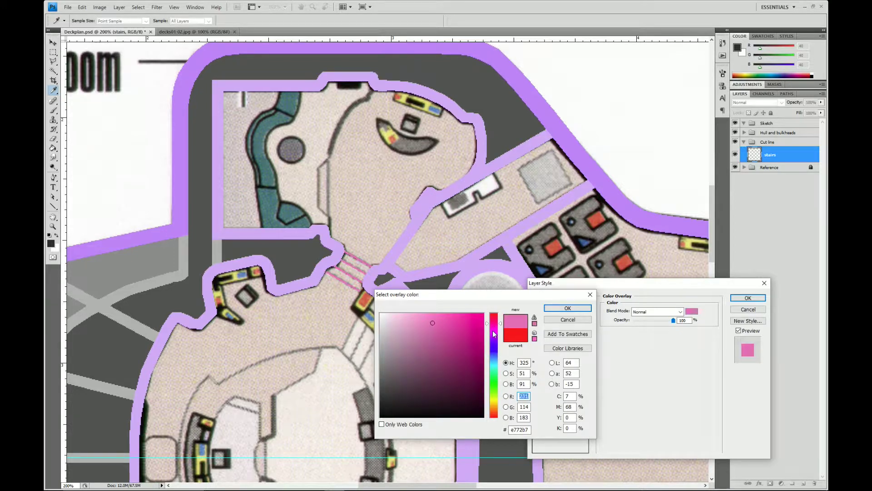
drag(495, 393, 495, 418)
click(494, 314)
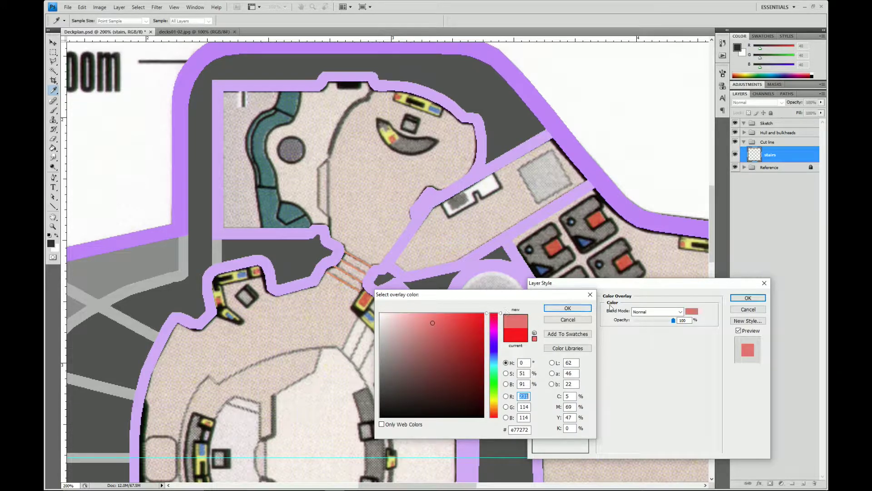
Set the stairs overlay colour to pure red (ff0000) and apply the layer style
text(255)
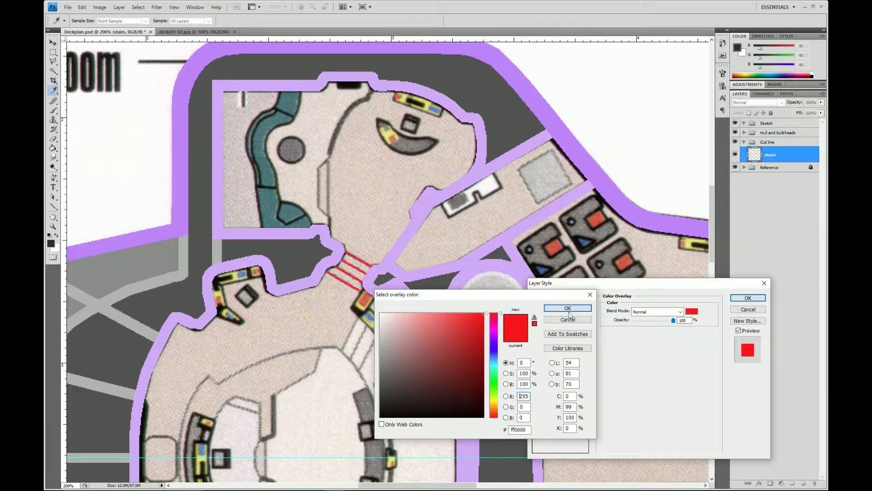
click(733, 299)
click(568, 308)
click(748, 298)
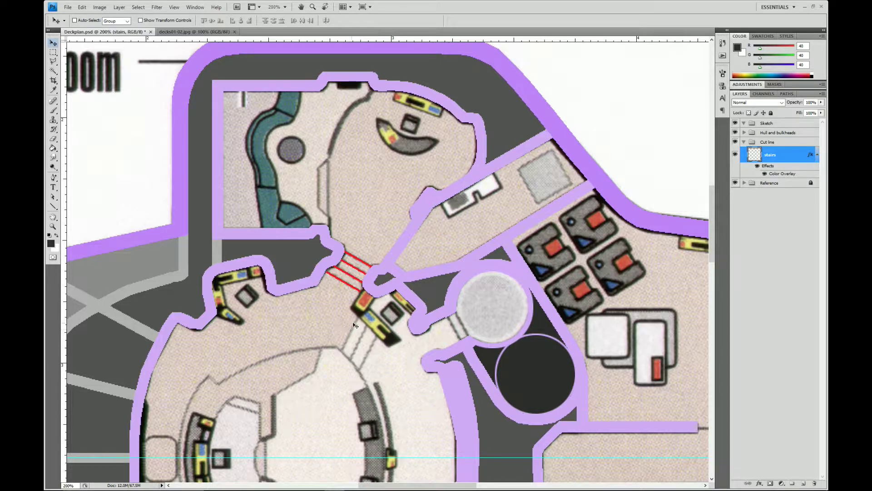
On a new layer, outline the ready room step's angled outer edge with a polygonal selection and stroke it 2 px wide, centred, in dark grey
drag(374, 203, 354, 258)
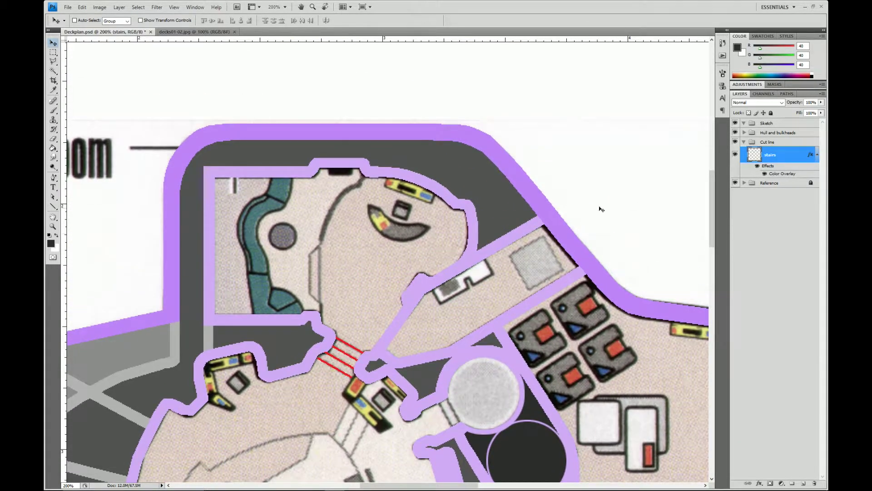
click(818, 156)
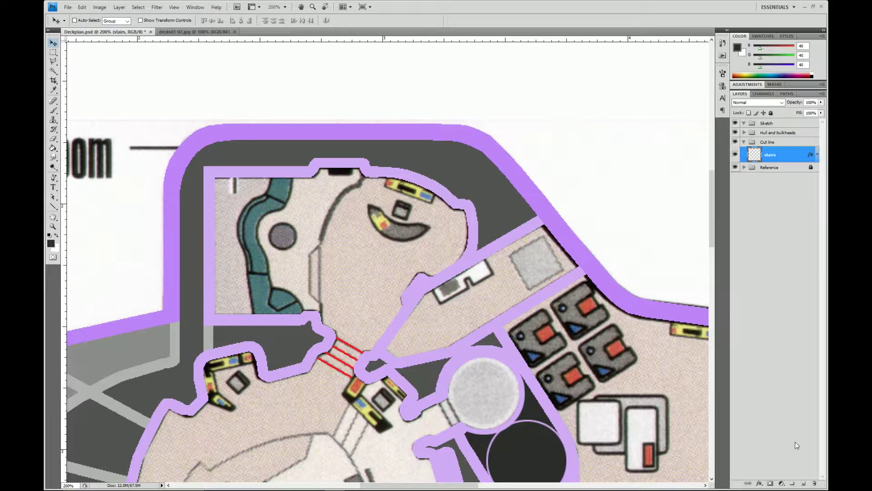
click(804, 484)
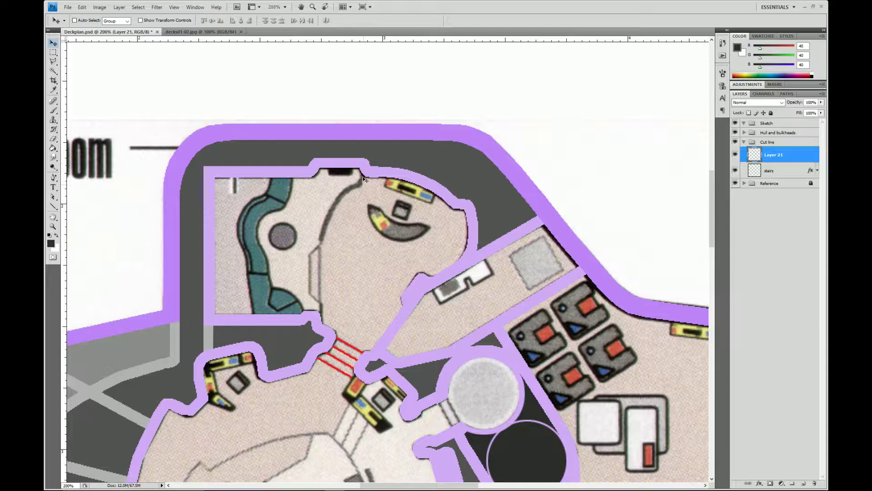
click(53, 61)
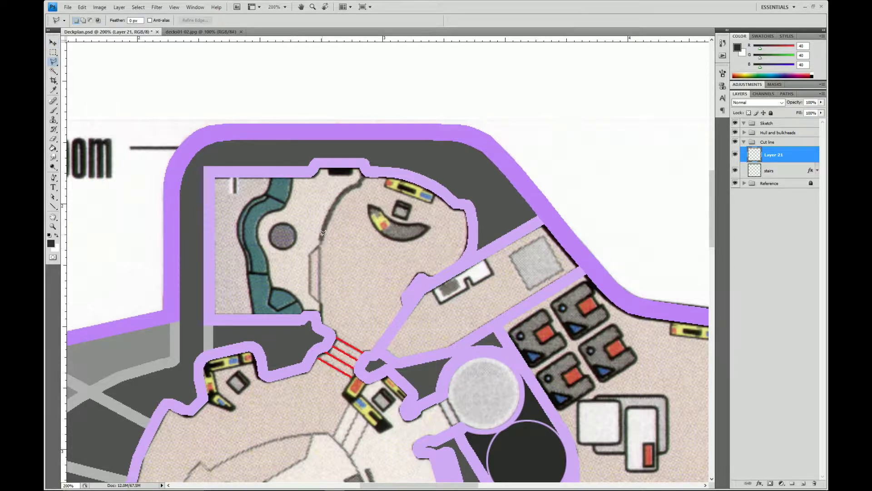
click(310, 255)
click(336, 314)
click(351, 264)
click(322, 237)
click(82, 7)
click(61, 132)
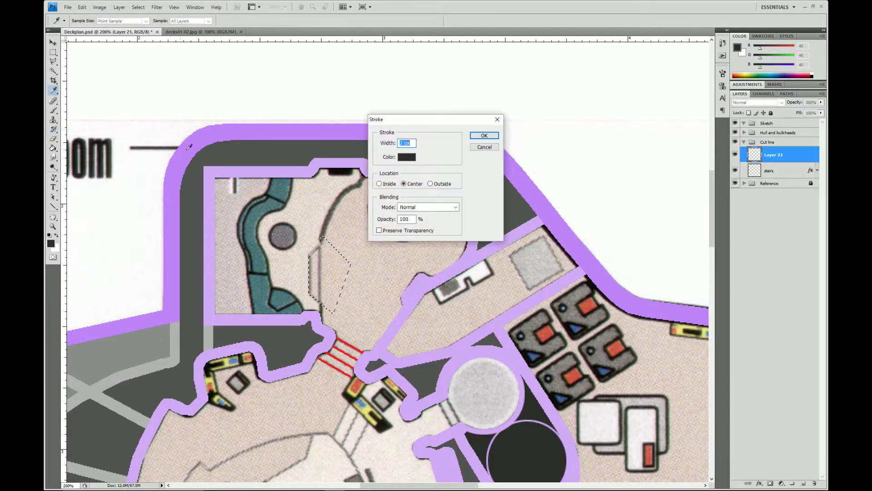
click(483, 136)
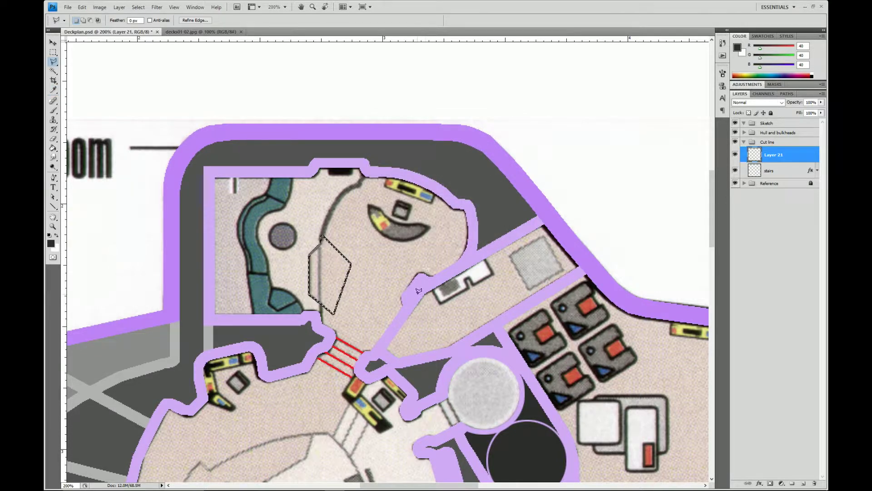
Lasso the unwanted sides of the stroked outline and delete them, leaving only the step's angled outer edge
key(ctrl+d)
click(341, 280)
click(329, 316)
click(362, 325)
click(373, 253)
click(345, 230)
click(315, 227)
click(319, 235)
key(ctrl+d)
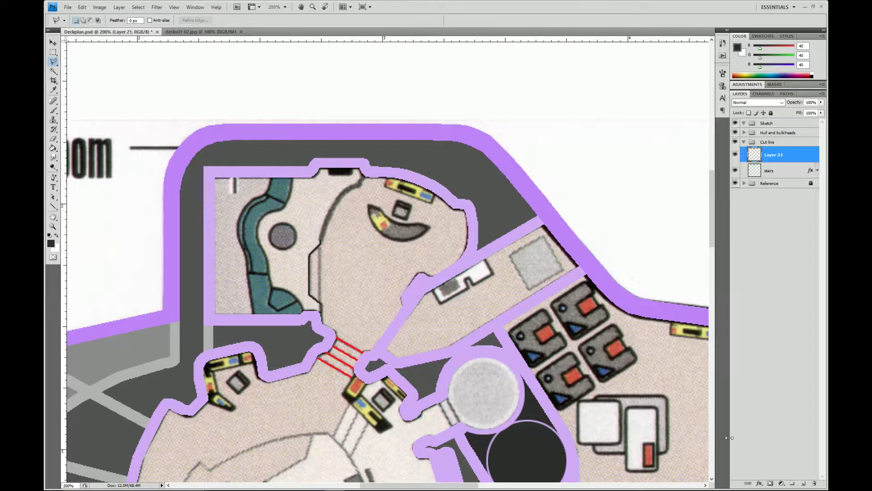
On another new layer, outline a polygonal selection along the step's long straight edge and stroke it 2 px wide, centred, in dark grey
click(802, 484)
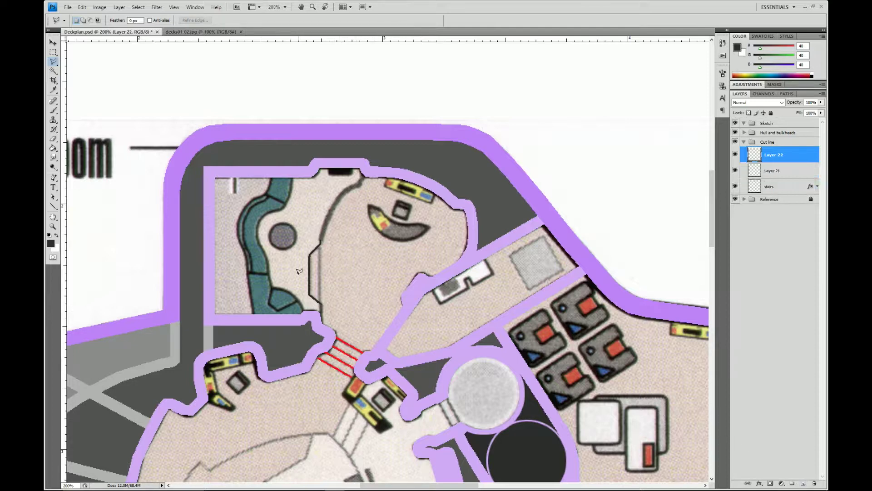
click(321, 240)
click(351, 309)
click(361, 248)
click(320, 238)
click(82, 7)
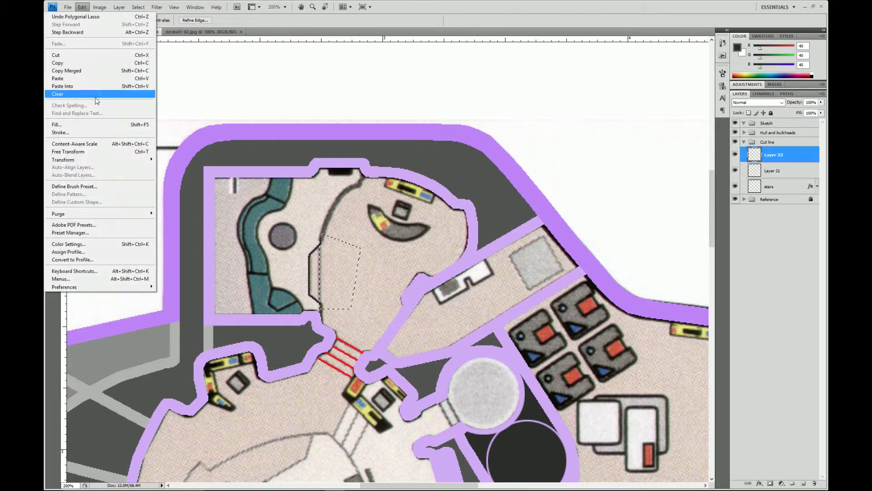
click(87, 132)
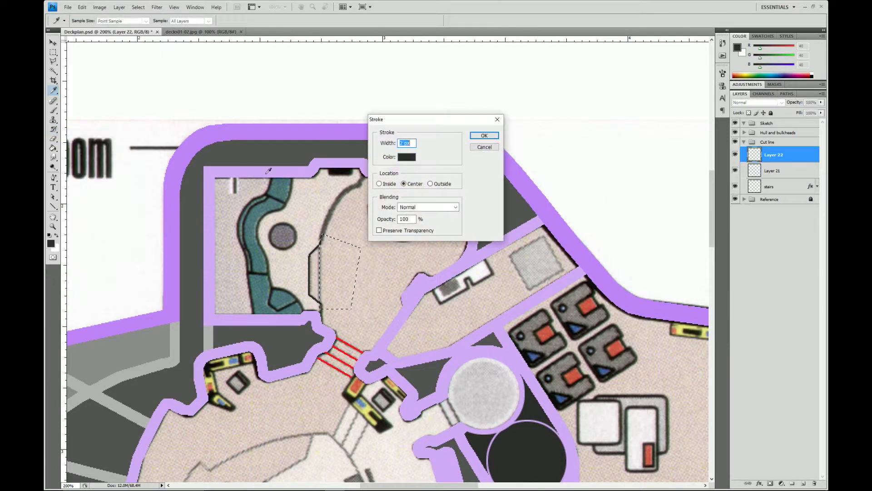
click(484, 135)
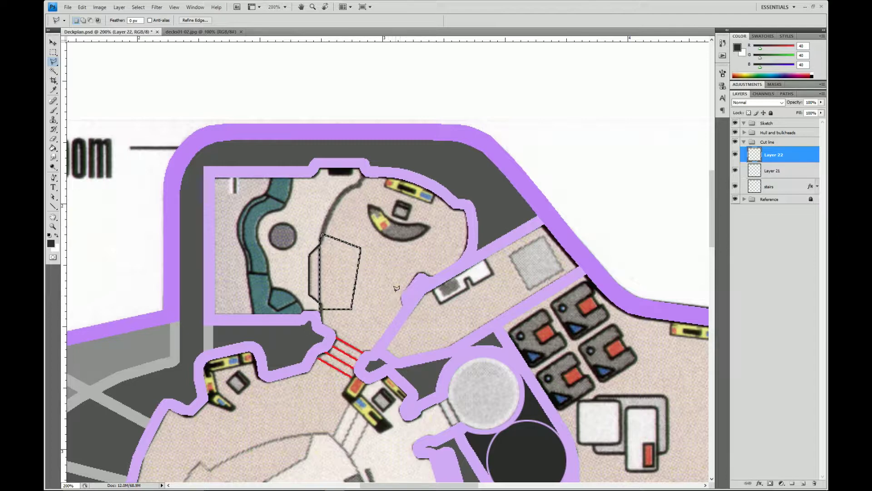
Lasso and delete the surplus sides of the second outline, keeping only the line along the step's straight edge
key(ctrl+d)
click(330, 239)
click(320, 311)
click(350, 321)
click(372, 300)
click(380, 248)
click(357, 226)
click(321, 223)
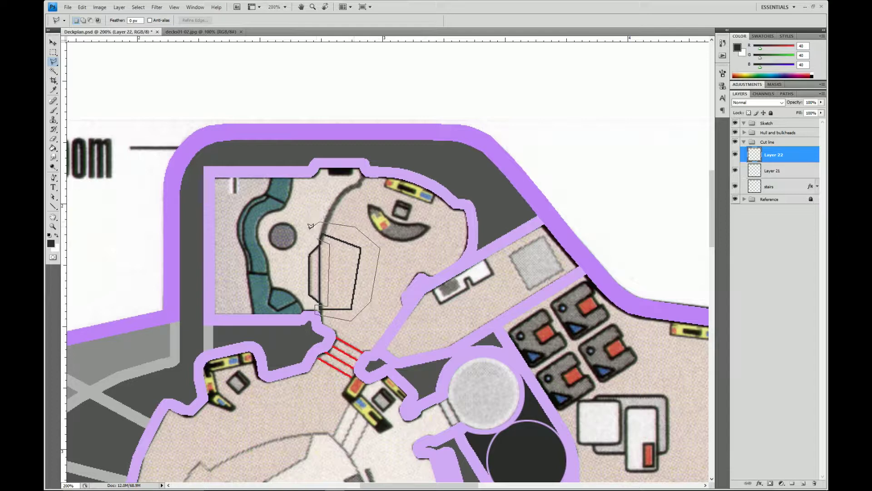
click(319, 237)
key(Delete)
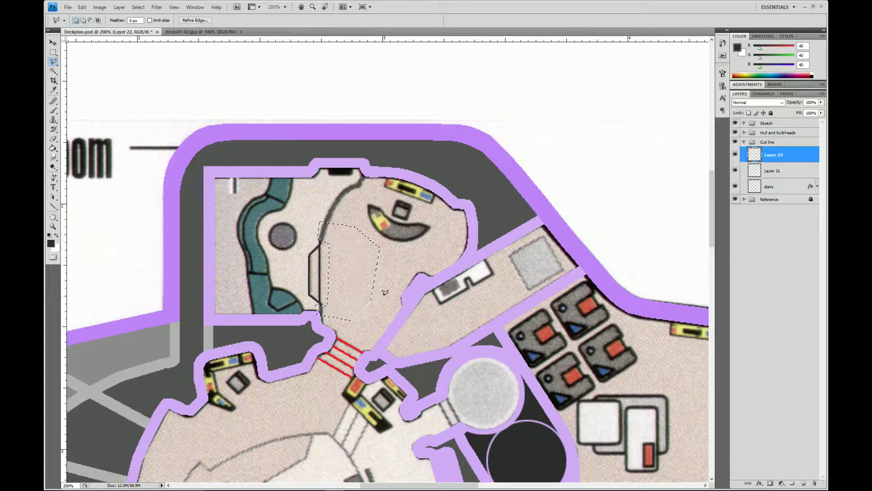
key(ctrl+d)
Merge the two step outline layers together and merge the result down into the stairs layer
shift+click(774, 172)
right_click(774, 170)
click(768, 341)
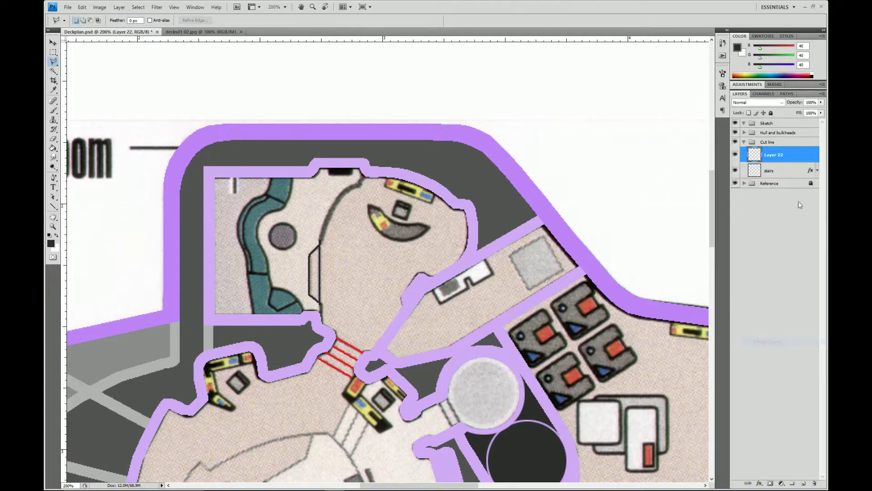
right_click(773, 153)
click(784, 329)
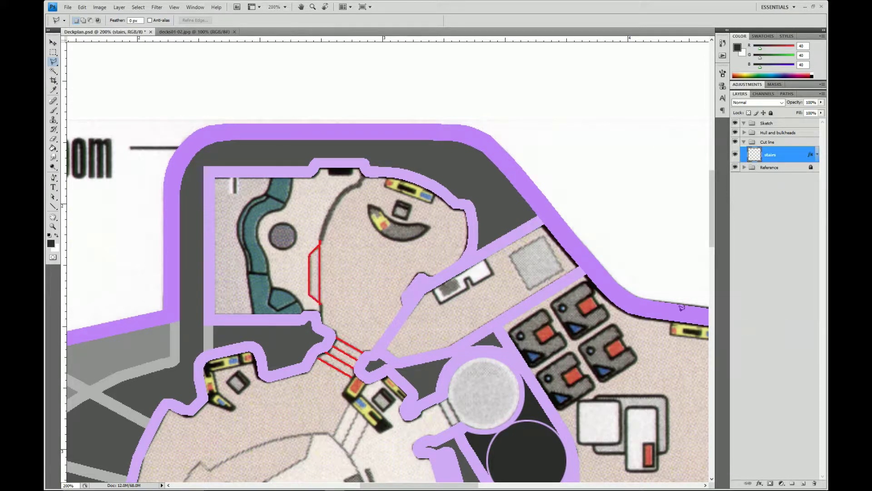
On a new layer, draw a polygonal selection whose edge follows the curved ready room divider from the upper wall down to the stairs
click(803, 483)
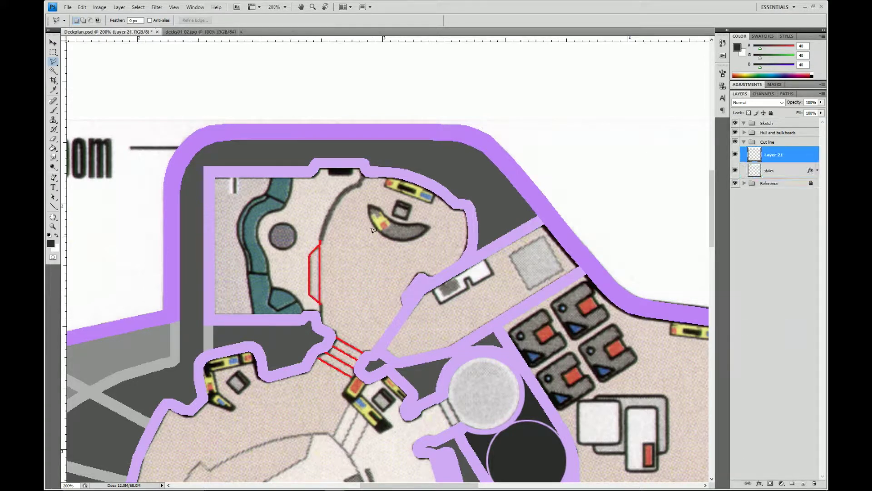
click(359, 183)
click(343, 189)
click(321, 241)
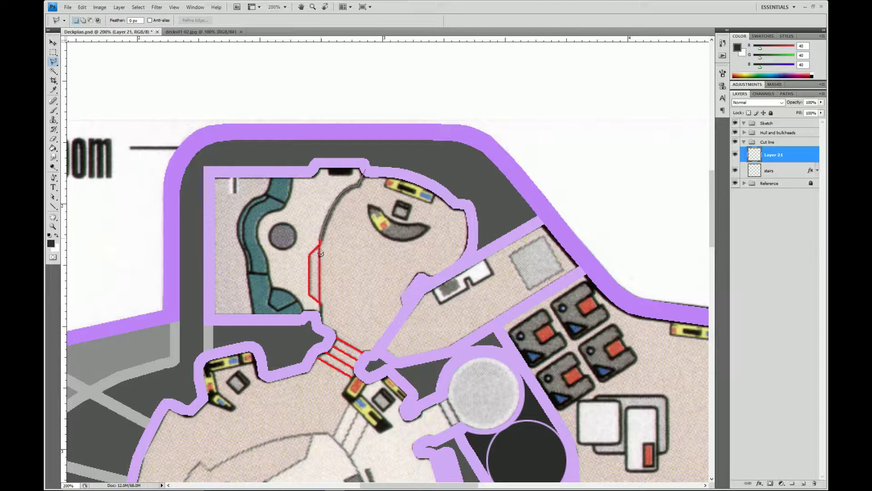
click(321, 304)
click(337, 339)
click(408, 334)
click(414, 226)
click(398, 167)
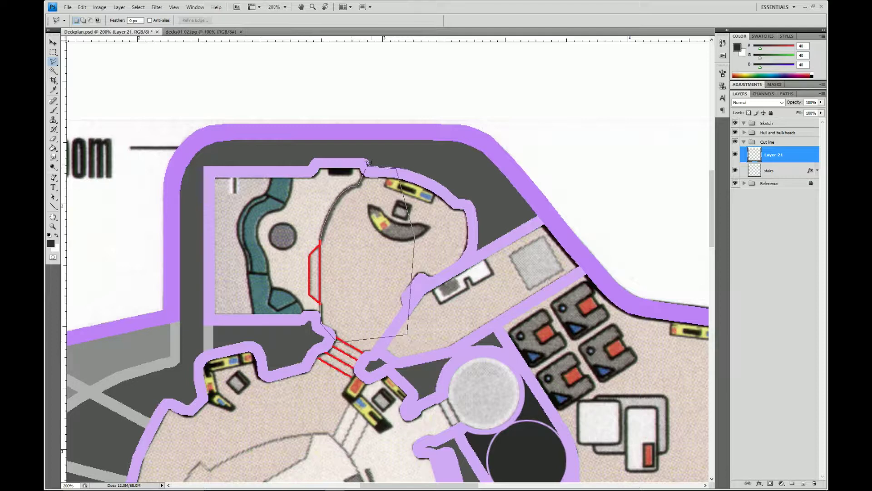
click(363, 170)
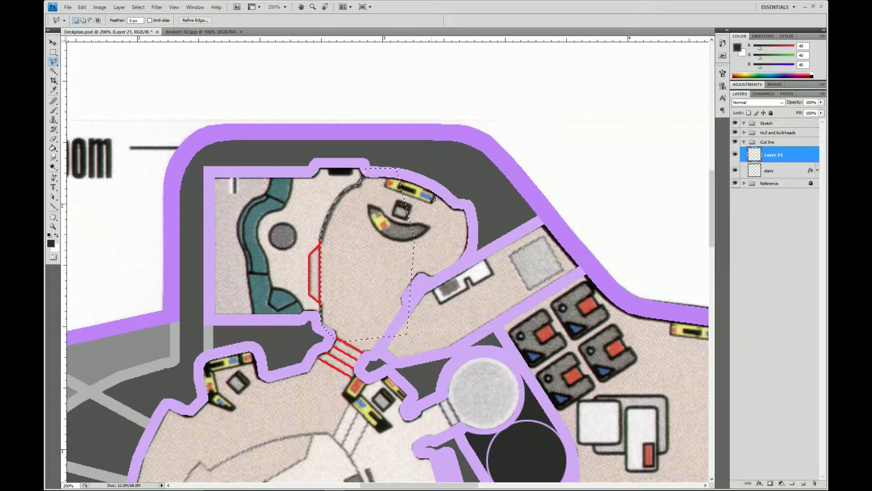
Stroke the divider selection 4 px wide, centred, in dark grey
click(82, 7)
click(154, 130)
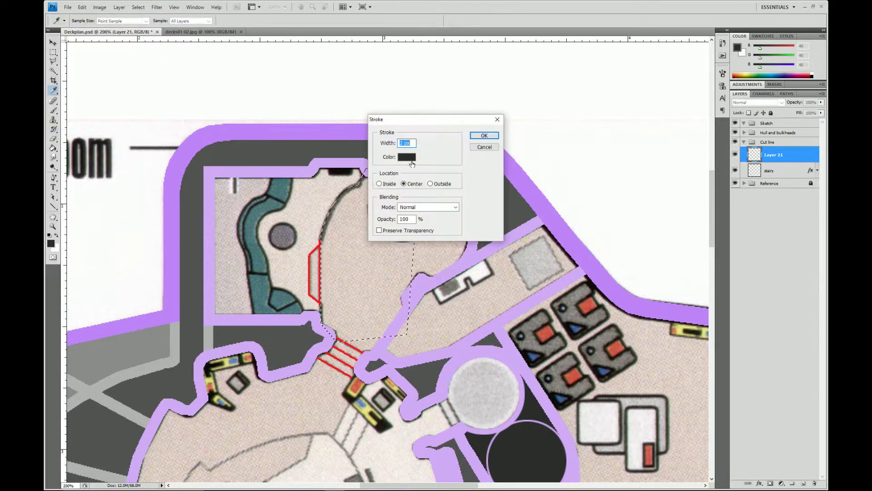
text(4)
click(485, 136)
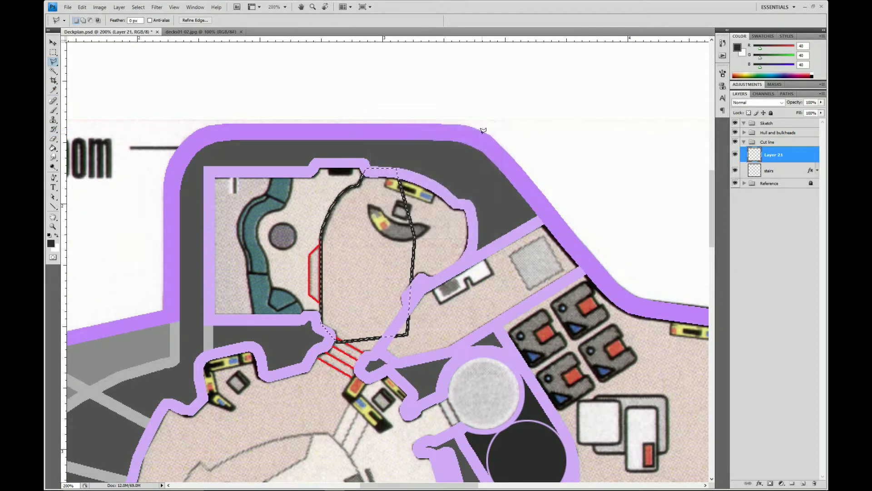
Lasso the part of the thick divider line that crosses the ready room step and delete it
key(ctrl+d)
click(319, 241)
click(334, 241)
click(327, 305)
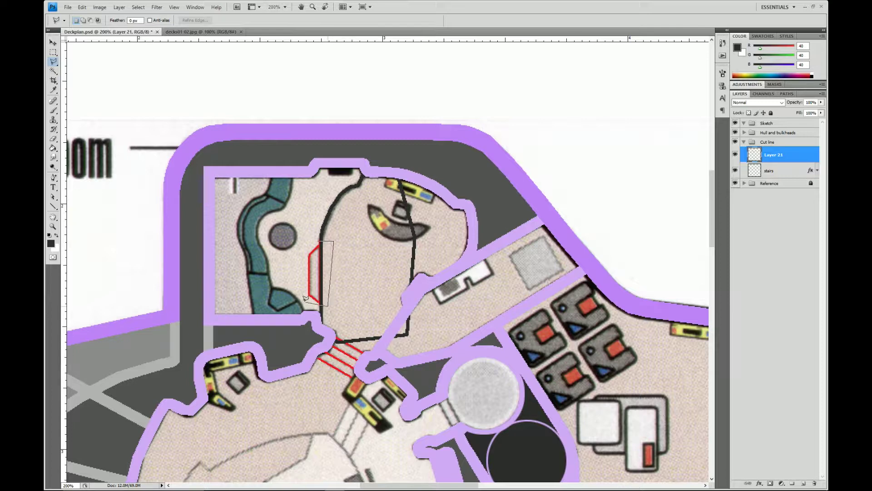
click(305, 301)
click(318, 238)
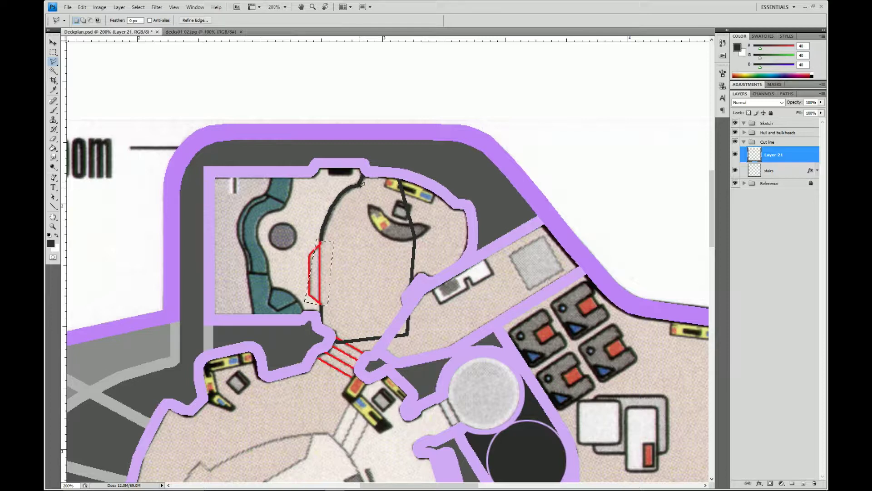
Lasso and delete the surplus outline across the ready room, then merge the remaining divider line down into the stairs layer
click(364, 168)
click(391, 286)
click(321, 324)
click(339, 349)
click(414, 356)
click(430, 225)
click(419, 171)
click(384, 156)
click(366, 159)
key(ctrl+d)
right_click(792, 155)
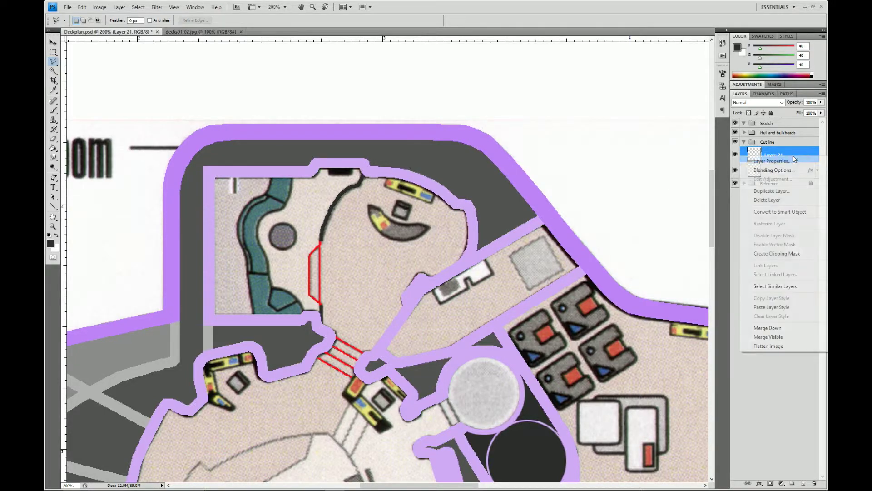
click(752, 337)
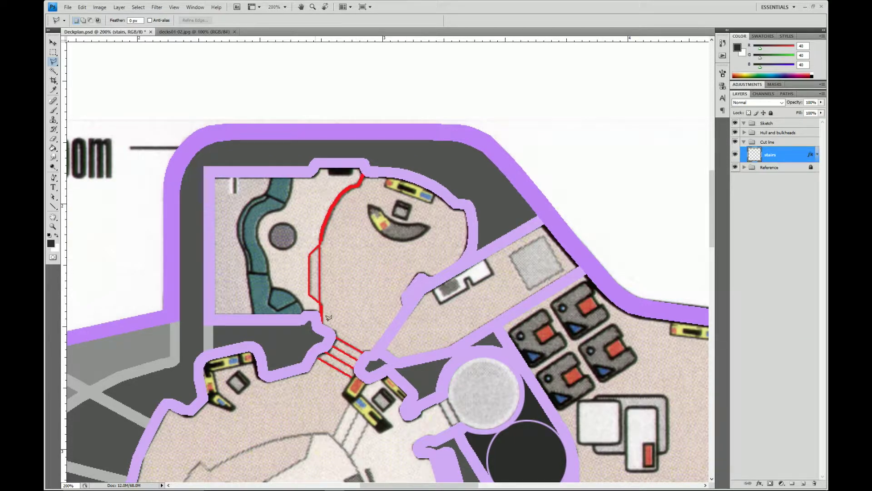
Select the upper red stair lines beside the ready room with a rectangular marquee and copy them onto a new layer
mouse_move(393, 263)
mouse_down()
mouse_move(411, 220)
mouse_move(468, 150)
mouse_move(437, 173)
mouse_move(442, 121)
mouse_move(436, 187)
mouse_move(416, 179)
mouse_move(444, 124)
mouse_up()
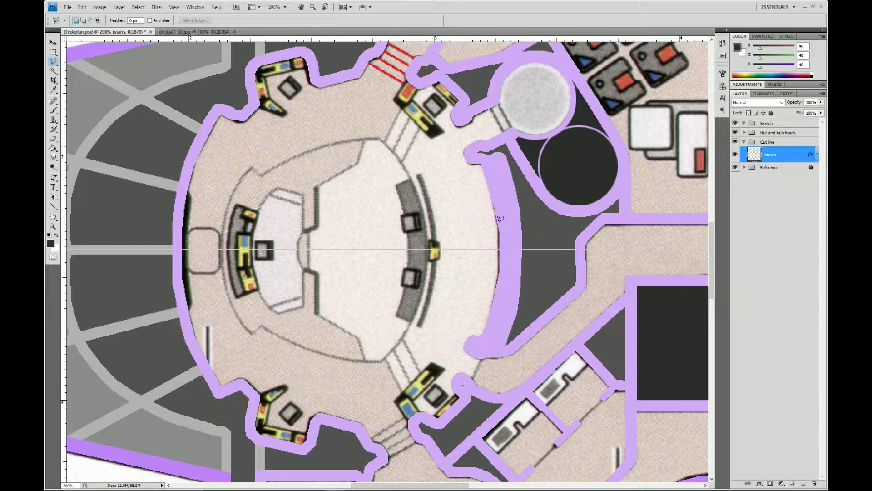
scroll(559, 182, up, 3)
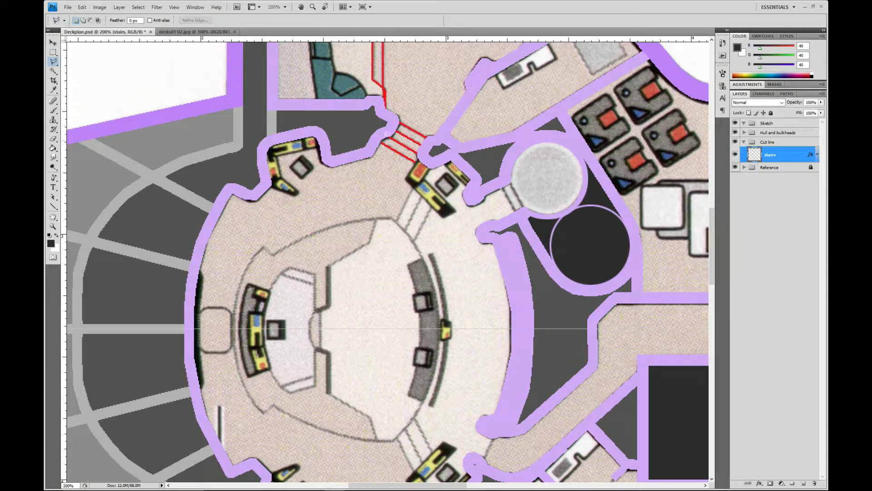
key(m)
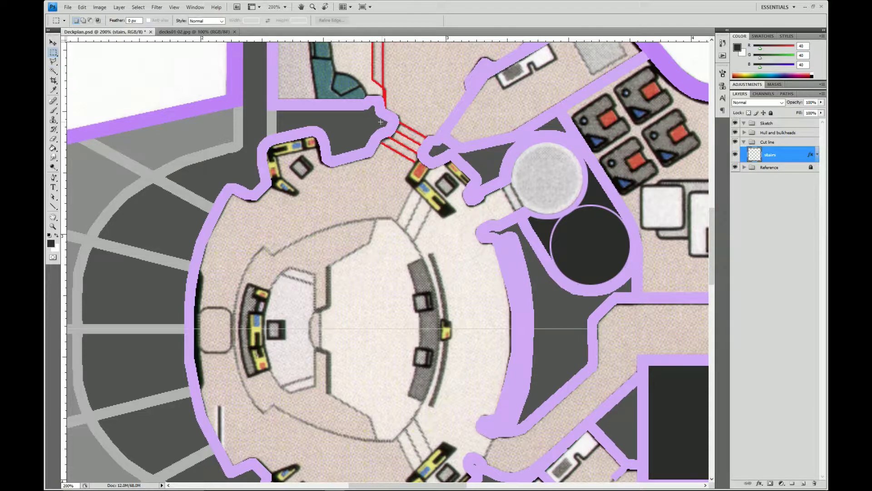
drag(451, 168, 451, 179)
key(ctrl+j)
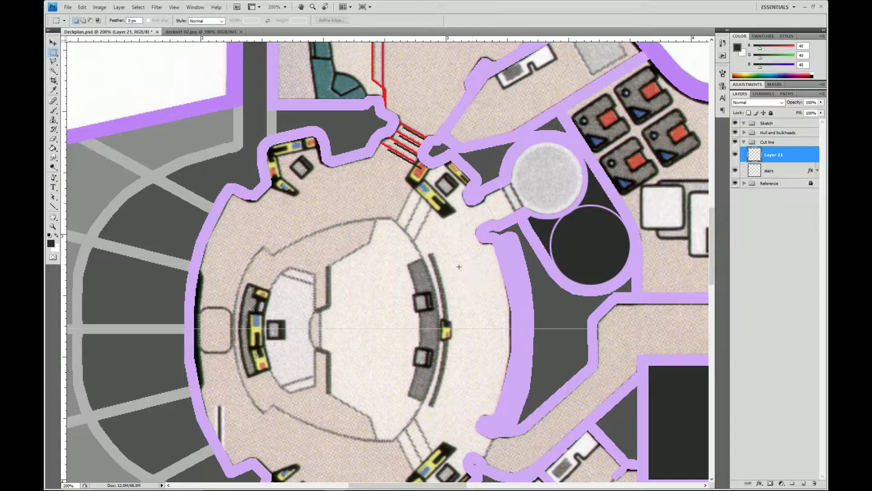
Move the copied stair lines down near the lower stairway beside the conference room and flip them vertically
key(v)
drag(408, 169, 390, 433)
scroll(476, 435, down, 5)
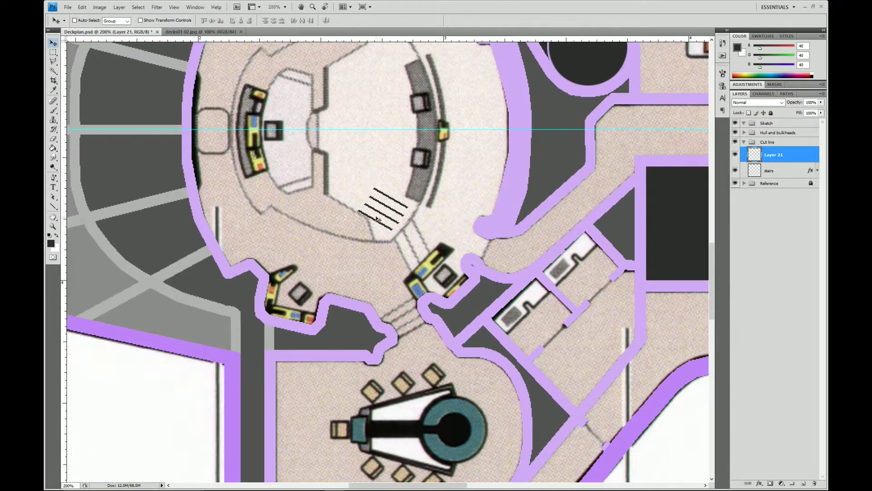
drag(380, 216, 391, 282)
key(ctrl+t)
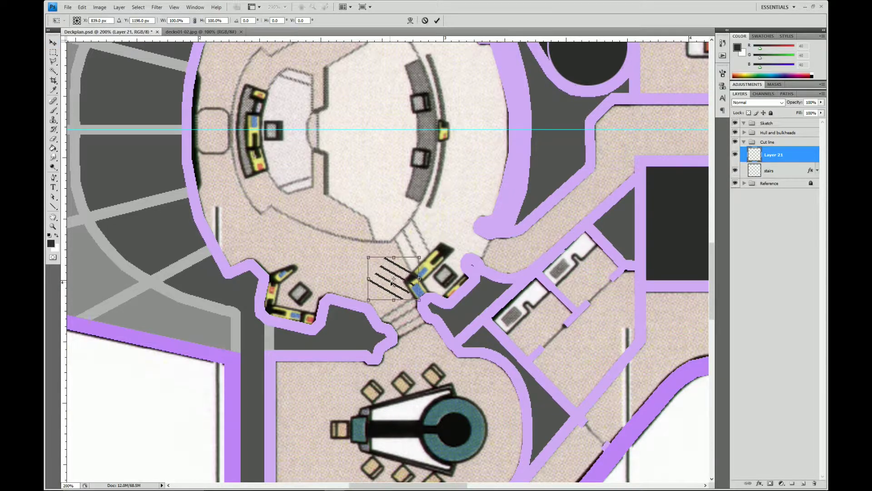
right_click(392, 284)
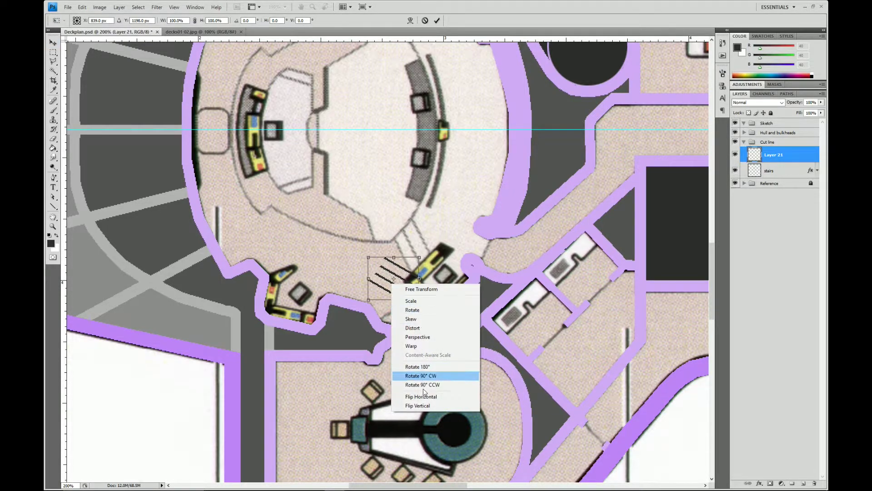
click(422, 404)
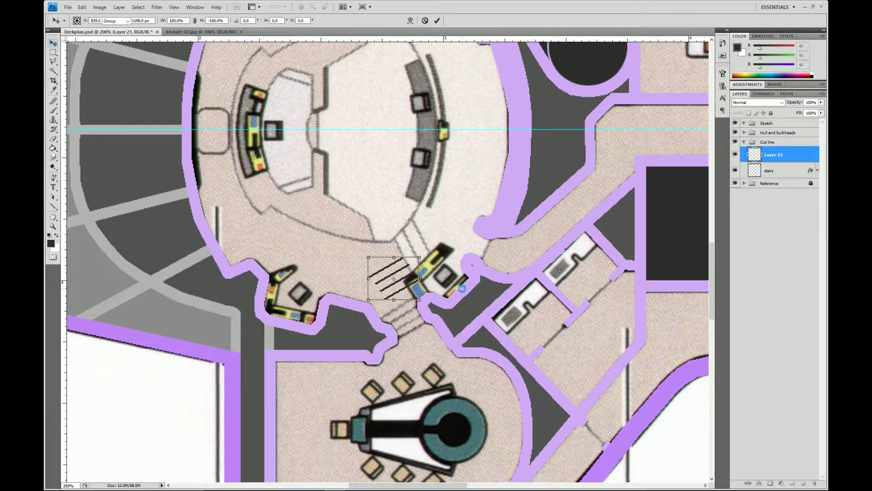
key(Return)
Nudge the flipped stair lines onto the lower stairway of the reference and merge them down into the stairs layer
key(shift+Down)
key(shift+Down)
key(shift+Down)
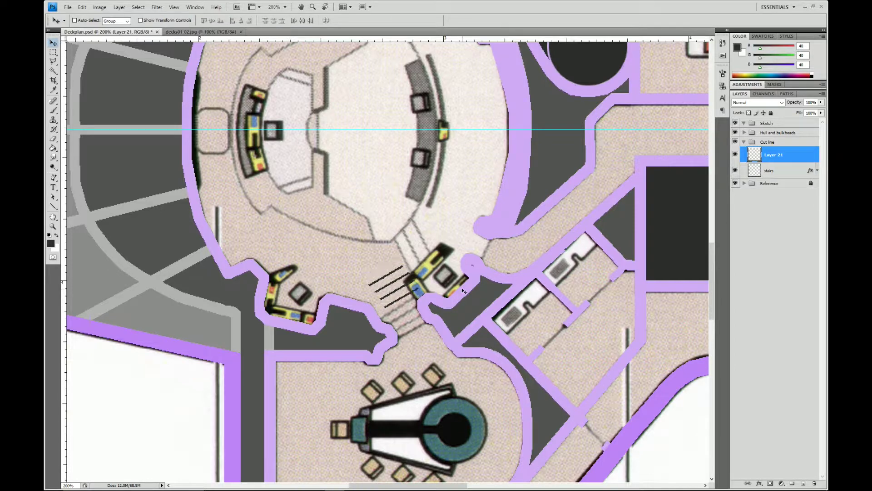
key(Down)
key(Down)
key(Down)
key(Down)
key(Down)
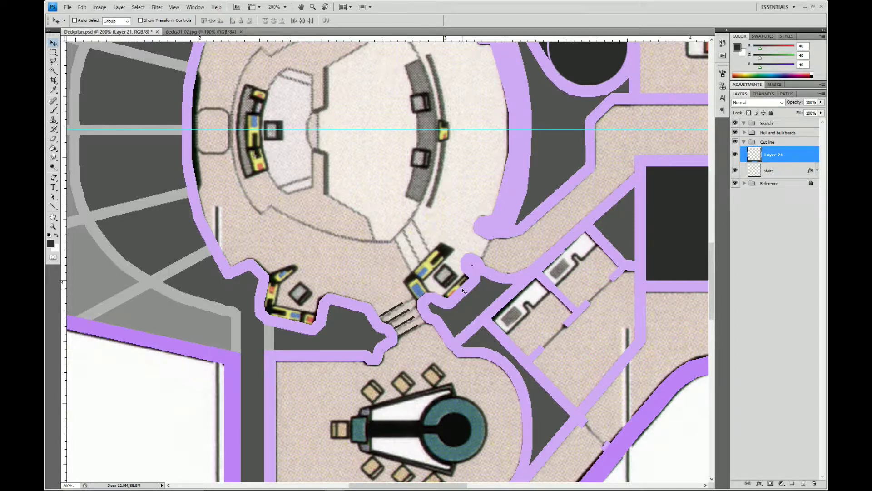
key(Right)
key(Right)
key(Right)
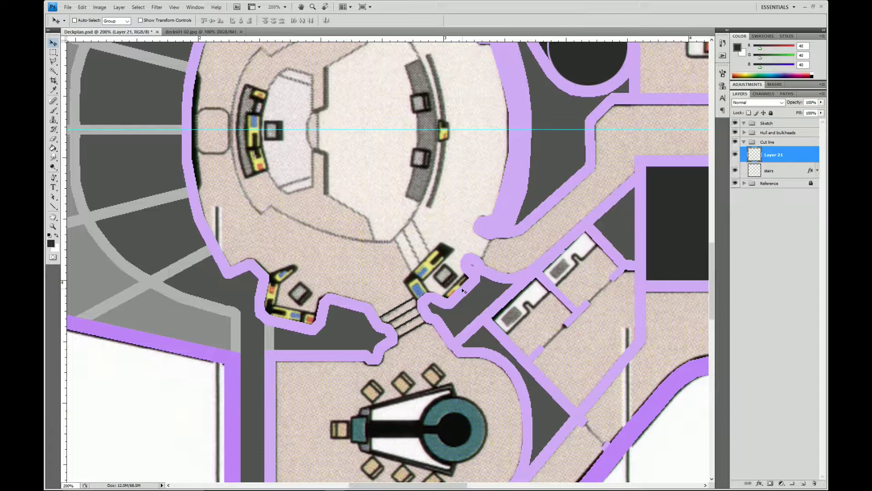
right_click(781, 156)
click(769, 328)
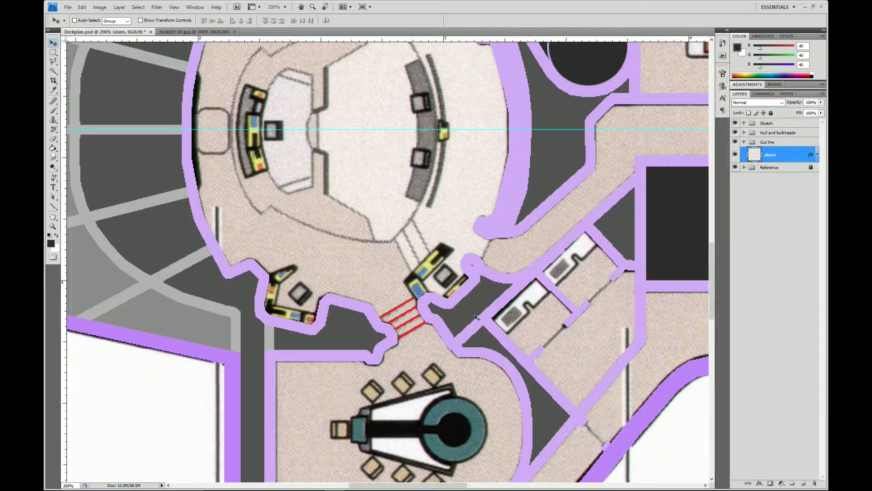
On a new layer, draw a polygonal selection along the upper thick railing behind the captain's area and stroke it 4 px wide, centred
drag(381, 108, 384, 218)
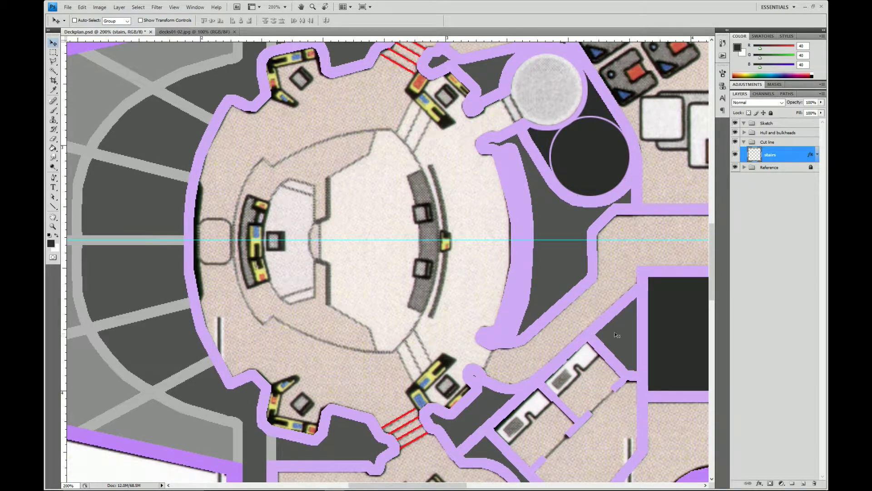
click(804, 484)
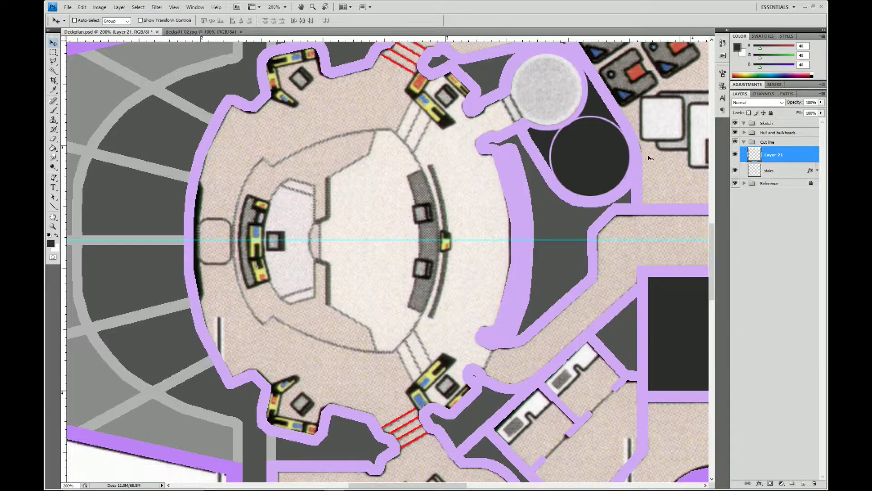
click(52, 61)
click(327, 173)
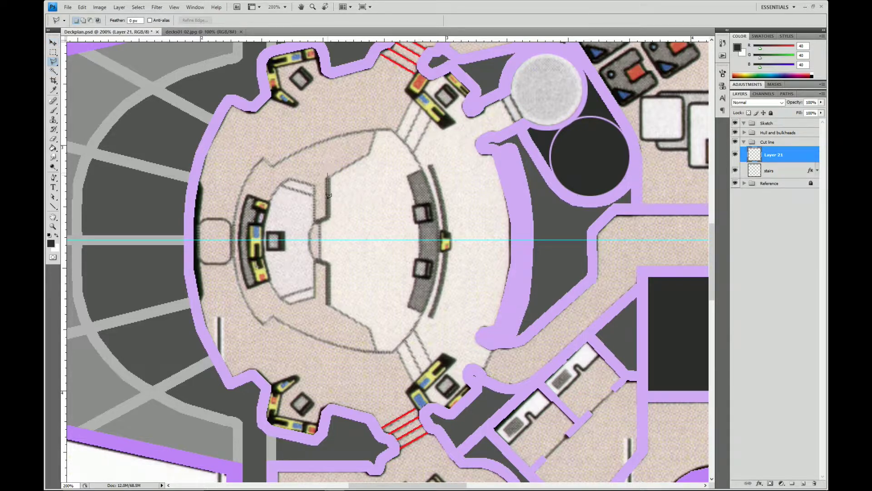
click(329, 215)
click(309, 223)
click(301, 248)
click(374, 264)
click(375, 212)
click(344, 168)
click(328, 171)
click(82, 7)
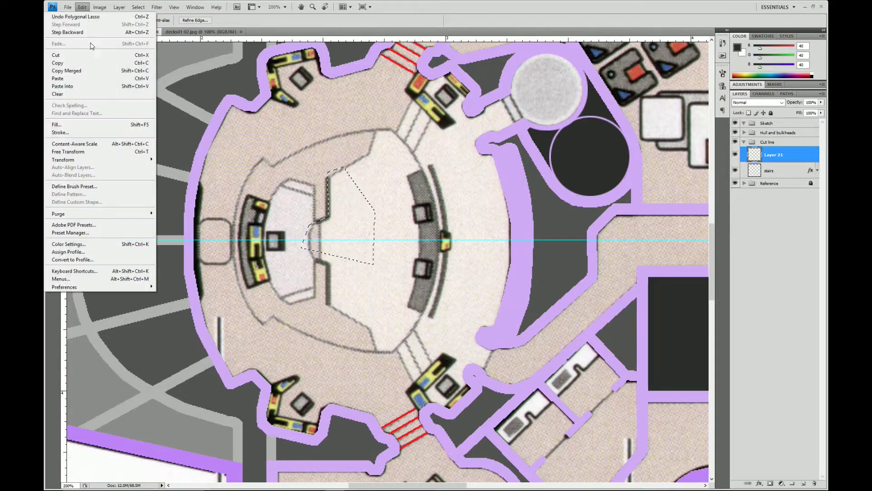
click(91, 129)
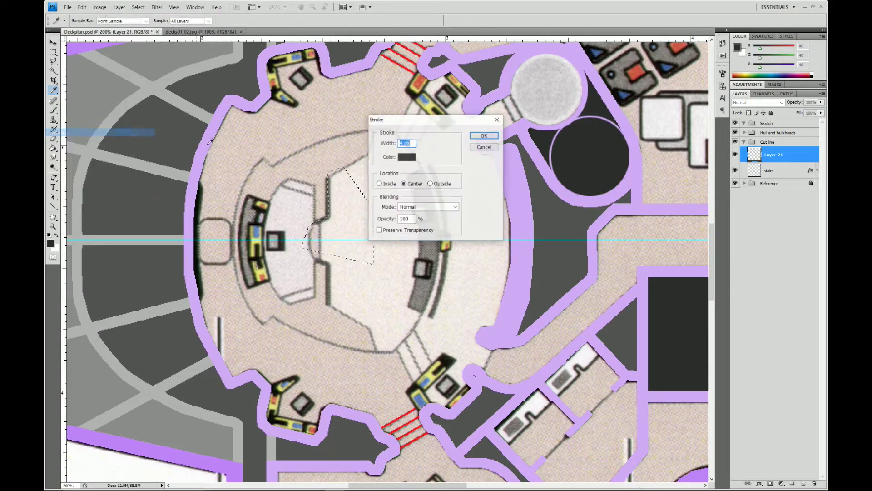
click(481, 136)
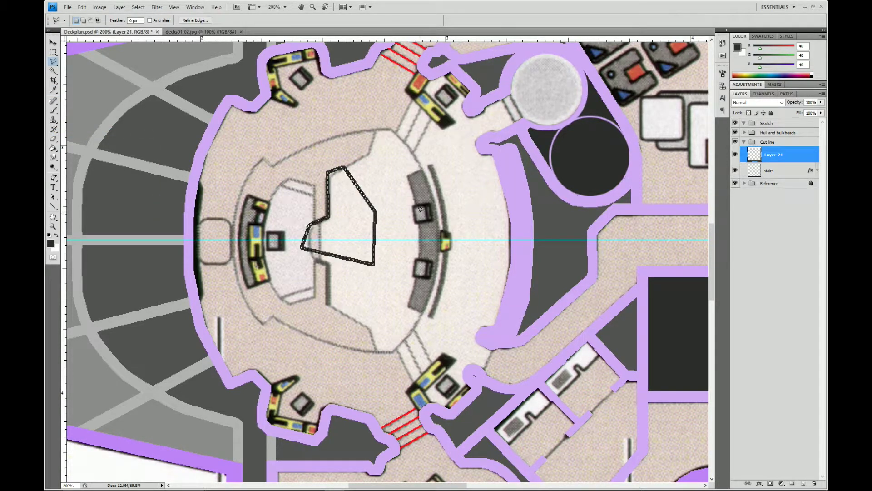
Lasso the surplus outline around the thick railing line and delete it, keeping only the railing segment
click(322, 177)
click(336, 177)
click(341, 233)
click(314, 231)
click(314, 213)
click(297, 221)
click(294, 262)
click(363, 288)
click(399, 272)
click(399, 210)
click(336, 146)
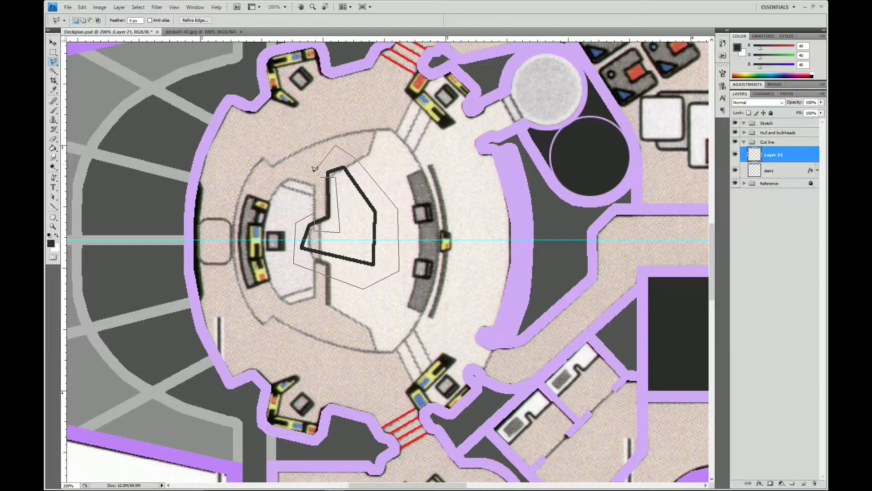
click(317, 172)
key(Delete)
key(ctrl+d)
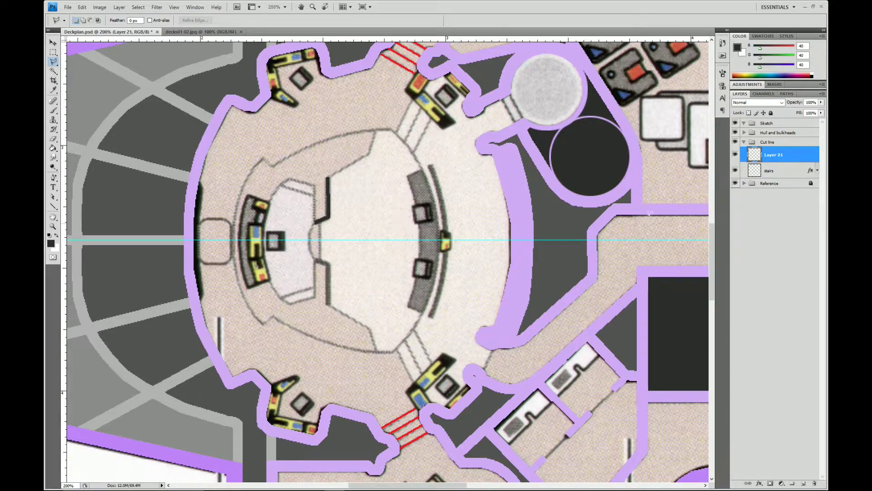
On a new layer, draw a polygonal selection along the upper half of the bridge's large curved floor outline and stroke it centred in dark grey
click(803, 483)
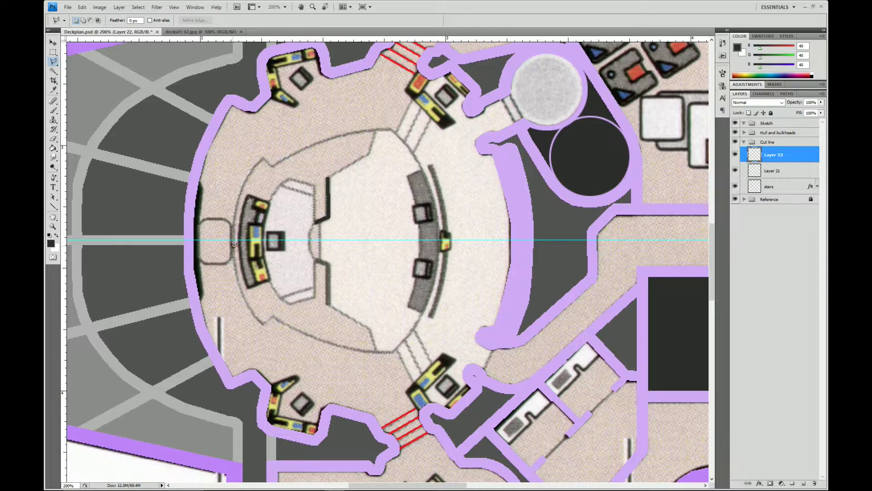
click(233, 256)
click(384, 282)
click(438, 236)
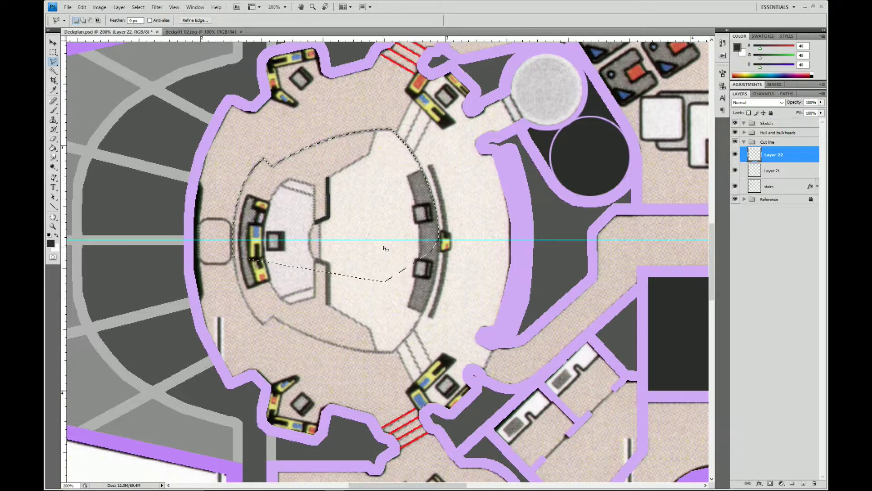
click(78, 7)
click(79, 129)
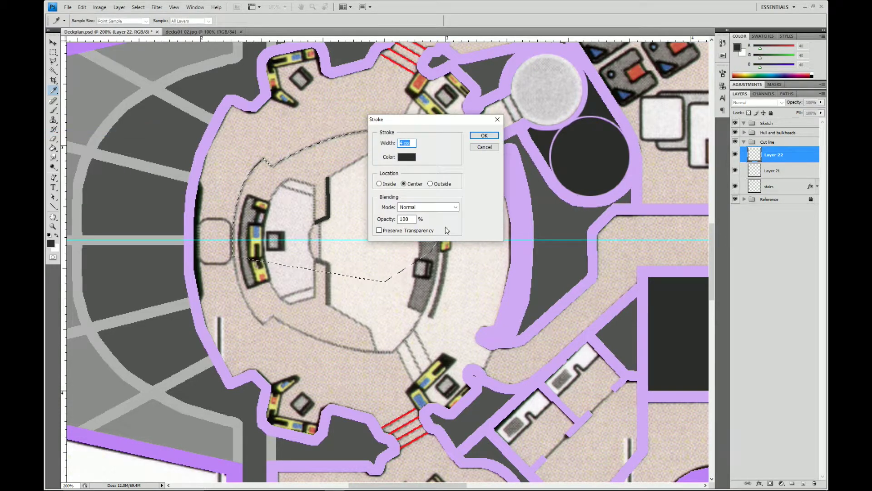
click(484, 135)
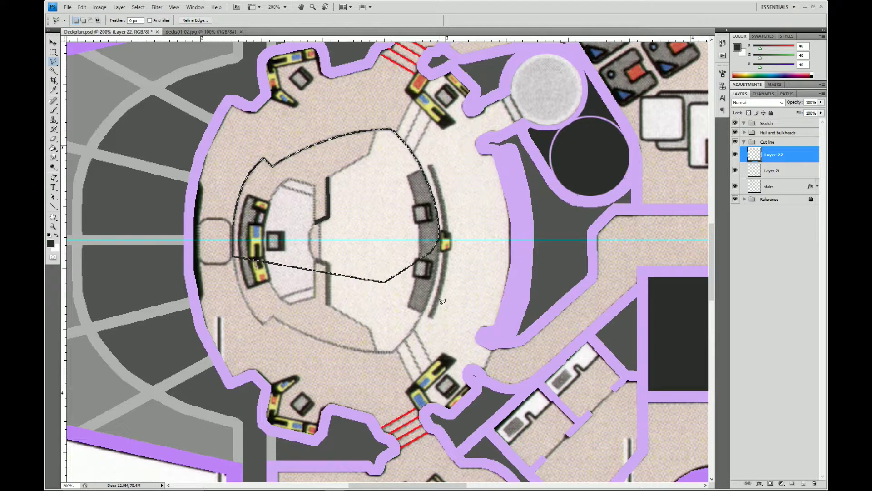
Delete the part of the curved floor outline that lies below the horizontal centre guide
key(ctrl+d)
key(m)
drag(482, 354, 185, 239)
key(Delete)
key(ctrl+d)
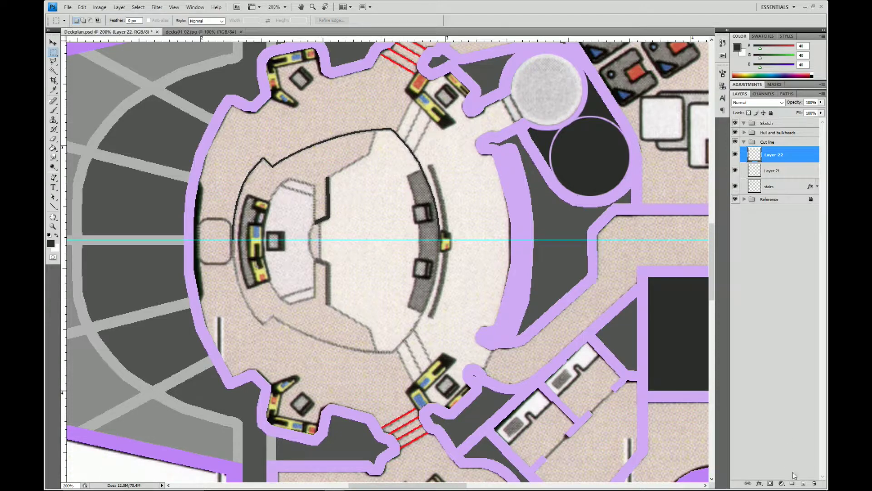
On a new layer, select along the upper inner floor edge from the curved outline past the railing to the centre and stroke it
click(803, 483)
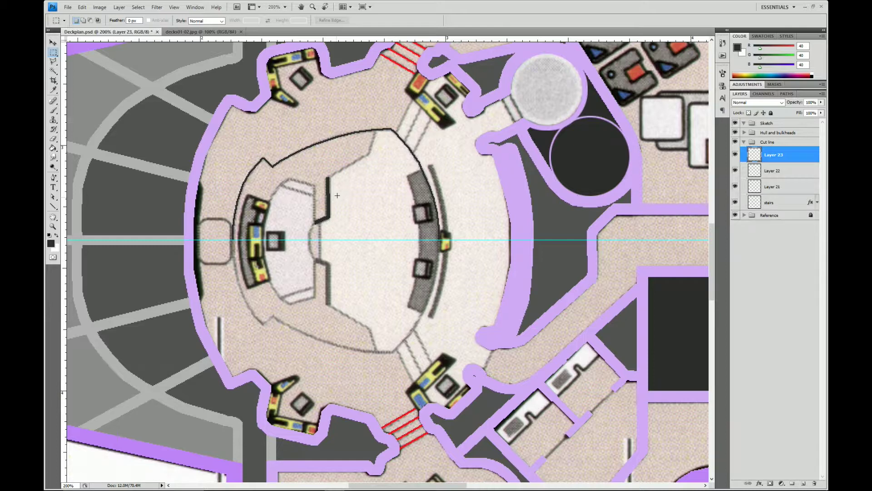
key(l)
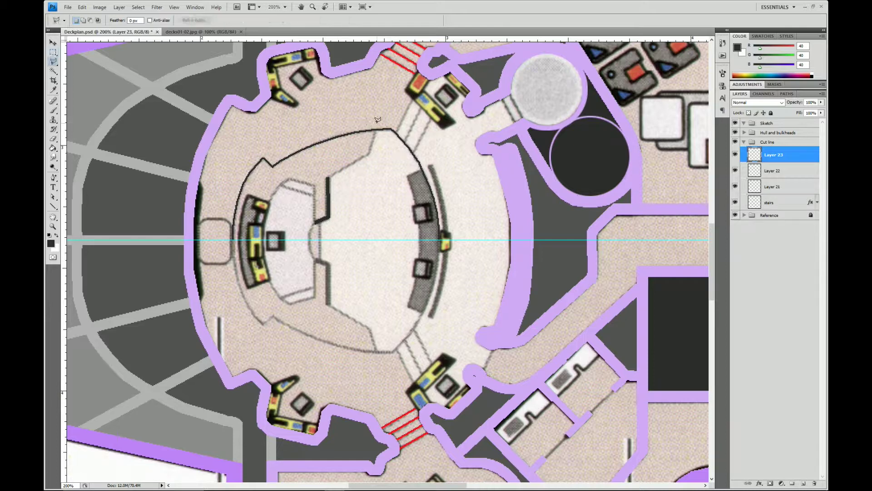
click(377, 123)
click(369, 155)
click(327, 175)
click(328, 215)
click(316, 222)
click(320, 261)
click(371, 274)
click(408, 172)
click(389, 120)
click(376, 129)
click(83, 7)
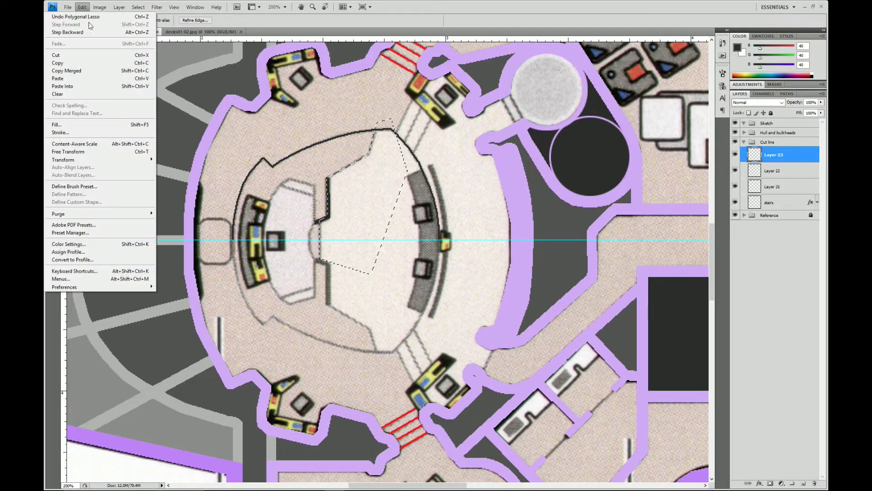
click(86, 132)
click(485, 136)
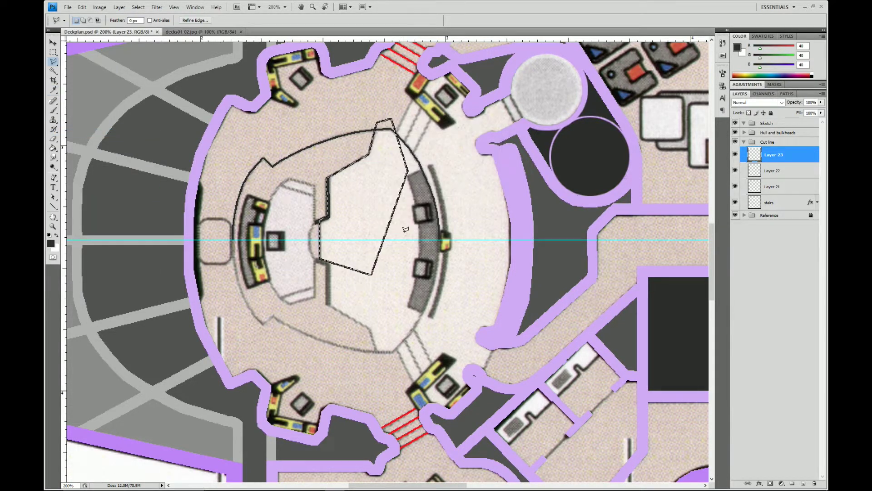
Delete the inner edge's surplus outline below the centre guide, across the open floor and above the curved floor outline
key(m)
mouse_move(405, 309)
mouse_down()
mouse_move(337, 307)
mouse_move(286, 242)
mouse_up()
key(Delete)
drag(435, 98, 381, 275)
key(Delete)
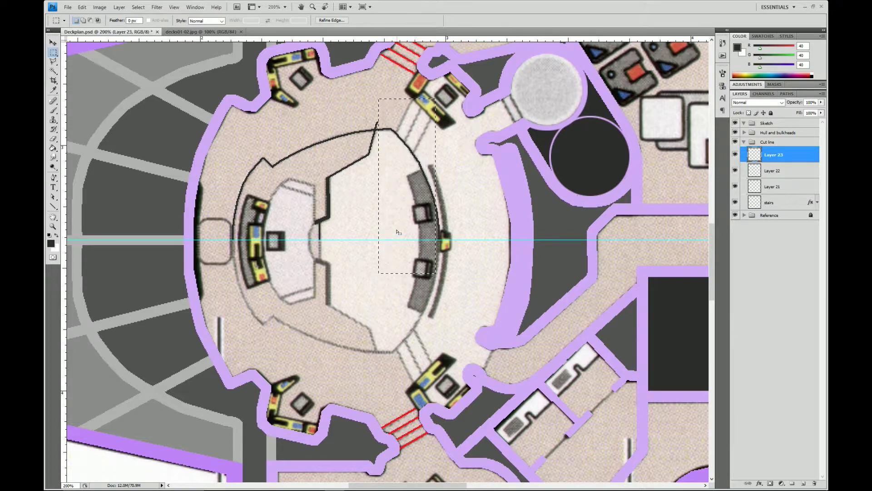
key(ctrl+d)
drag(378, 120, 393, 129)
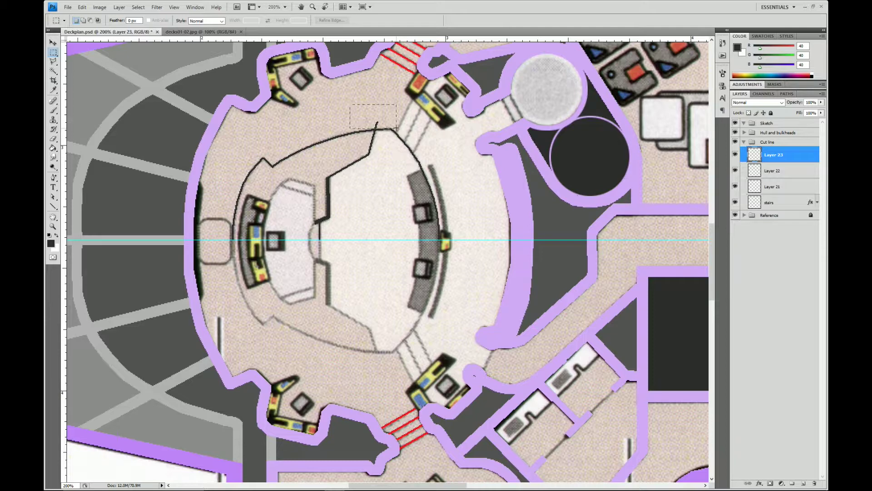
key(Delete)
key(ctrl+d)
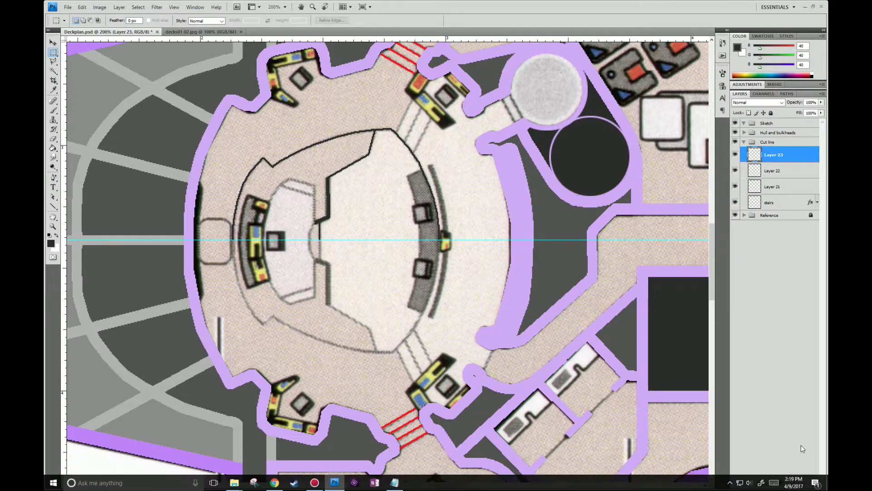
On a new layer, draw a polygonal selection along the upper half of the small inner command platform and stroke it centred in dark grey
click(803, 483)
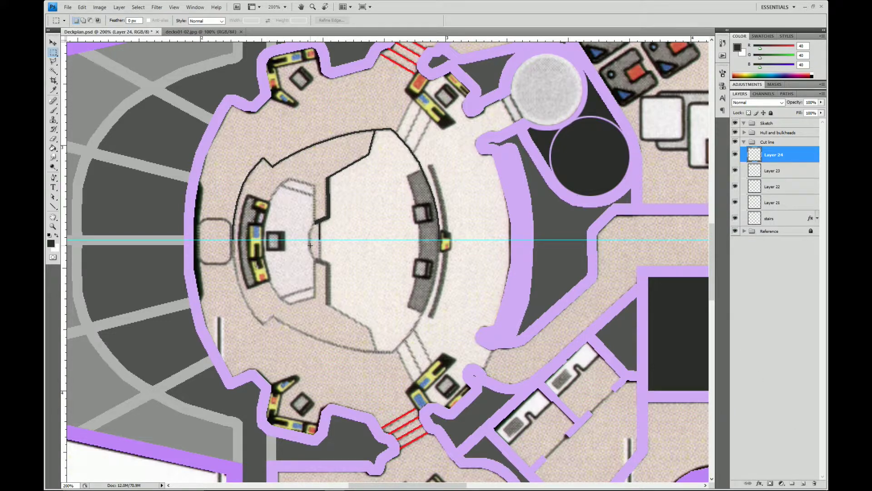
click(53, 62)
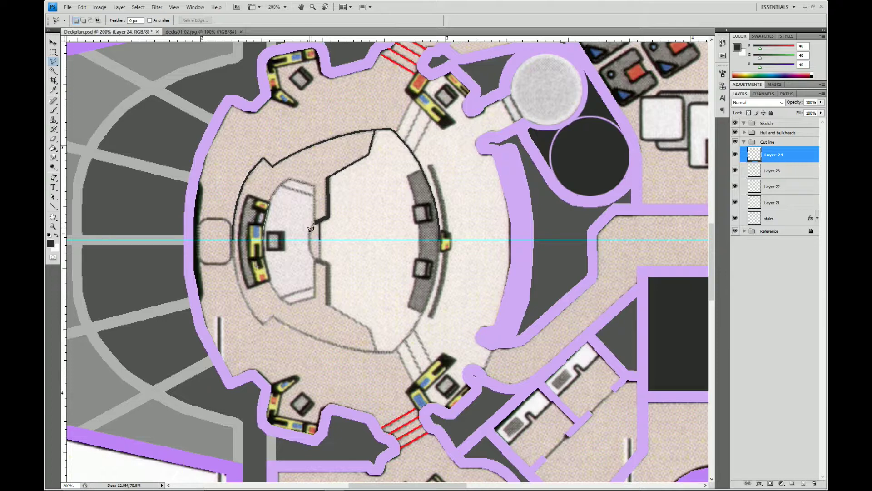
click(309, 248)
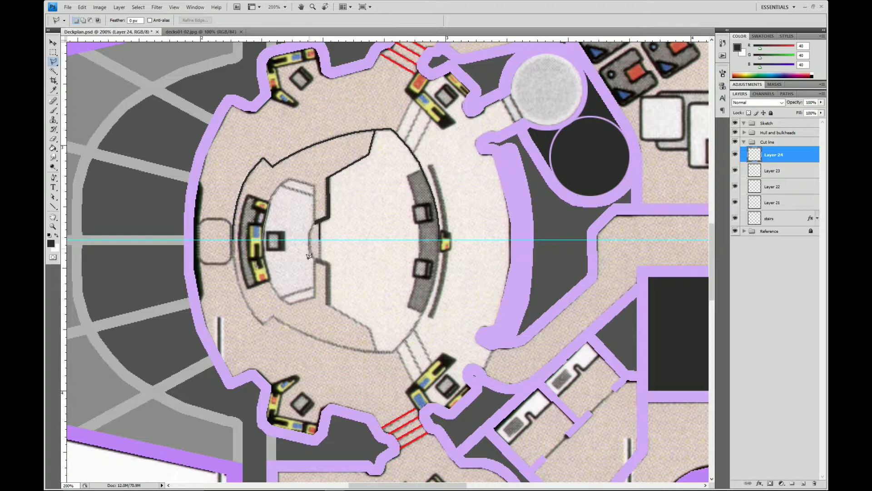
click(263, 238)
click(82, 7)
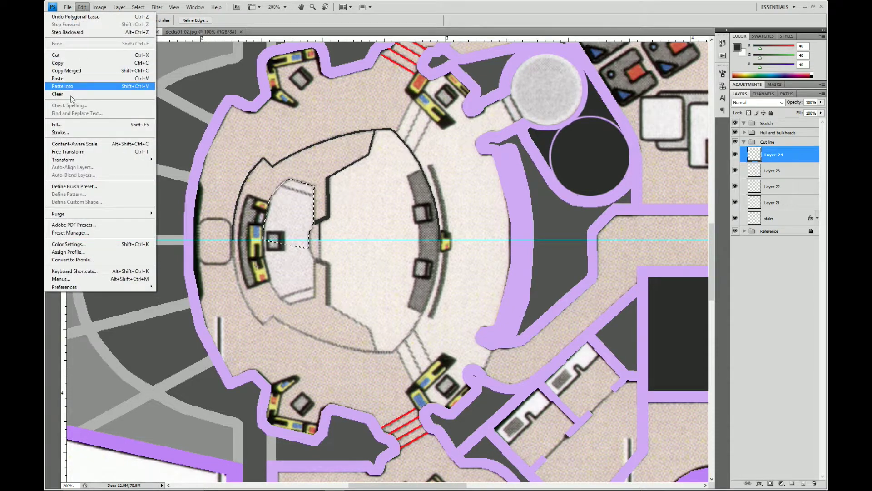
click(63, 133)
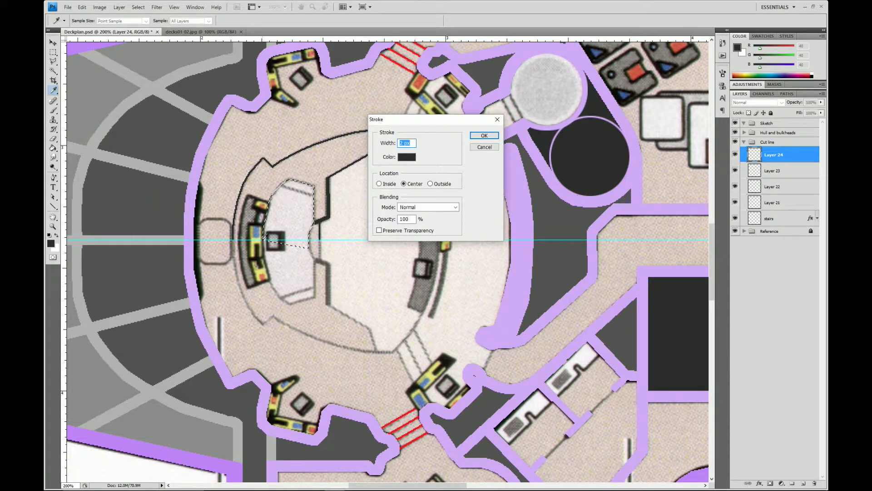
click(485, 136)
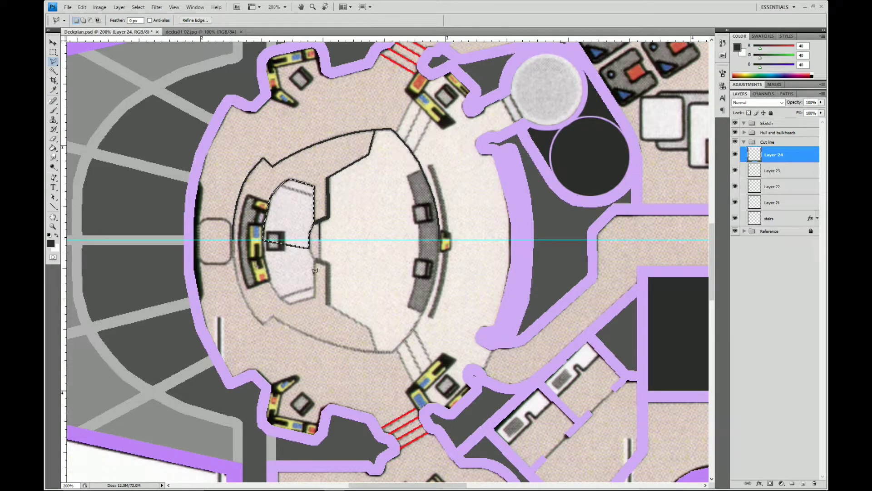
key(ctrl+d)
Delete the part of the command platform outline that lies below the horizontal centre guide
key(m)
drag(336, 289, 218, 240)
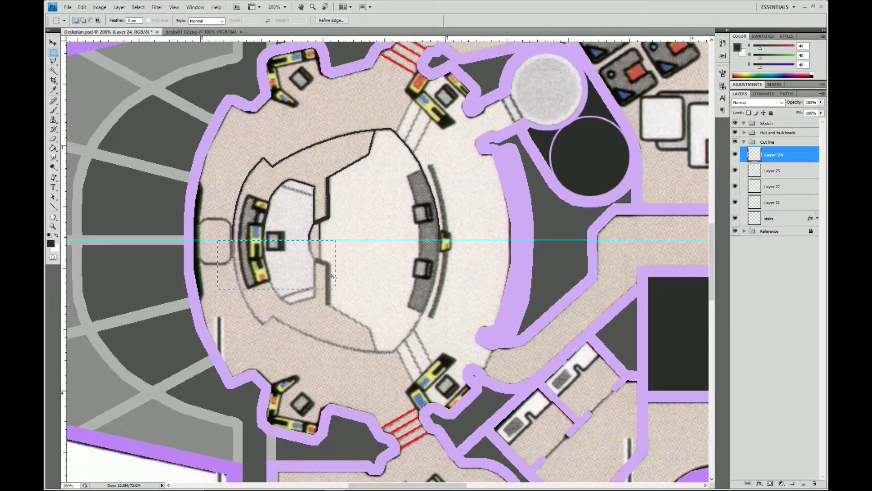
key(ctrl+d)
On a new layer, draw a polygonal selection along the step edge at the command platform's upper end and stroke it centred in dark grey
click(804, 483)
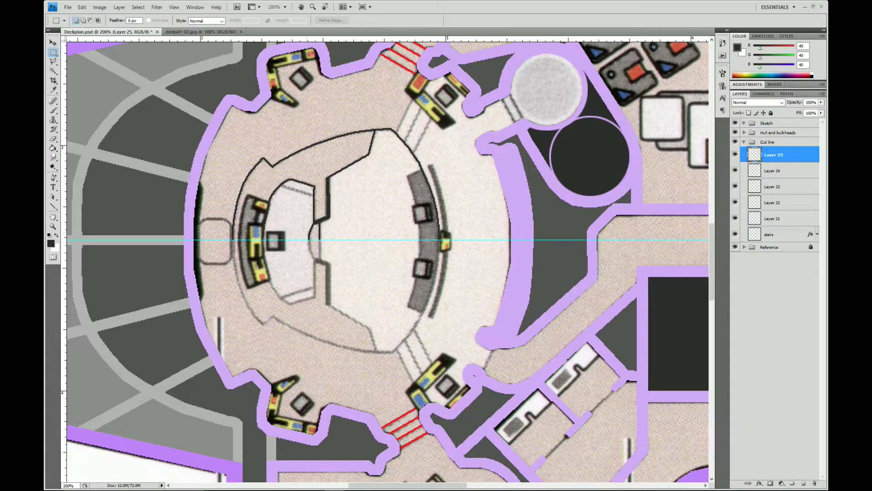
key(l)
click(275, 182)
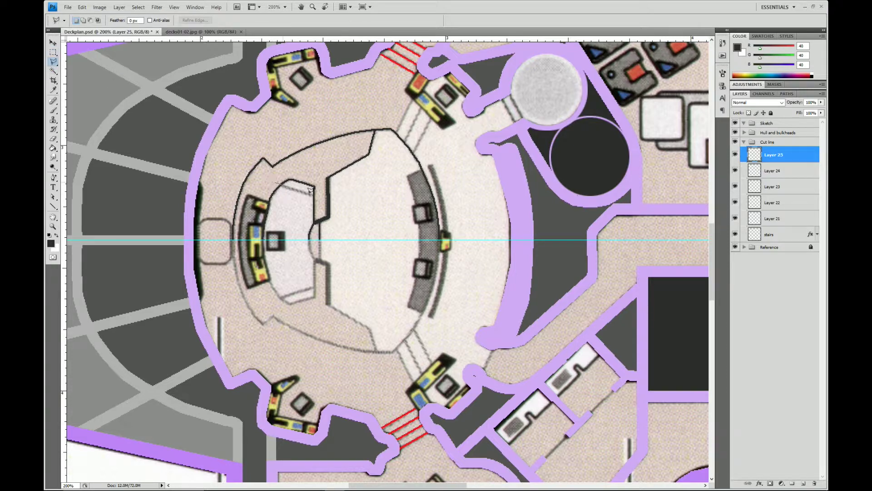
click(328, 172)
click(291, 156)
click(275, 182)
click(82, 7)
click(56, 125)
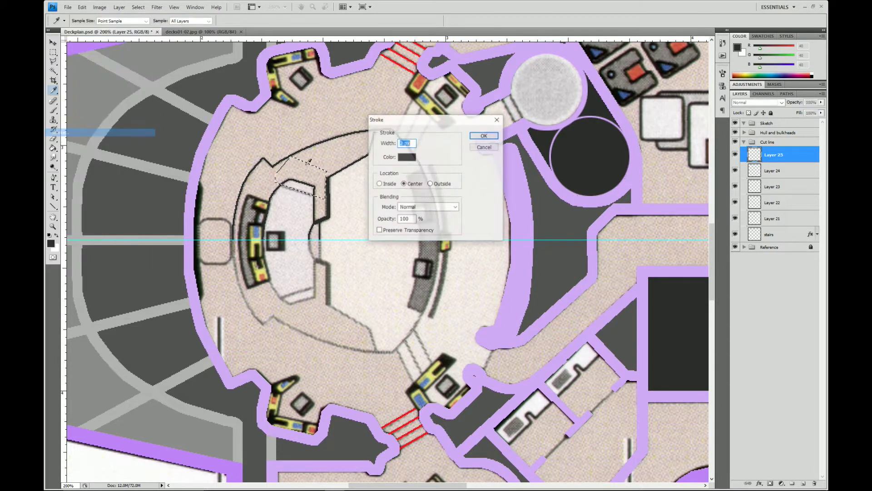
click(483, 136)
key(ctrl+d)
Delete the step selection's surplus outline that extends outside the command platform
key(m)
drag(321, 230, 315, 235)
drag(340, 127, 238, 173)
drag(220, 130, 277, 184)
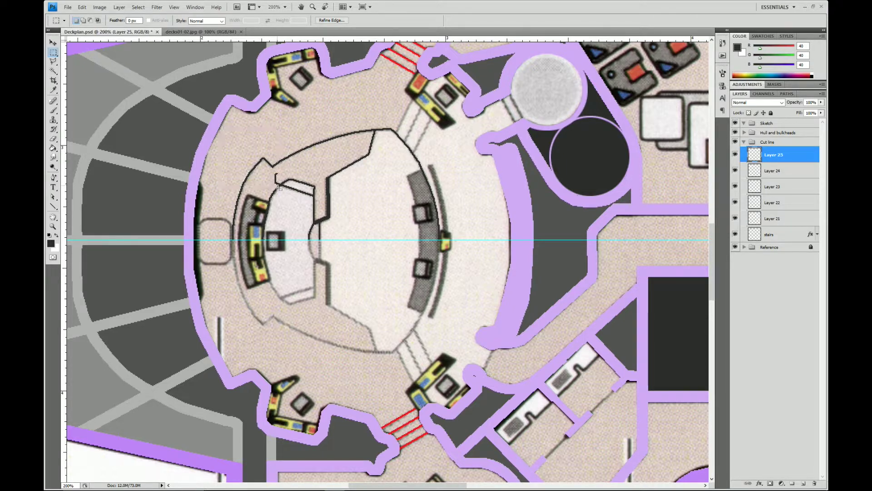
key(l)
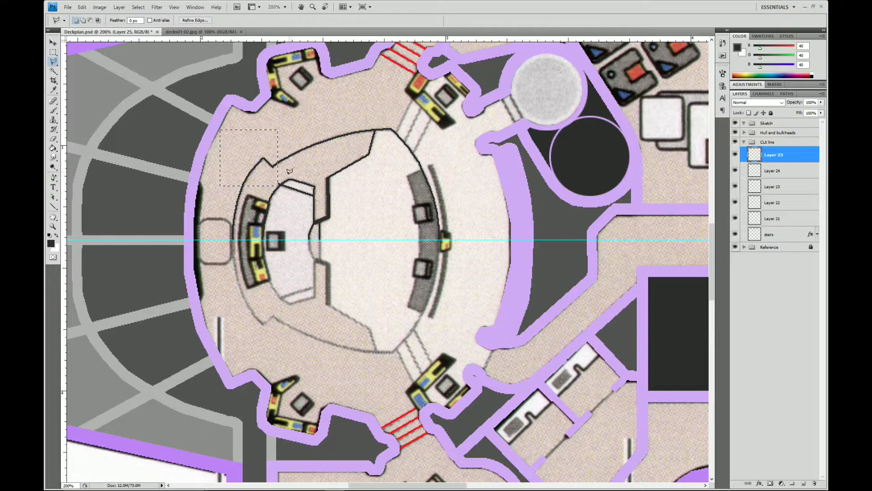
click(278, 184)
click(270, 172)
key(ctrl+d)
On a new layer, draw a polygonal selection around the upper bridge stairs below the console and stroke it centred in dark grey
click(804, 483)
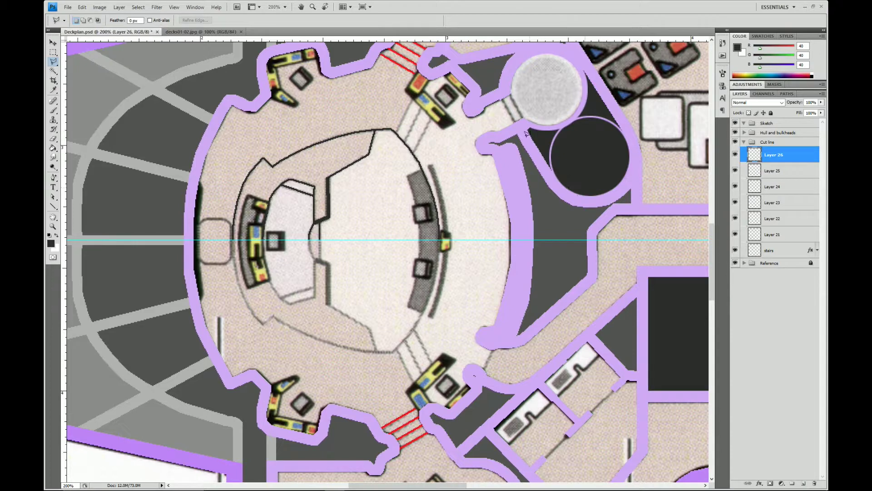
click(414, 91)
click(411, 154)
click(414, 90)
click(82, 7)
click(59, 132)
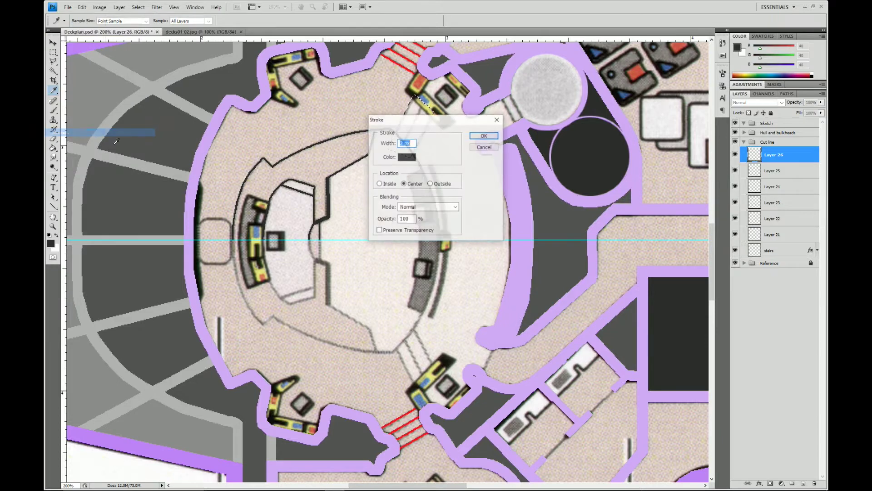
click(484, 135)
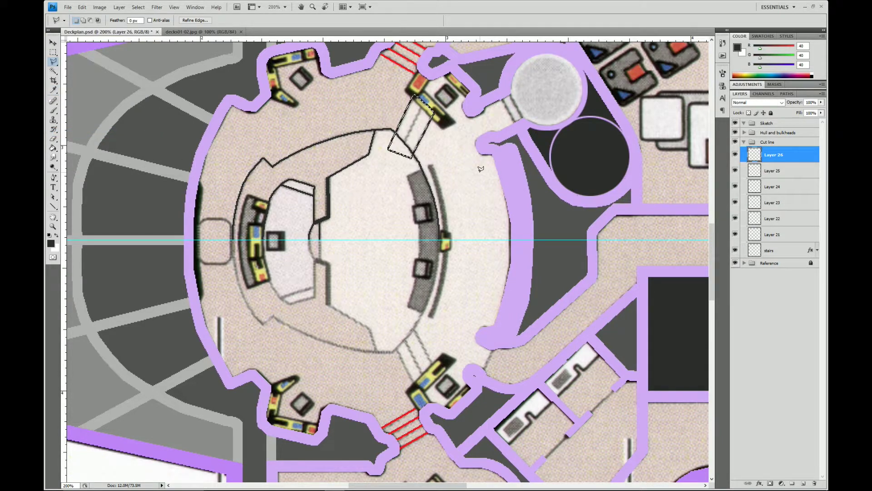
key(ctrl+d)
Duplicate the stairs' outer side line and place the copy midway between the two side lines
click(439, 135)
click(427, 164)
key(v)
mouse_move(426, 144)
mouse_down()
mouse_move(419, 135)
mouse_move(412, 147)
mouse_up()
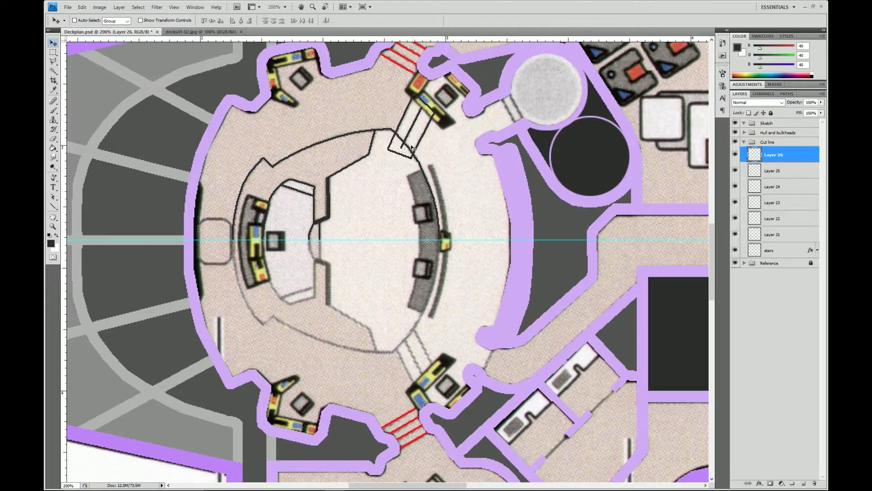
At 400% zoom, delete the surplus stair lines over the console and inside the curved floor outline
key(l)
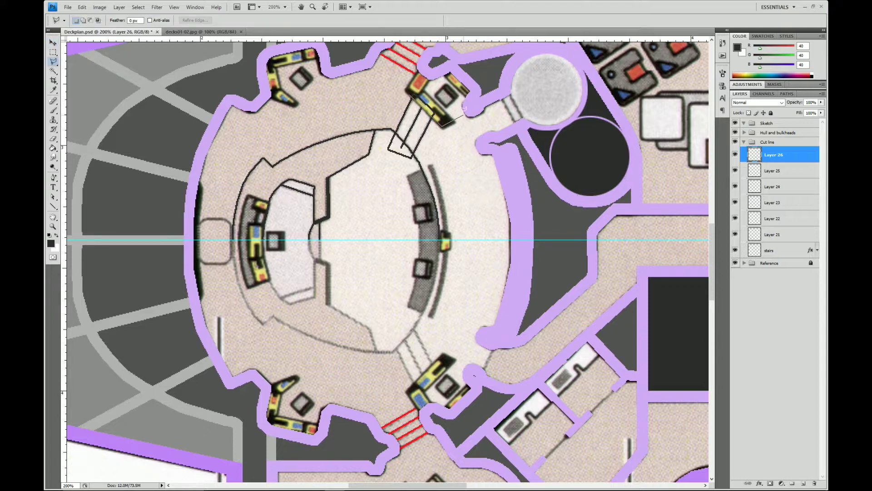
click(408, 88)
click(285, 8)
text(400)
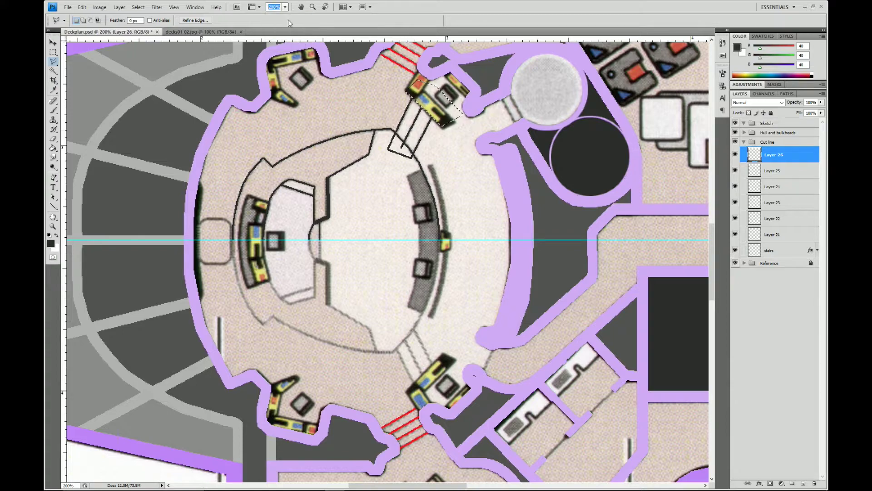
key(Return)
drag(462, 66, 372, 209)
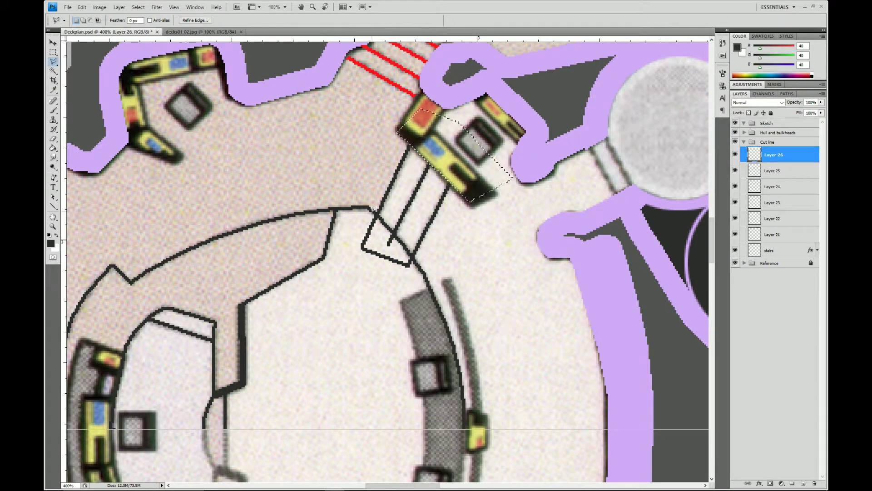
click(372, 209)
click(409, 288)
click(353, 272)
click(348, 232)
click(372, 208)
key(Delete)
key(ctrl+d)
Merge Layers 21 to 26 in the Cut line group into one layer, leaving the stairs layer separate
click(285, 7)
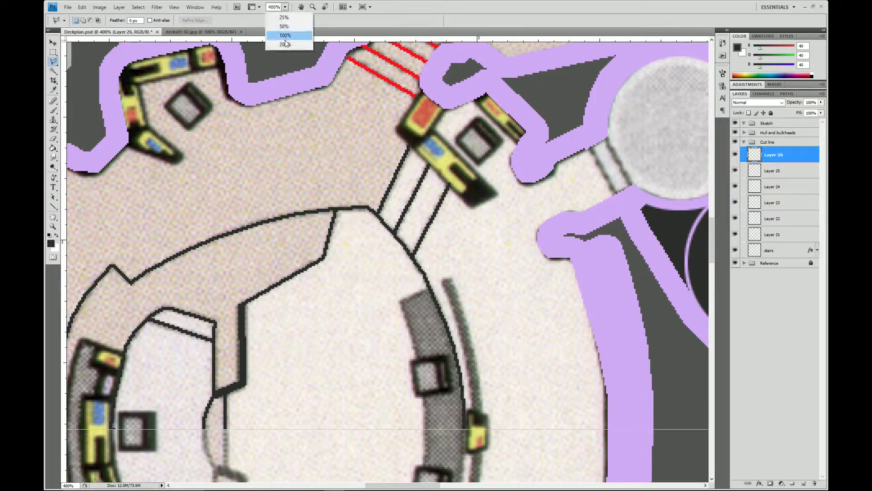
click(285, 44)
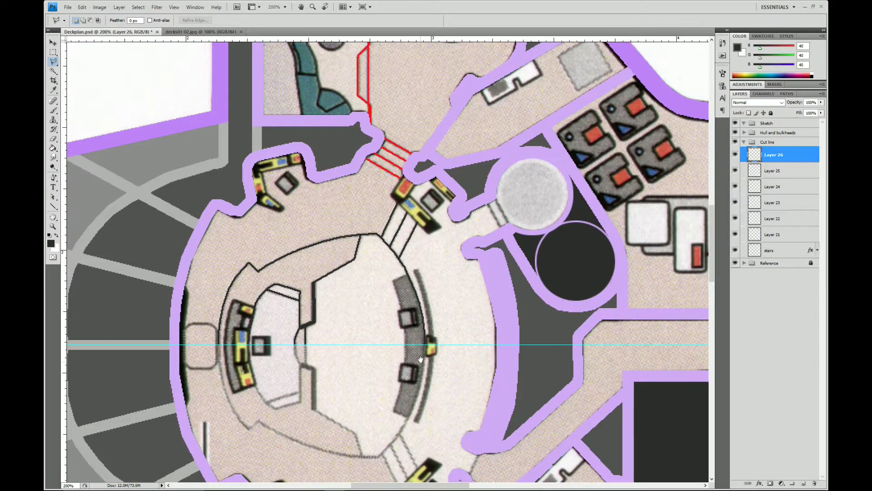
drag(432, 311, 444, 289)
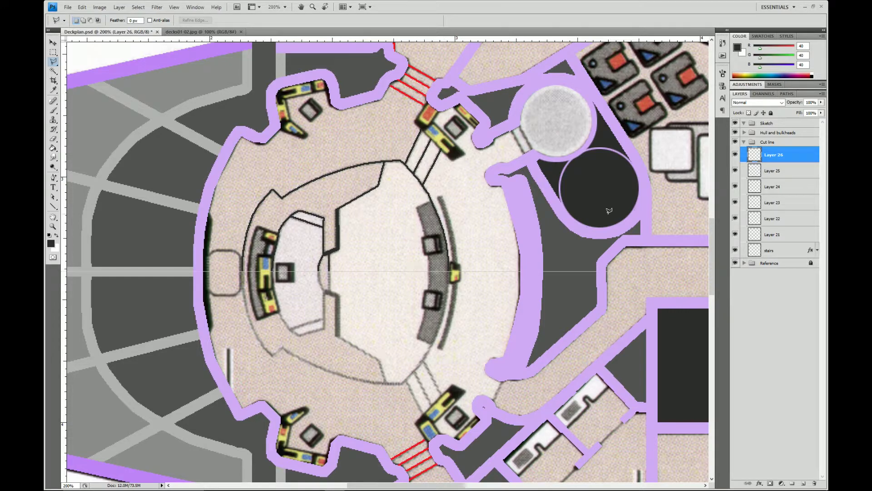
click(735, 250)
click(735, 250)
shift+click(781, 233)
right_click(789, 191)
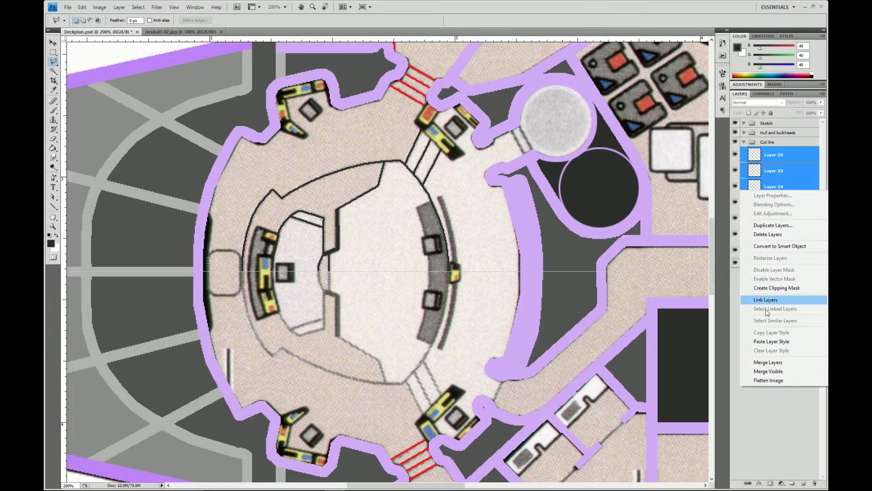
click(762, 363)
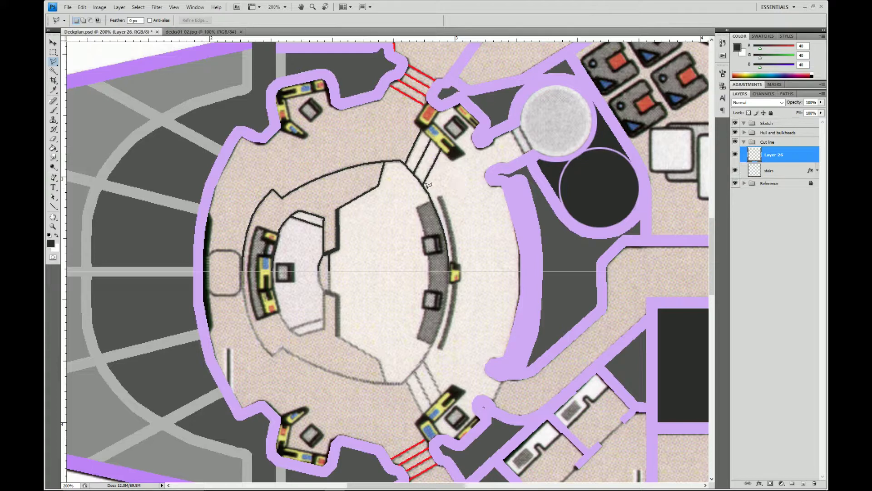
Duplicate the merged floor line layer below the centre guide and flip the copy vertically
key(v)
drag(379, 205, 381, 353)
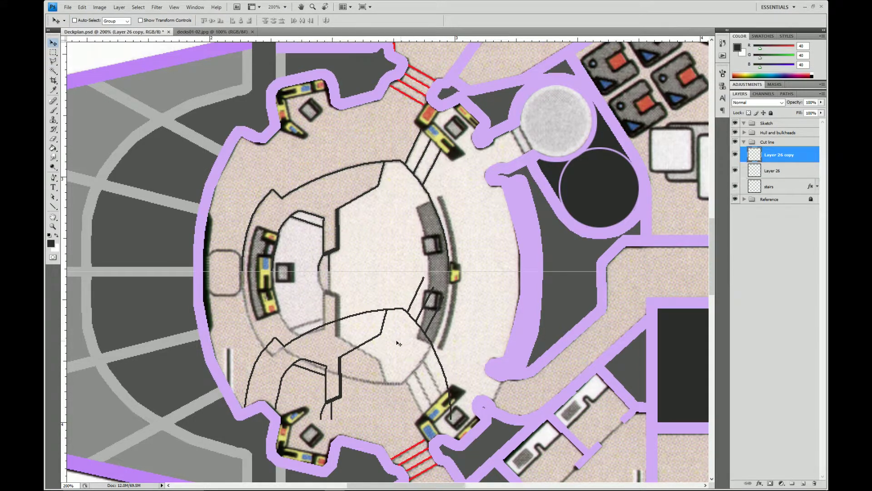
key(ctrl+t)
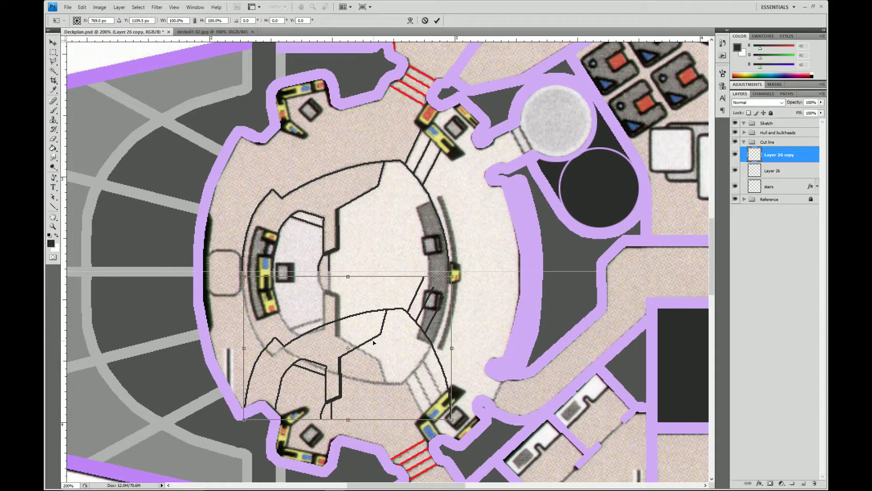
right_click(374, 342)
click(400, 463)
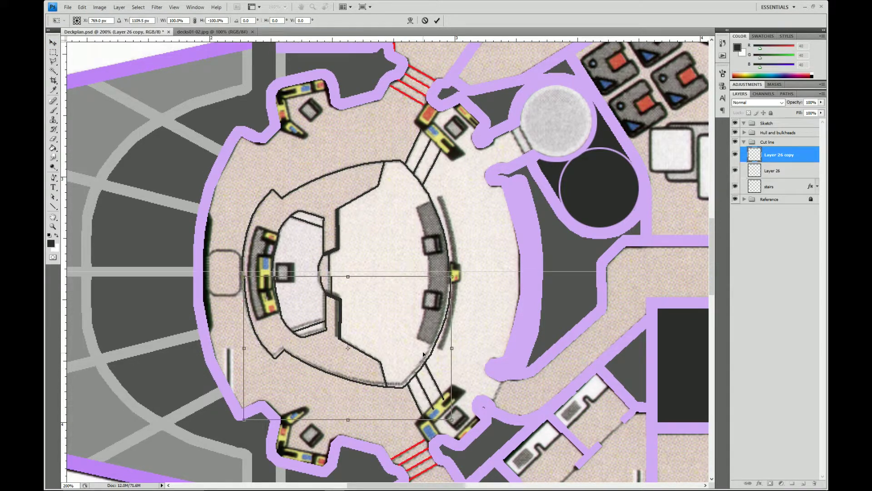
key(Return)
Nudge the flipped copy upward so its lines meet the upper half at the centre guide
key(Up)
key(Up)
key(Up)
key(Up)
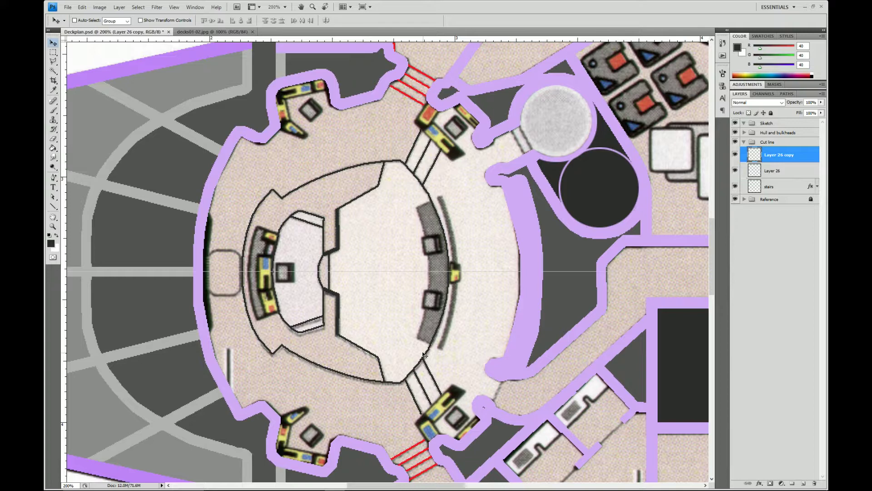
key(ctrl+z)
Merge both halves of the bridge floor lines and merge the result down into the stairs layer
shift+click(790, 167)
right_click(790, 167)
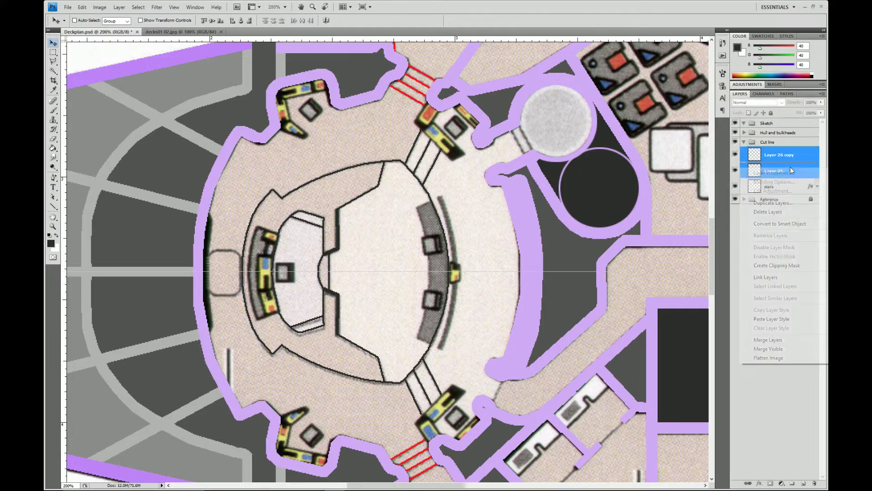
click(772, 341)
right_click(781, 154)
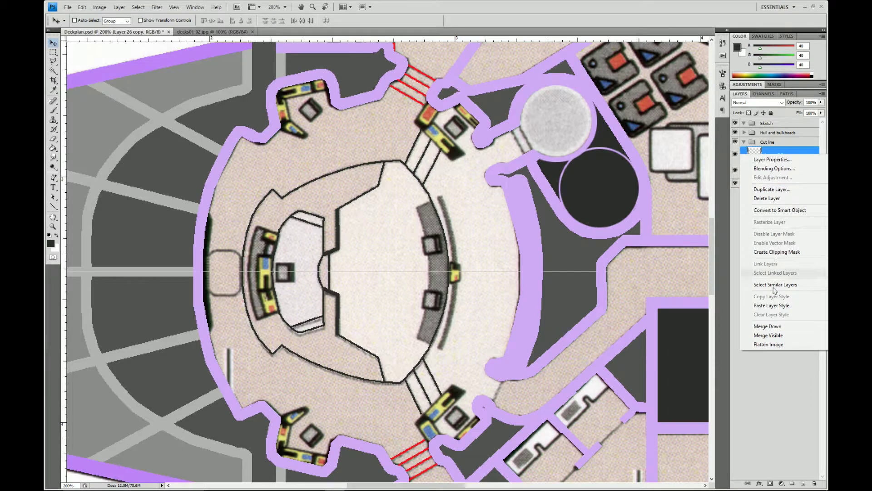
click(768, 327)
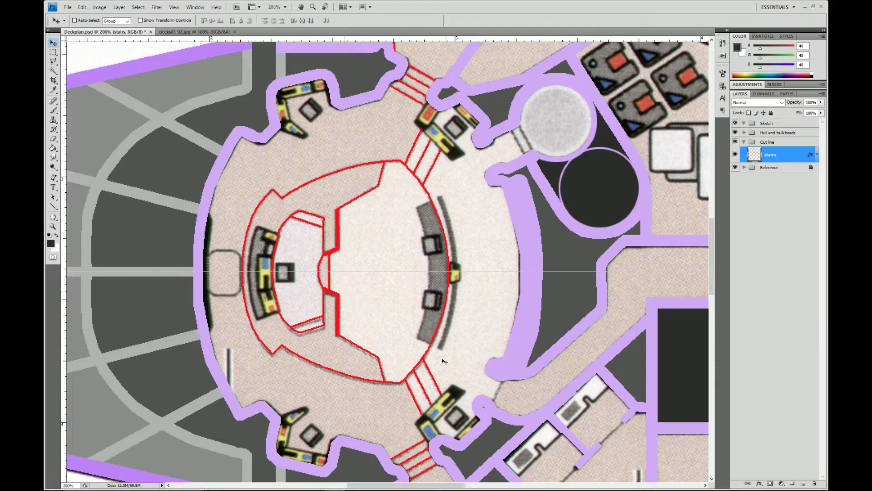
Return to 100% zoom on the whole deck and collapse the Cut line layer group
click(275, 7)
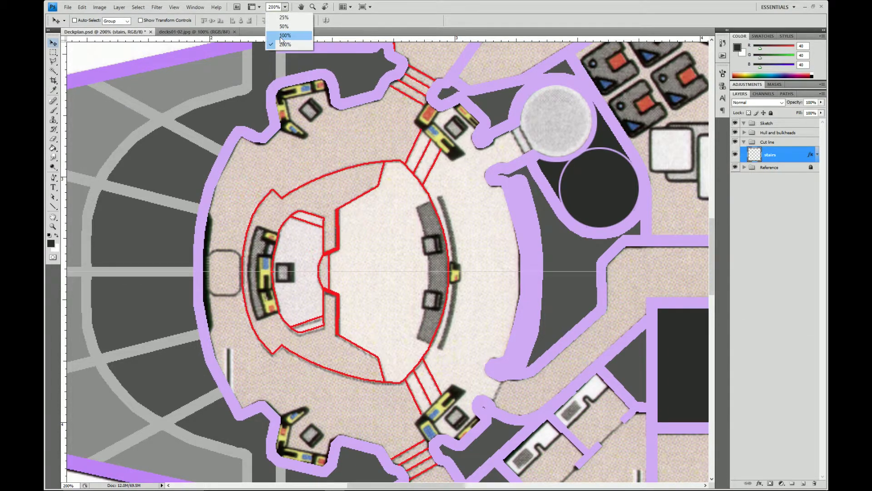
click(275, 28)
drag(518, 329, 446, 330)
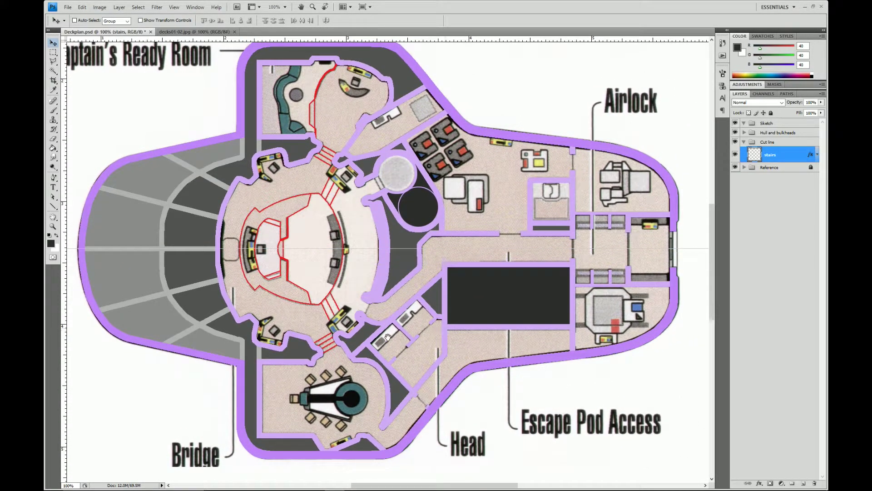
drag(418, 376, 397, 373)
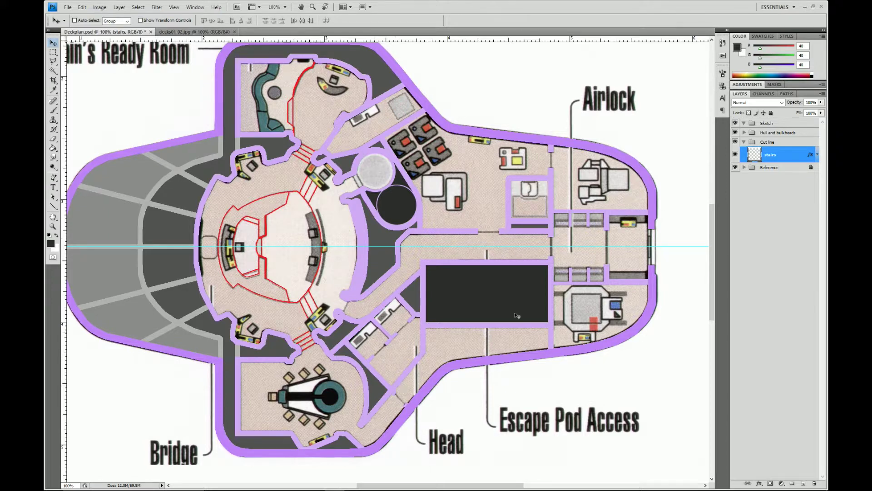
click(744, 142)
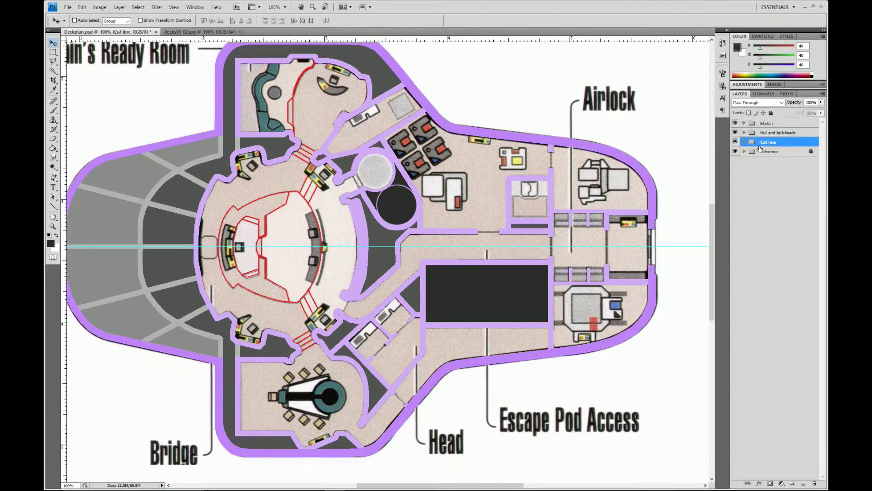
Create a layer group named Doors directly above the Cut line group
click(793, 485)
double_click(770, 144)
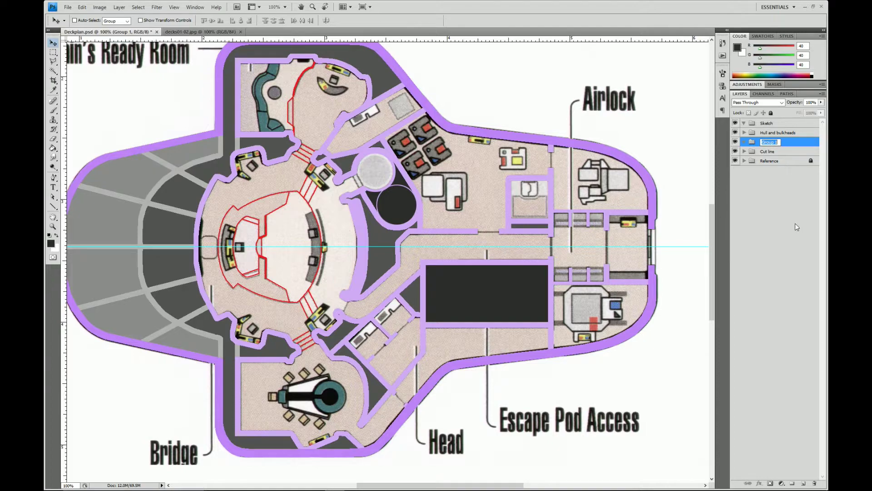
text(Doors)
key(Return)
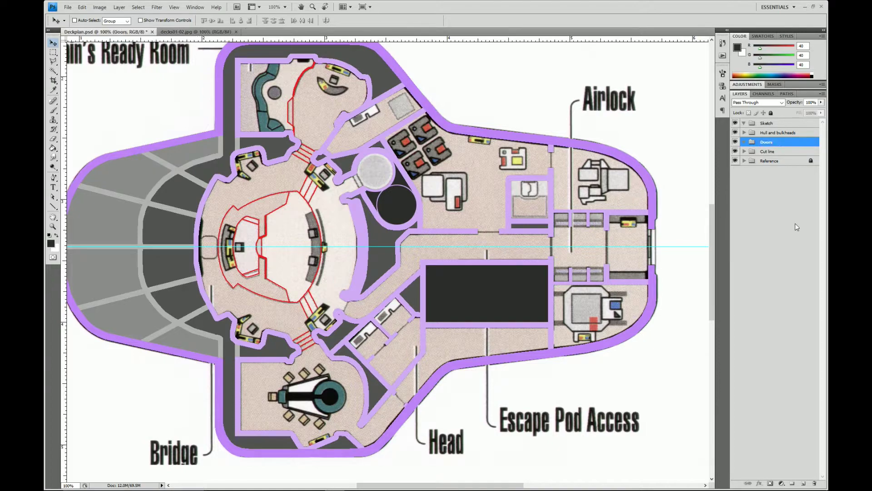
On a new layer in the Doors group, stroke a rectangle with a 2 px centred line, one side running along the corridor's aft door
click(286, 8)
click(285, 44)
drag(631, 232, 406, 211)
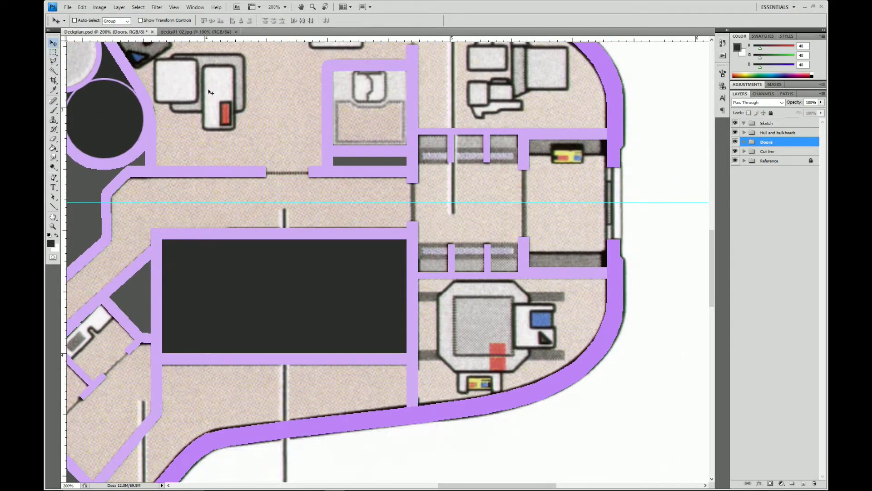
click(803, 483)
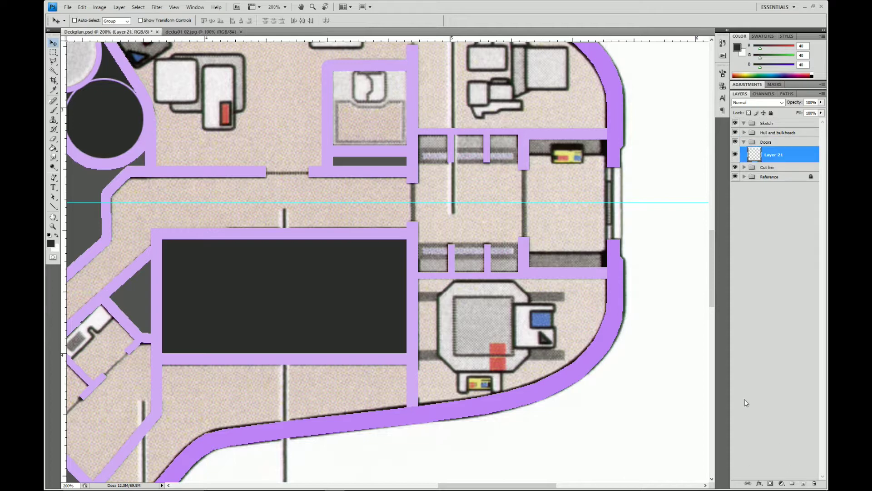
key(m)
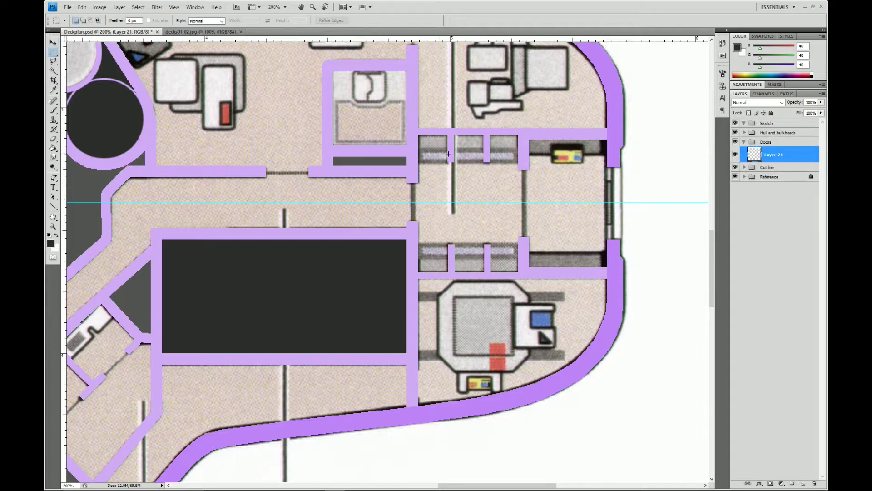
drag(453, 156, 414, 248)
click(99, 7)
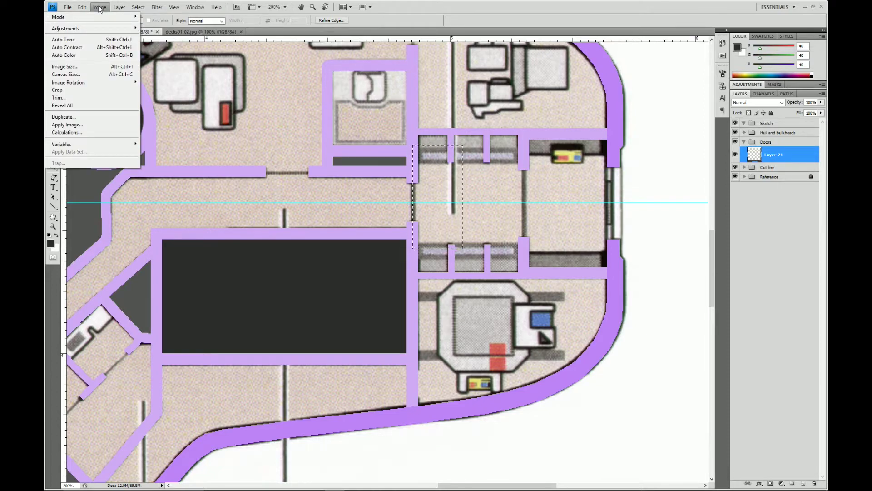
mouse_move(82, 7)
click(60, 132)
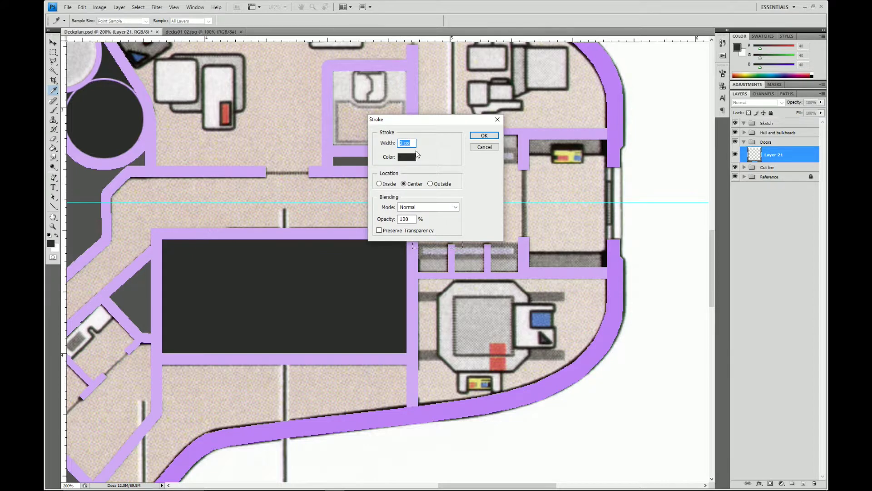
click(484, 135)
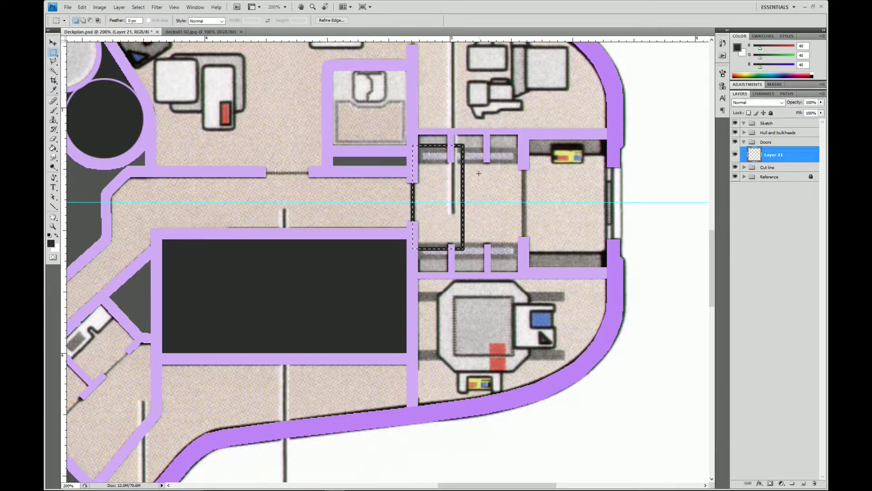
Delete the surplus parts of the stroked rectangle, keeping only the vertical door line across the corridor opening
key(ctrl+d)
mouse_move(481, 117)
mouse_down()
mouse_move(432, 159)
mouse_move(383, 178)
mouse_up()
key(Delete)
mouse_move(500, 118)
mouse_down()
mouse_move(482, 205)
mouse_move(450, 281)
mouse_up()
key(Delete)
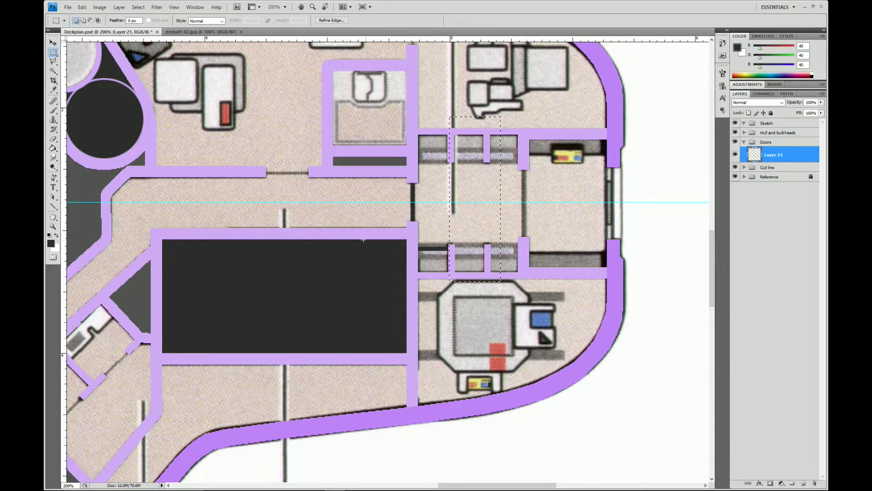
drag(361, 237, 506, 297)
drag(401, 225, 468, 240)
key(Delete)
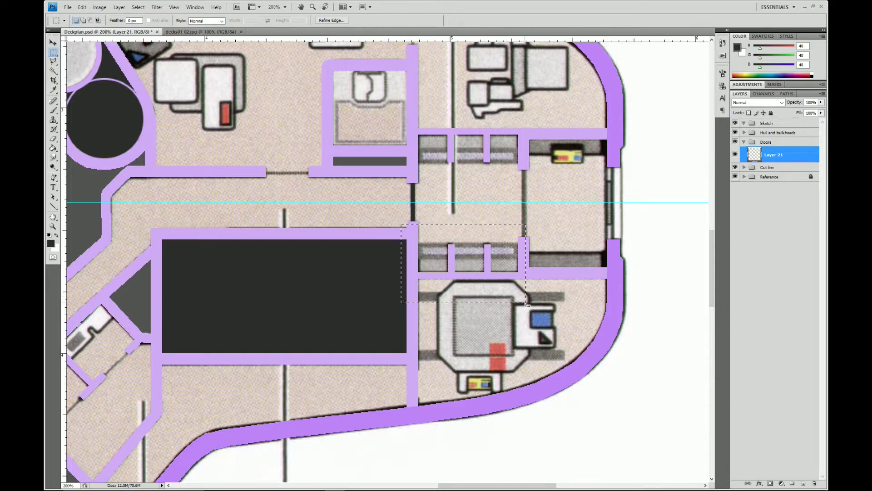
key(ctrl+d)
Rename the door line layer as Doors
double_click(774, 155)
text(Doors)
key(Return)
Apply a bright green Color Overlay at 100% opacity to the Doors layer
double_click(790, 156)
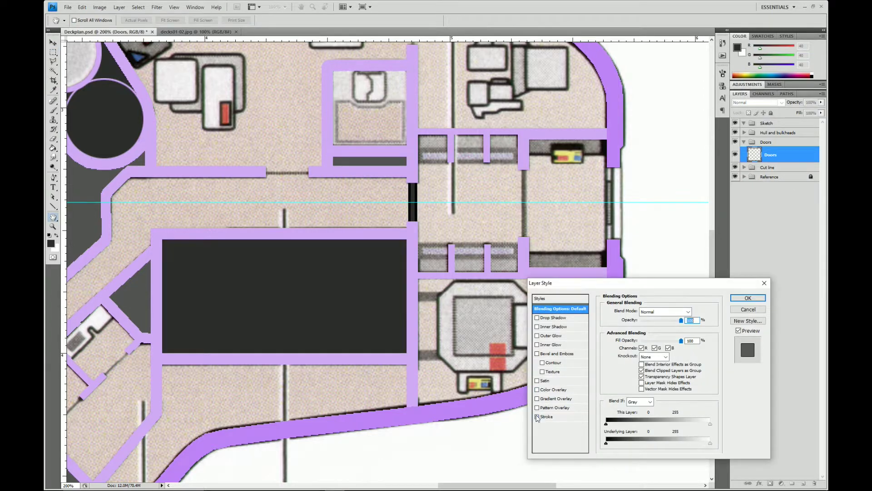
click(551, 391)
click(552, 389)
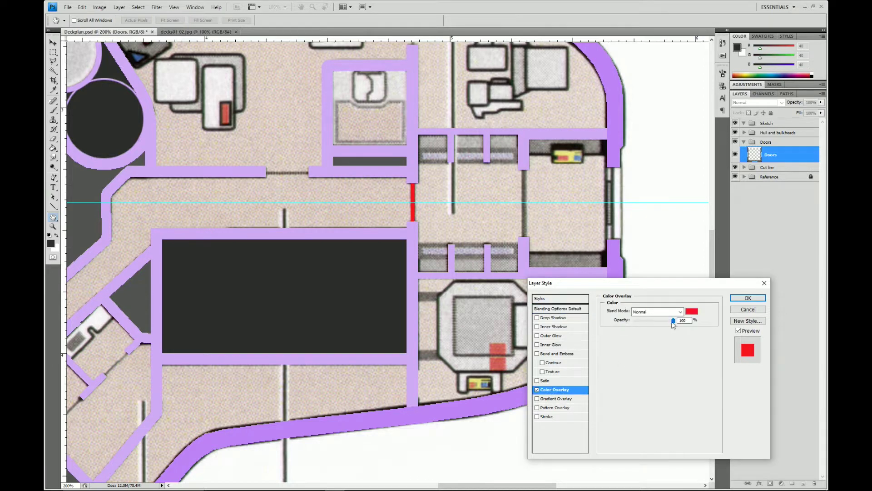
click(692, 311)
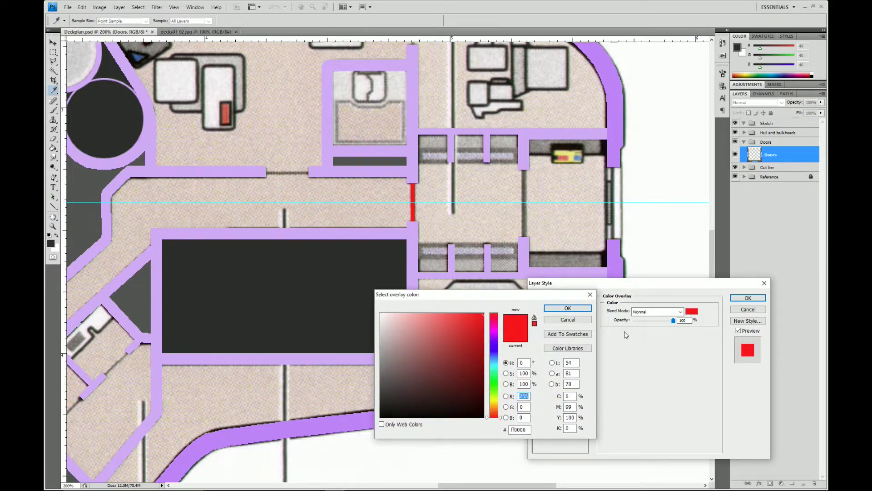
click(496, 376)
click(568, 308)
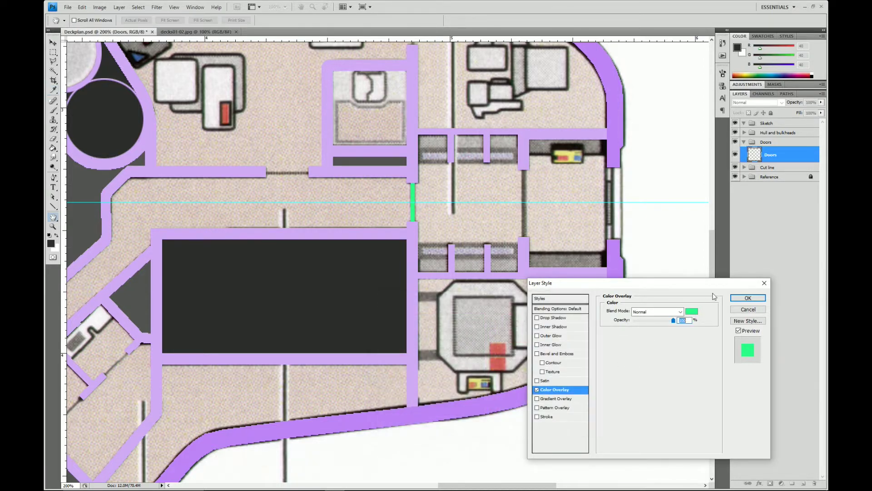
click(747, 298)
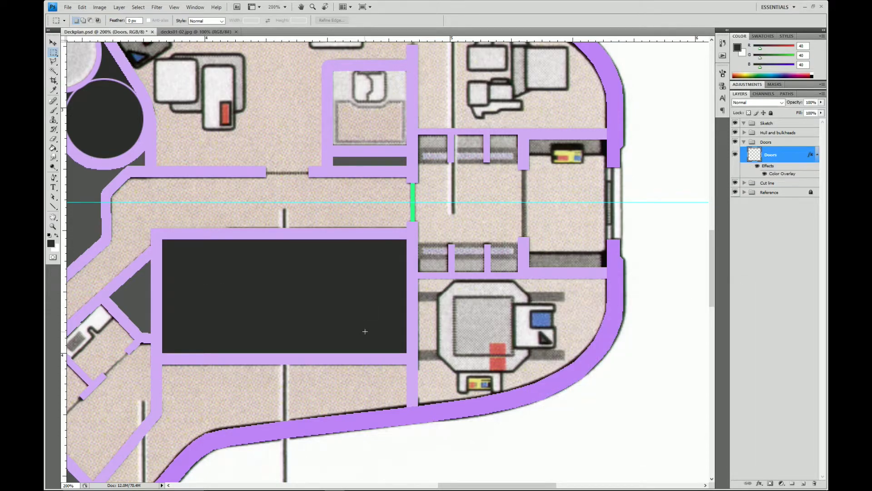
Duplicate the Doors layer and move the copy onto the next door opening aft, at the airlock entrance
drag(357, 288, 323, 320)
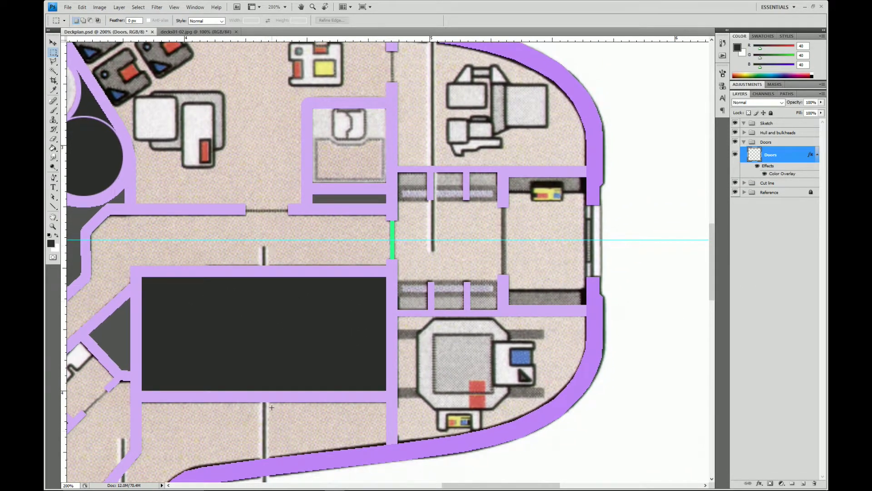
drag(433, 216, 372, 281)
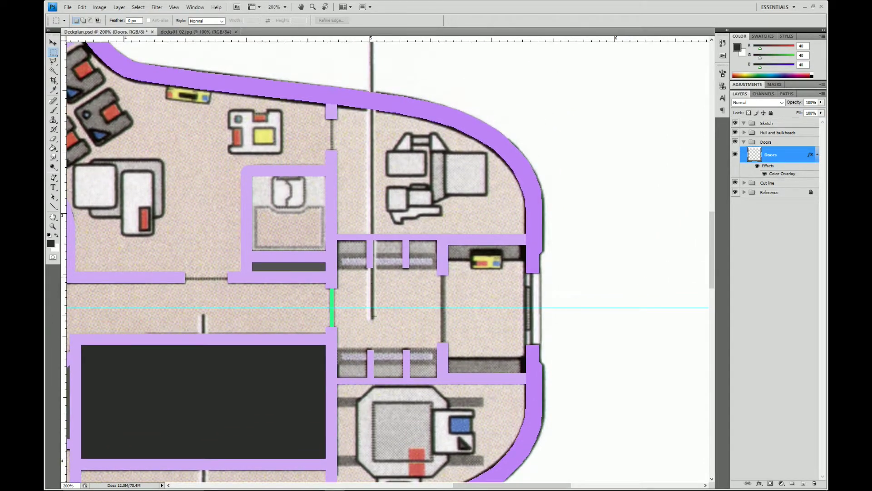
scroll(373, 316, down, 2)
scroll(379, 327, right, 3)
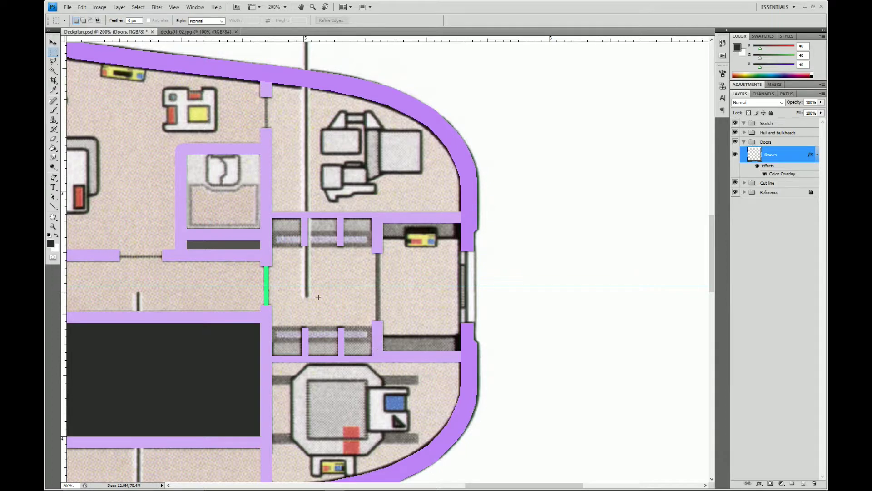
click(817, 155)
drag(783, 157, 782, 153)
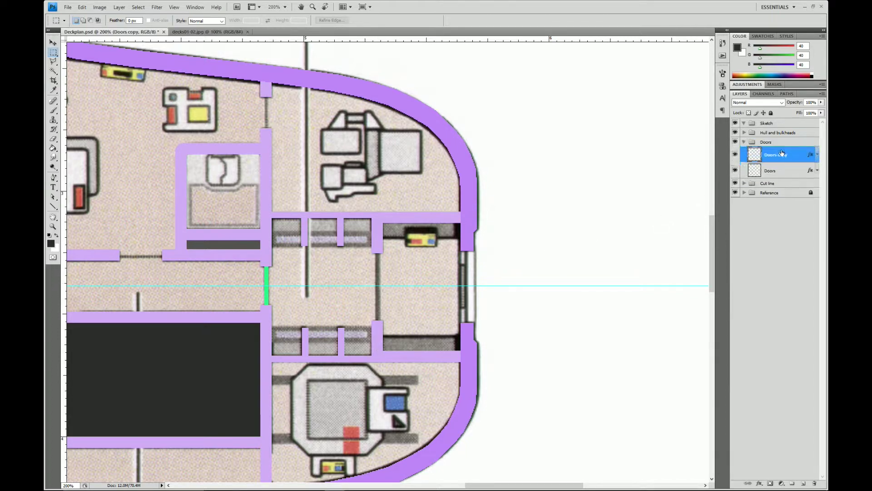
key(v)
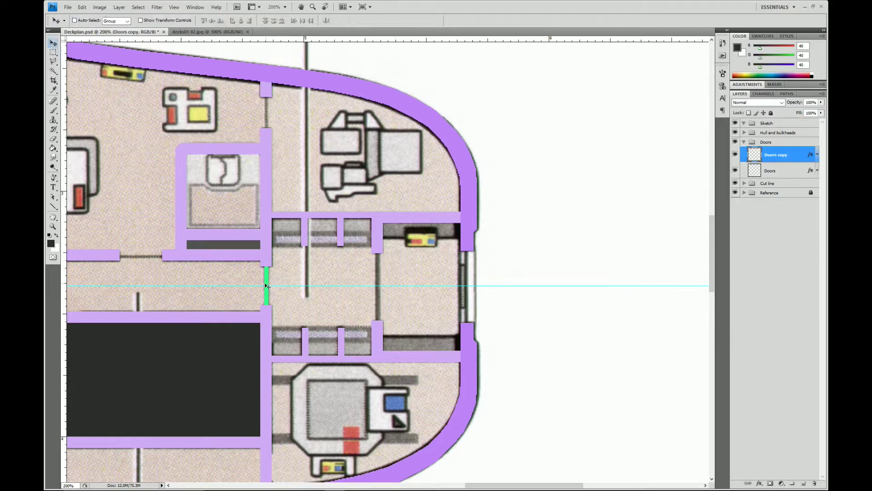
drag(270, 282, 377, 287)
Stretch the copied door line vertically to fill the airlock entrance and align it with the opening
key(ctrl+t)
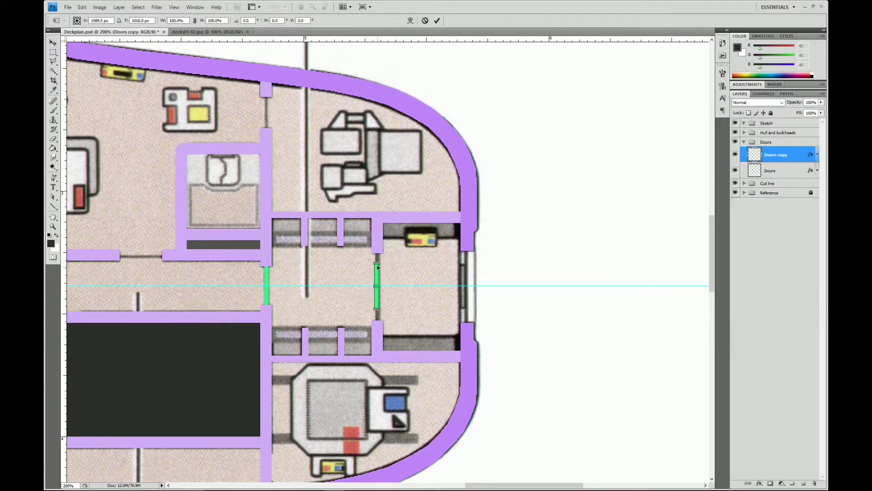
drag(377, 262, 377, 249)
key(Return)
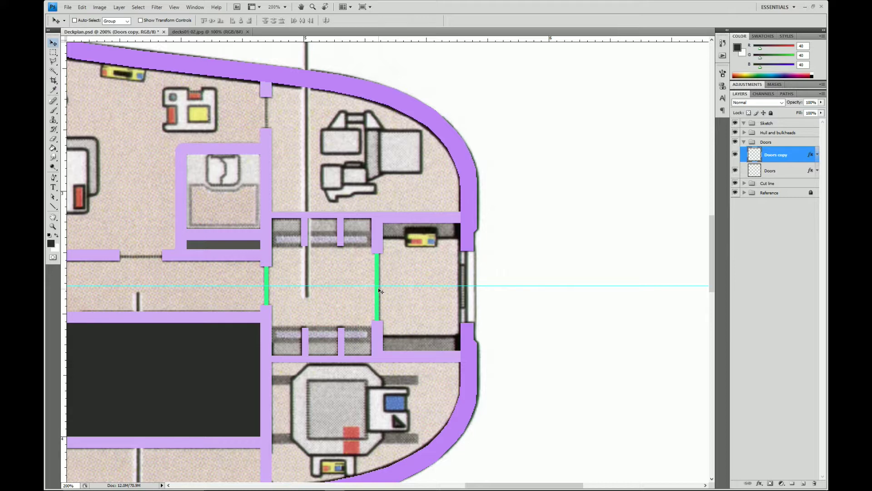
drag(379, 292, 380, 291)
Move the Fills group out of Hull and bulkheads to sit below the Cut line group, and check it by toggling its visibility
click(744, 132)
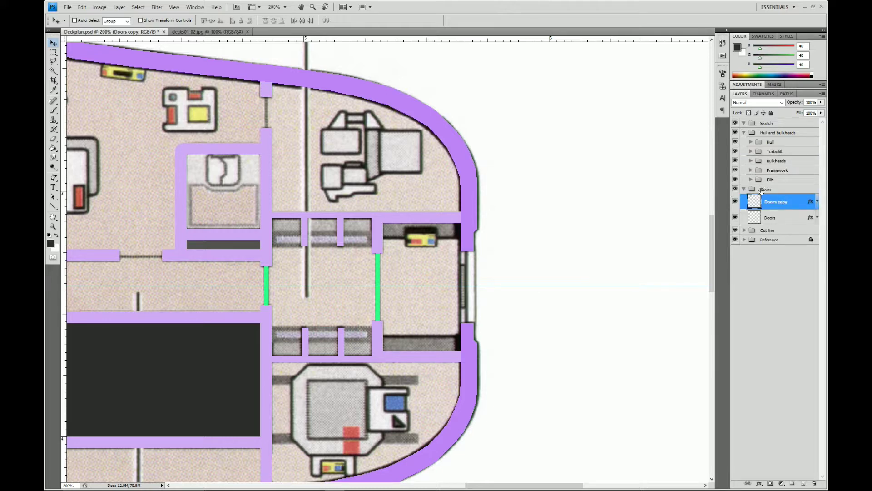
drag(777, 181, 766, 235)
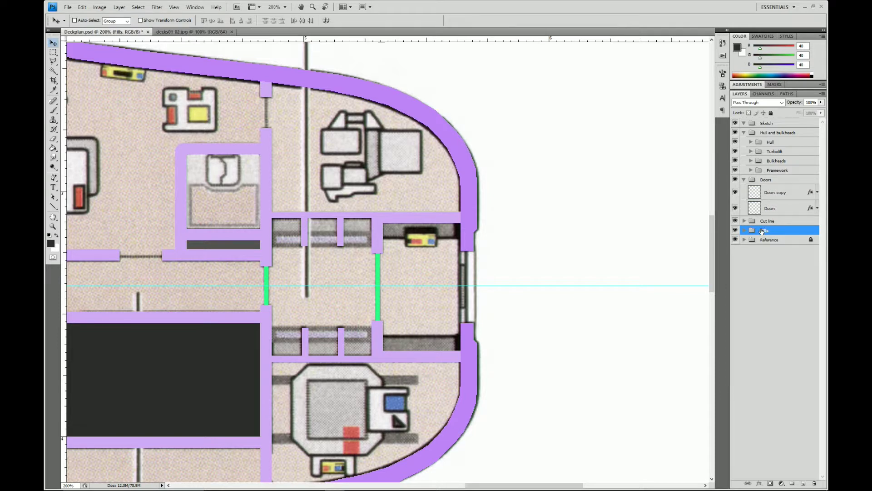
click(736, 231)
click(735, 231)
click(735, 230)
click(736, 230)
Expand the Fills group and show its black, Scale and Hex layers
click(744, 230)
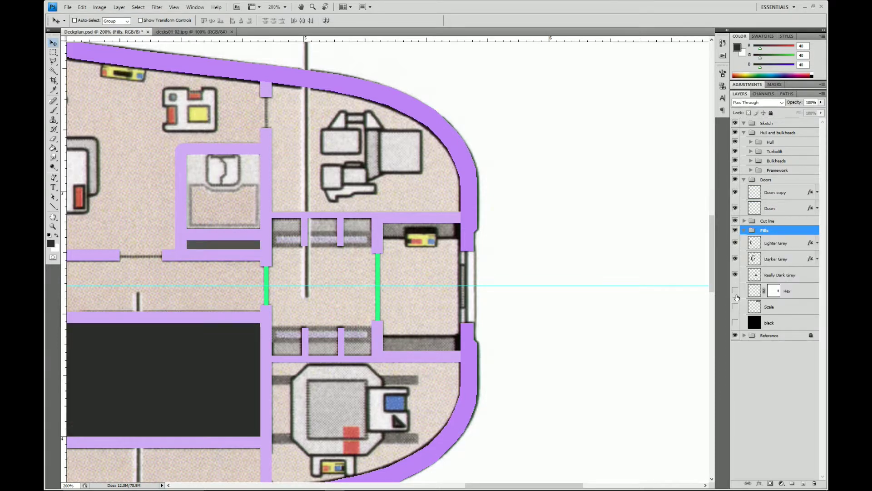
click(735, 322)
click(735, 307)
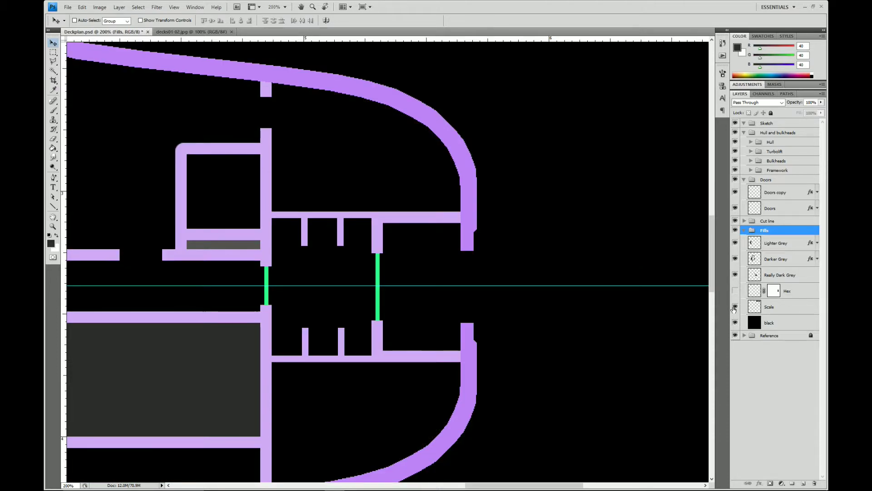
click(735, 291)
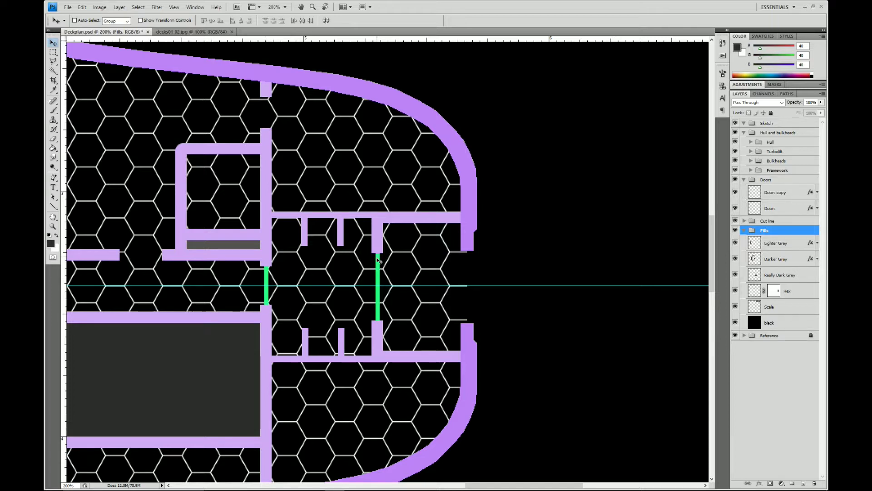
Merge the Doors copy layer down into the Doors layer
click(788, 210)
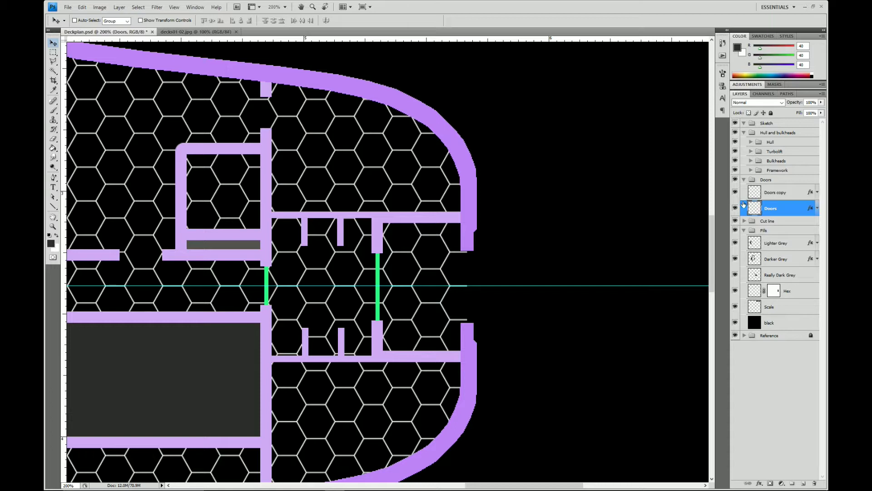
click(786, 194)
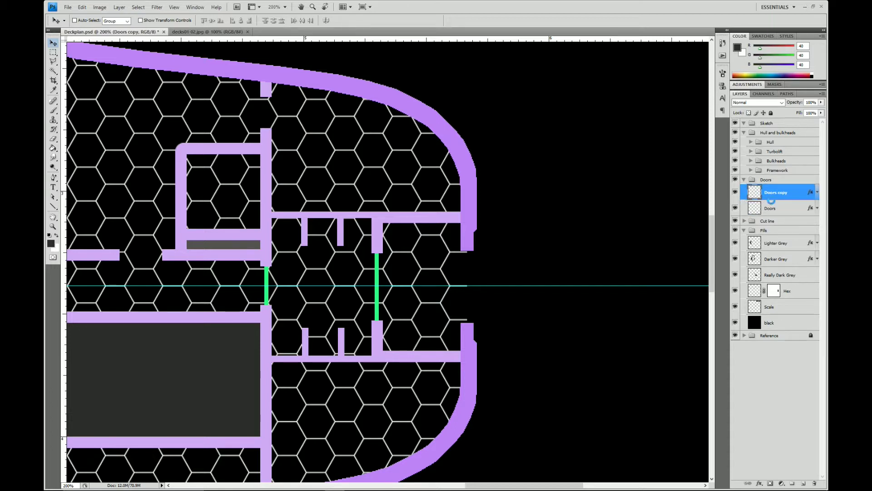
click(782, 210)
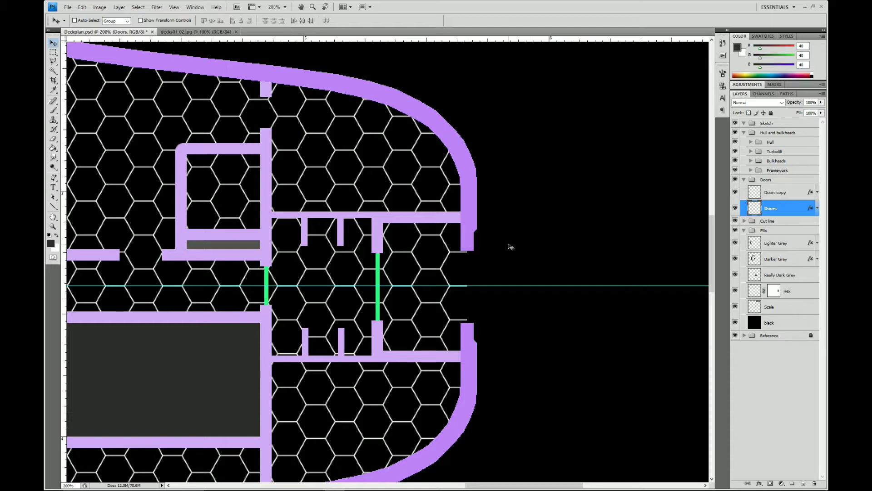
click(778, 194)
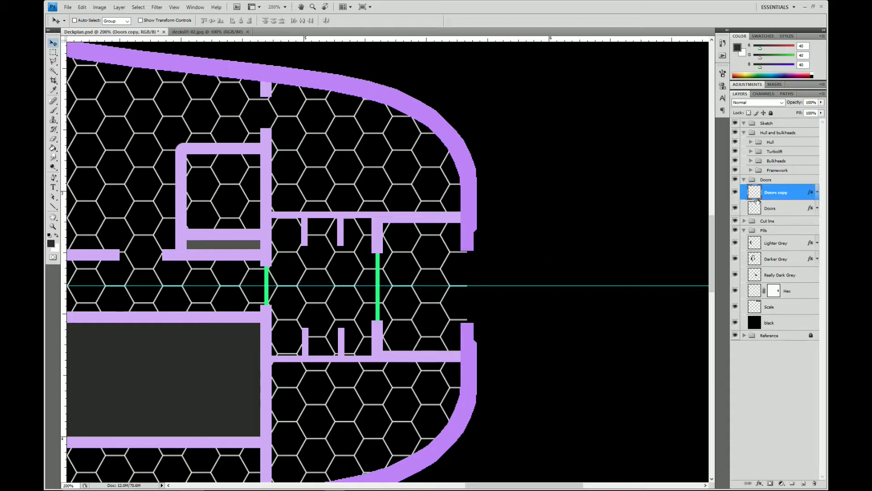
right_click(788, 194)
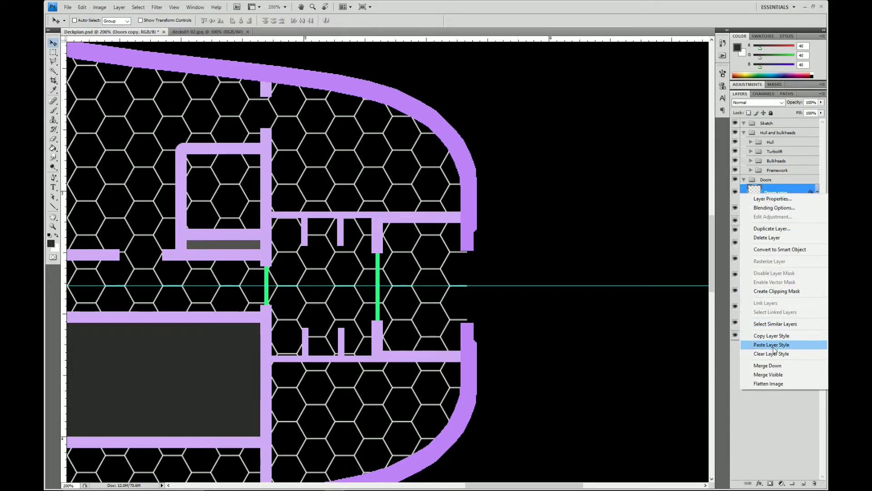
click(769, 365)
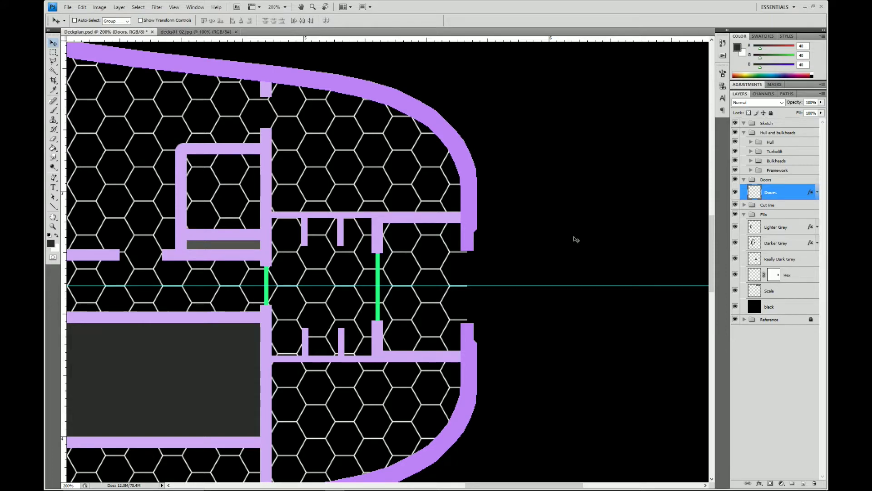
Hide the black, Scale and Hex layers in the Fills group to expose the reference image around the corridor
drag(249, 295, 496, 271)
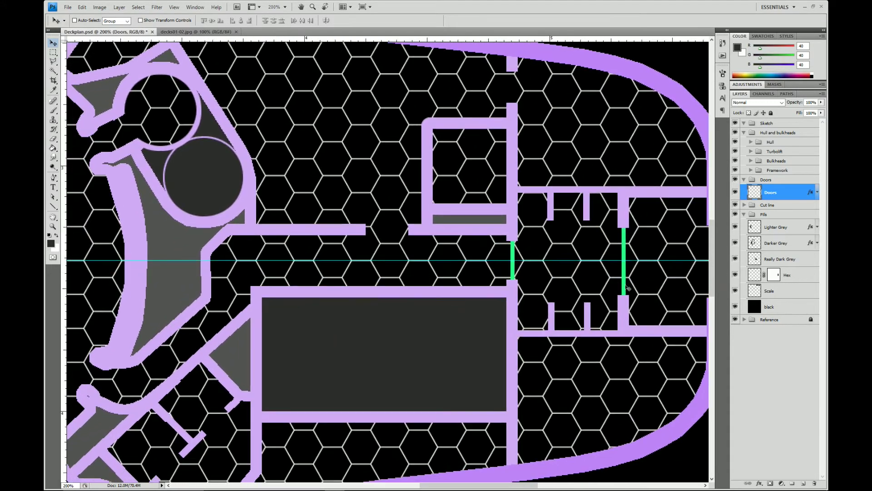
drag(735, 307, 735, 291)
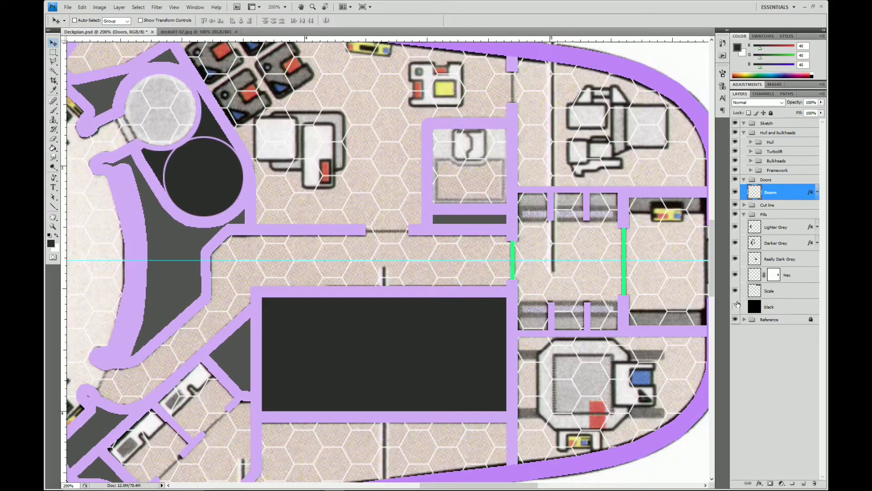
click(744, 215)
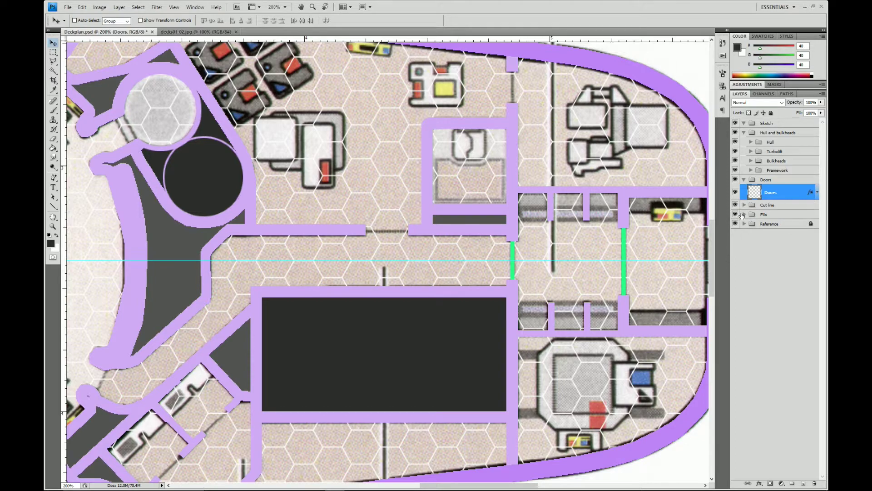
click(744, 215)
click(735, 275)
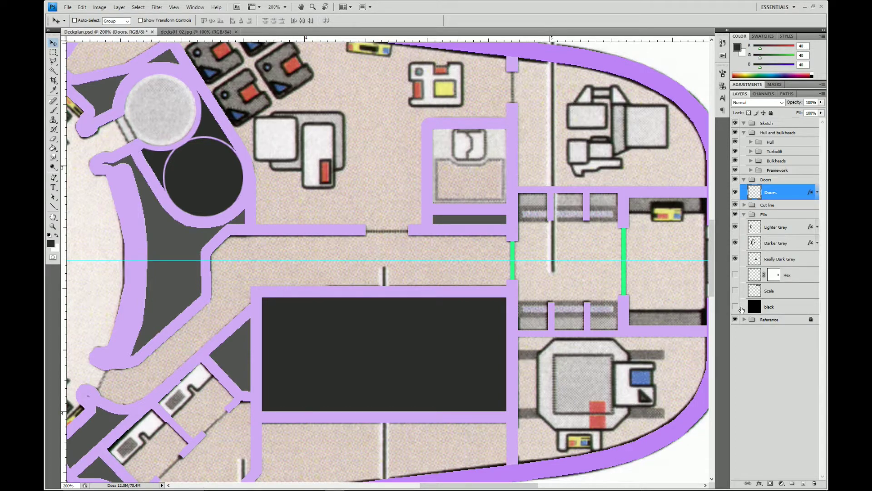
Move the Scale layer below the black layer and collapse the Fills group
drag(779, 297, 780, 305)
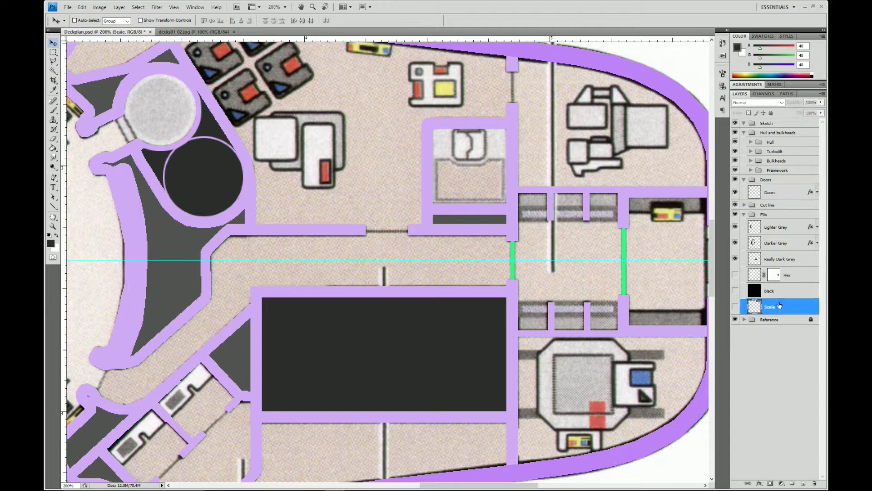
click(745, 215)
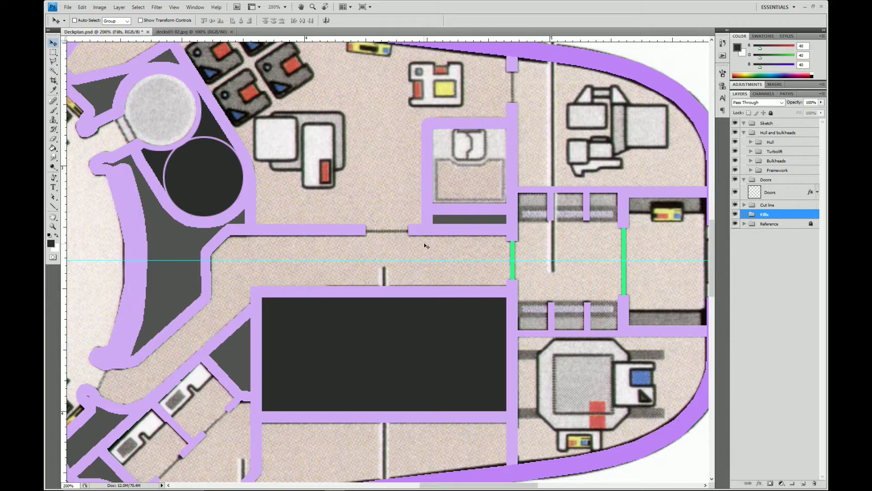
On a new layer above Doors, select a rectangle with one edge along the corridor doorway and apply a centered dark grey stroke
click(793, 193)
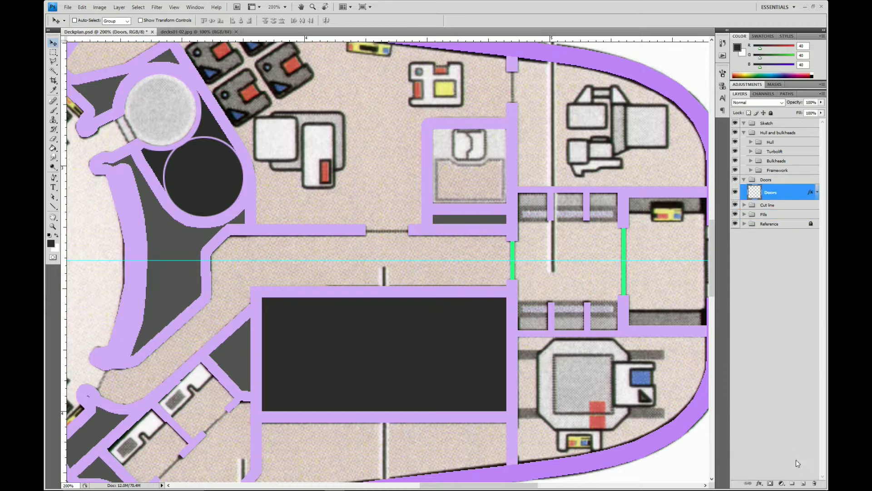
click(803, 484)
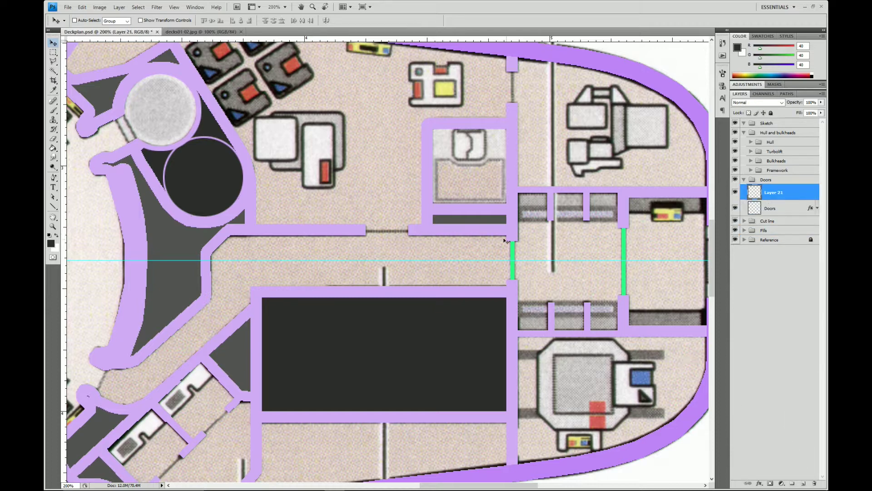
key(m)
drag(345, 201, 415, 230)
click(83, 7)
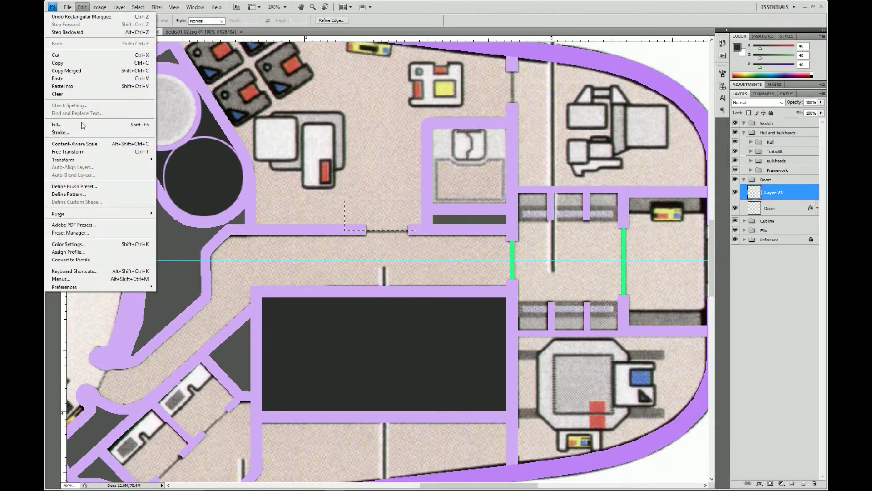
click(97, 128)
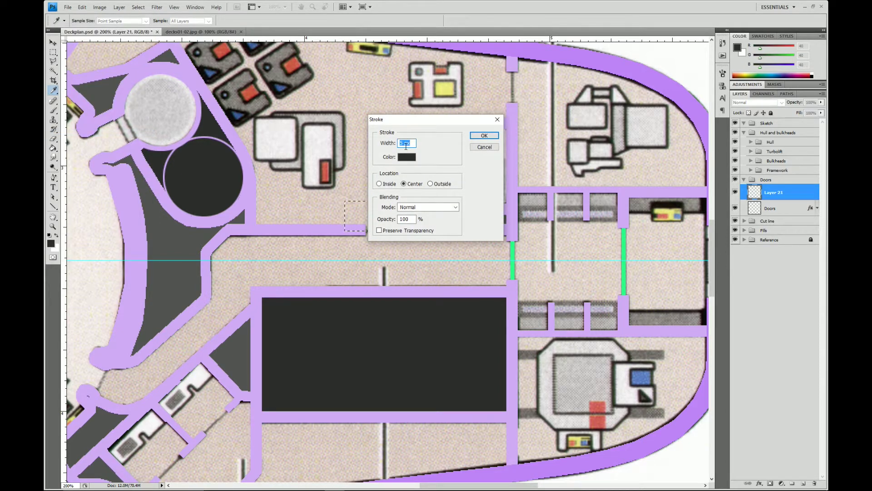
click(482, 136)
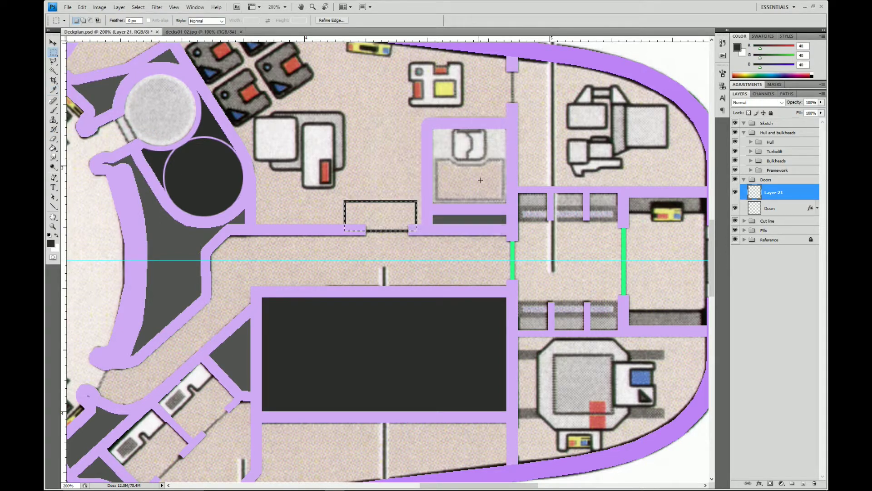
Delete the excess of the stroked rectangle so only the line across the corridor doorway remains, and clear the selection
key(ctrl+d)
drag(417, 264, 411, 268)
key(Delete)
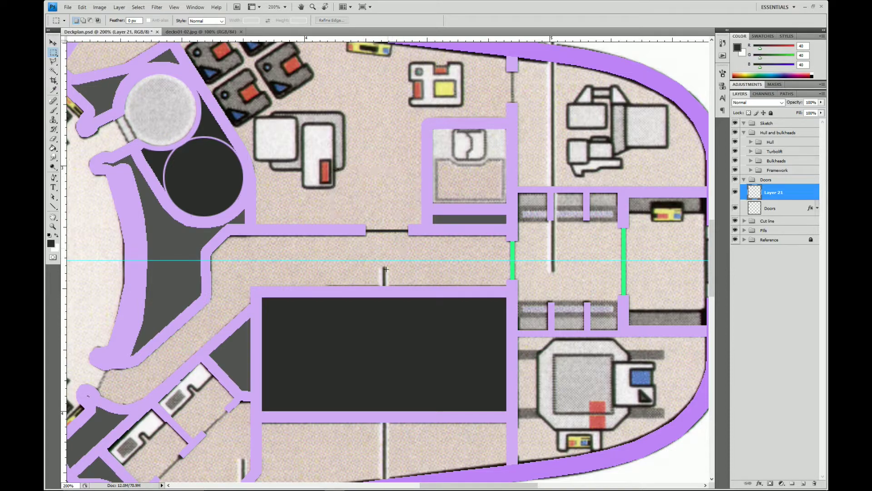
key(ctrl+d)
Select a narrow rectangle with one edge along the vertical doorway near the upper hull and apply a 3 px centered stroke
drag(349, 304, 532, 352)
drag(500, 90, 336, 230)
drag(663, 390, 401, 309)
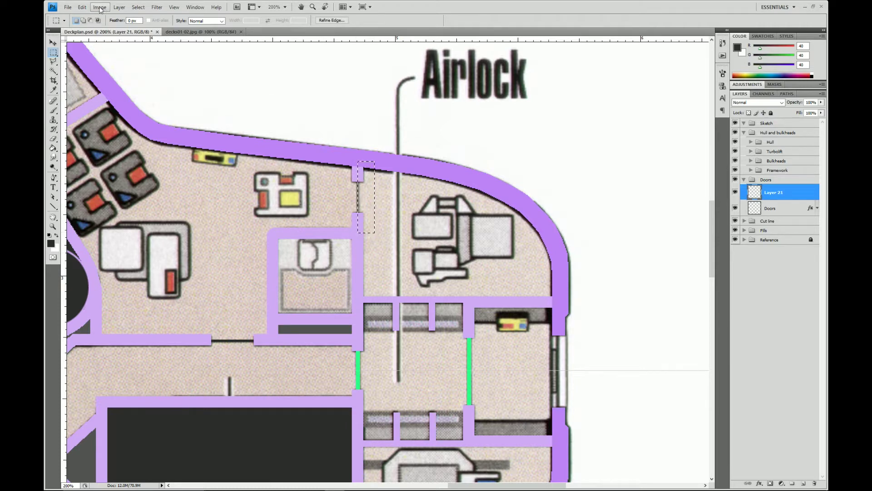
click(81, 7)
click(83, 133)
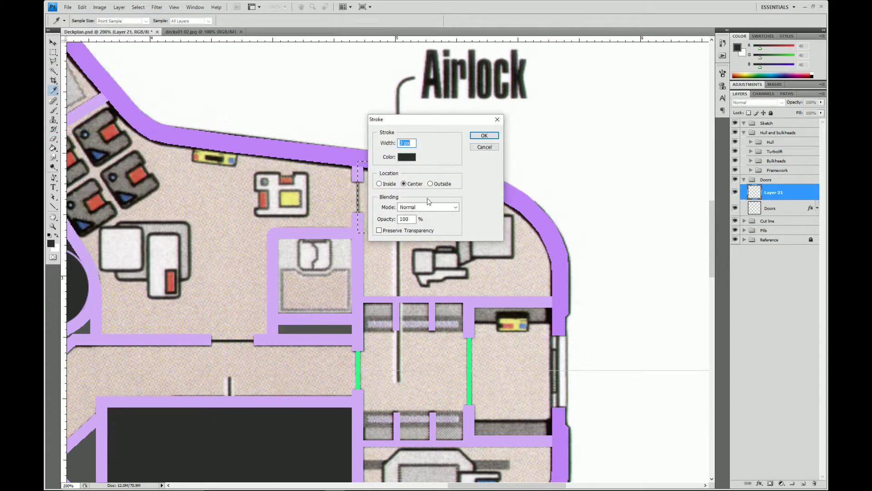
click(477, 137)
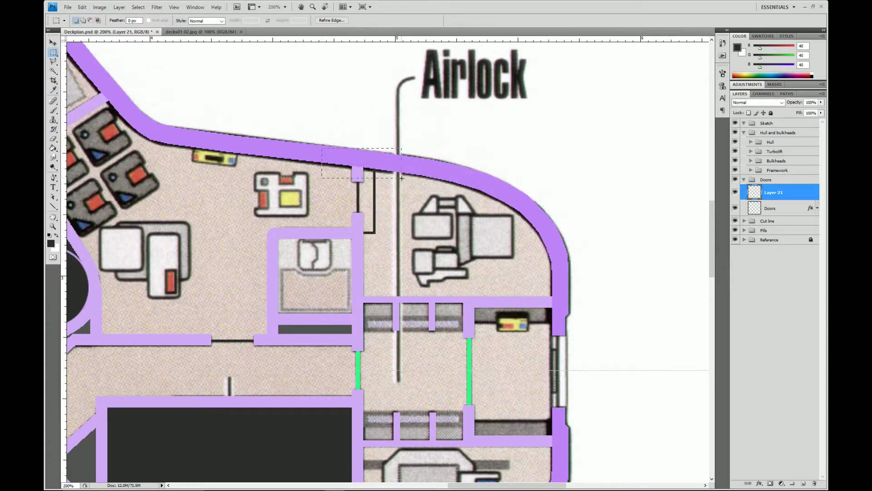
Delete the excess stroke around the upper doorway, leaving only the vertical door line, and clear the selection
mouse_move(420, 123)
mouse_down()
mouse_move(369, 227)
mouse_move(368, 264)
mouse_up()
key(Delete)
click(351, 261)
click(343, 198)
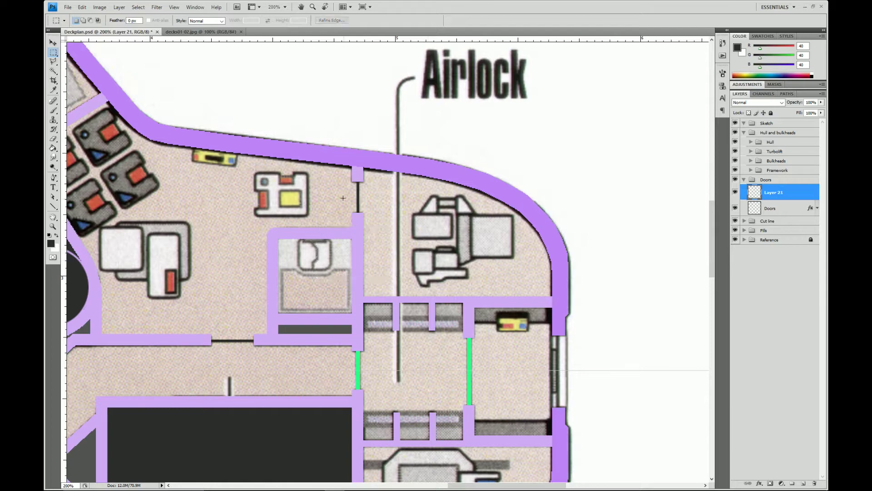
Copy the upper vertical door line down to the doorway at the lower end of the same bulkhead
drag(323, 356, 410, 150)
drag(527, 192, 473, 288)
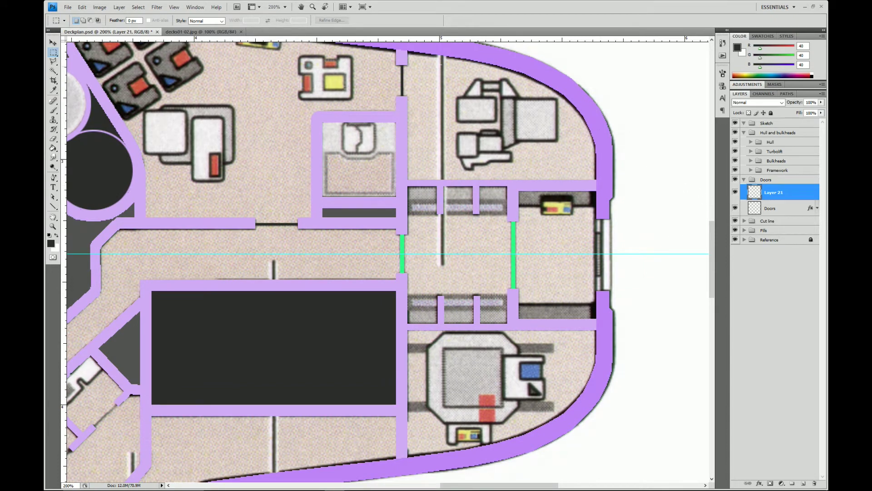
drag(415, 84, 430, 109)
key(v)
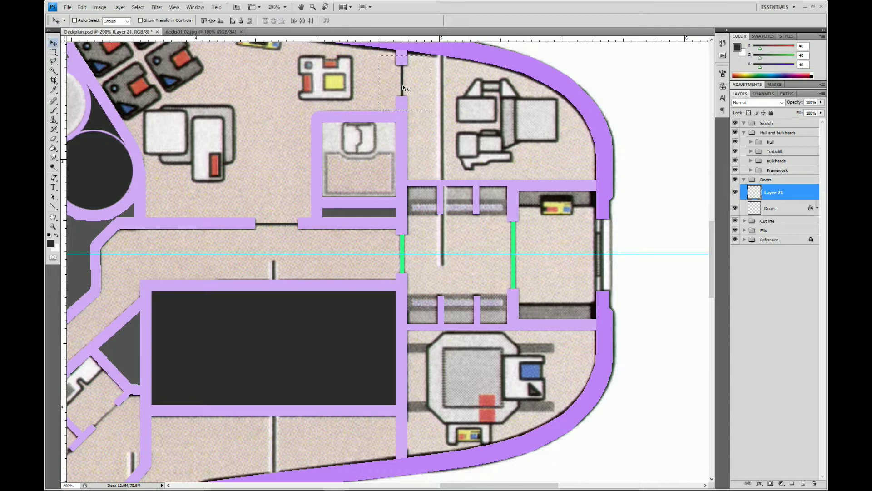
drag(403, 88, 405, 438)
key(ctrl+d)
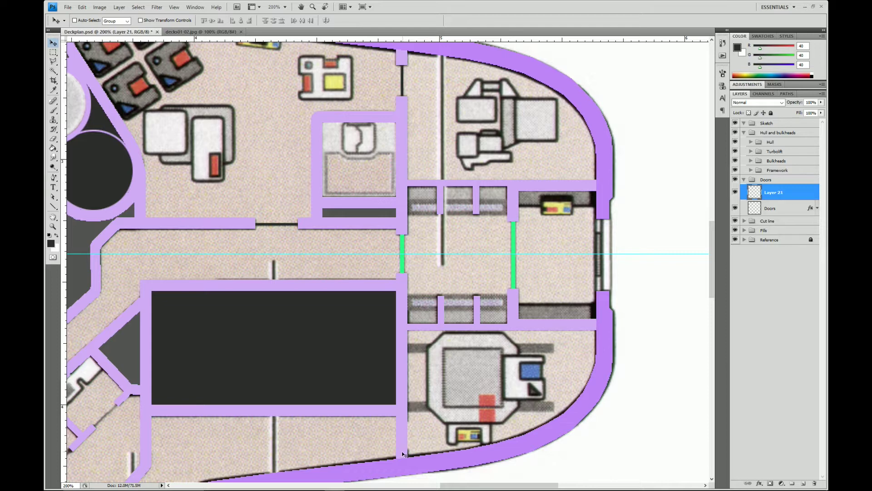
Select the long vertical bulkhead's layer, Layer 5, and hide it to reveal the copied door line beneath
right_click(404, 454)
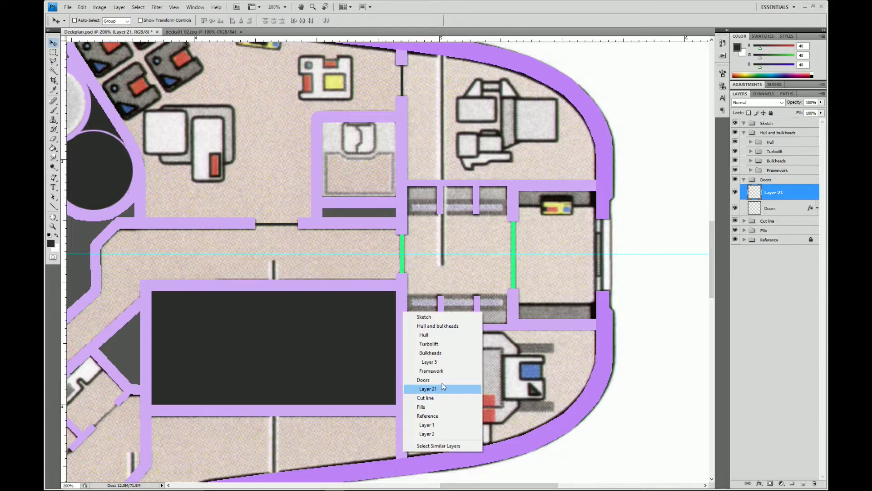
click(430, 362)
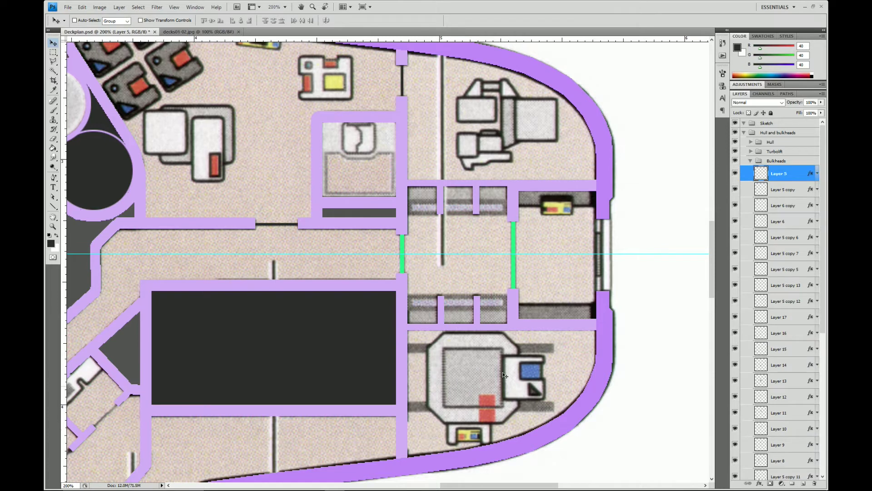
click(736, 174)
click(736, 175)
click(736, 175)
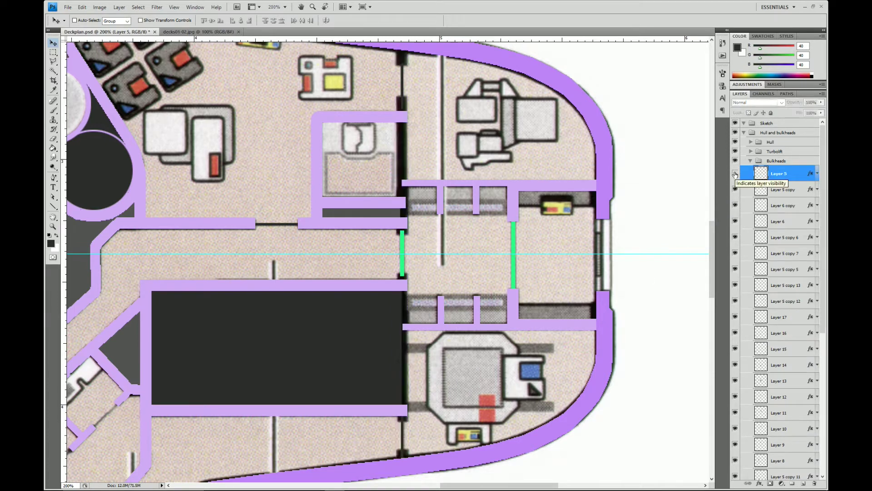
Show Layer 5 again, cut a door opening through its bulkhead at the lower door line, and collapse the Bulkheads group
click(278, 7)
text(4)
key(Return)
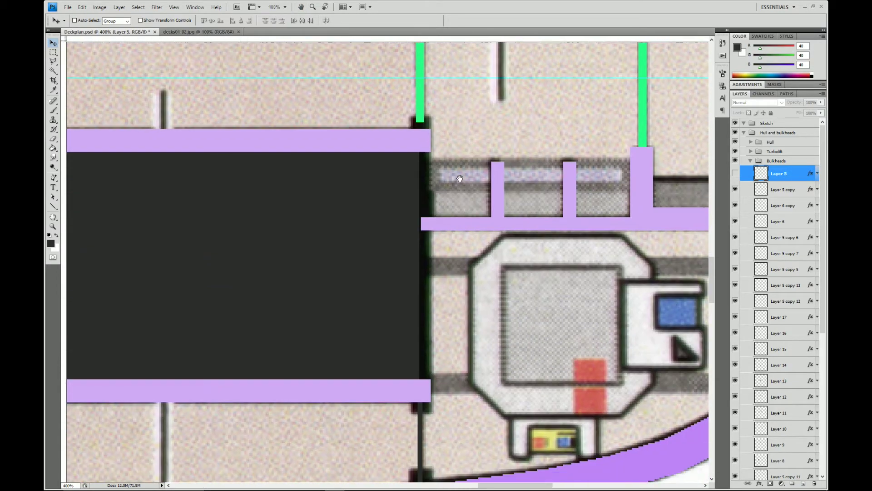
scroll(460, 179, down, 5)
drag(473, 308, 462, 320)
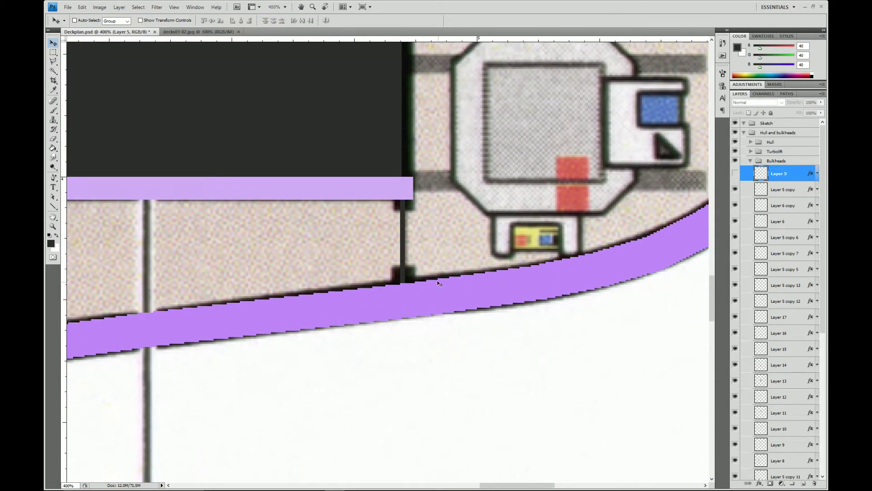
key(m)
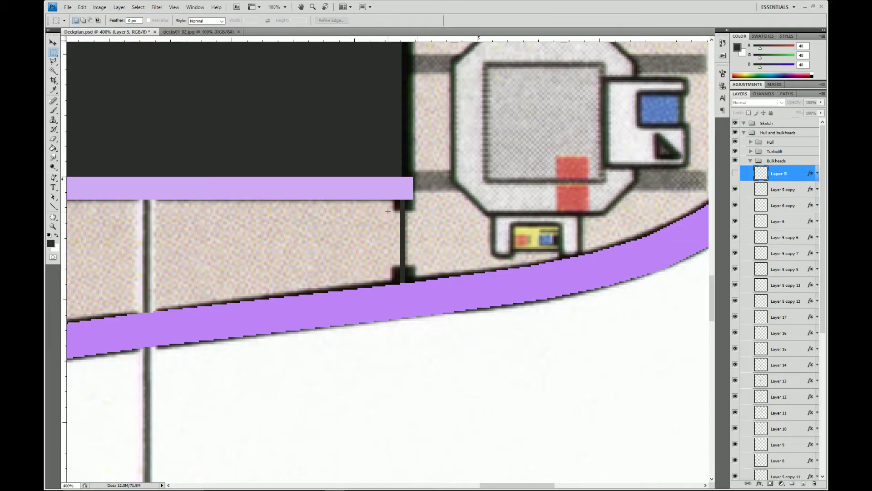
drag(387, 211, 429, 266)
click(736, 174)
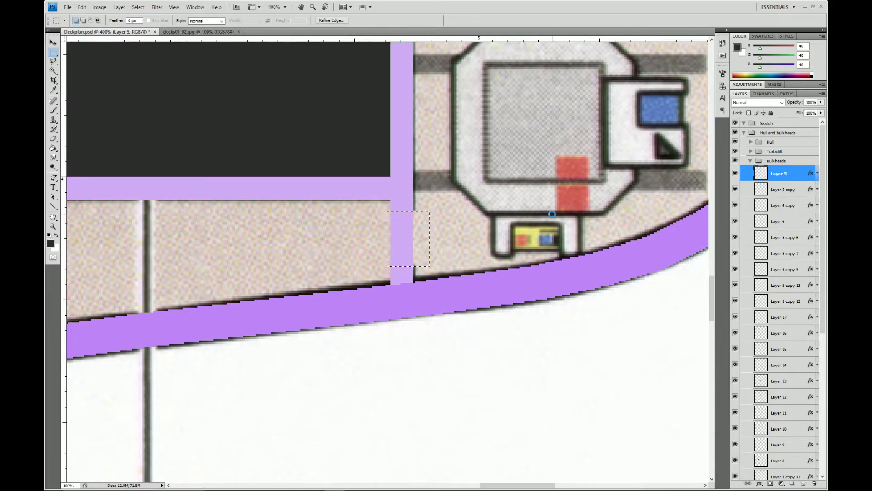
click(553, 214)
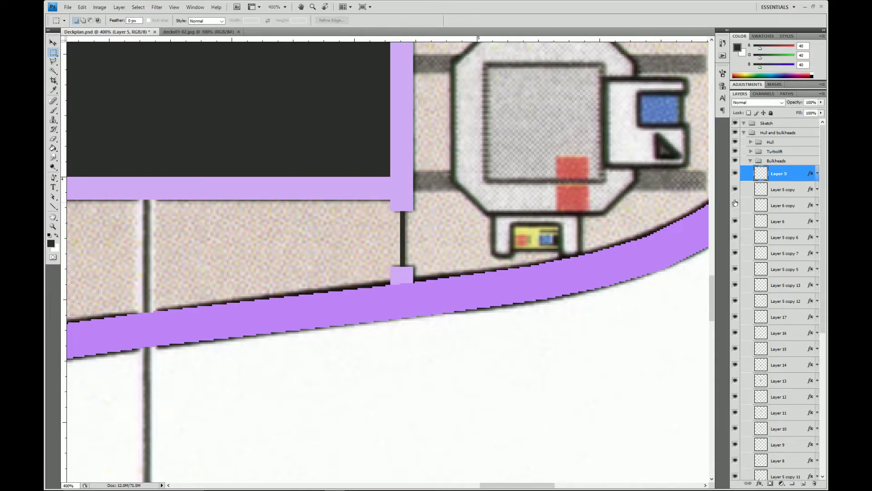
click(751, 161)
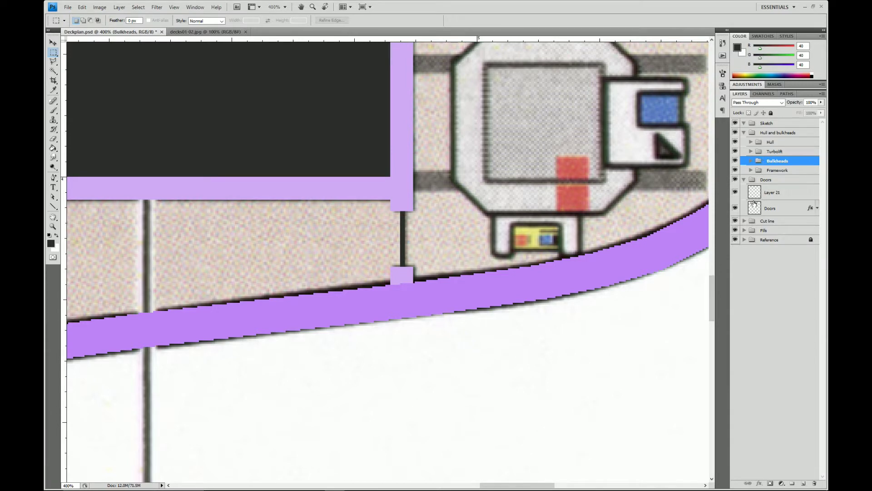
Try pasting the copied layer style onto Layer 21, and undo it
right_click(792, 194)
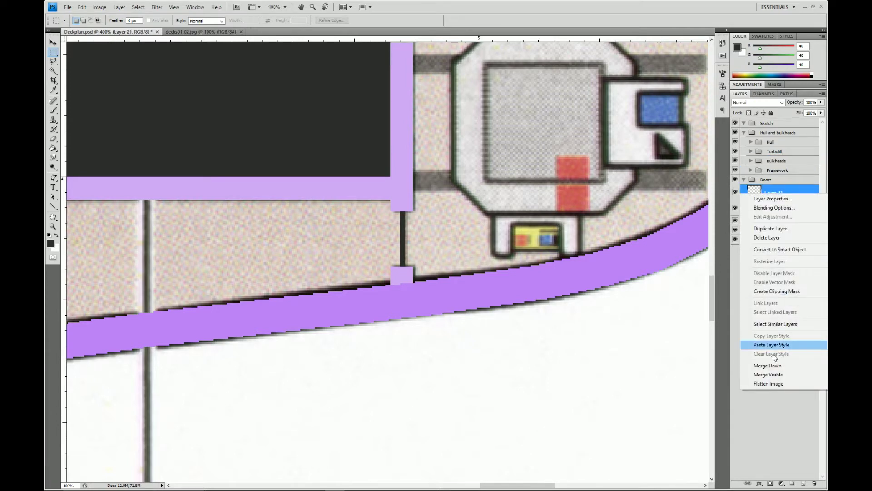
click(774, 346)
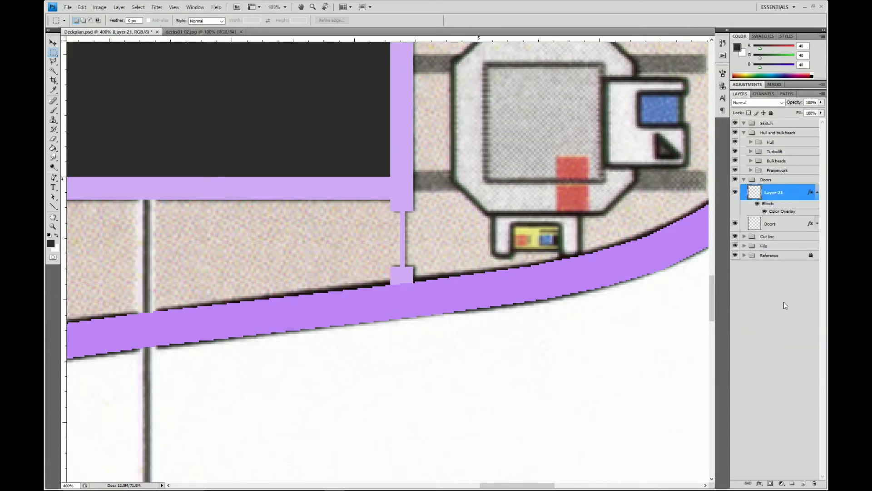
key(ctrl+z)
Merge Layer 21 down into the Doors layer
right_click(789, 192)
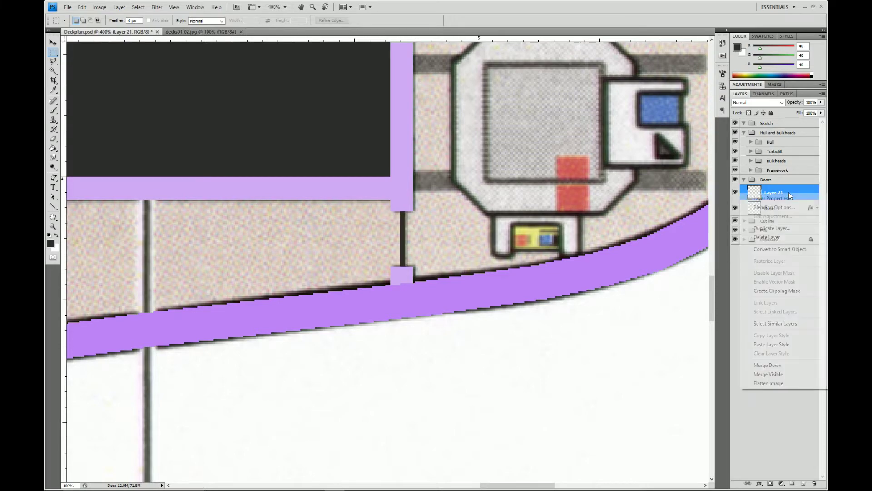
click(768, 365)
Outline a polygon with one edge running through the two angled Head stall doorways and stroke it, centered, on the Doors layer
click(287, 9)
click(285, 45)
drag(228, 185, 436, 171)
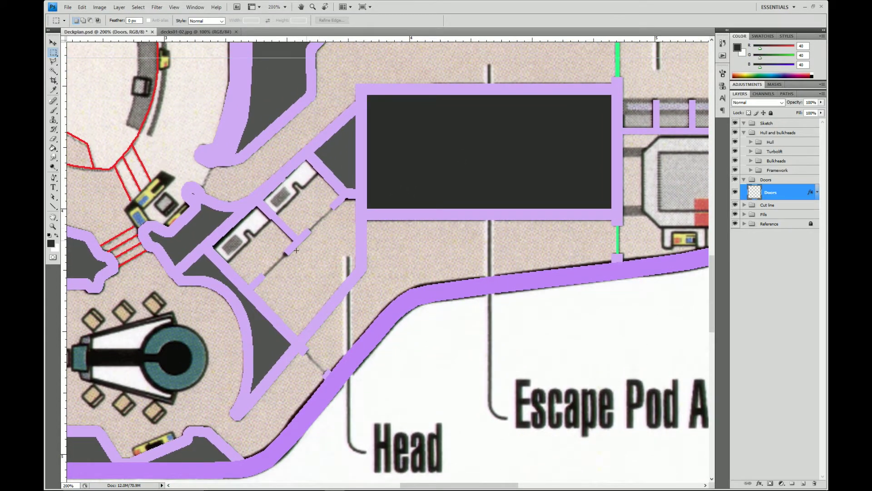
mouse_move(381, 192)
mouse_down()
mouse_move(418, 310)
mouse_move(422, 298)
mouse_up()
mouse_move(401, 151)
mouse_down()
mouse_move(417, 196)
mouse_move(352, 258)
mouse_move(260, 298)
mouse_up()
mouse_move(290, 188)
mouse_down()
mouse_move(401, 237)
mouse_move(474, 243)
mouse_move(362, 213)
mouse_move(314, 109)
mouse_move(431, 197)
mouse_move(398, 295)
mouse_up()
drag(308, 210, 299, 237)
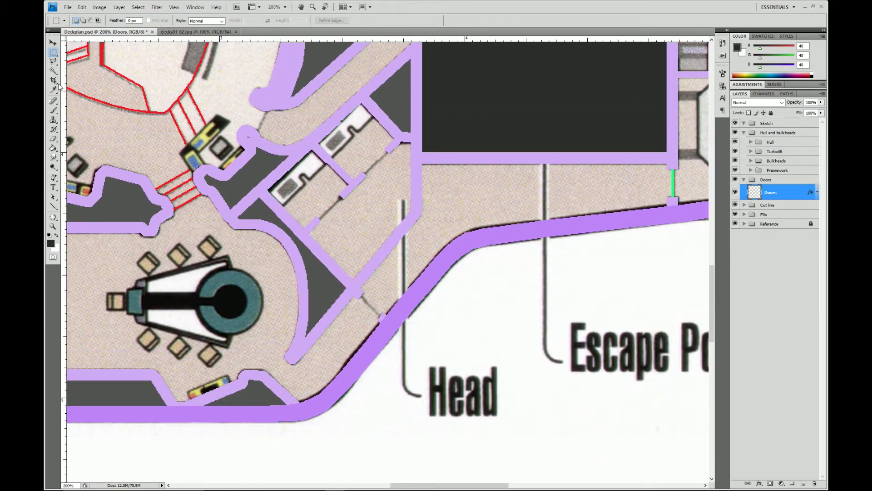
click(53, 61)
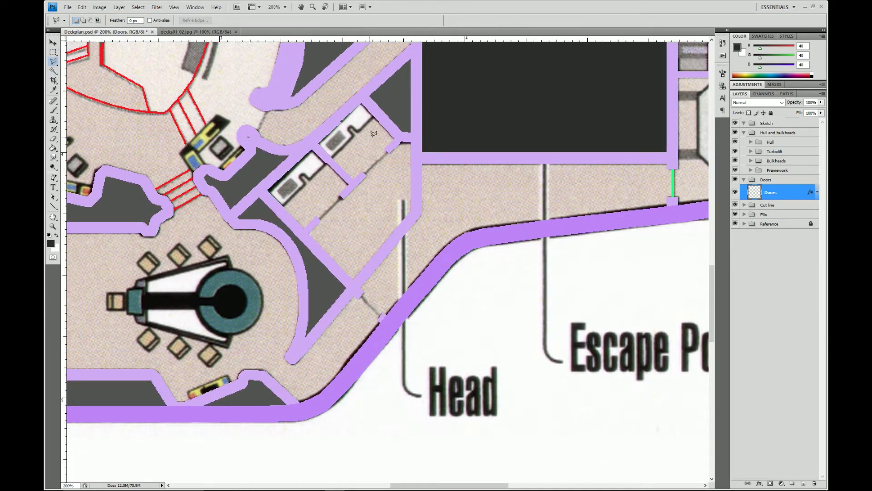
click(398, 137)
click(314, 223)
click(339, 251)
click(410, 205)
click(415, 146)
click(398, 137)
click(83, 7)
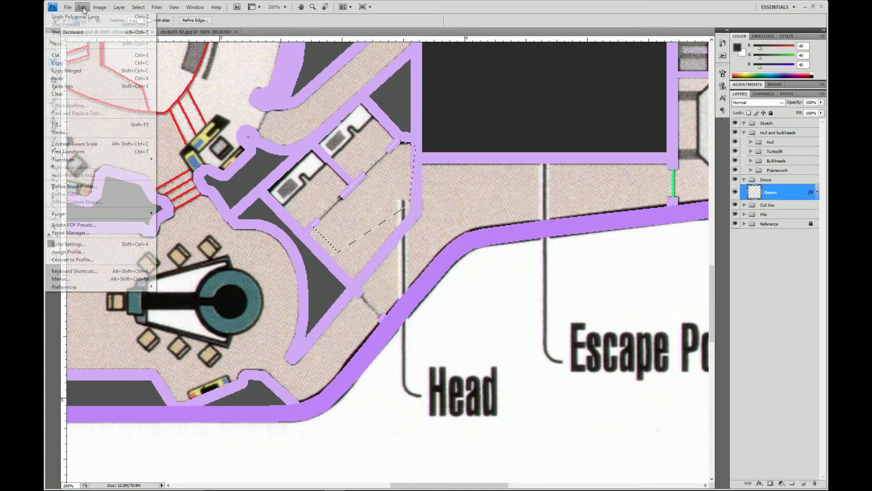
click(84, 134)
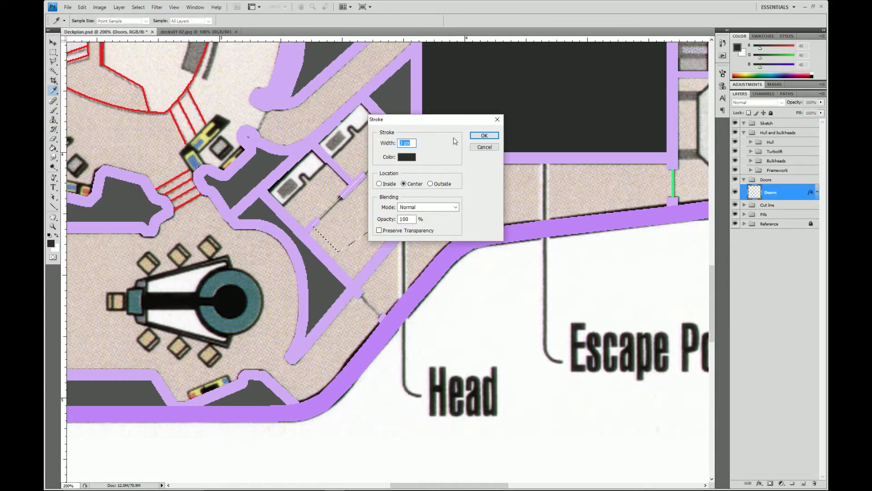
click(483, 136)
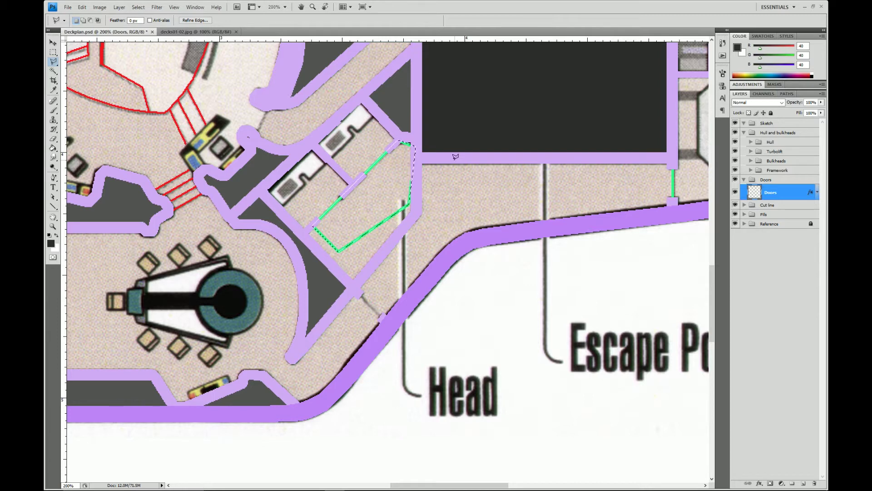
Erase the surplus stroke around the Head stalls, keeping only the green lines across the two doorways
click(387, 138)
click(400, 164)
click(330, 228)
click(307, 218)
click(304, 238)
click(338, 266)
click(419, 245)
click(439, 187)
click(435, 146)
click(409, 126)
click(387, 135)
key(Delete)
key(ctrl+d)
Outline a polygon with one edge across the diagonal corridor doorway below the Head and stroke it on the Doors layer
scroll(438, 272, down, 5)
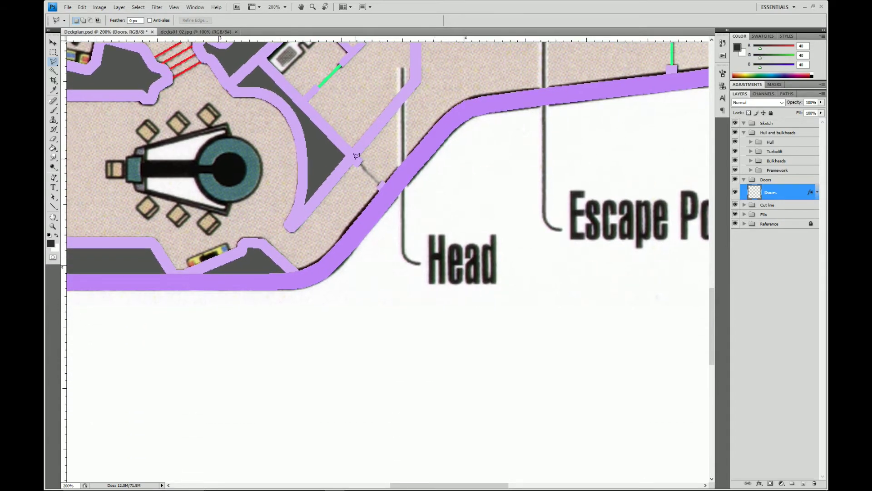
click(383, 184)
click(407, 176)
click(412, 127)
click(382, 120)
click(359, 161)
click(82, 7)
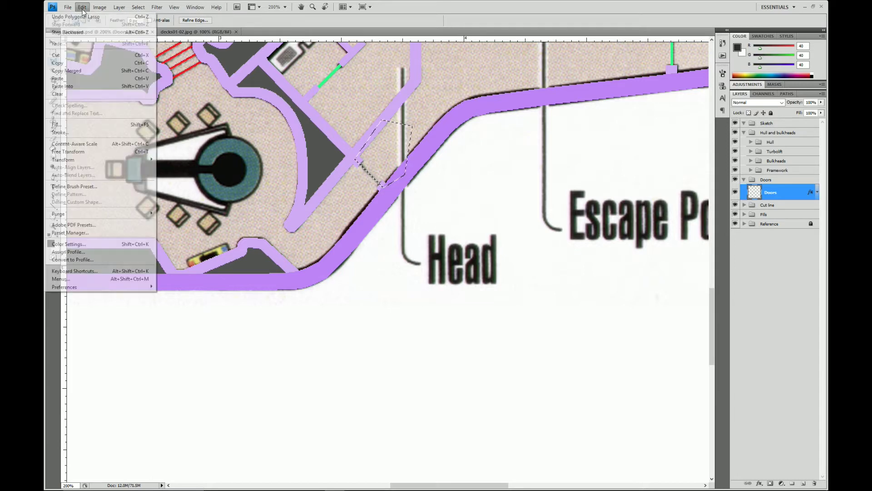
click(91, 132)
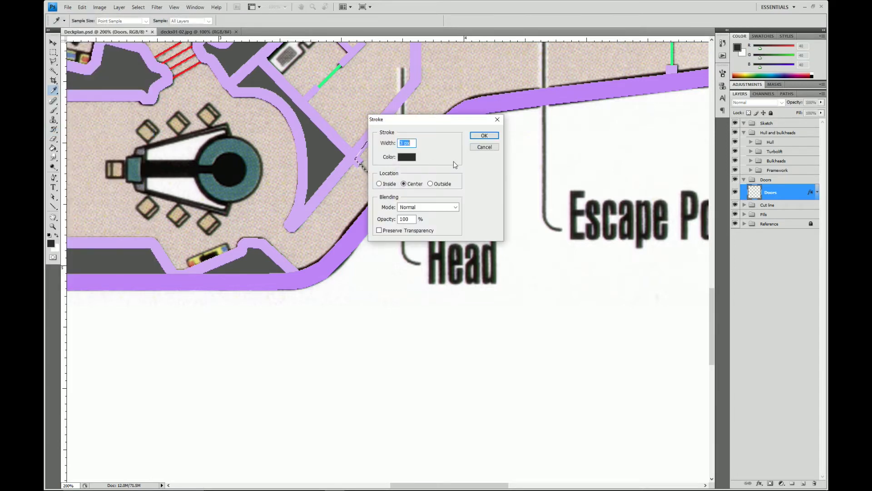
click(478, 136)
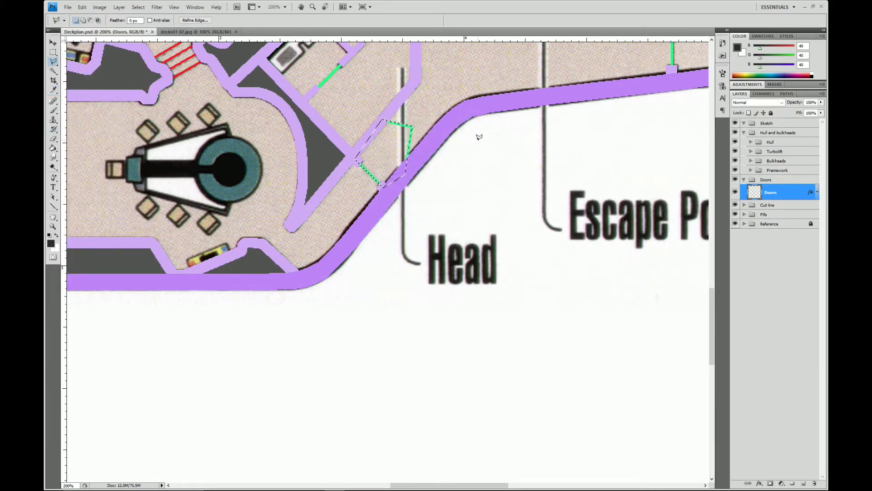
Erase the surplus stroke beside the diagonal corridor doorway, keeping only the line across the opening, and clear the selection
click(350, 168)
click(368, 154)
click(374, 195)
click(406, 222)
click(440, 193)
click(443, 128)
click(422, 98)
click(376, 97)
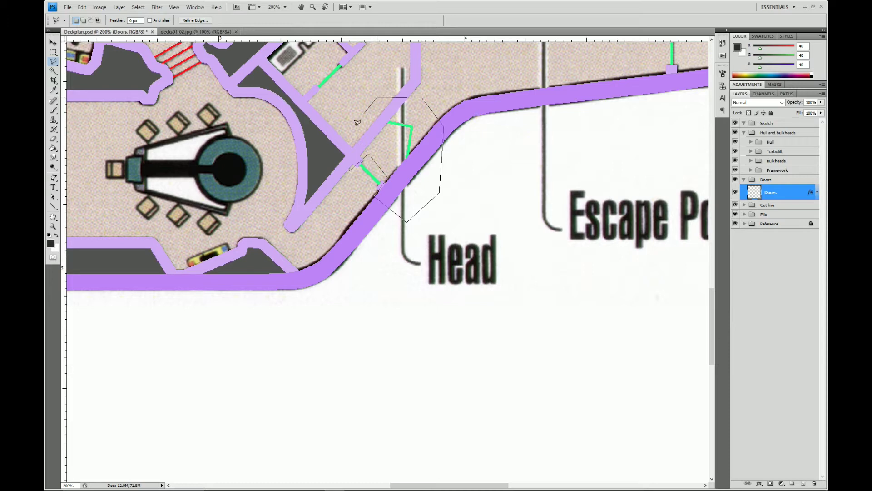
click(338, 145)
click(350, 169)
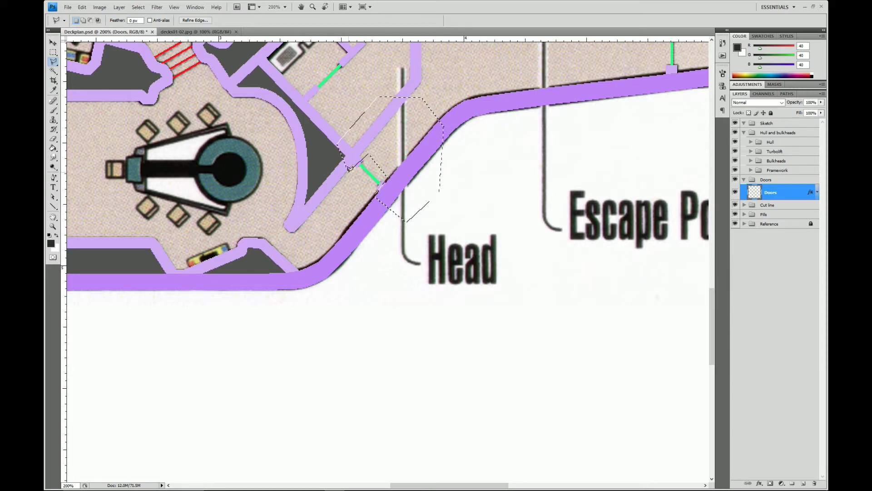
key(ctrl+d)
Outline a polygon with one edge across the bridge's lower corridor doorway and stroke it on the Doors layer
drag(389, 94, 430, 244)
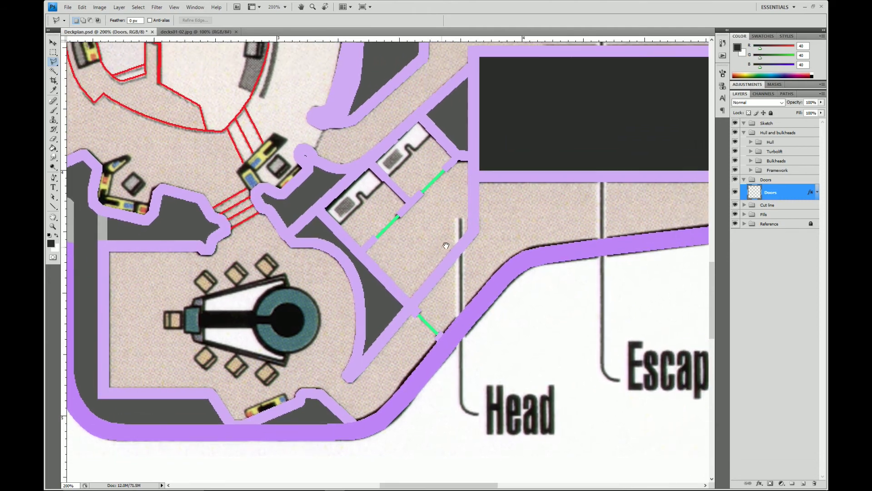
drag(455, 77, 454, 185)
drag(466, 114, 506, 405)
drag(541, 303, 318, 250)
drag(499, 373, 479, 214)
mouse_move(250, 333)
mouse_down()
mouse_move(395, 291)
mouse_move(395, 345)
mouse_move(426, 301)
mouse_move(514, 272)
mouse_move(516, 260)
mouse_move(498, 343)
mouse_move(486, 353)
mouse_up()
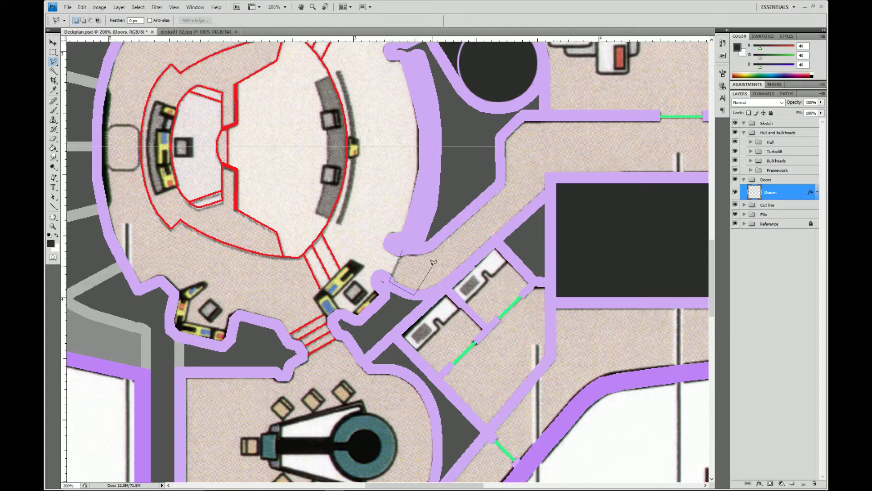
click(405, 250)
click(82, 7)
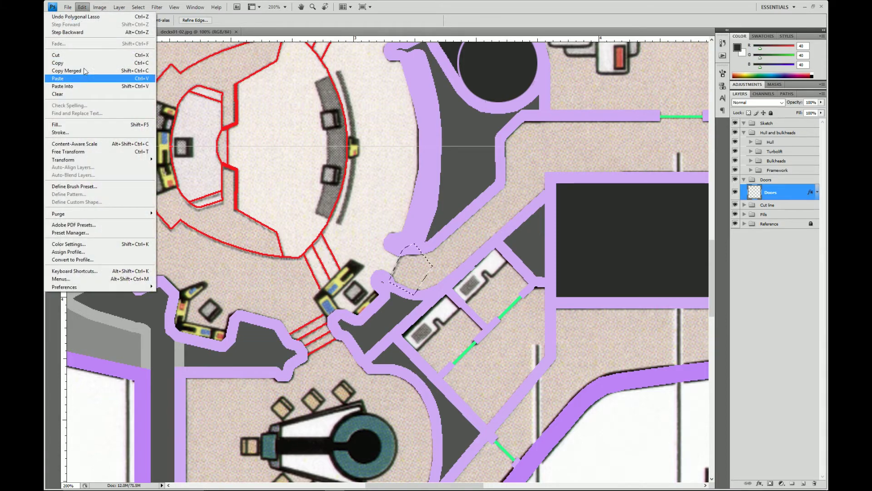
click(61, 133)
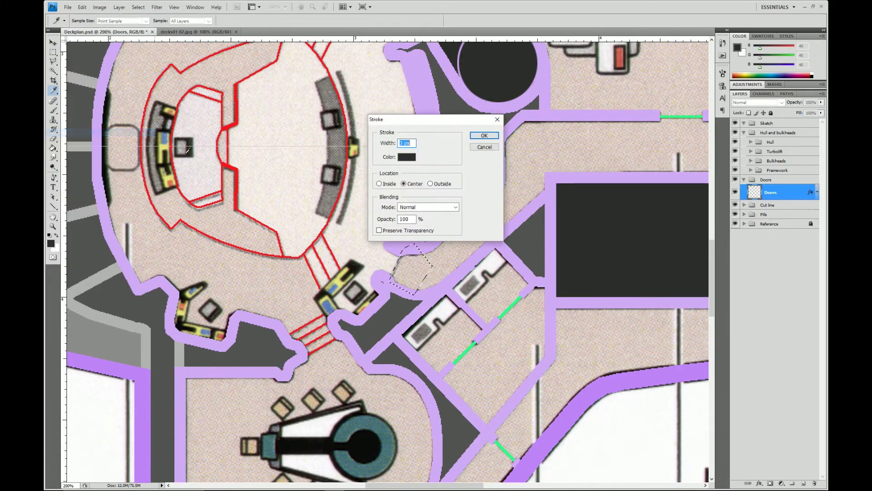
click(485, 135)
Erase the surplus stroke beside the bridge's lower corridor doorway, keeping only the line across the opening
key(l)
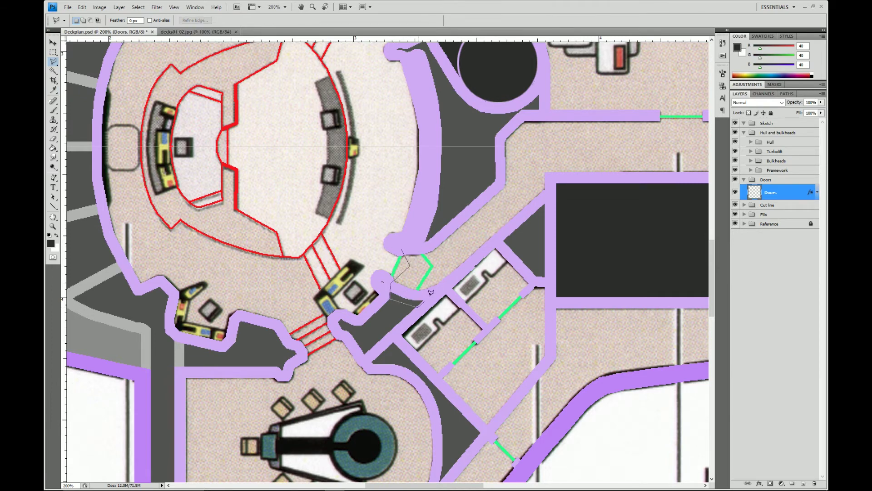
click(452, 248)
click(422, 234)
click(403, 246)
key(Delete)
key(ctrl+d)
Select the stairs layer and outline the narrow strip between the bridge and the round turbolift with the Polygonal Lasso
drag(438, 214, 384, 374)
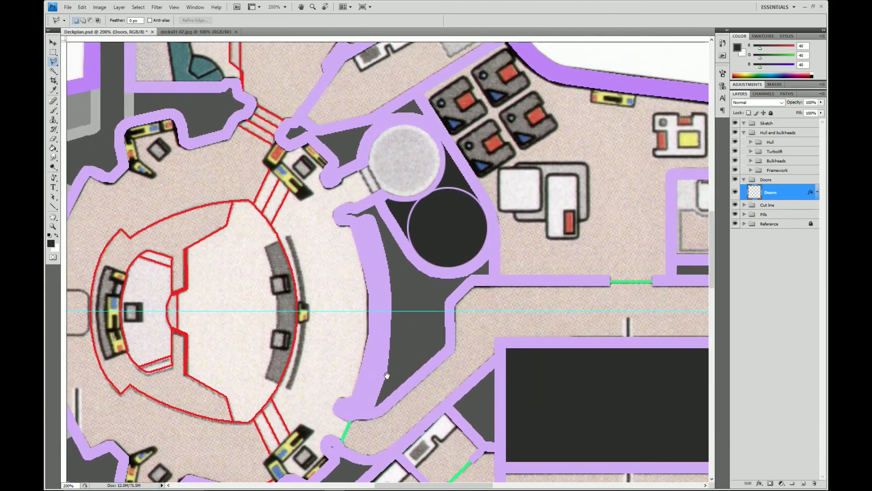
click(744, 205)
click(778, 220)
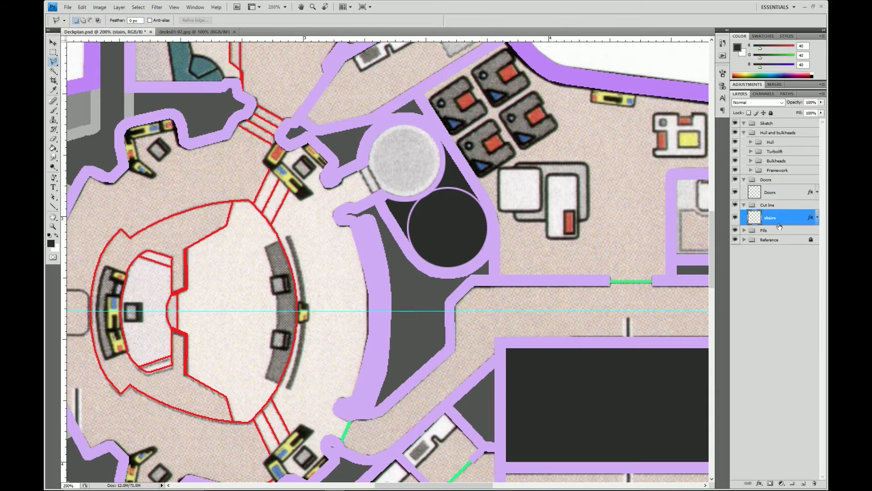
click(359, 166)
click(382, 188)
click(359, 162)
click(82, 7)
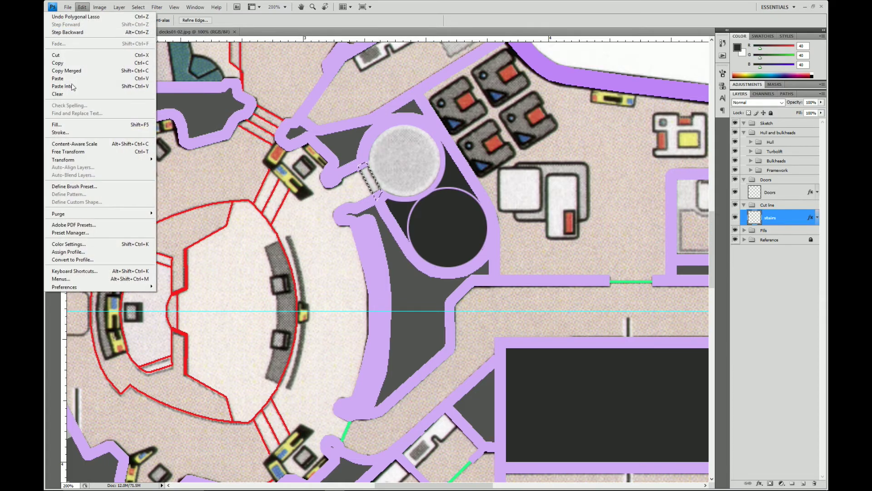
click(77, 124)
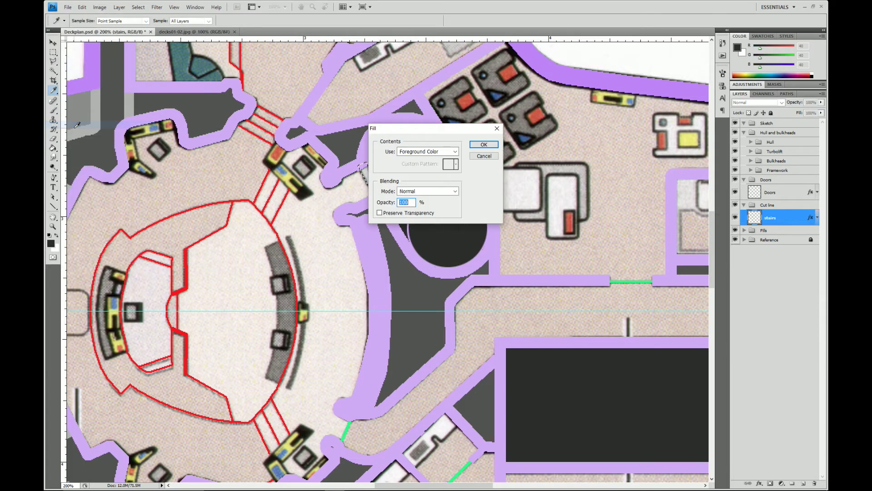
click(485, 155)
Stroke the outlined strip beside the turbolift with a centered 2 px line on the stairs layer
click(83, 7)
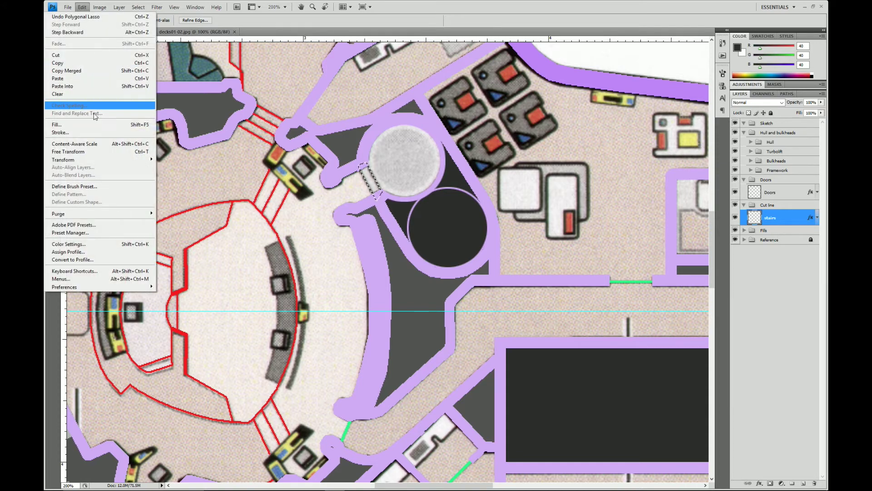
click(77, 131)
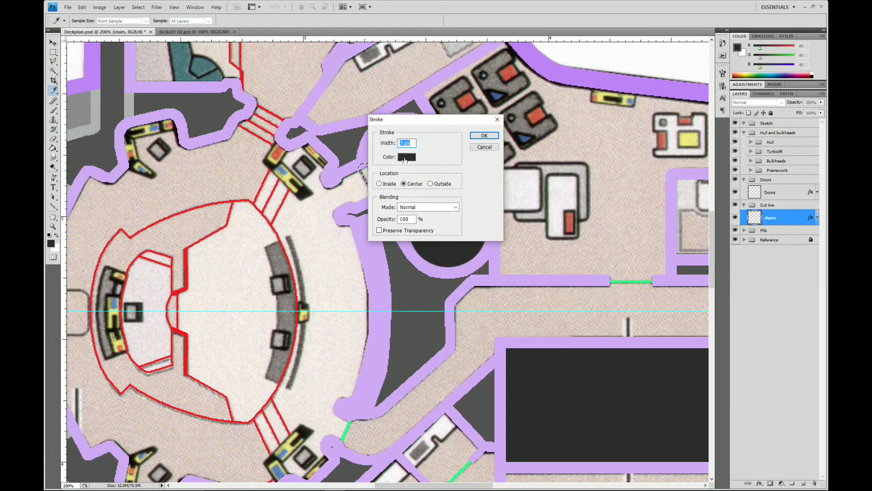
text(2)
click(475, 137)
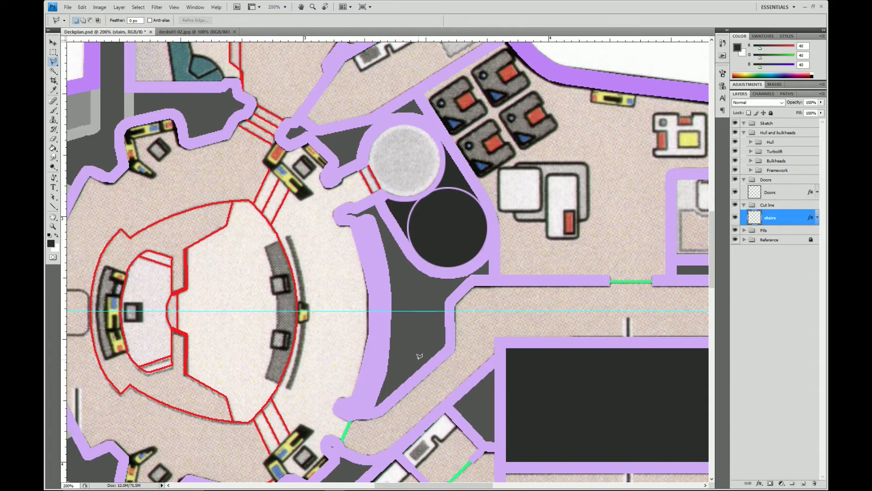
View the whole deck at 50% and show the black and Hex layers in the Fills group
scroll(421, 357, down, 4)
click(284, 7)
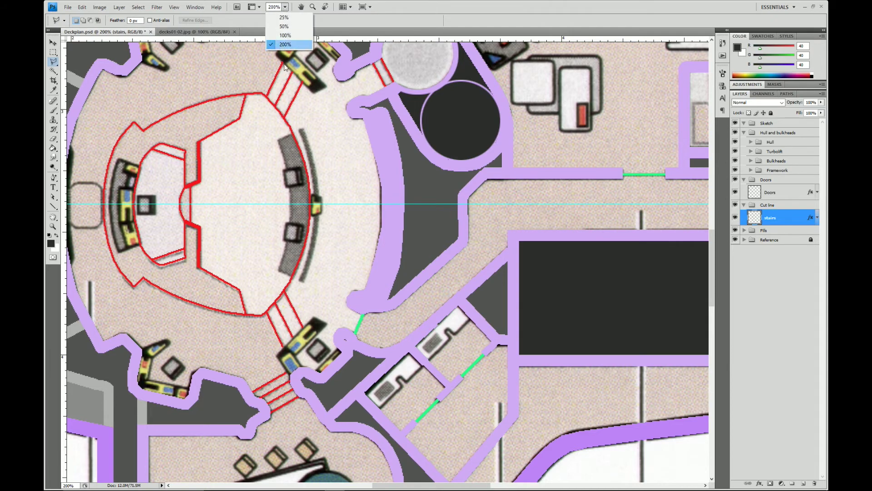
click(285, 32)
click(284, 8)
click(285, 24)
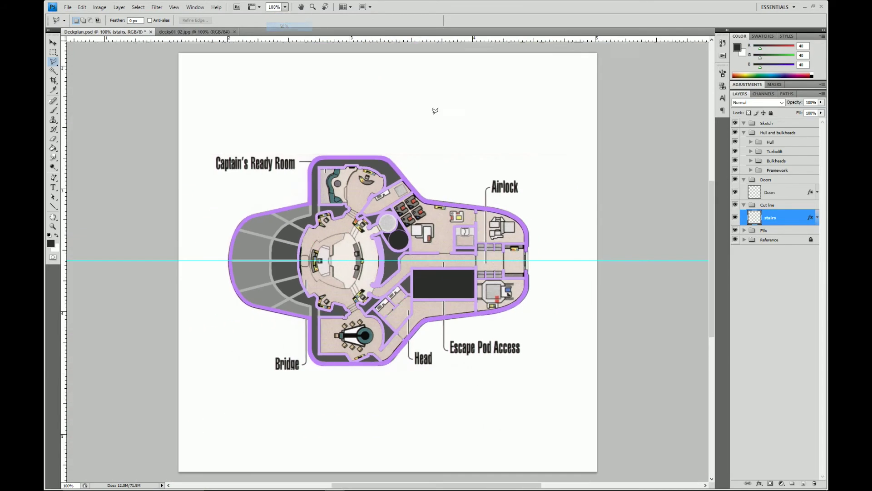
click(745, 231)
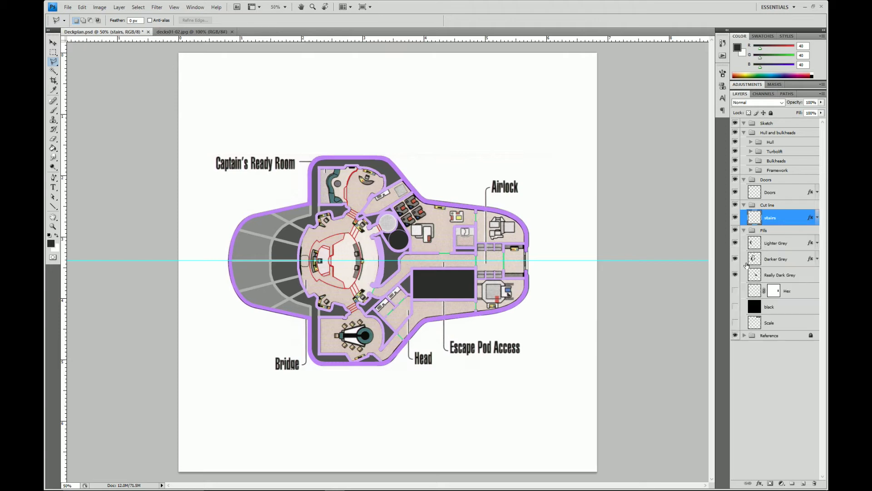
click(736, 307)
click(735, 308)
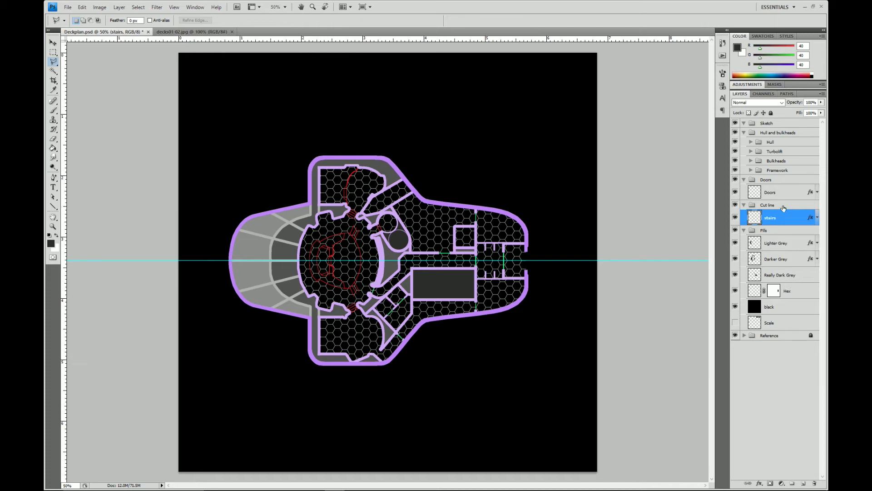
Change the stairs layer's Color Overlay to pale lilac, ecc0f9
double_click(788, 222)
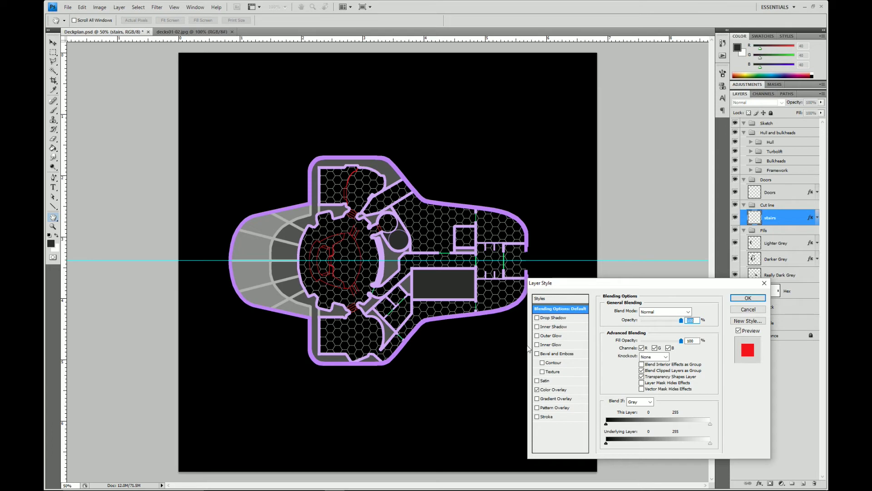
click(547, 390)
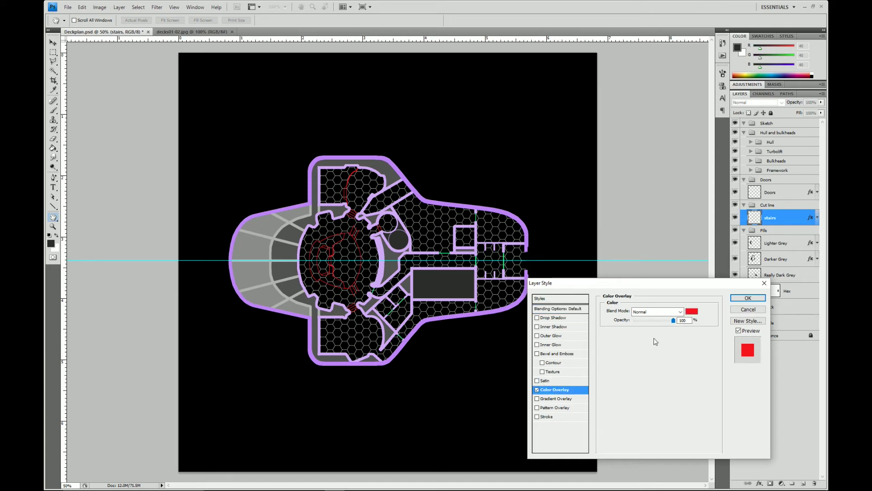
click(692, 311)
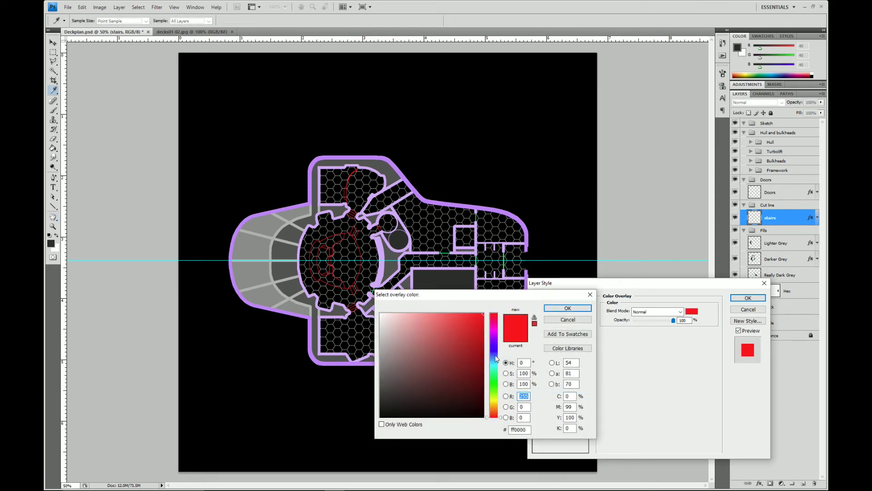
drag(494, 341, 494, 334)
drag(421, 324, 405, 315)
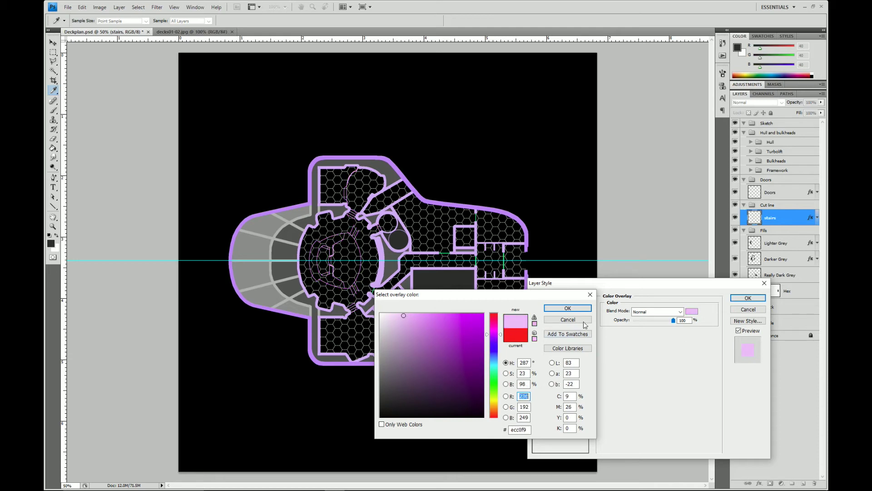
click(556, 308)
click(748, 297)
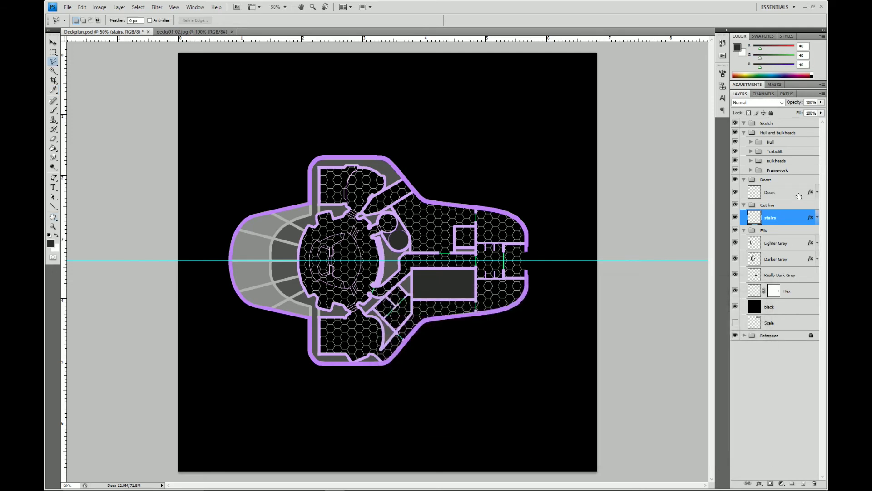
Change the Doors layer's Color Overlay from green to pinkish purple, ef94f7
click(794, 194)
double_click(794, 194)
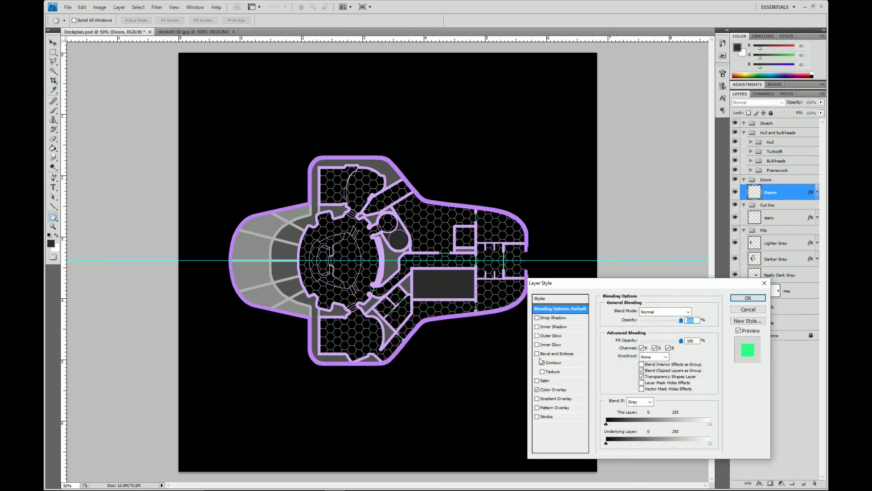
click(550, 390)
click(692, 311)
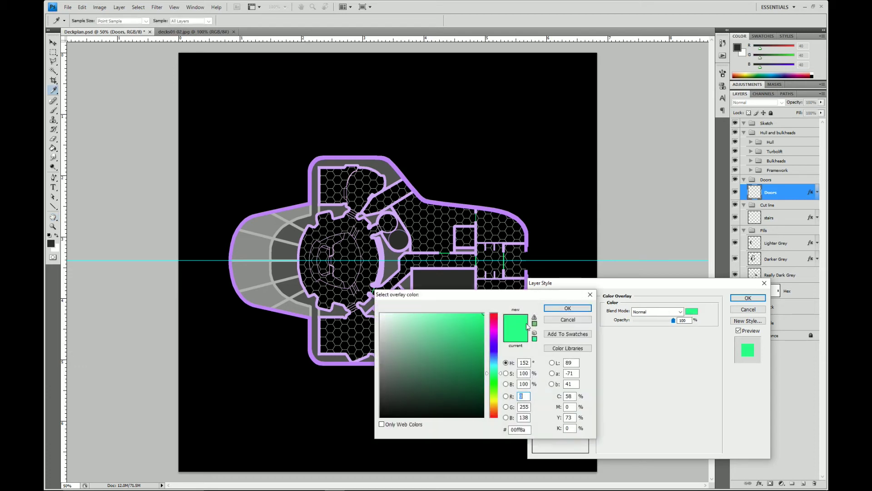
click(494, 332)
click(421, 316)
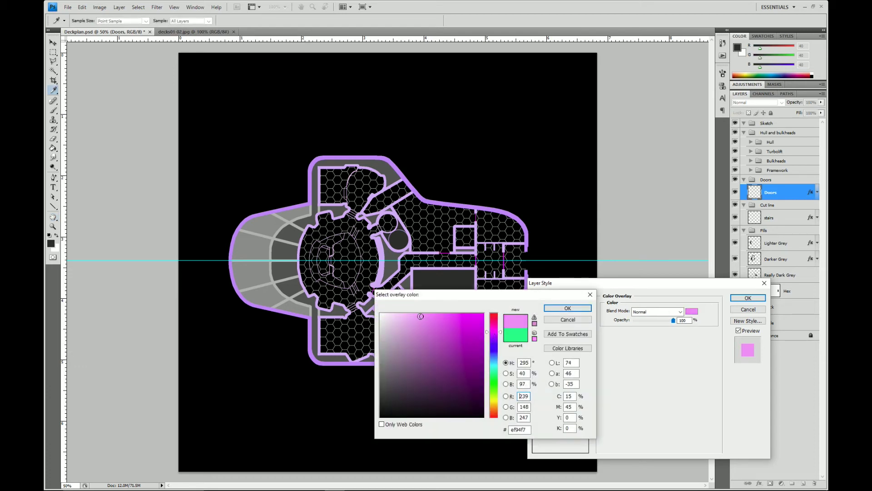
key(Return)
key(Return)
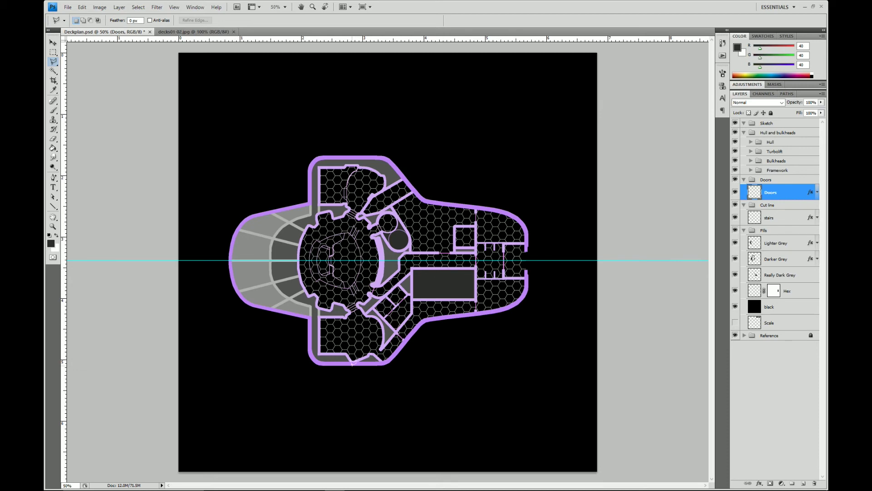
Lower the Hex layer's opacity to 39% and view the whole deck at 50%
click(285, 7)
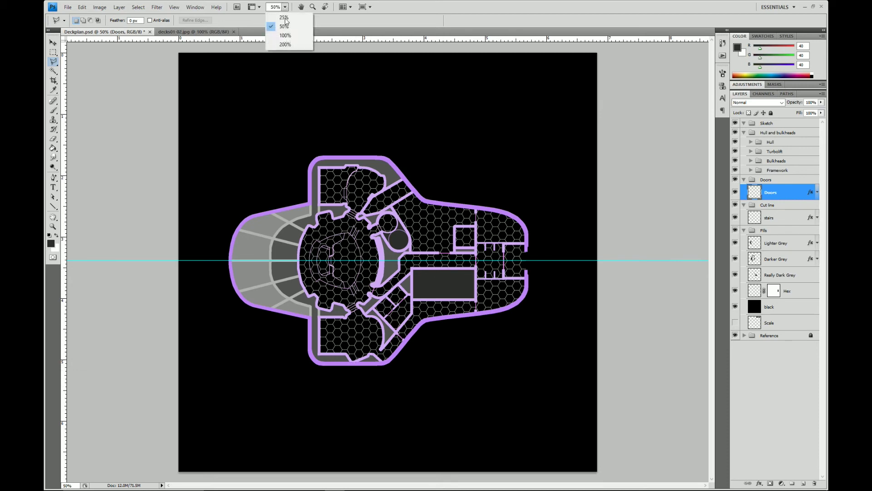
click(282, 33)
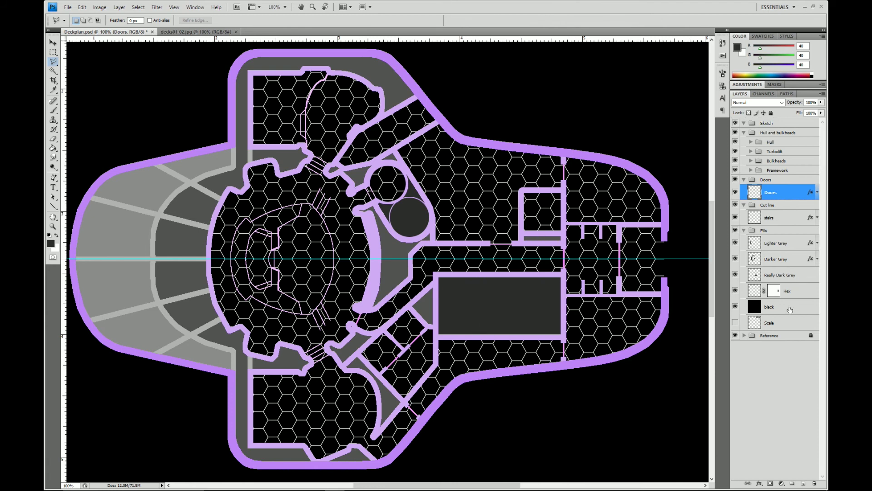
click(800, 291)
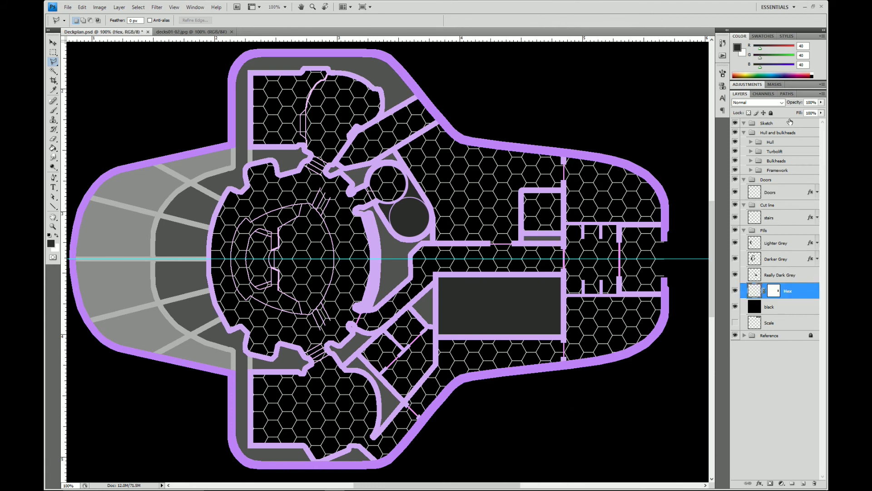
click(821, 103)
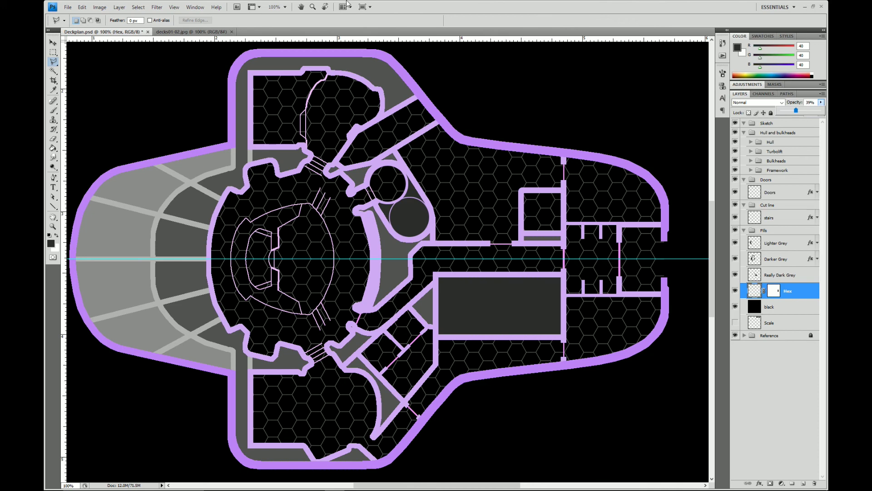
click(285, 7)
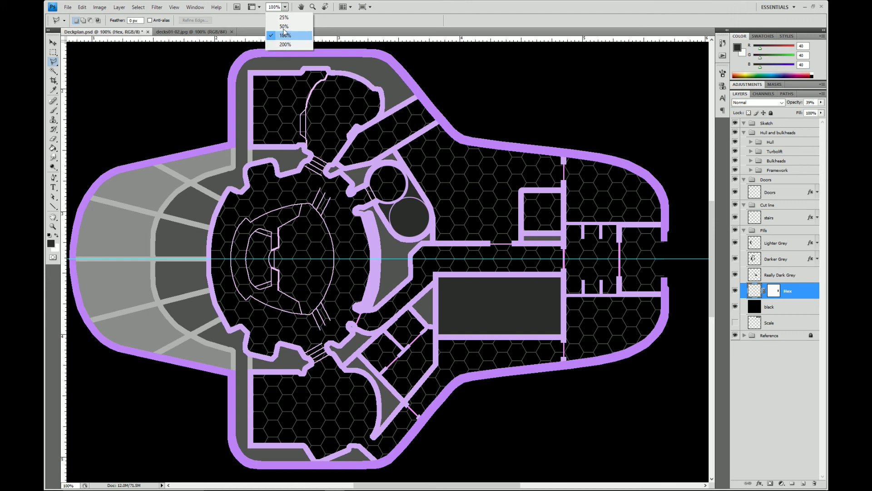
click(284, 26)
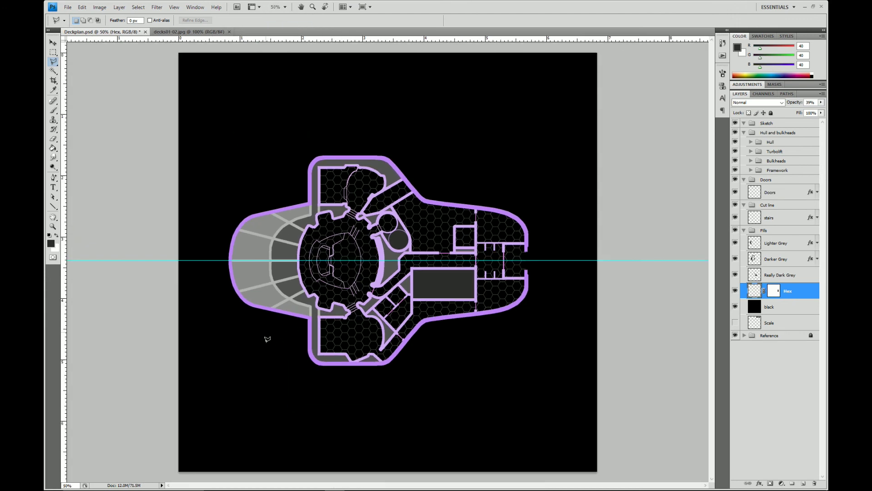